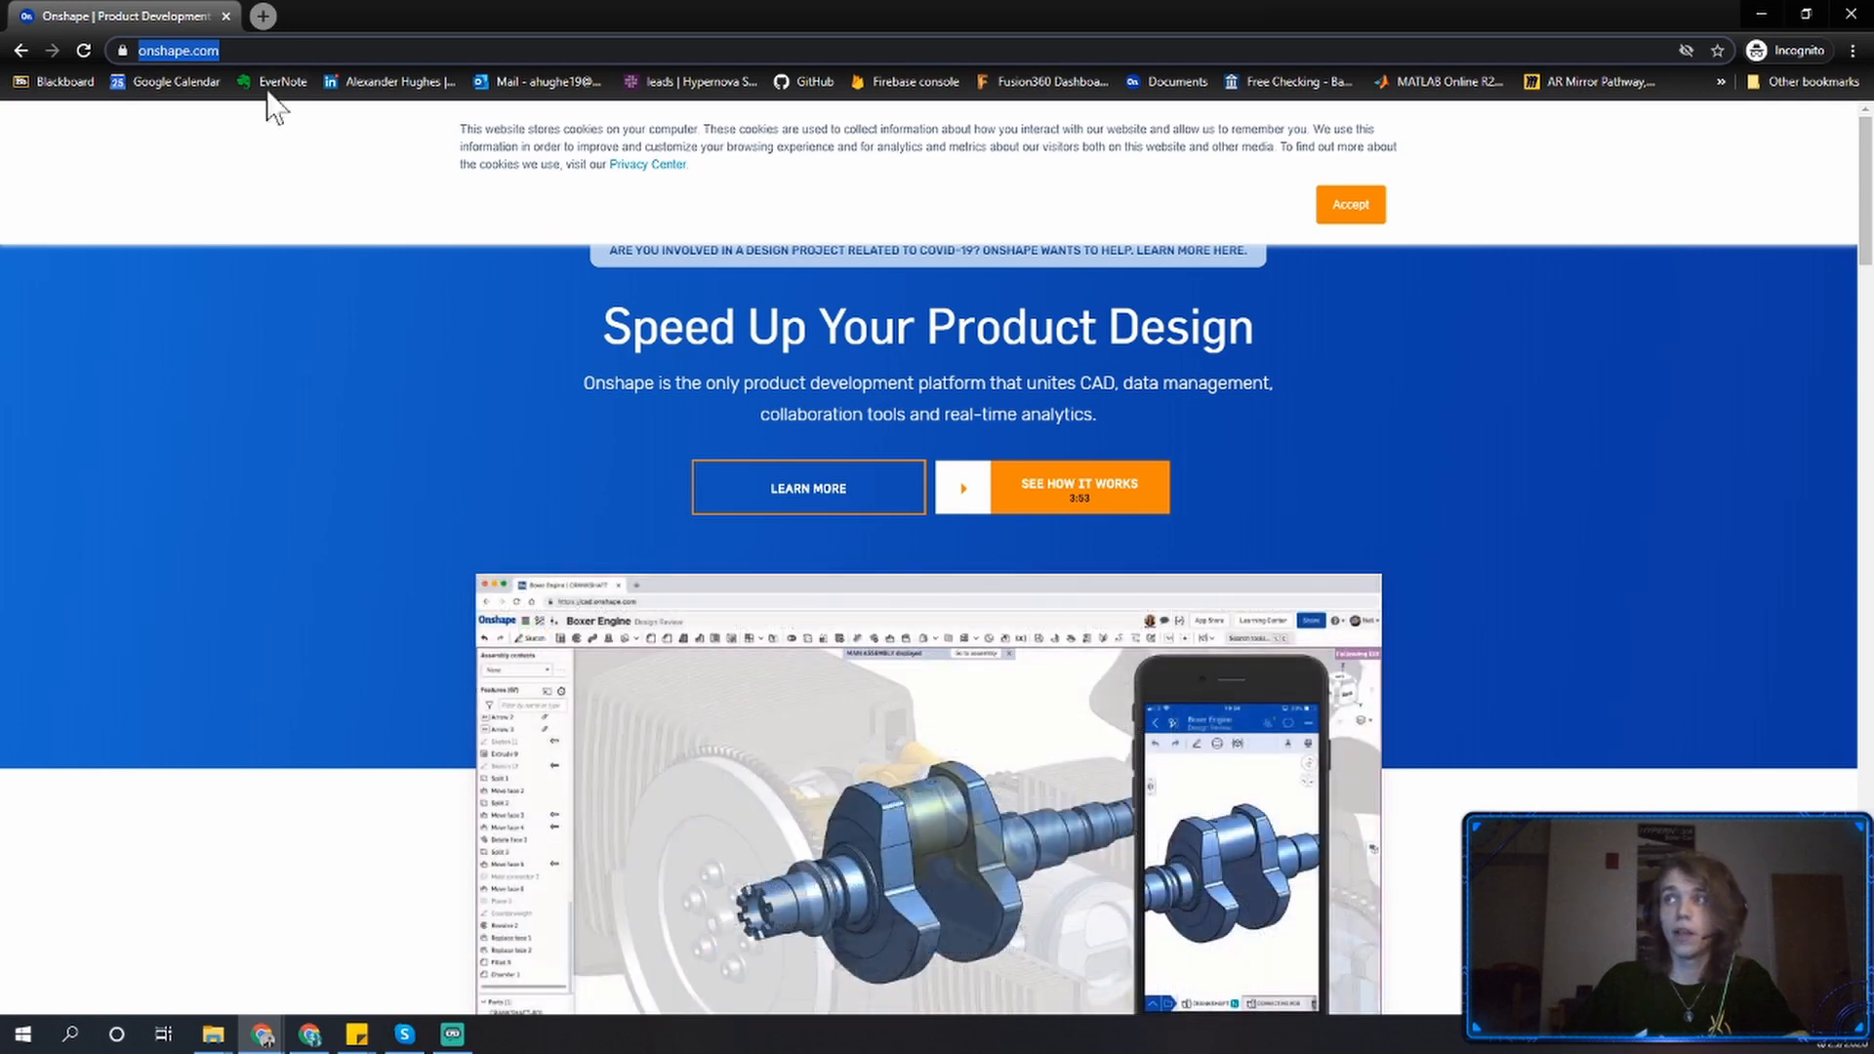
Accept the cookie notice, go to sign in, and follow the sign-up link for a new account.
left_click(1351, 204)
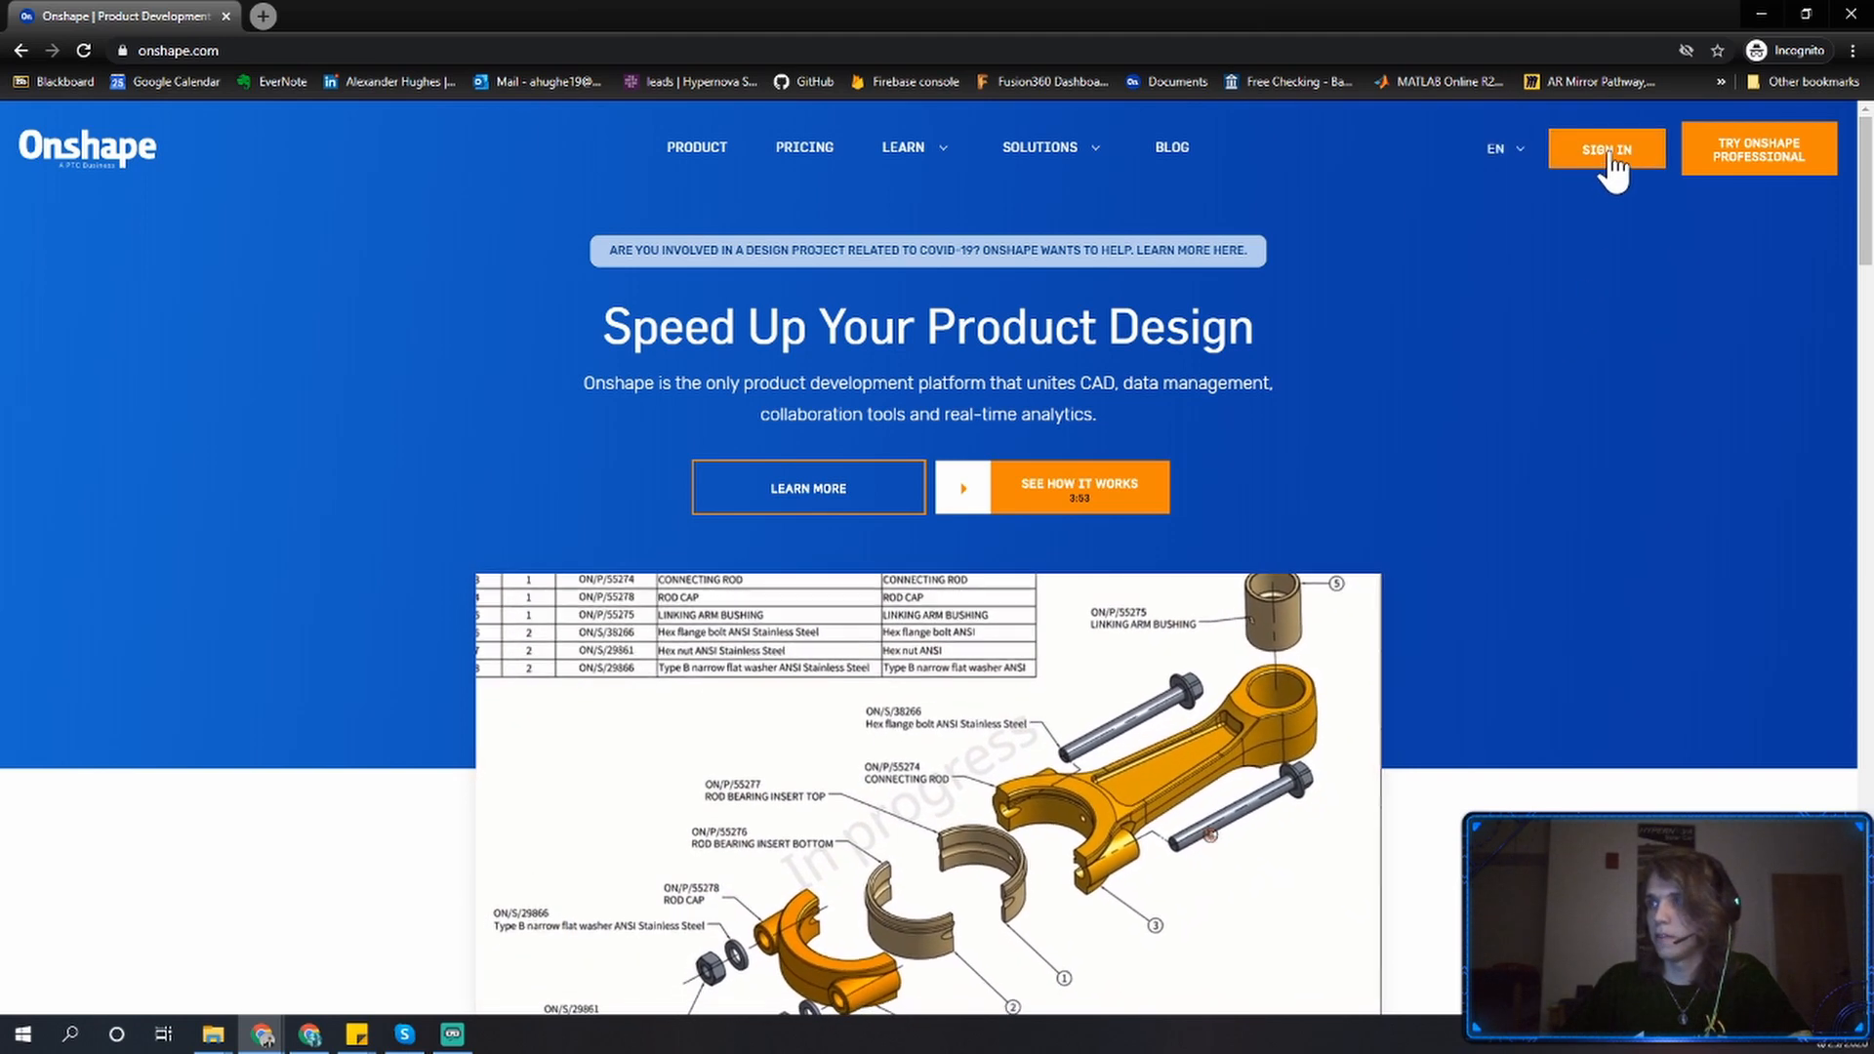
left_click(1608, 154)
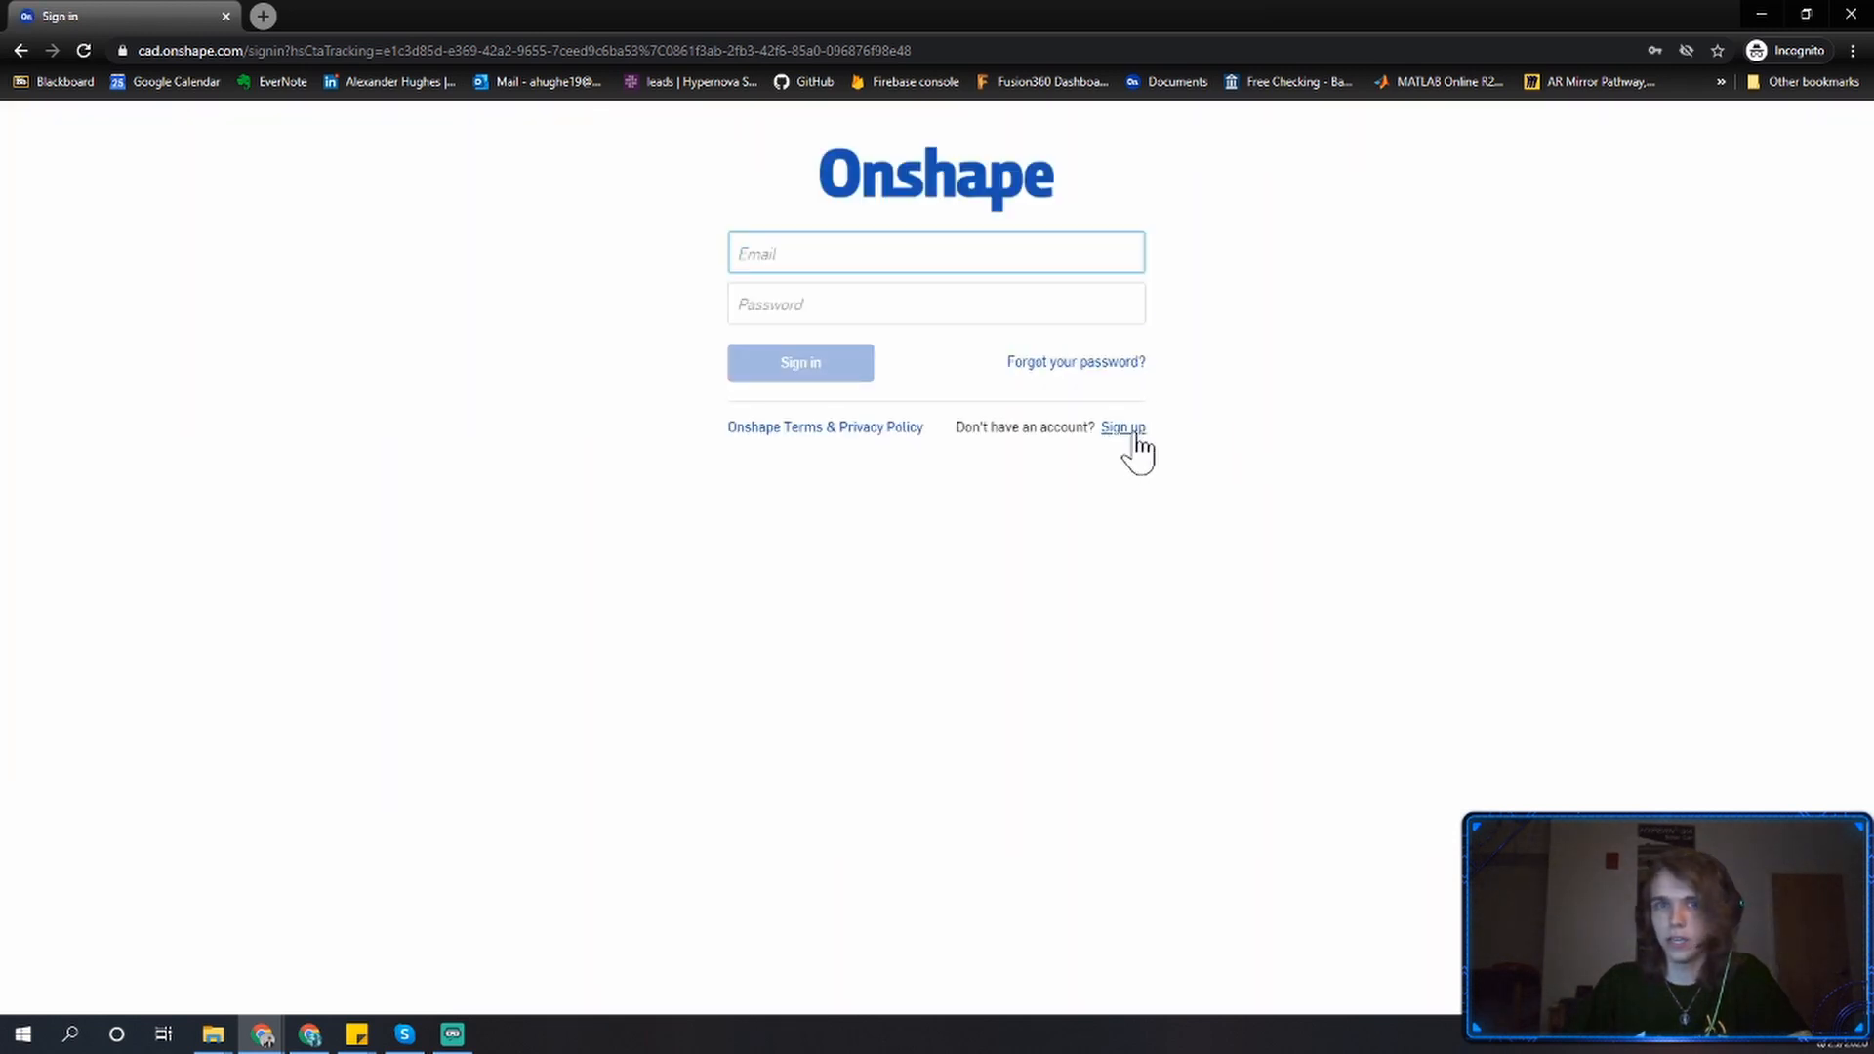
left_click(1121, 429)
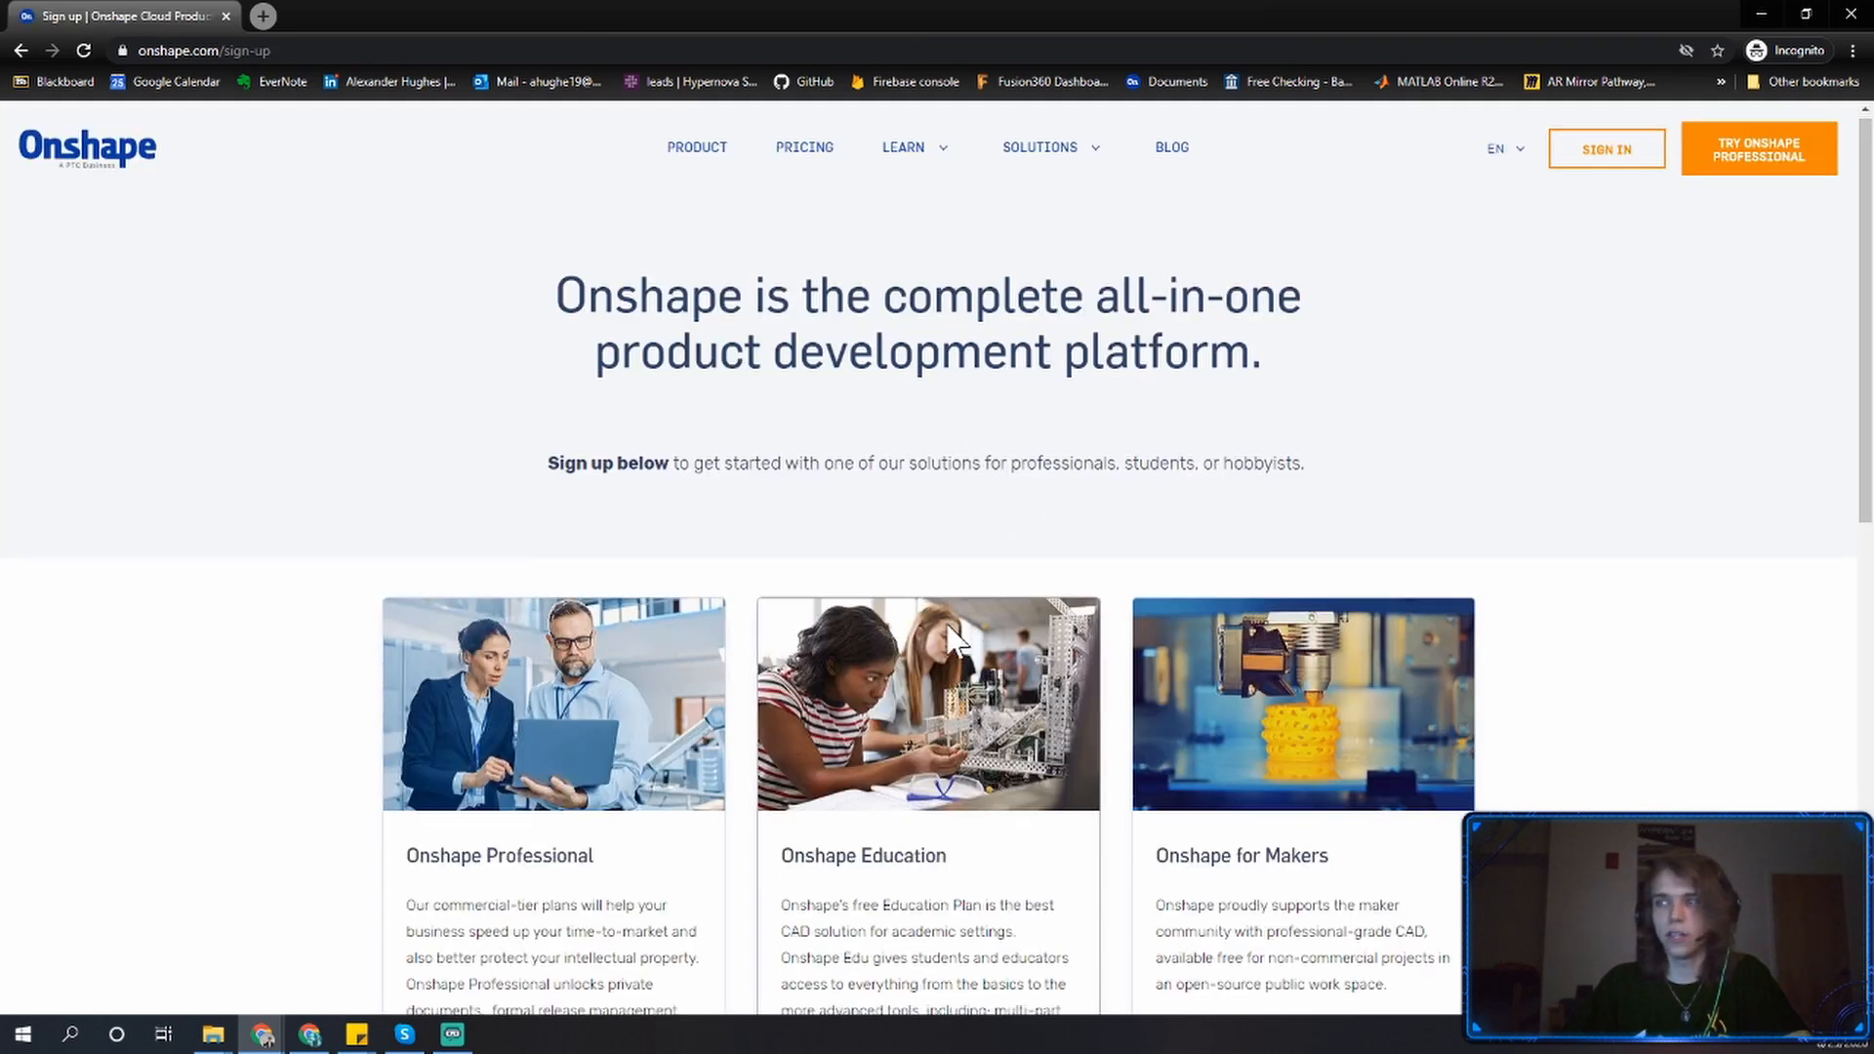
Compare the Professional, Education and Makers plans and choose to request an Education account.
scroll(976, 605, "down", 2)
scroll(971, 683, "down", 1)
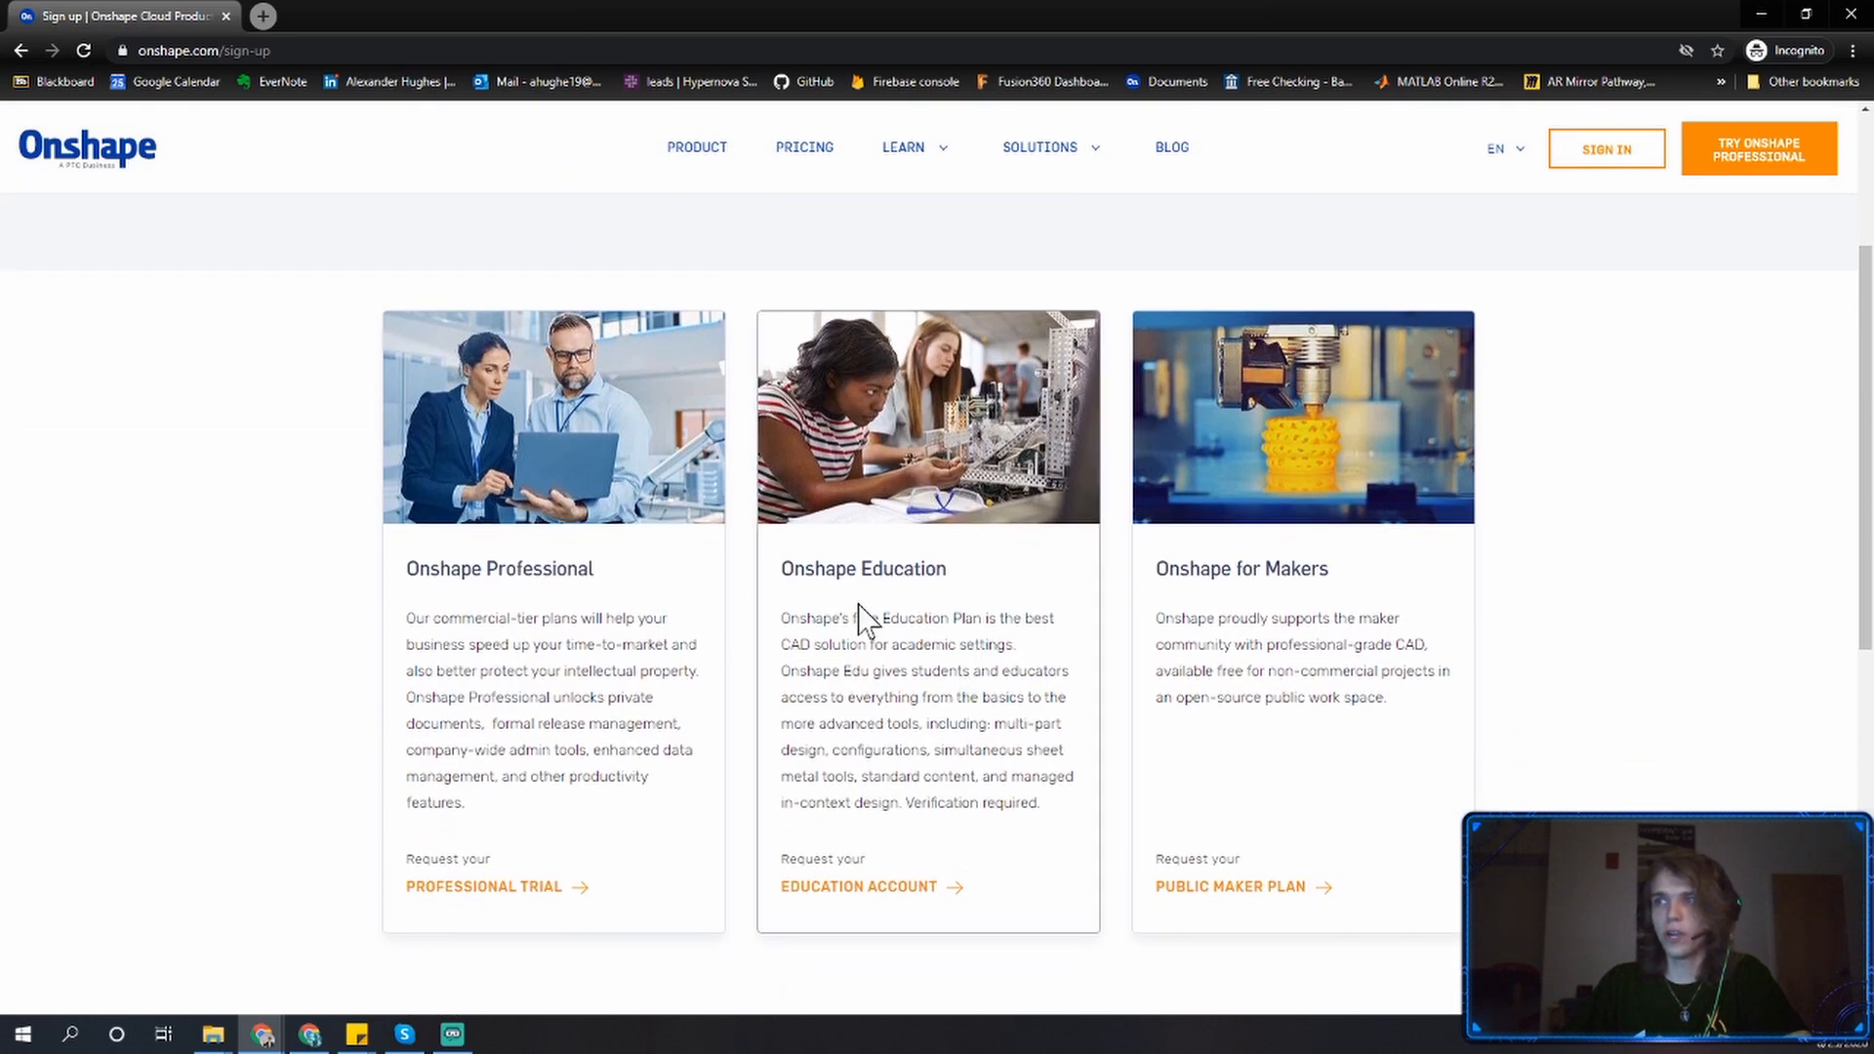
mouse_move(779, 570)
left_mouse_down()
mouse_move(1003, 578)
mouse_move(789, 583)
left_mouse_up()
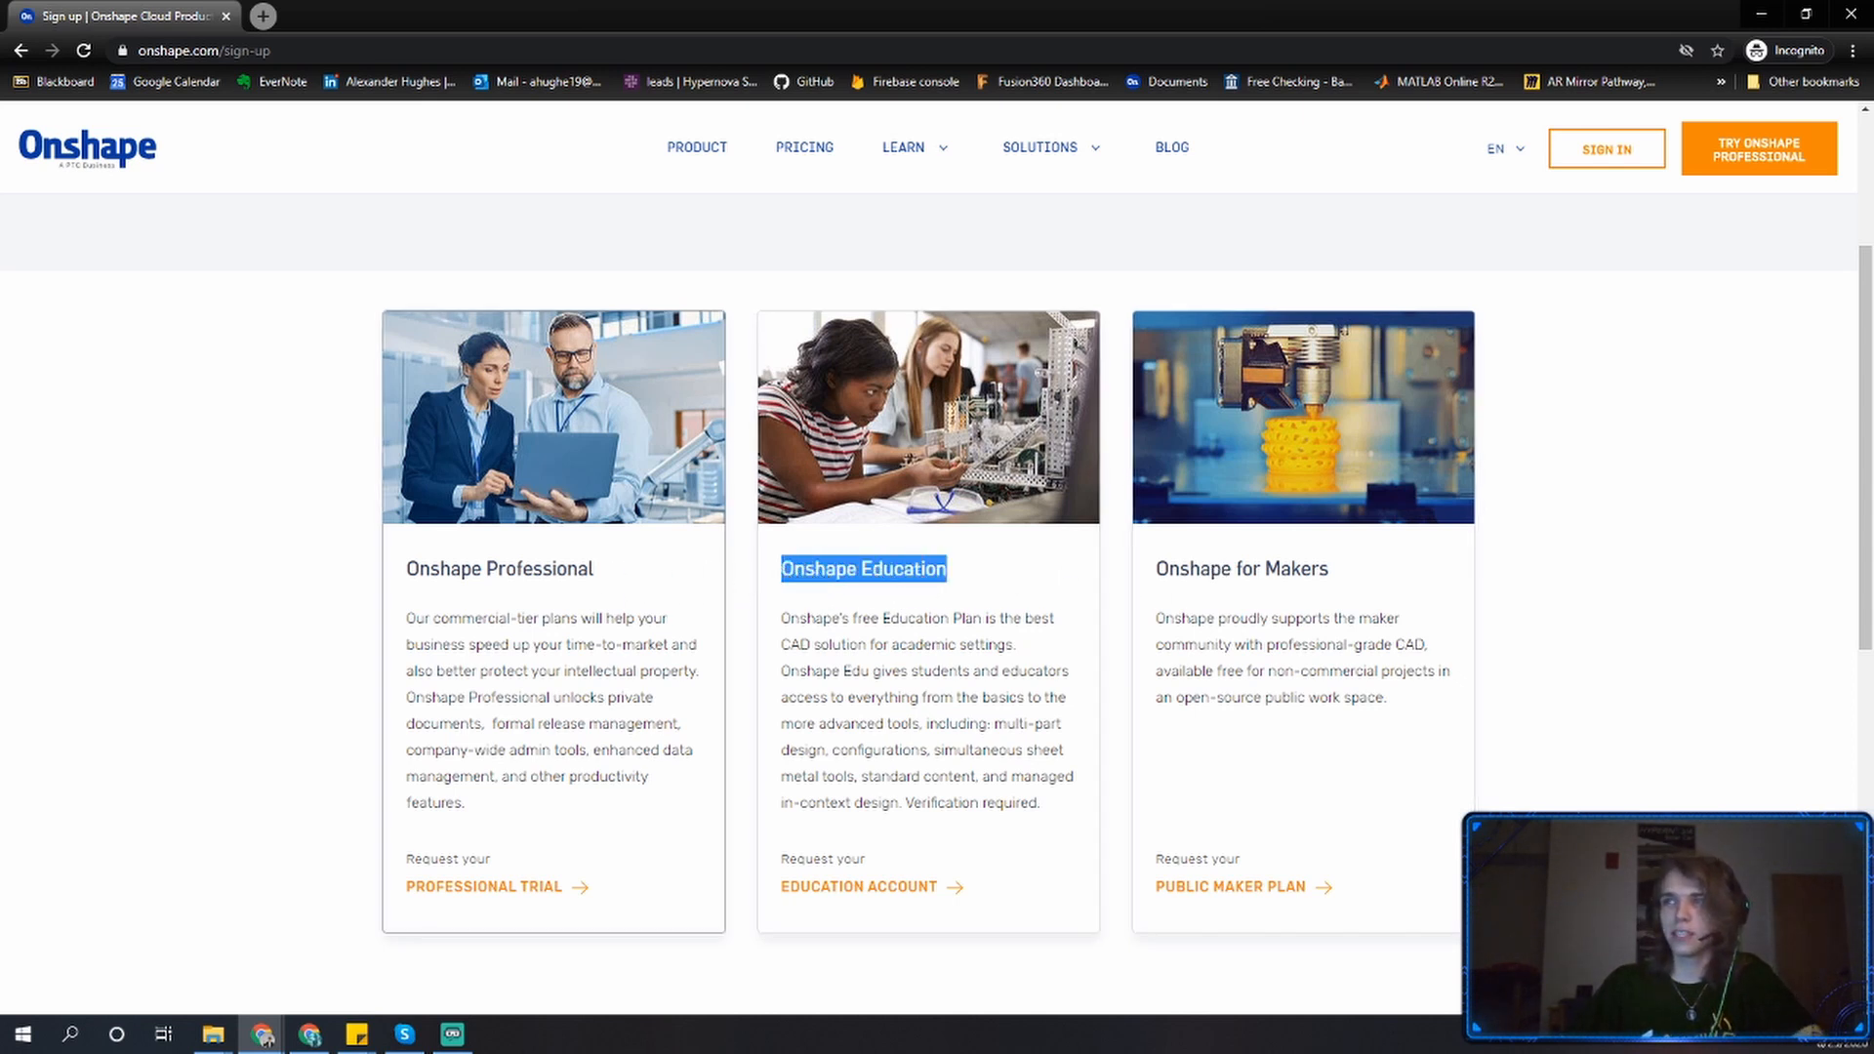
double_click(543, 570)
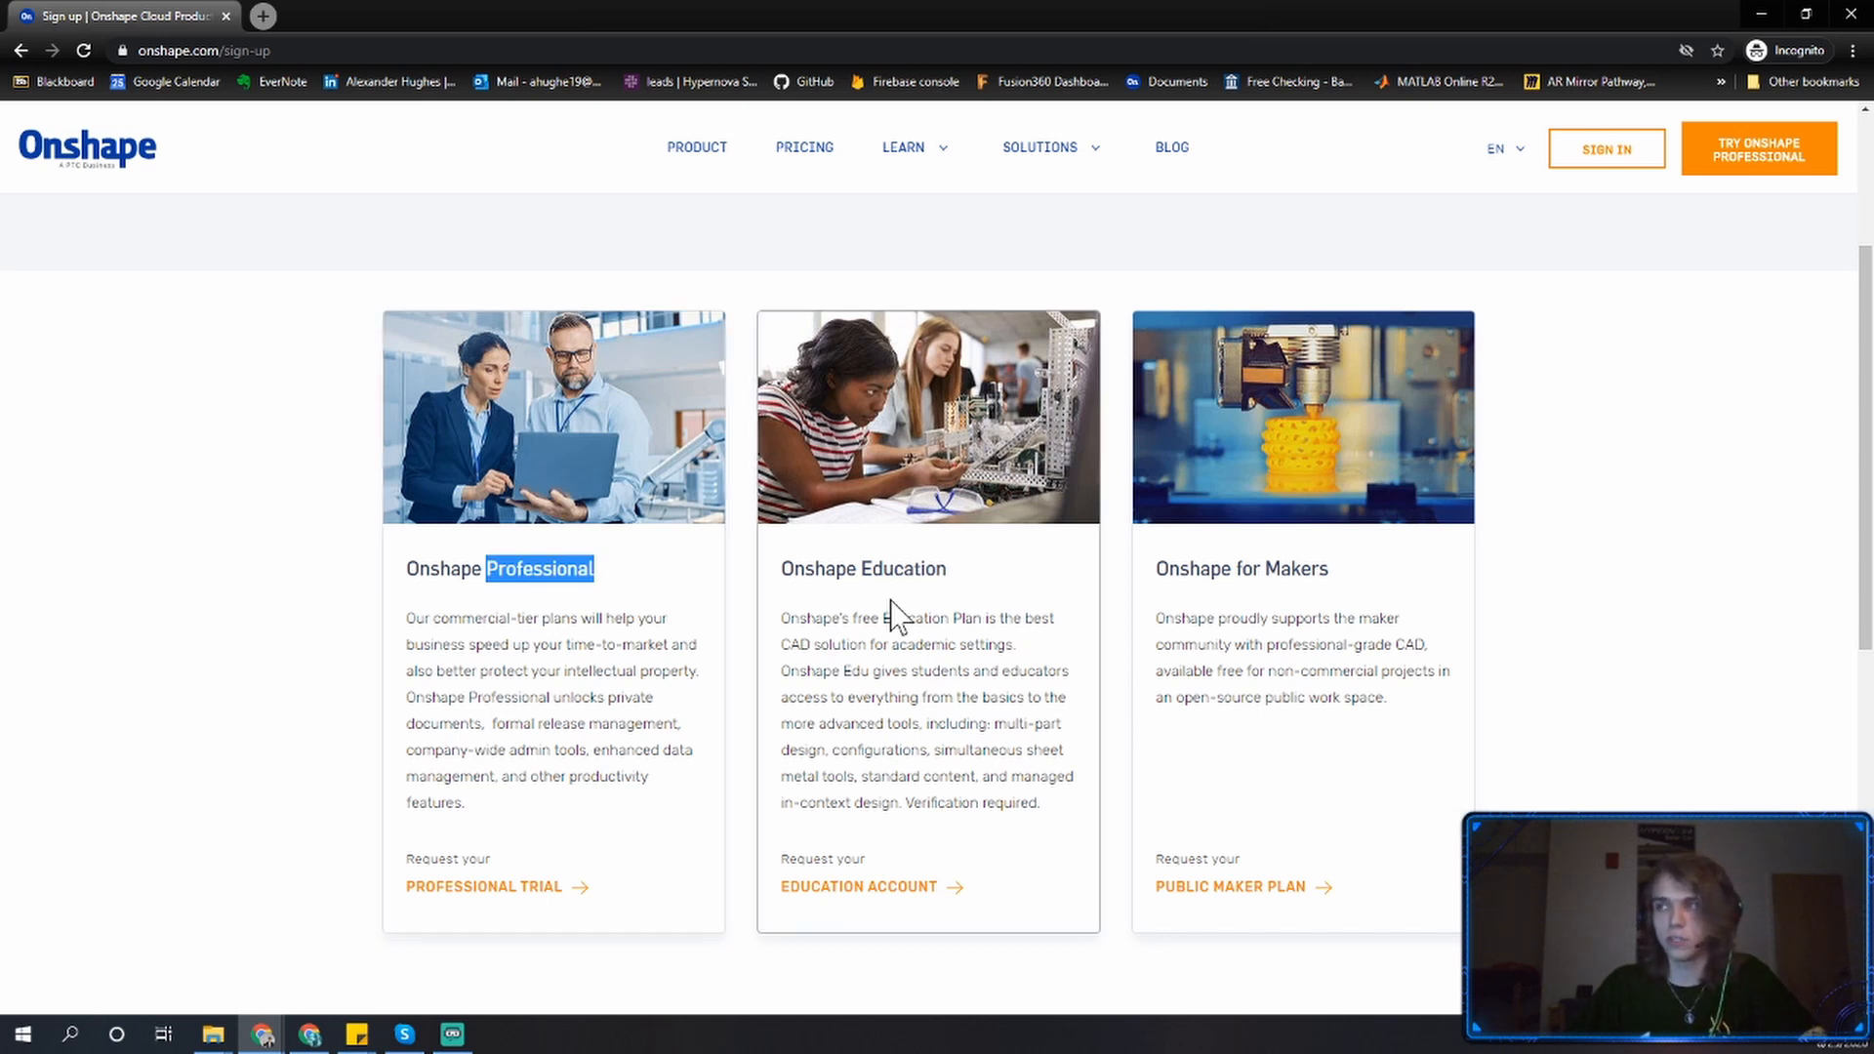
left_click(952, 572)
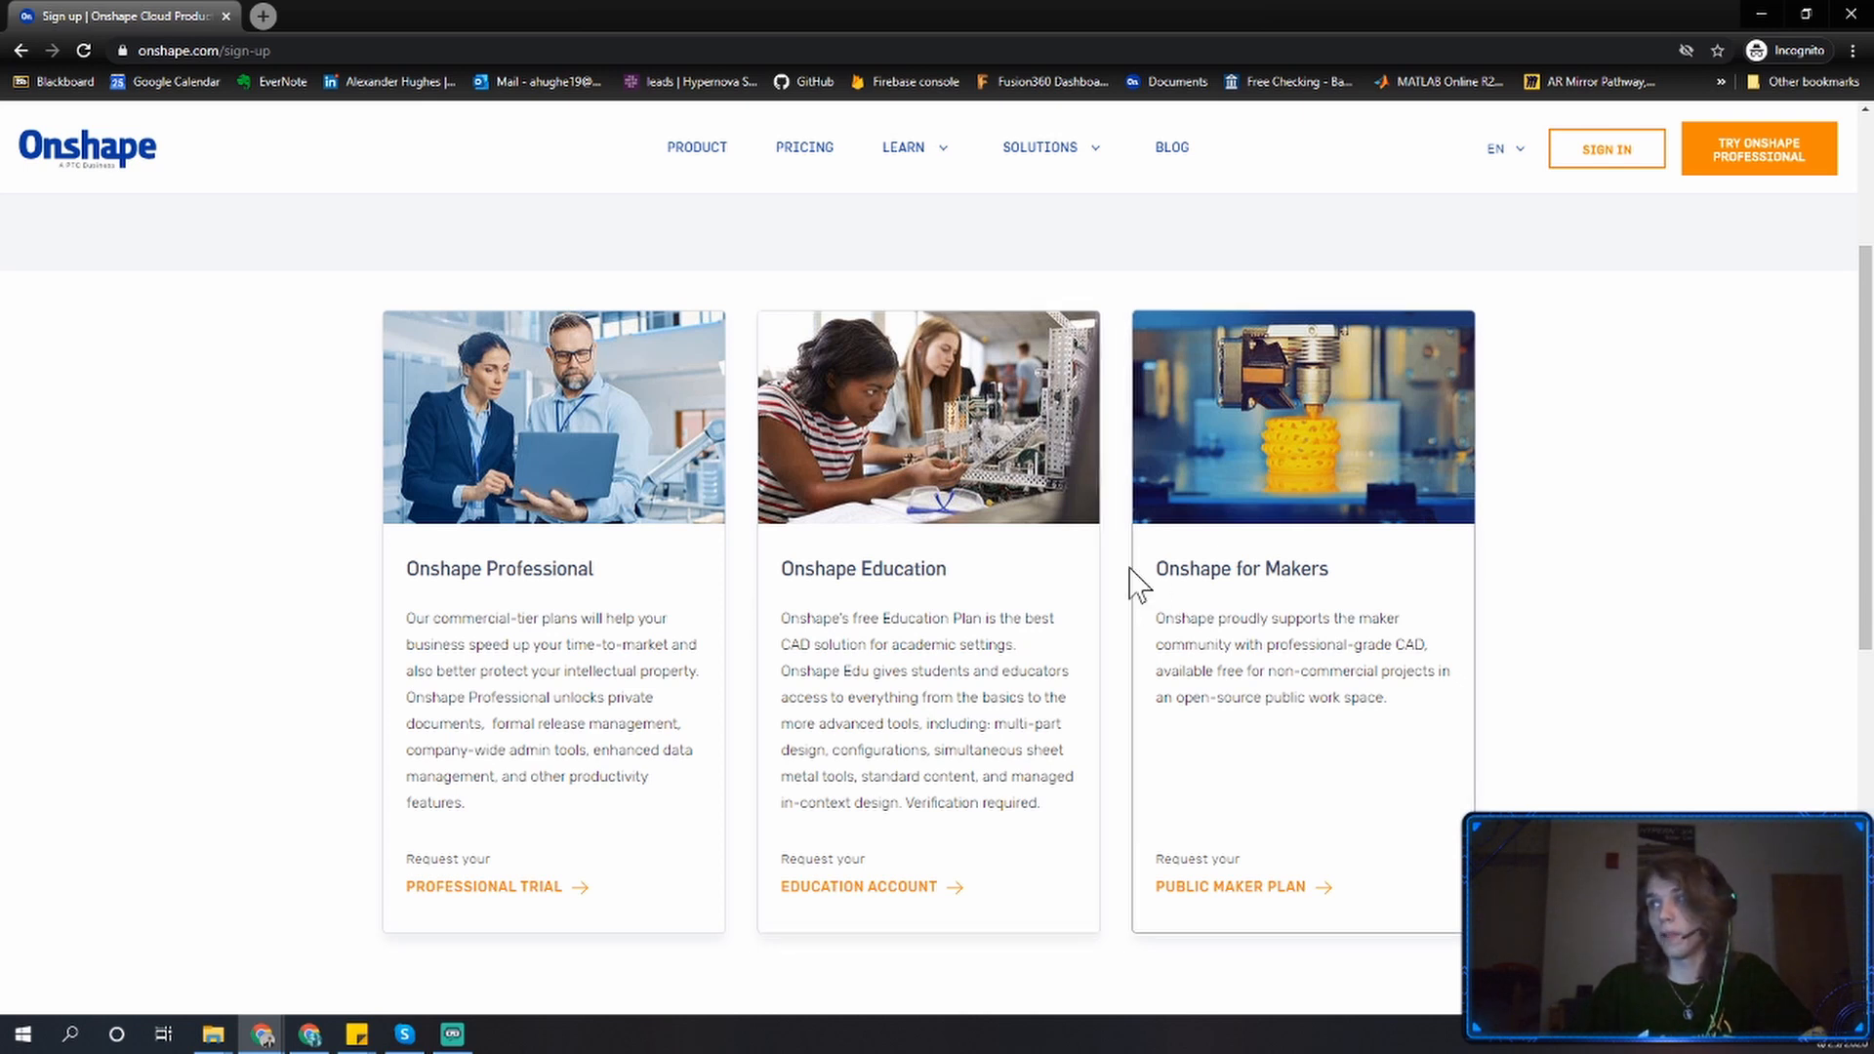
left_click_drag(948, 570, 804, 570)
left_click_drag(1169, 570, 1301, 570)
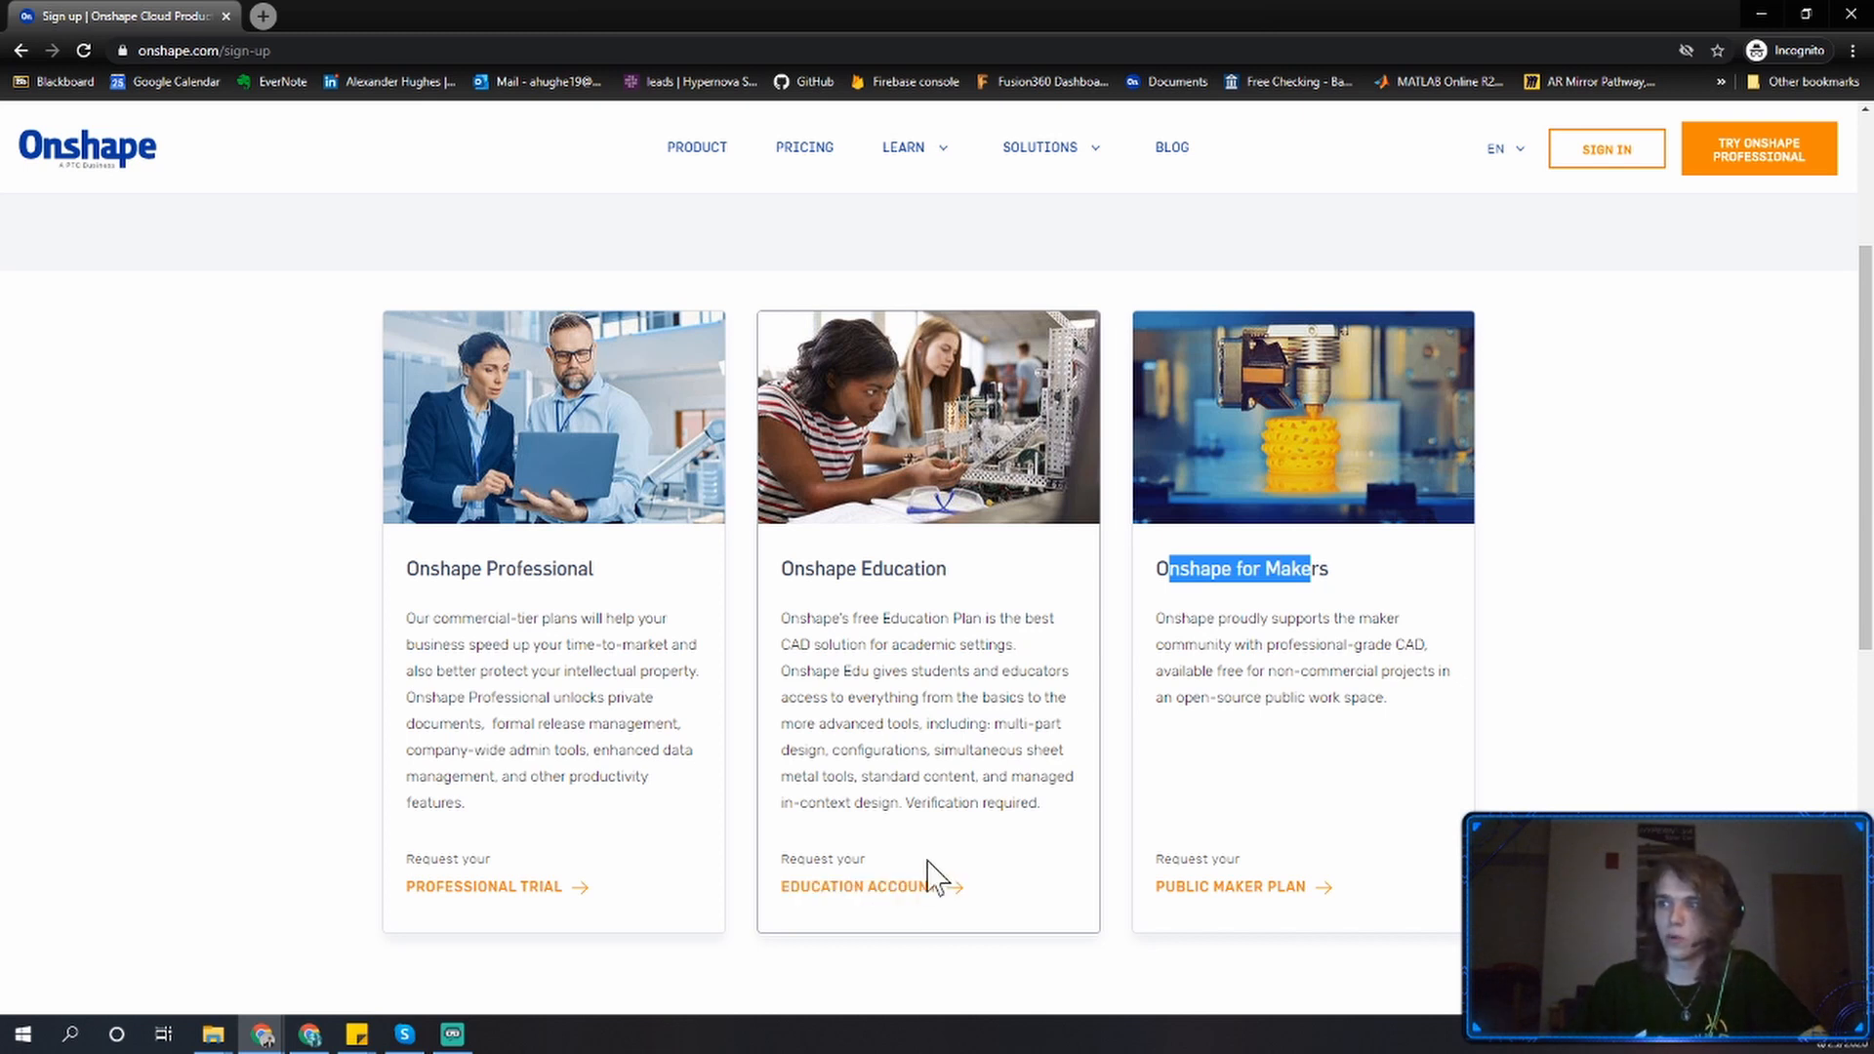
left_click(904, 888)
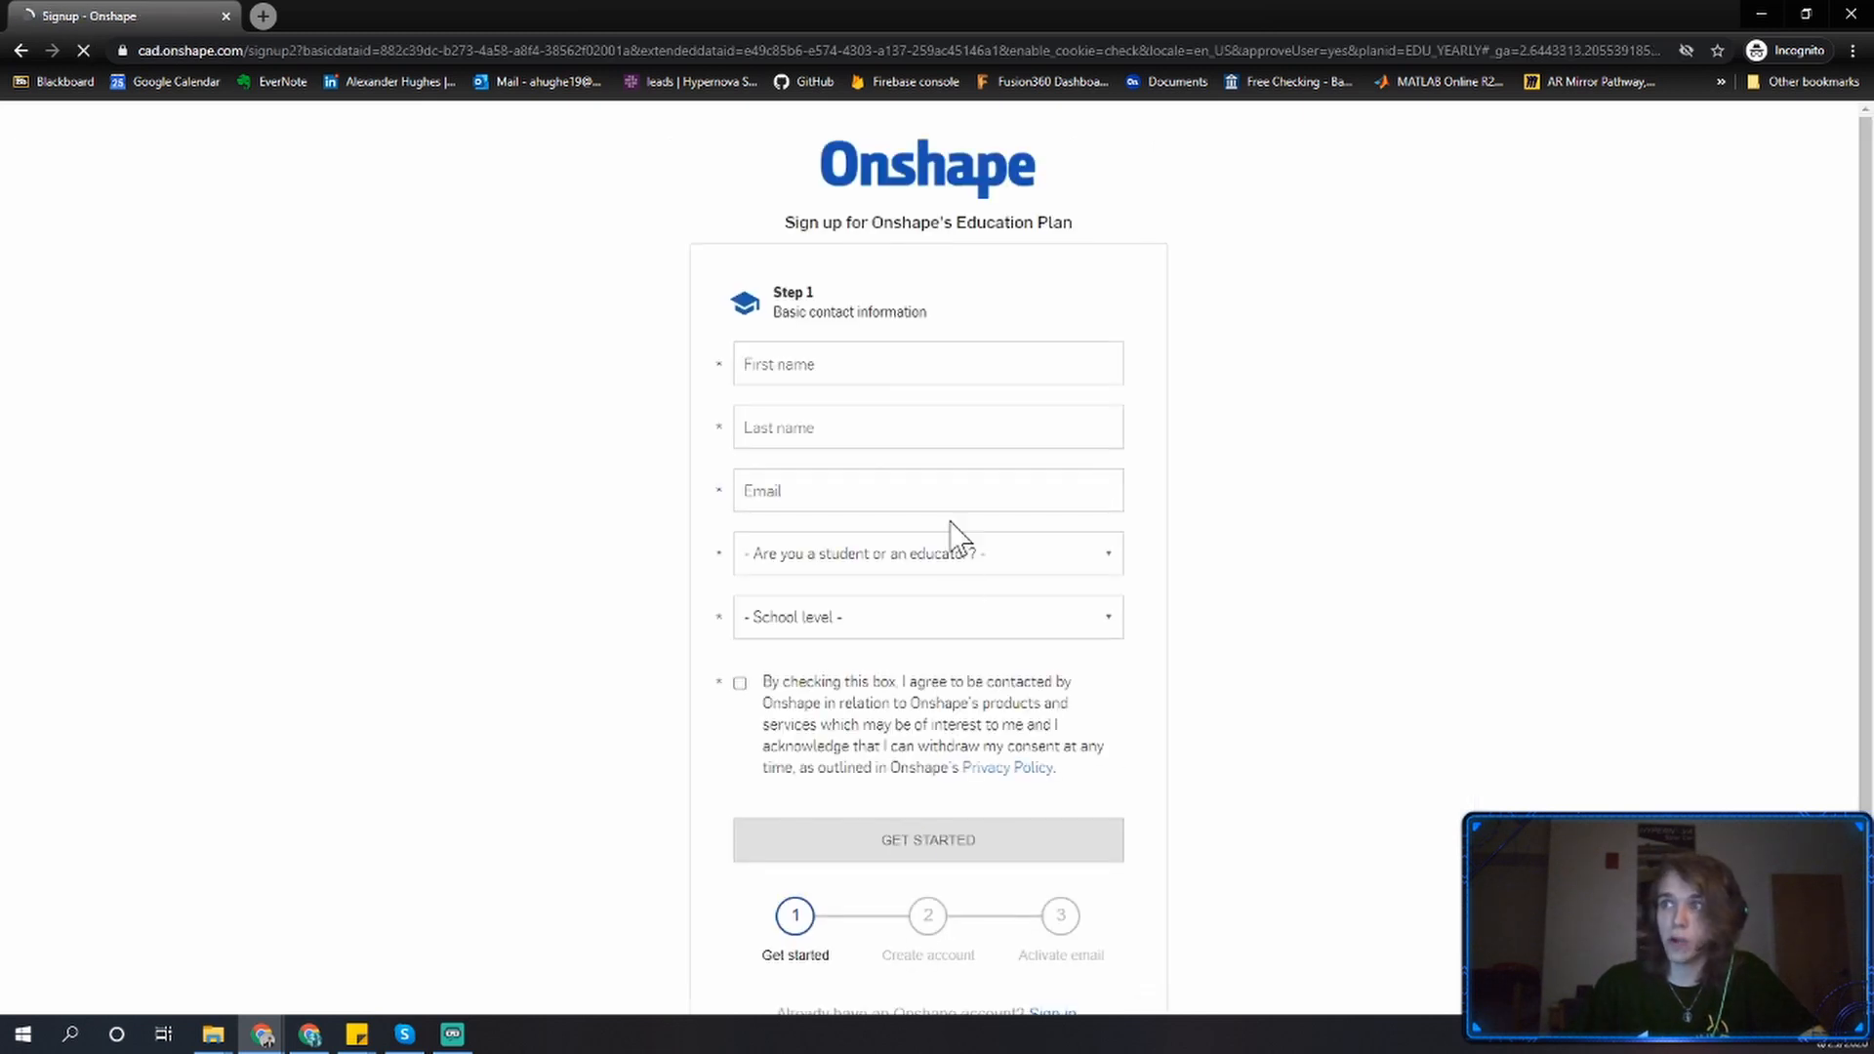
Enter the first name, last name and school e-mail address in the basic contact information form.
left_click(948, 363)
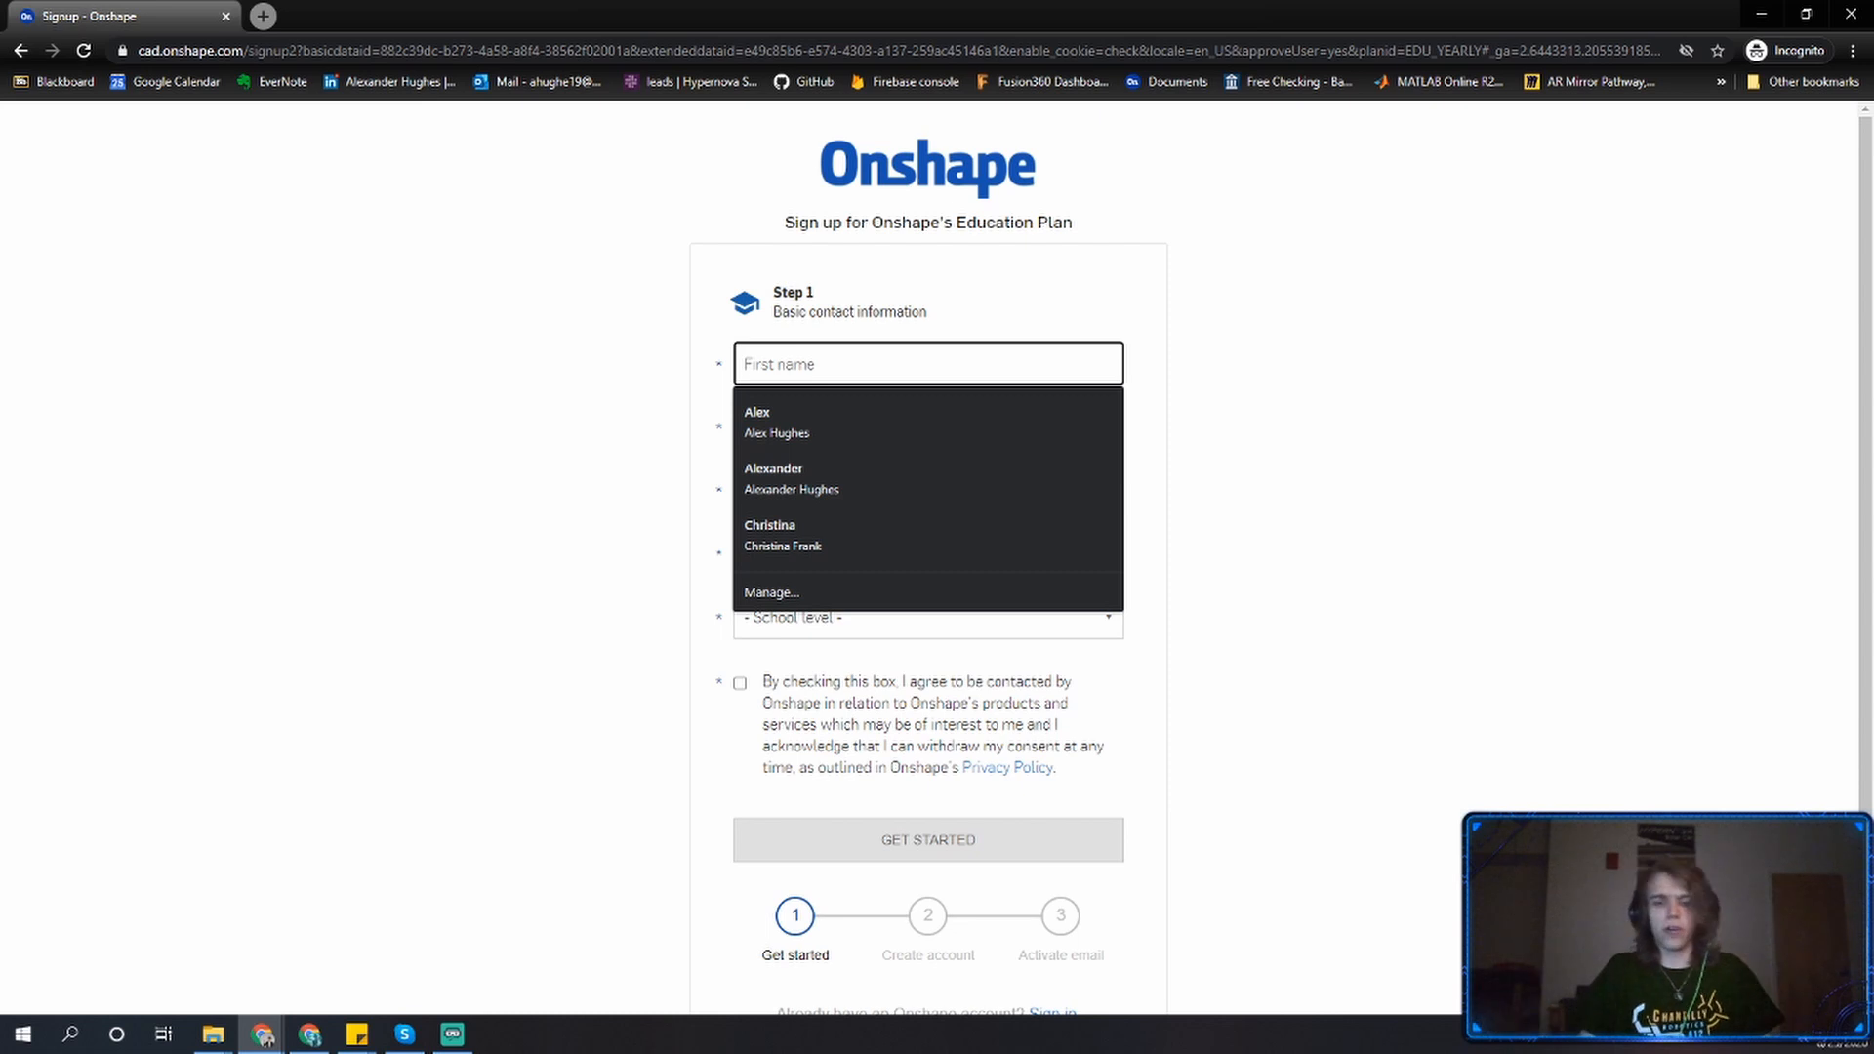
key("Tab")
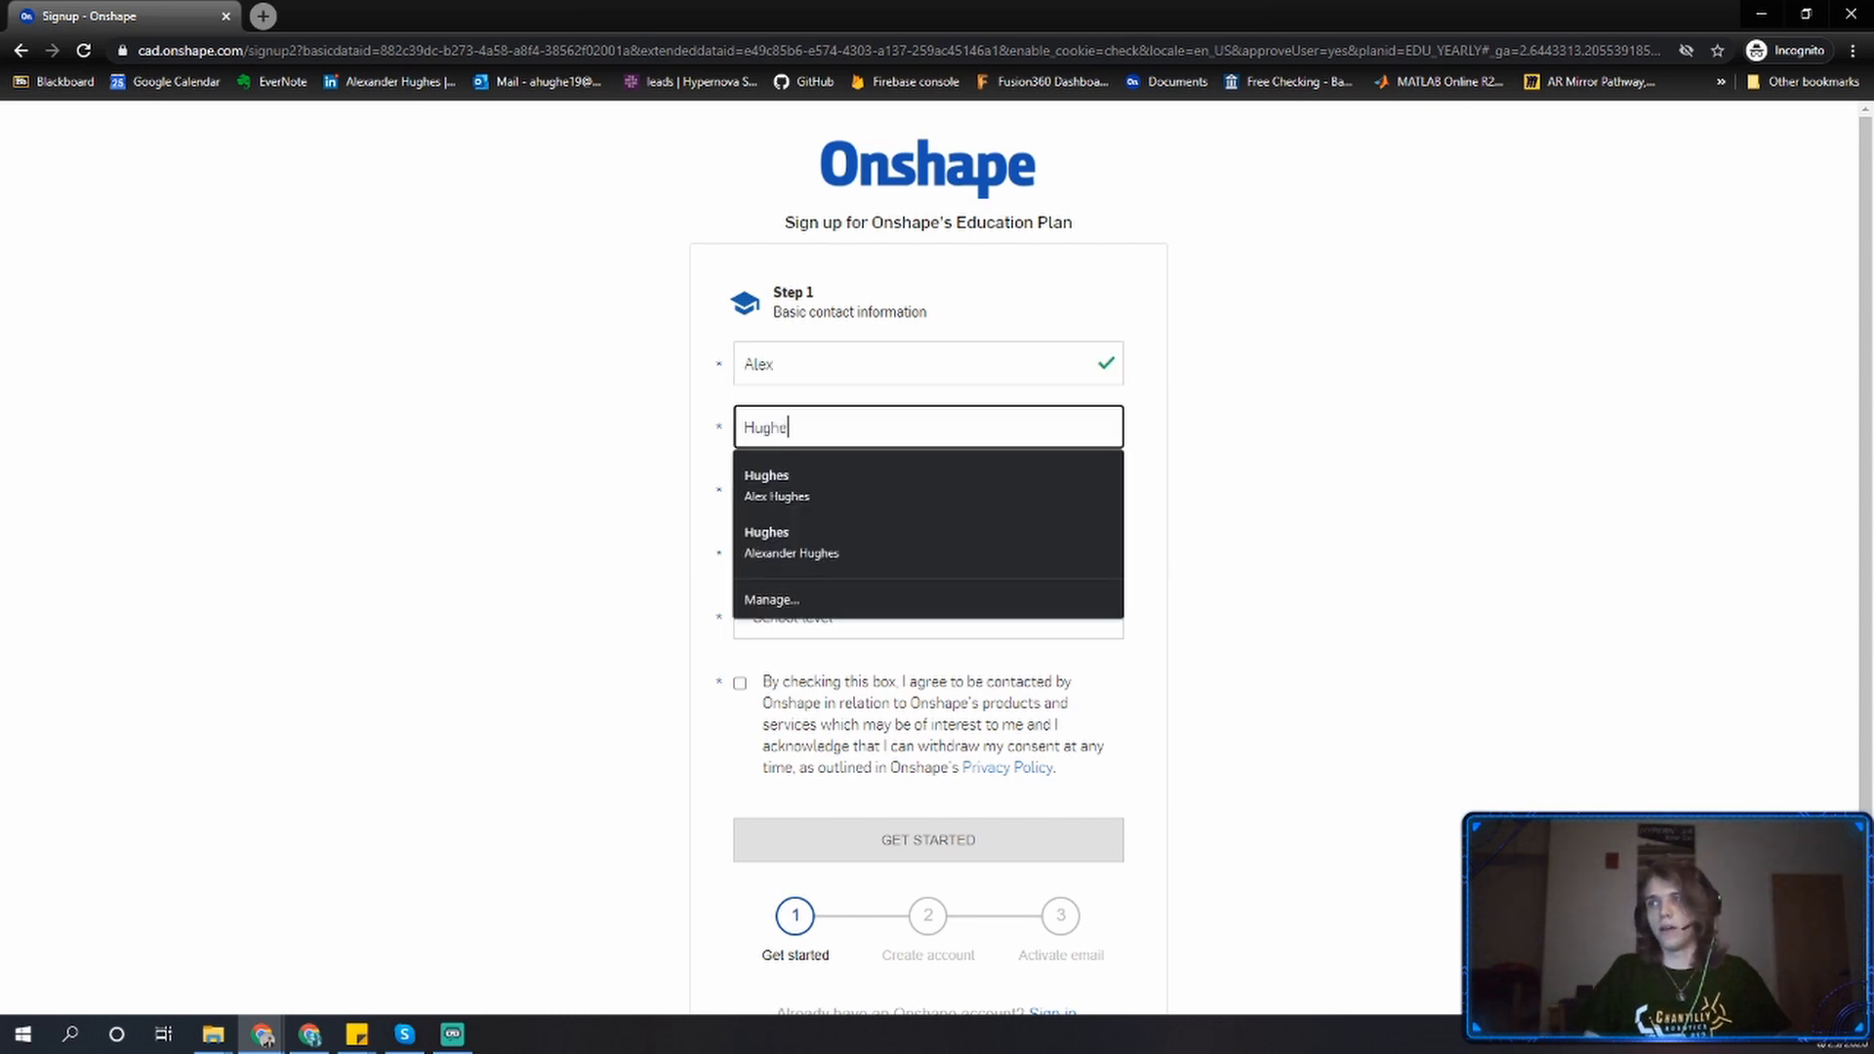
key("Tab")
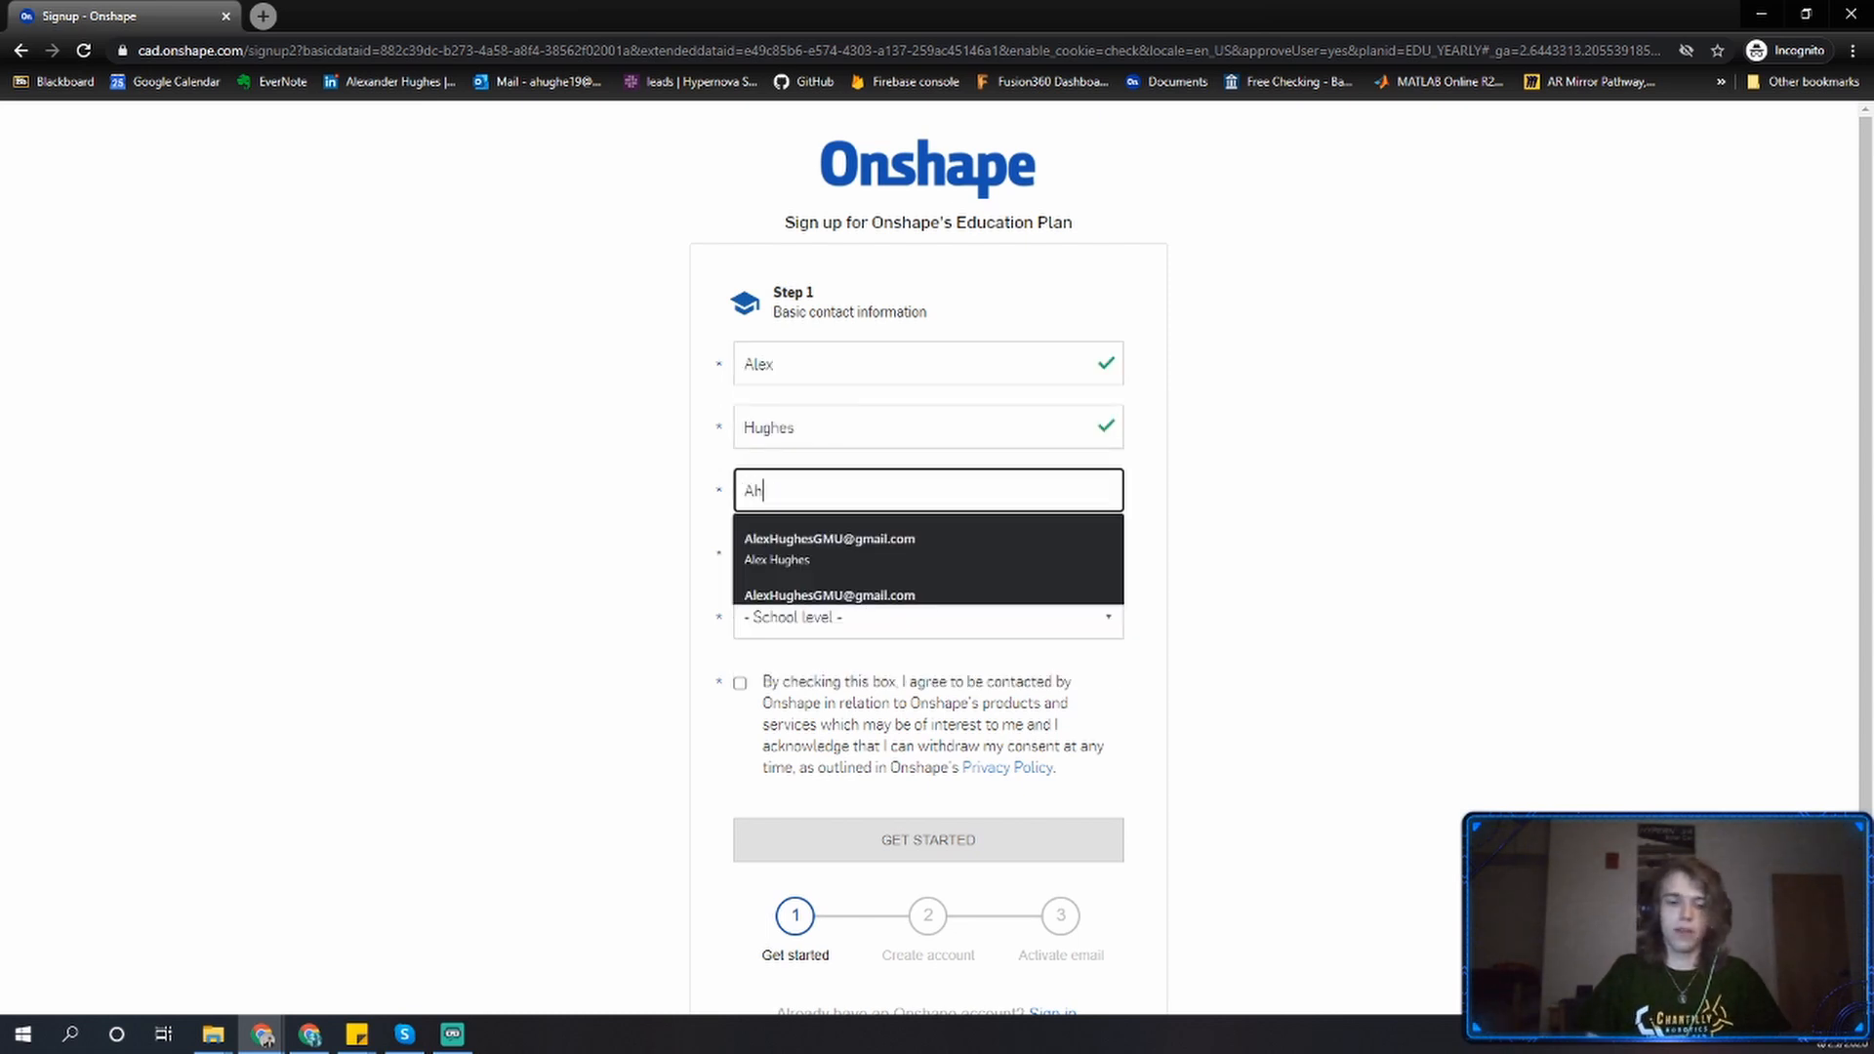
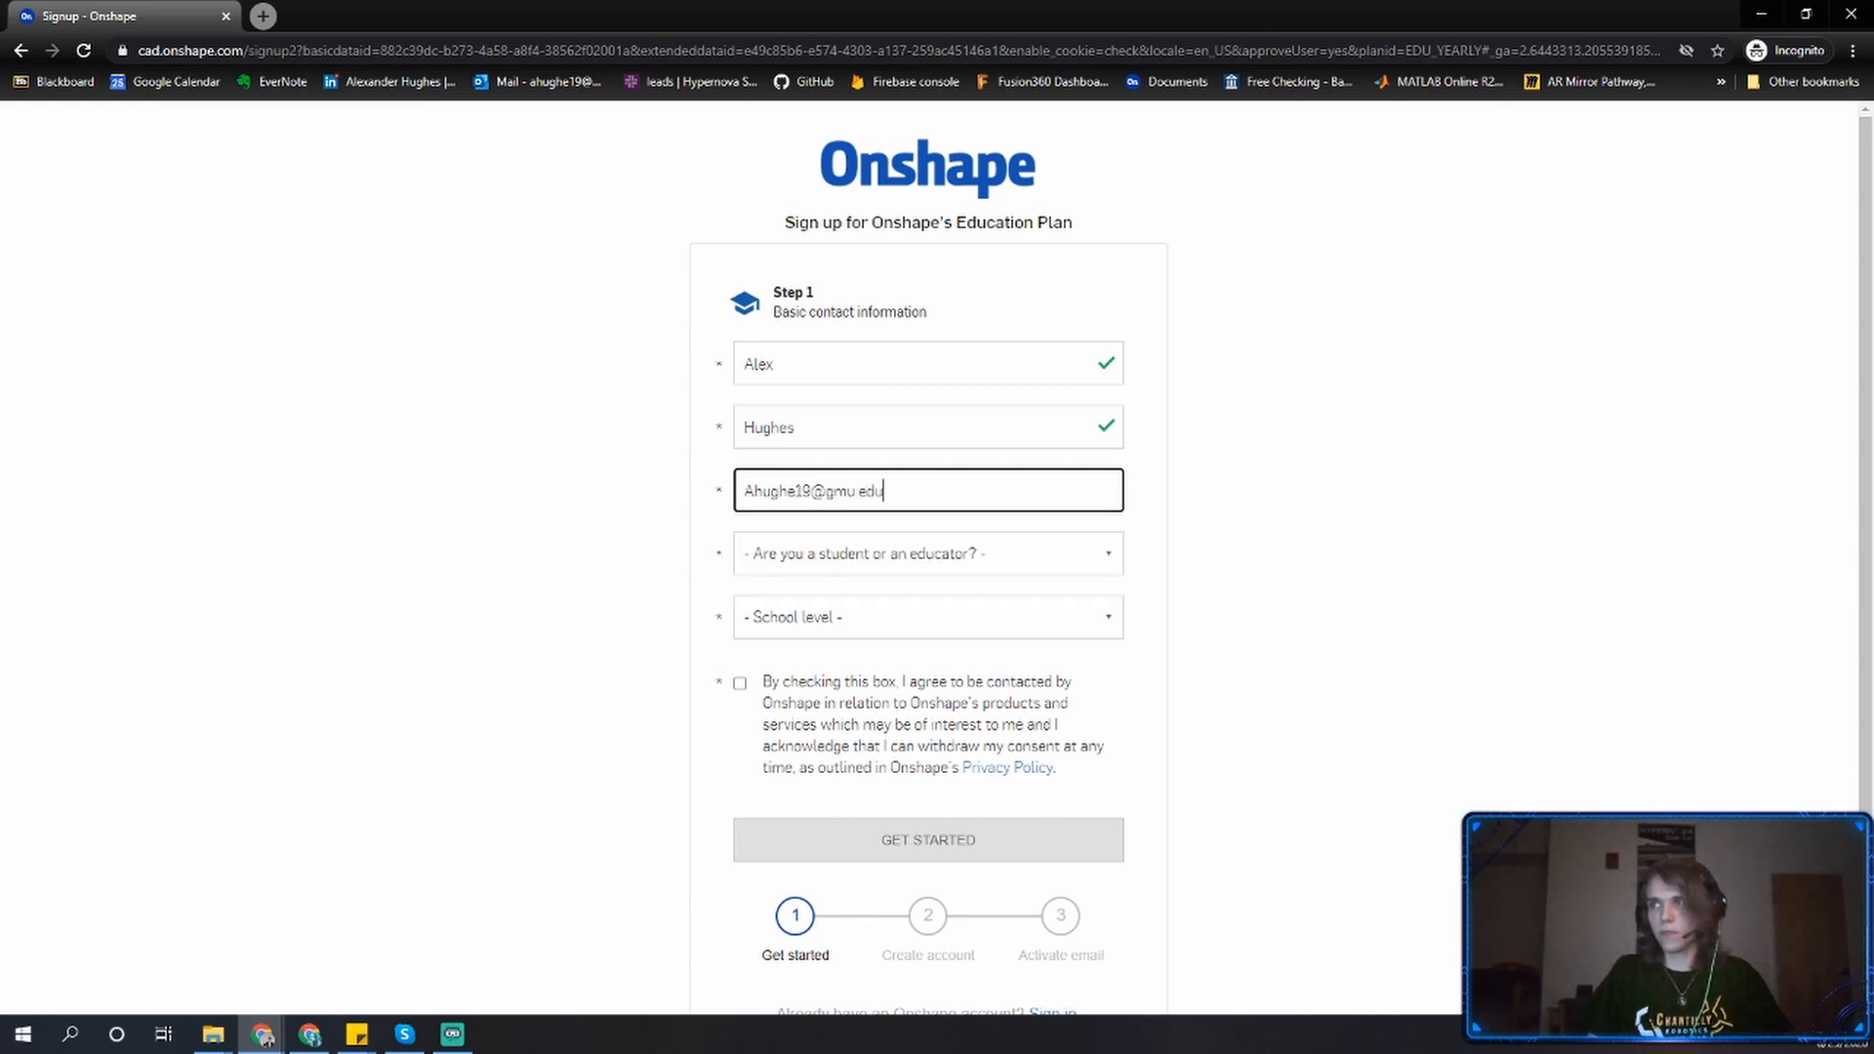
key("Tab")
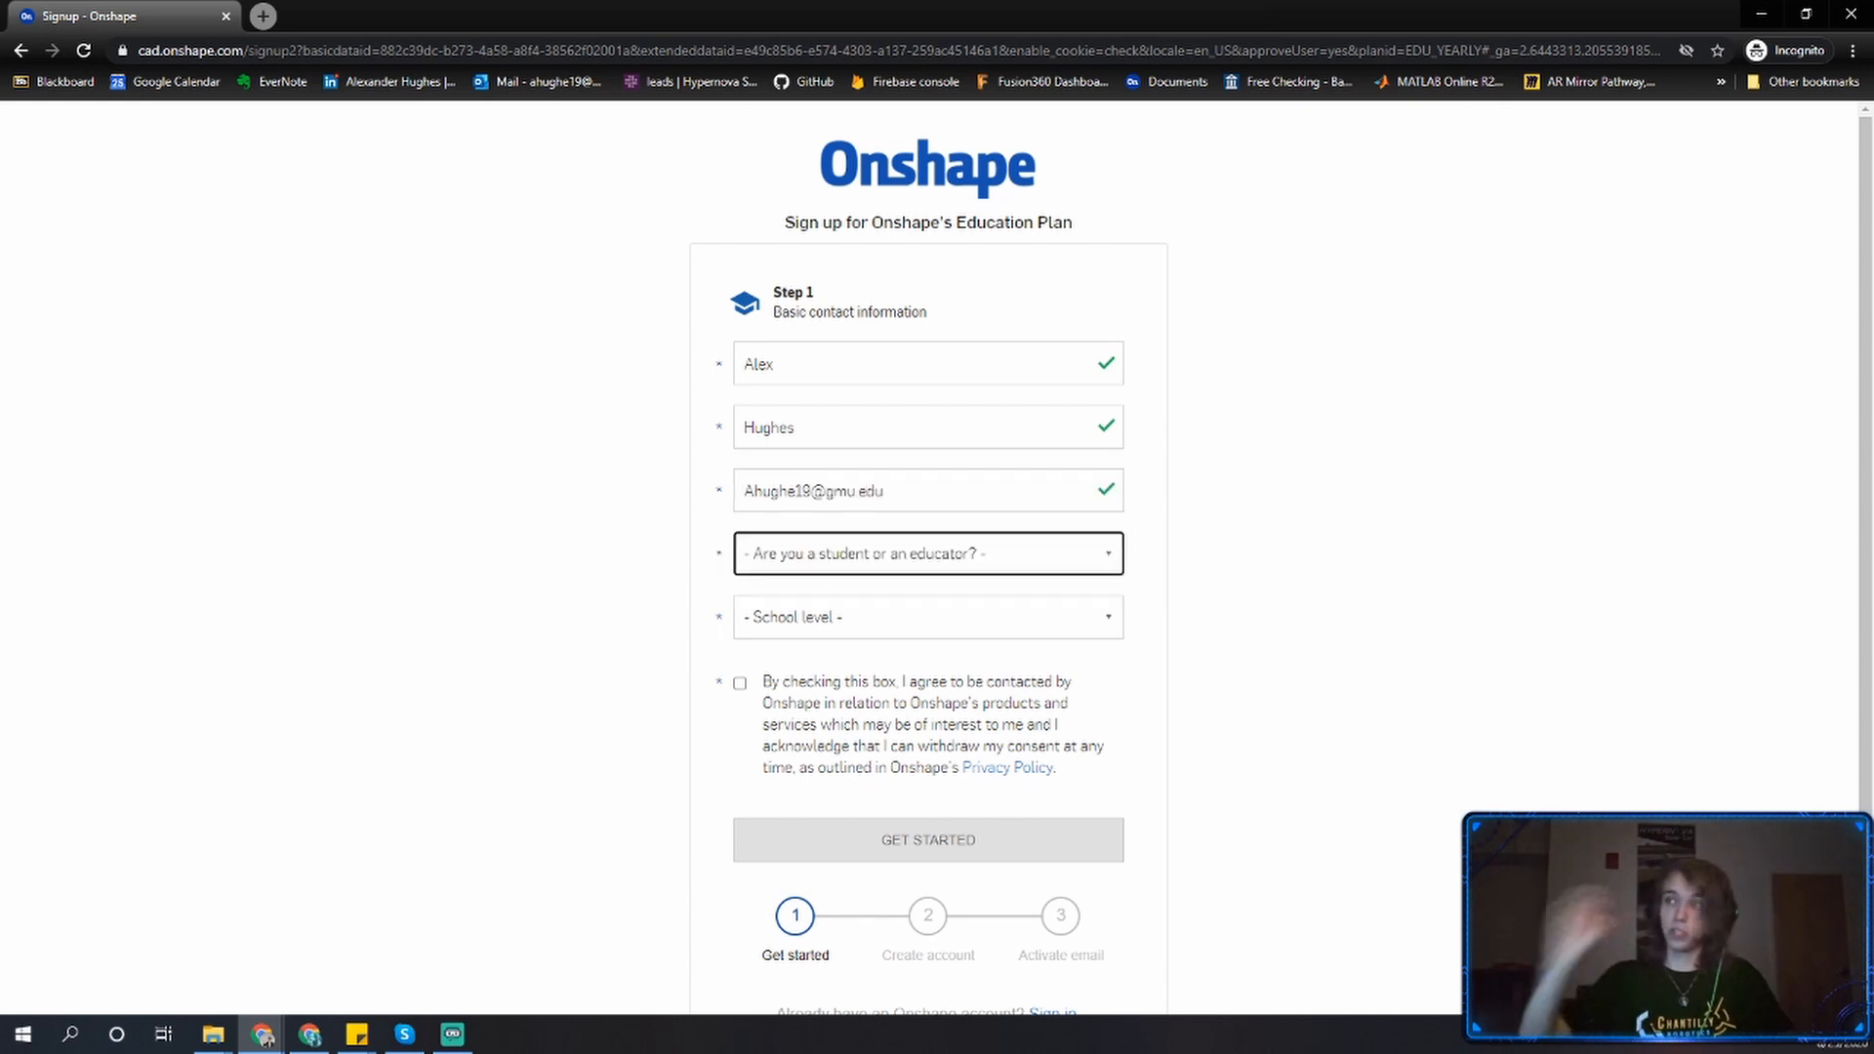
Set the role to Student and the school level to College or University.
left_click(828, 490)
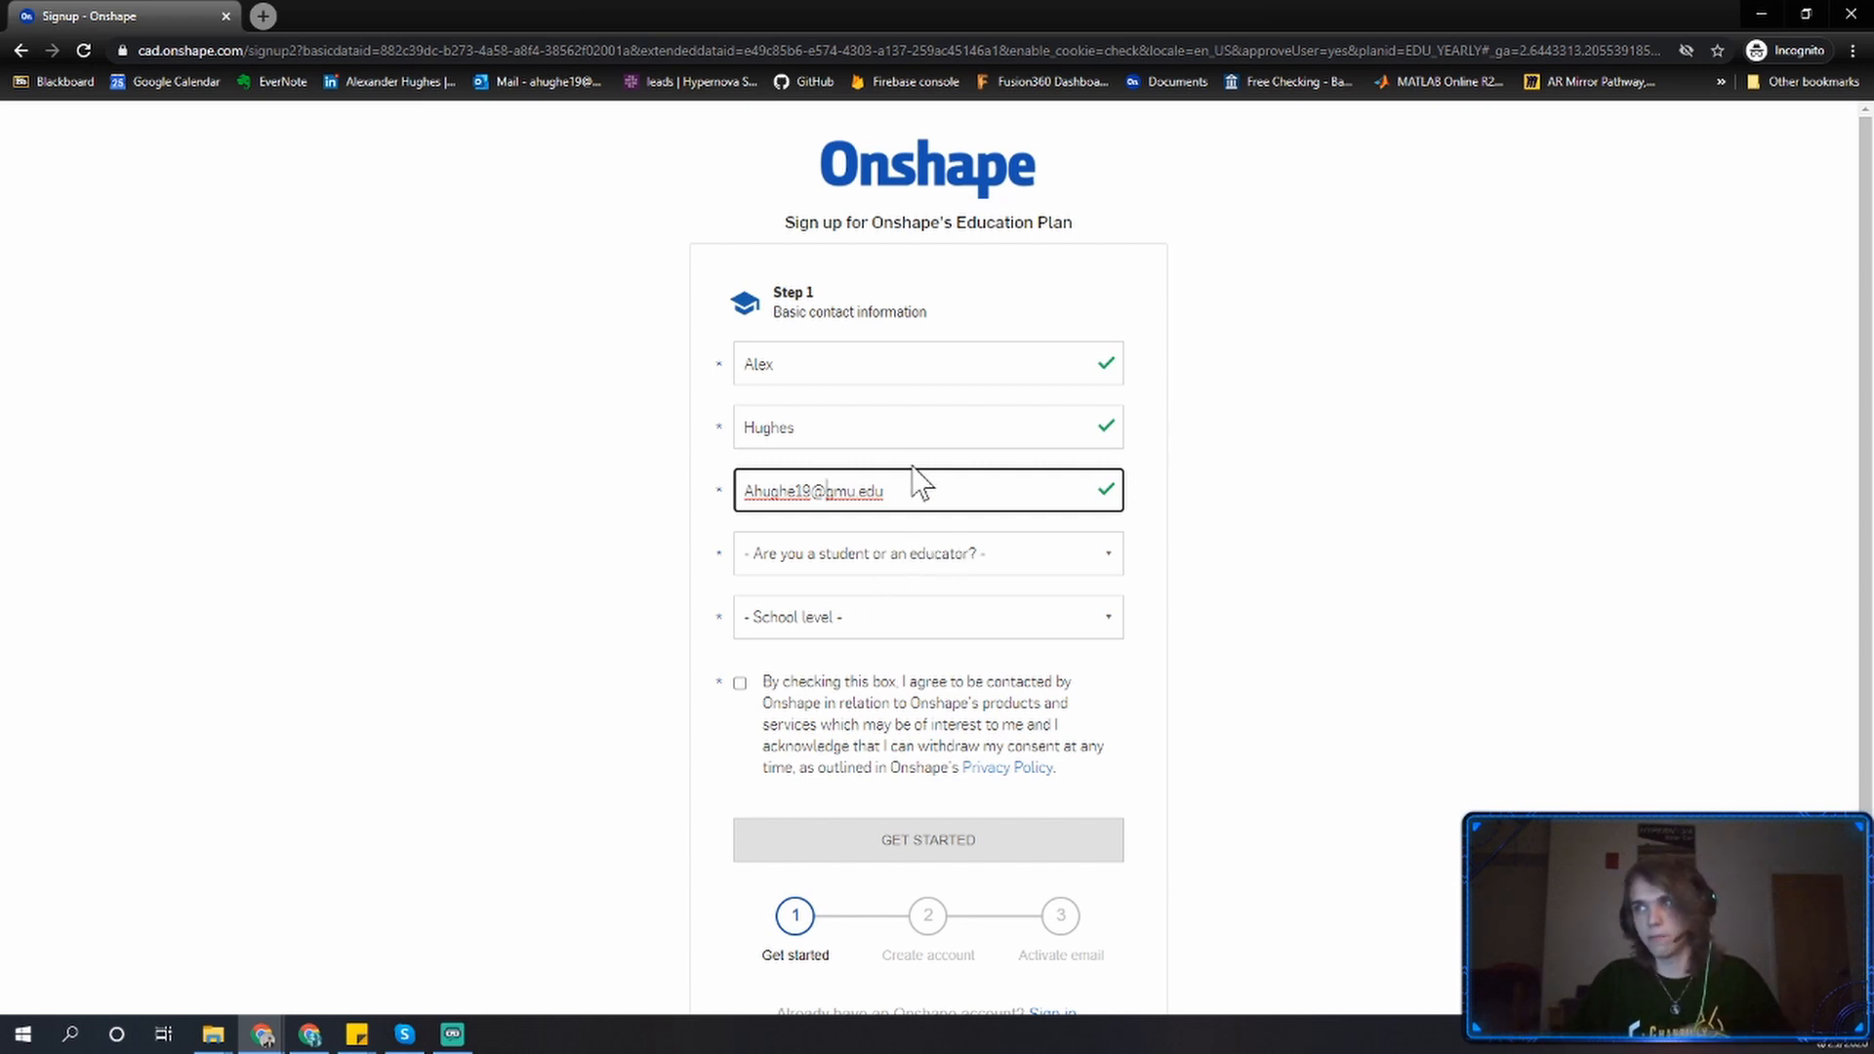
left_click(828, 554)
left_click(875, 620)
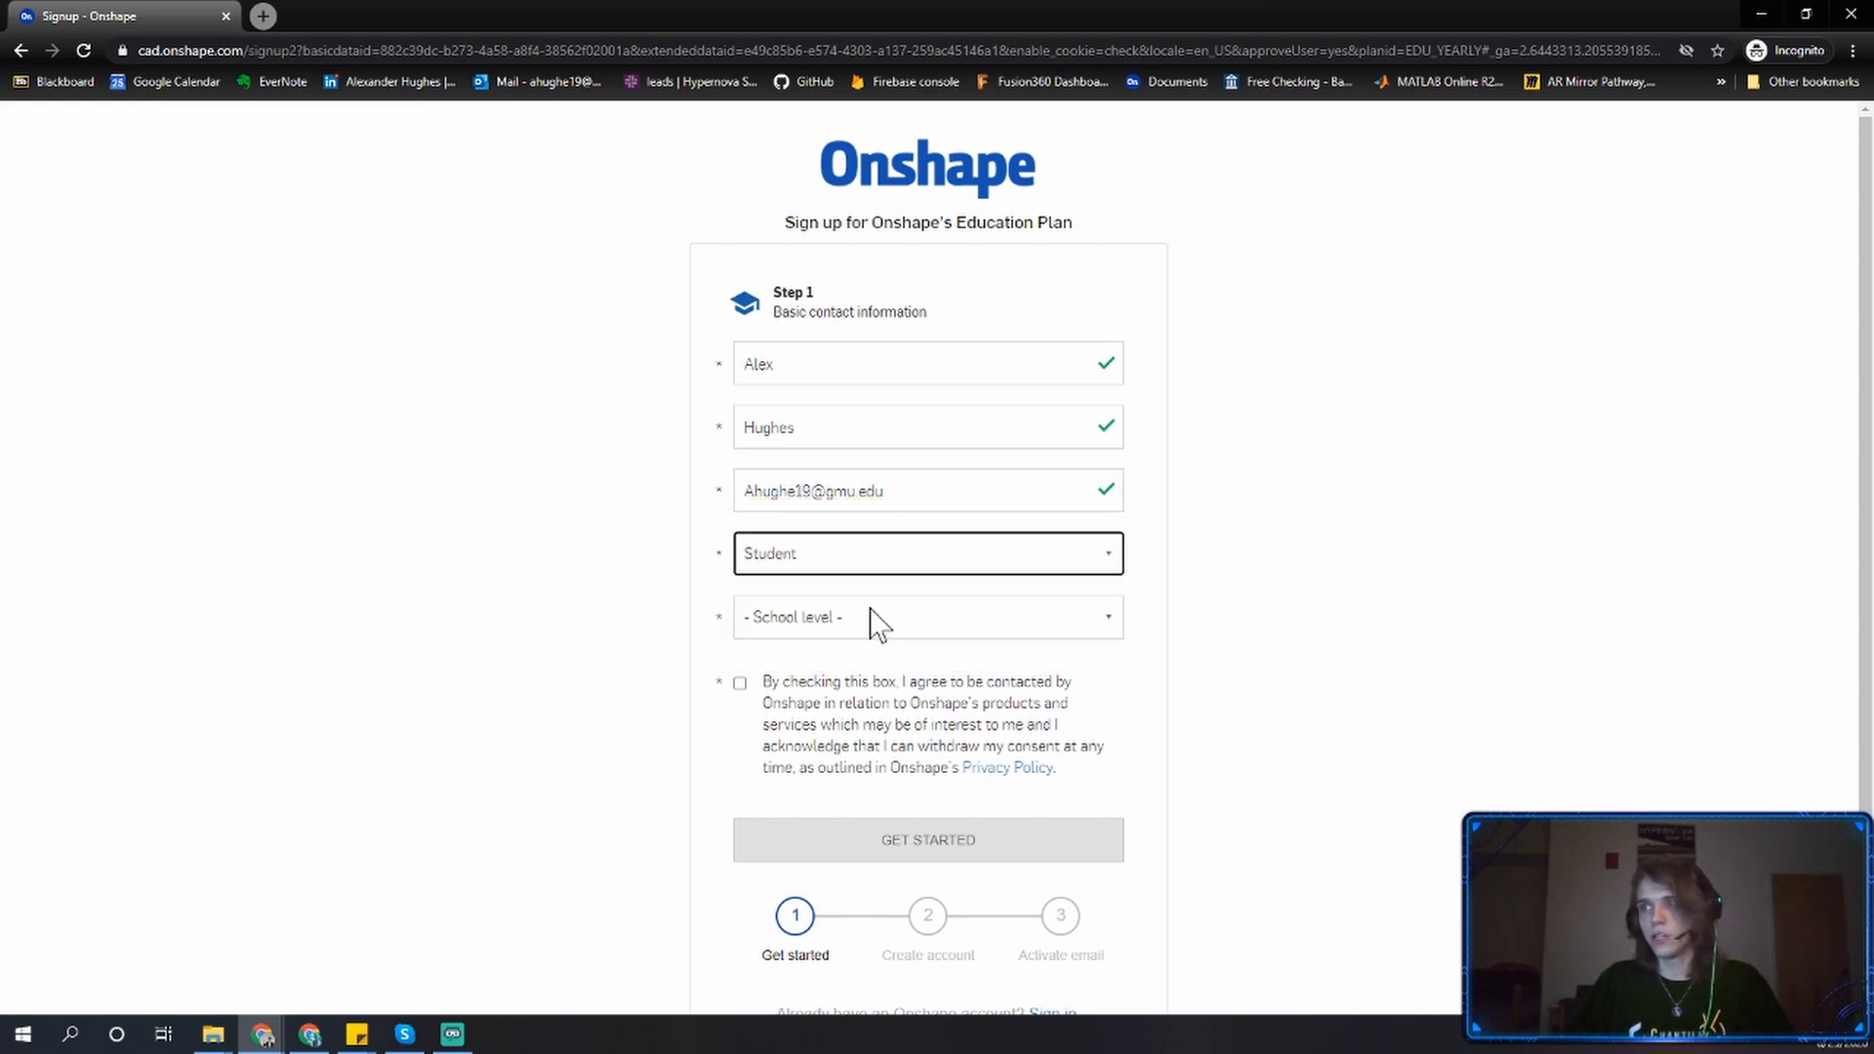
left_click(873, 621)
left_click(856, 719)
Agree to be contacted by Onshape and submit the first sign-up step.
left_click(840, 723)
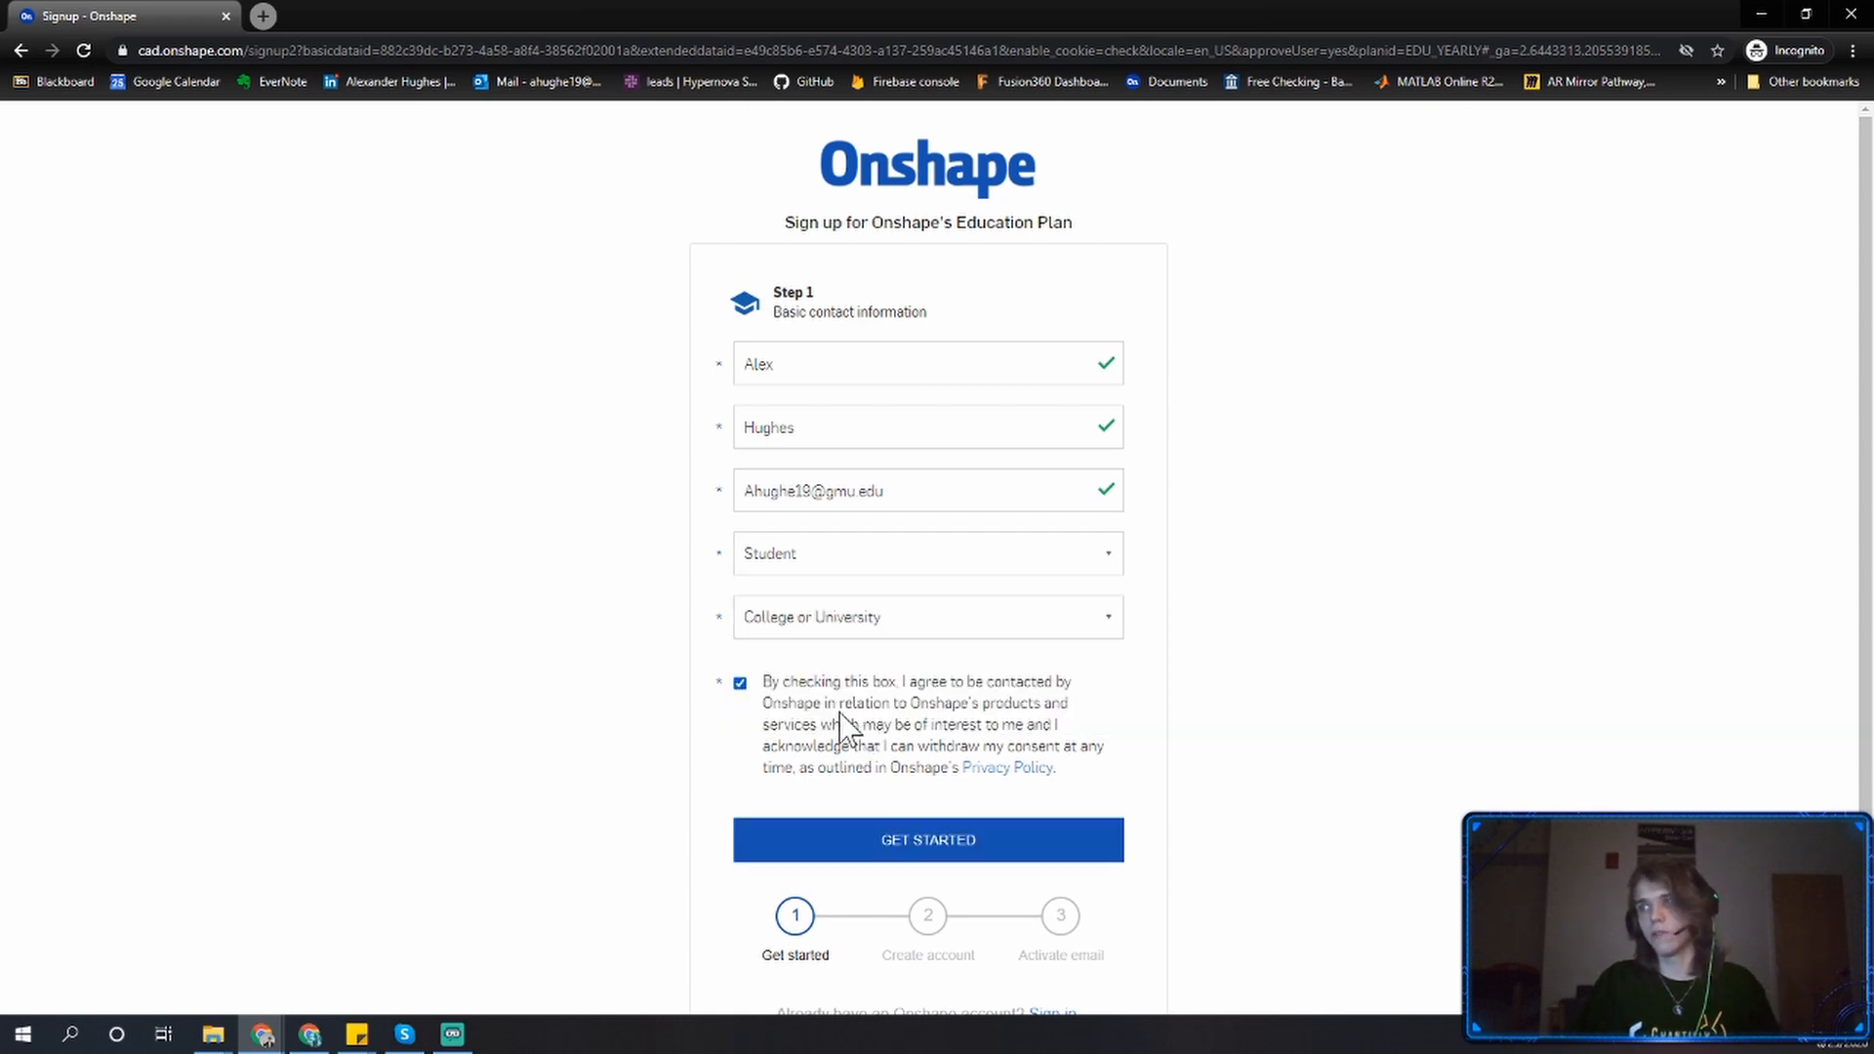
left_click(911, 833)
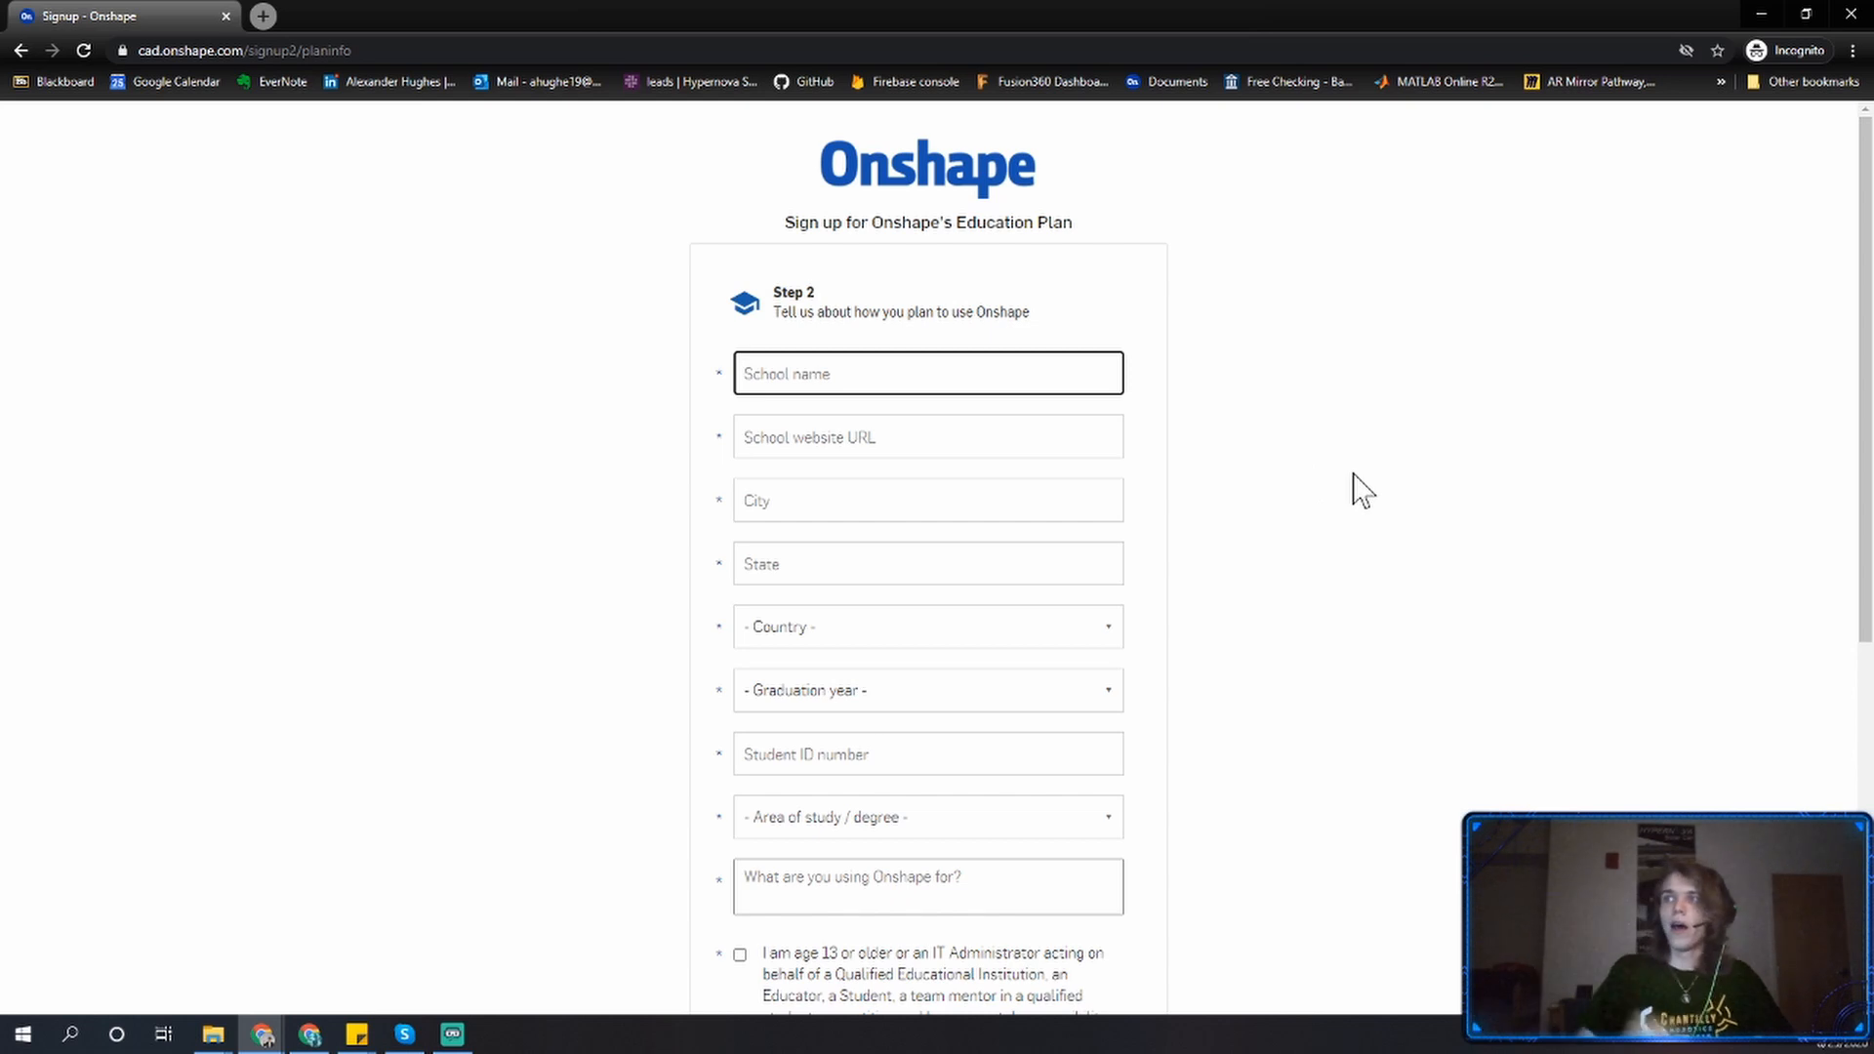
Enter George Mason University as the school name and www2.gmu.edu as the school website URL.
type("George Mason Uni")
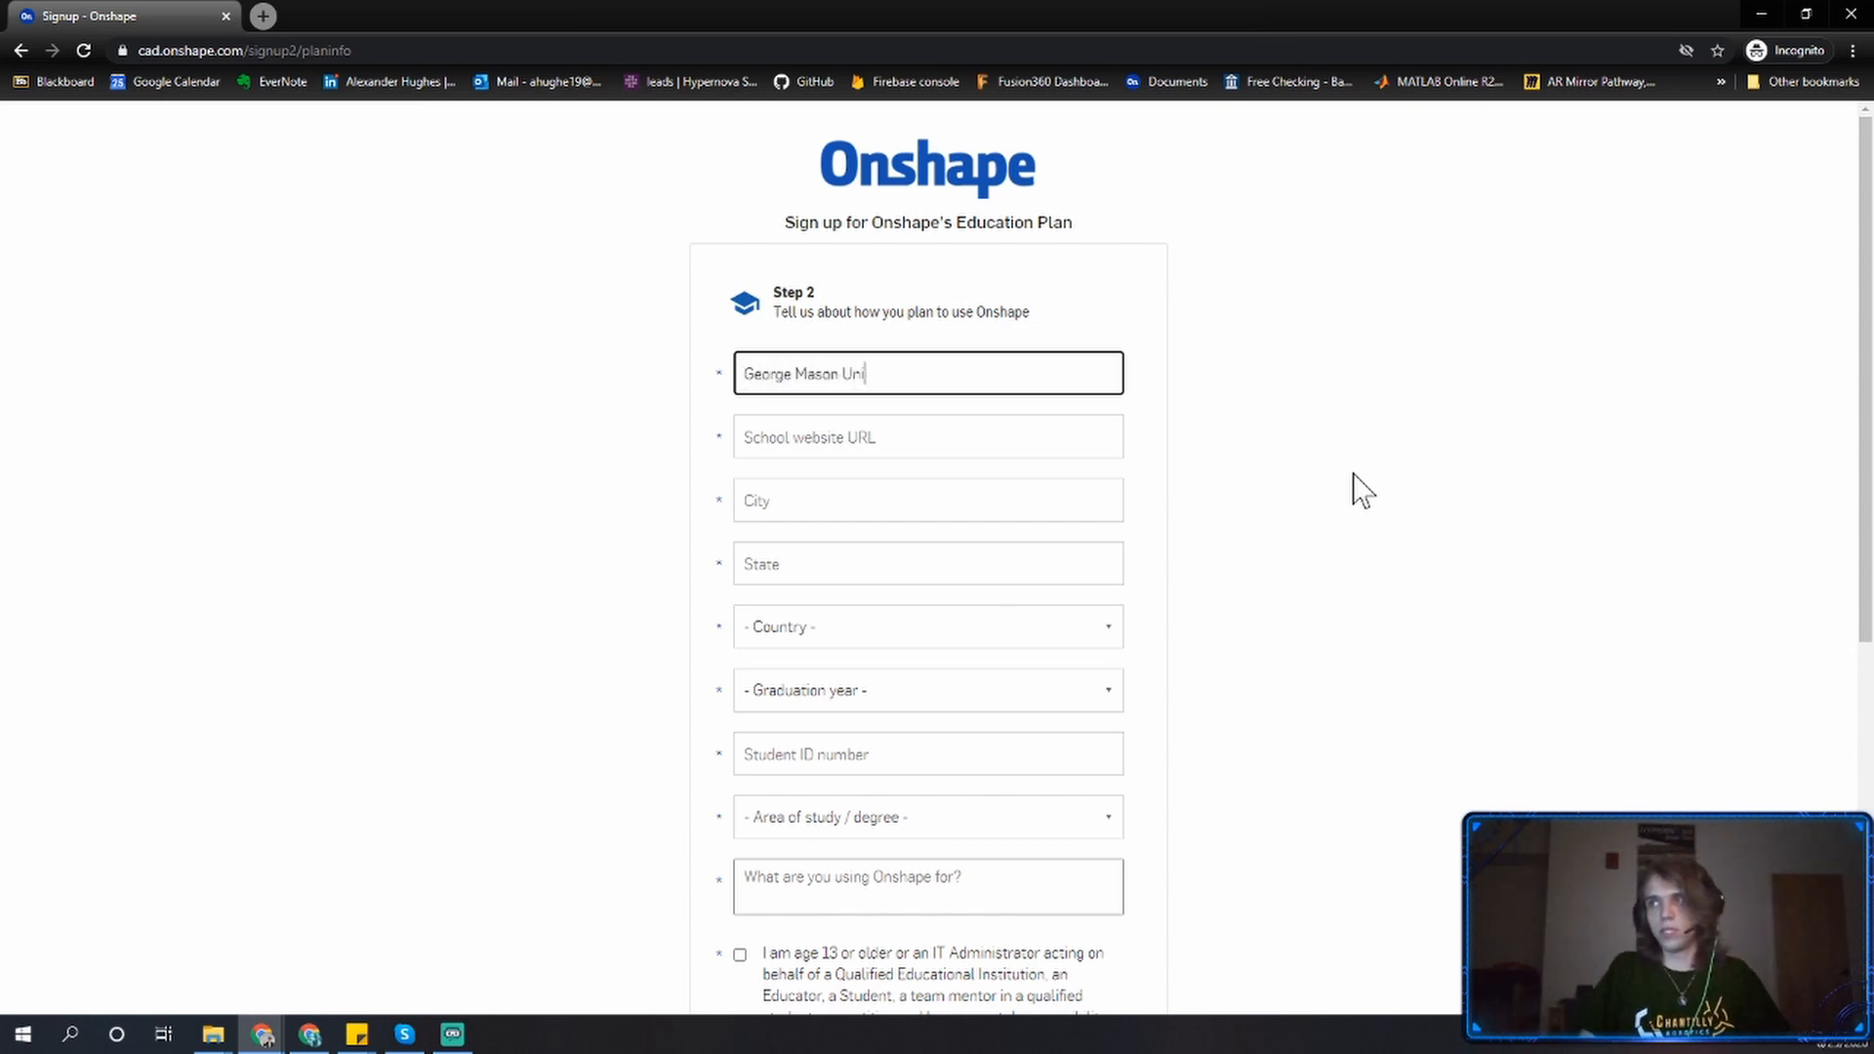
type("versity")
key("Tab")
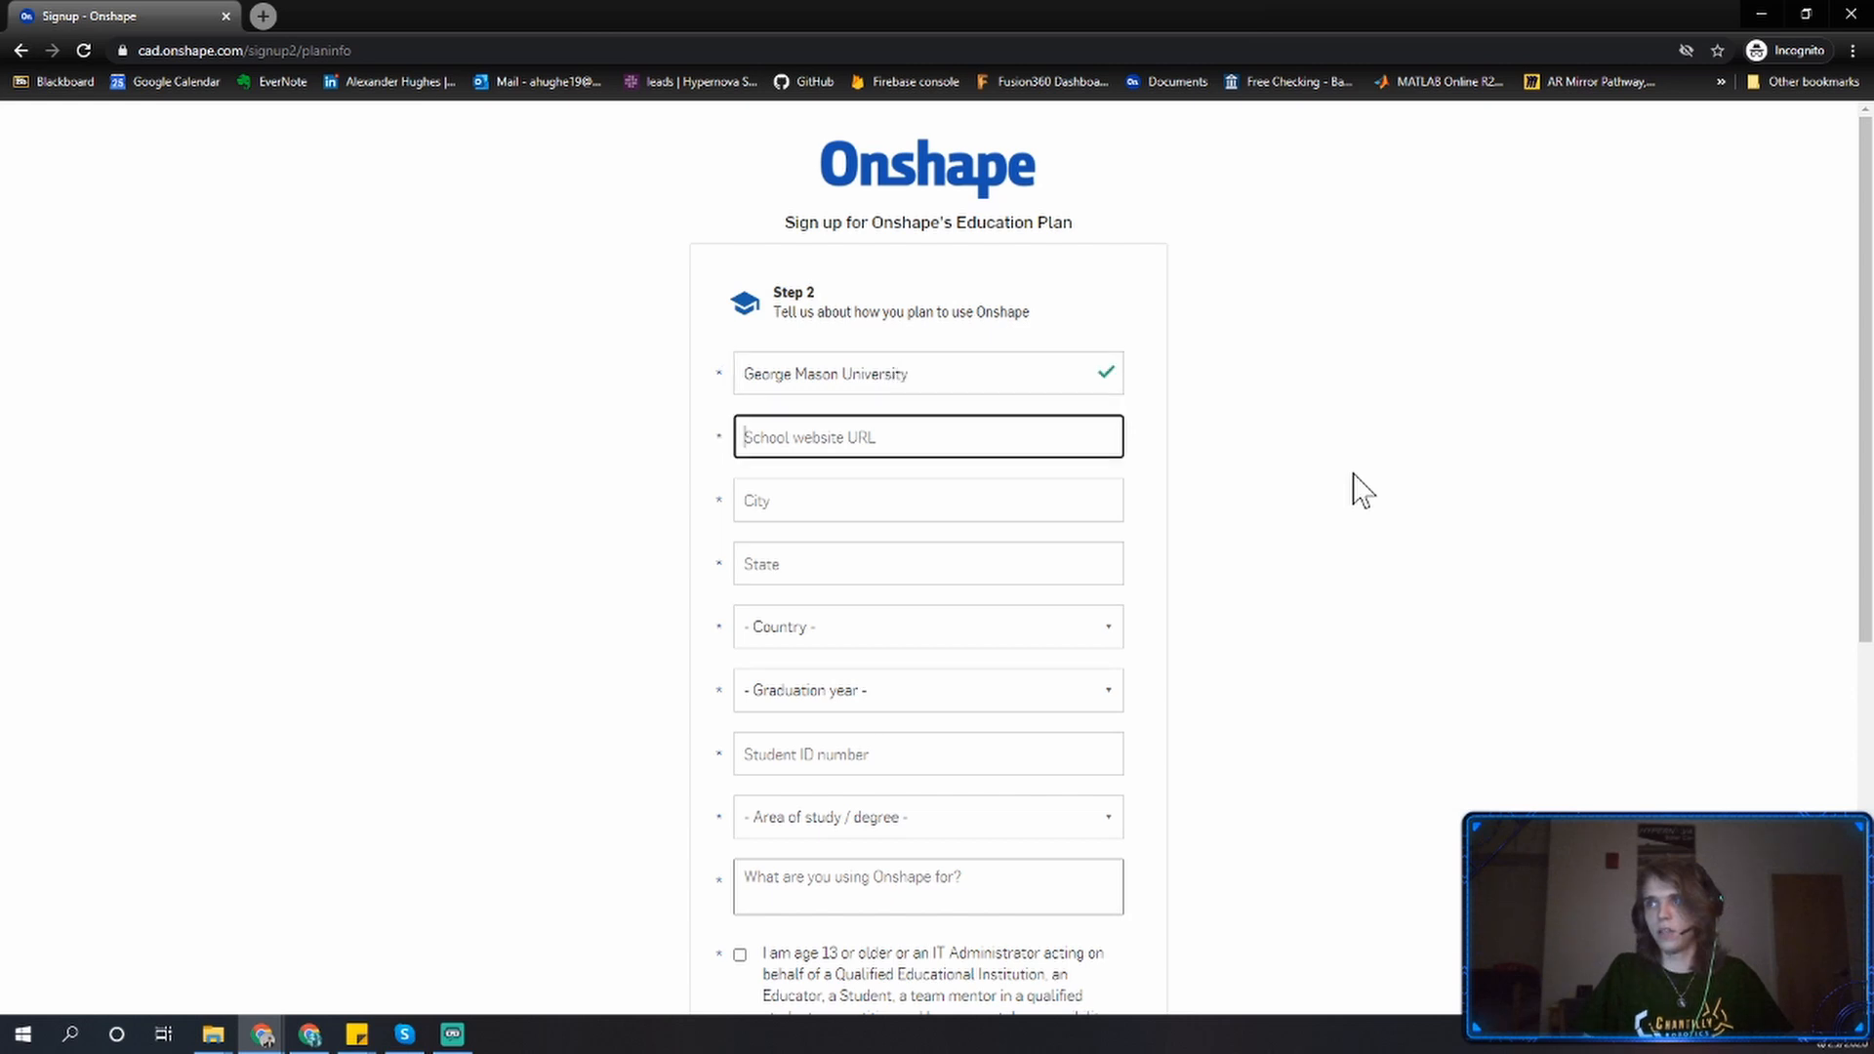
type("www2.gmu.edu")
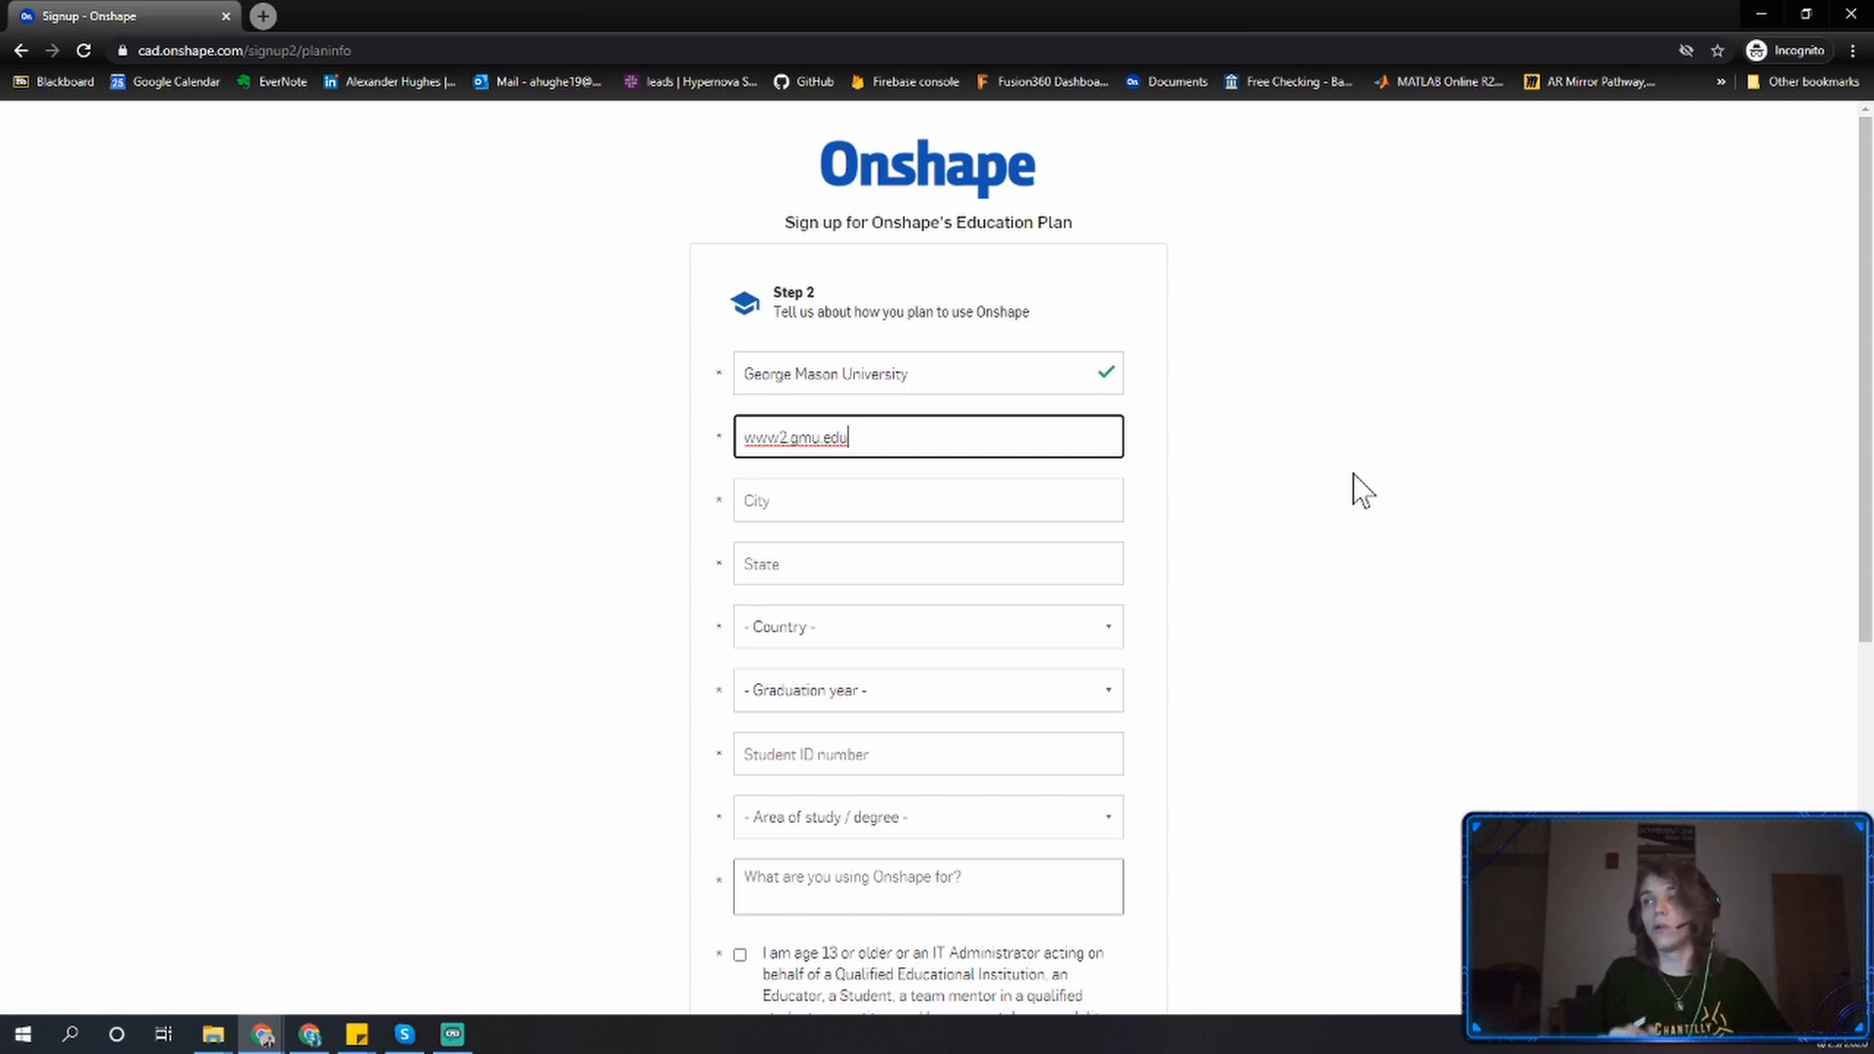
key("Tab")
Fill in the city as Fairfax, the state as Virginia, and choose United States as the country.
type("F")
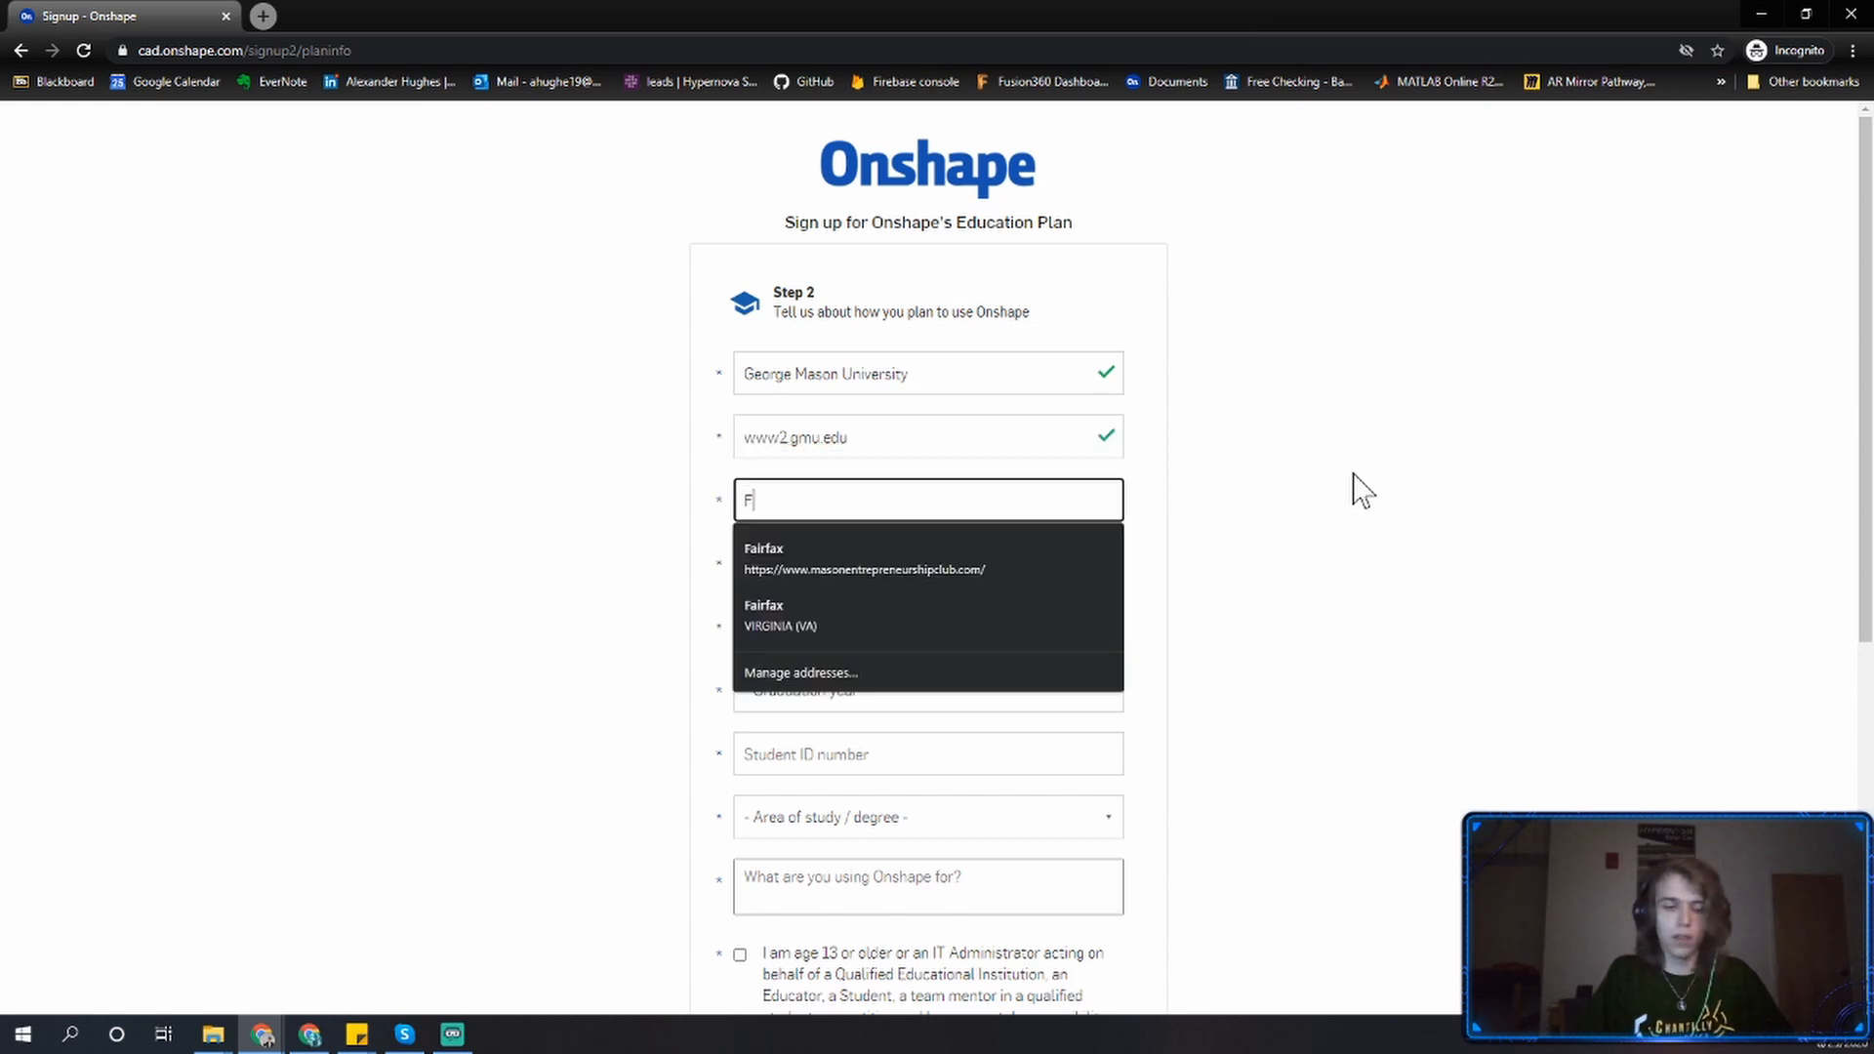
type("airfax")
key("Tab")
type("Virgi")
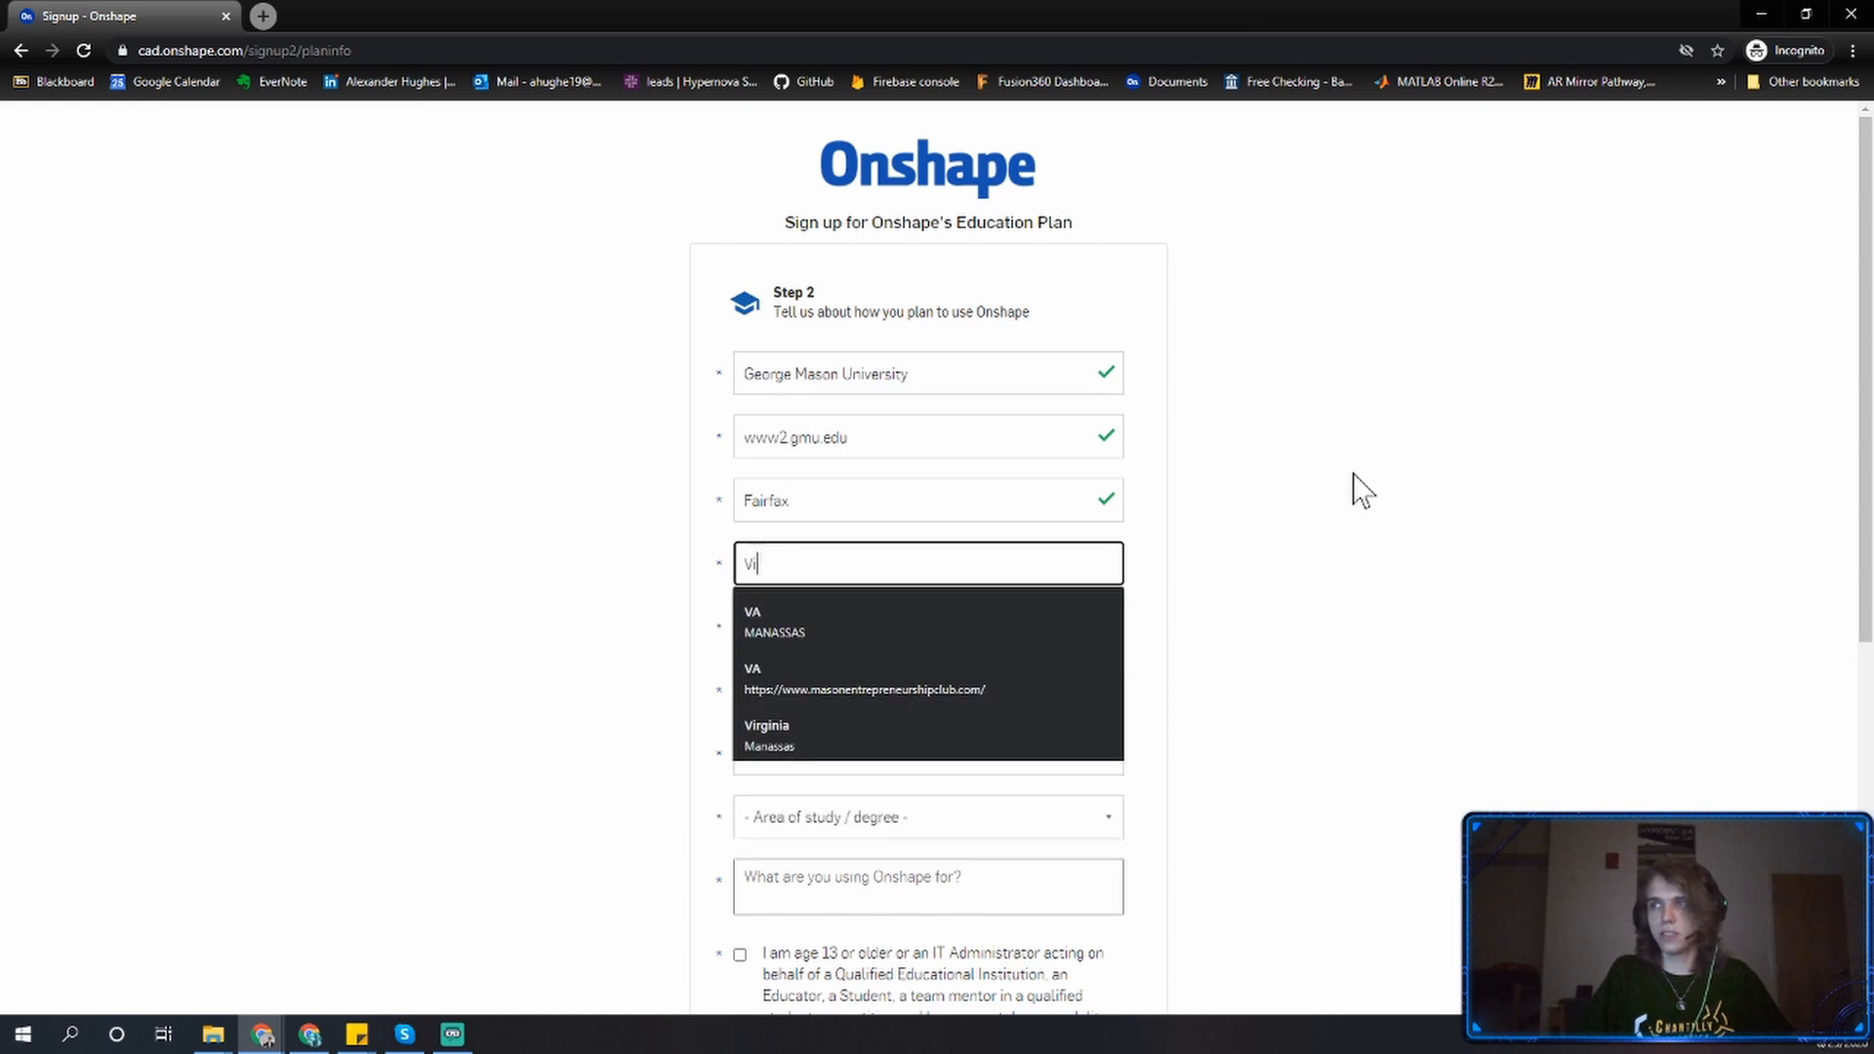
key("Tab")
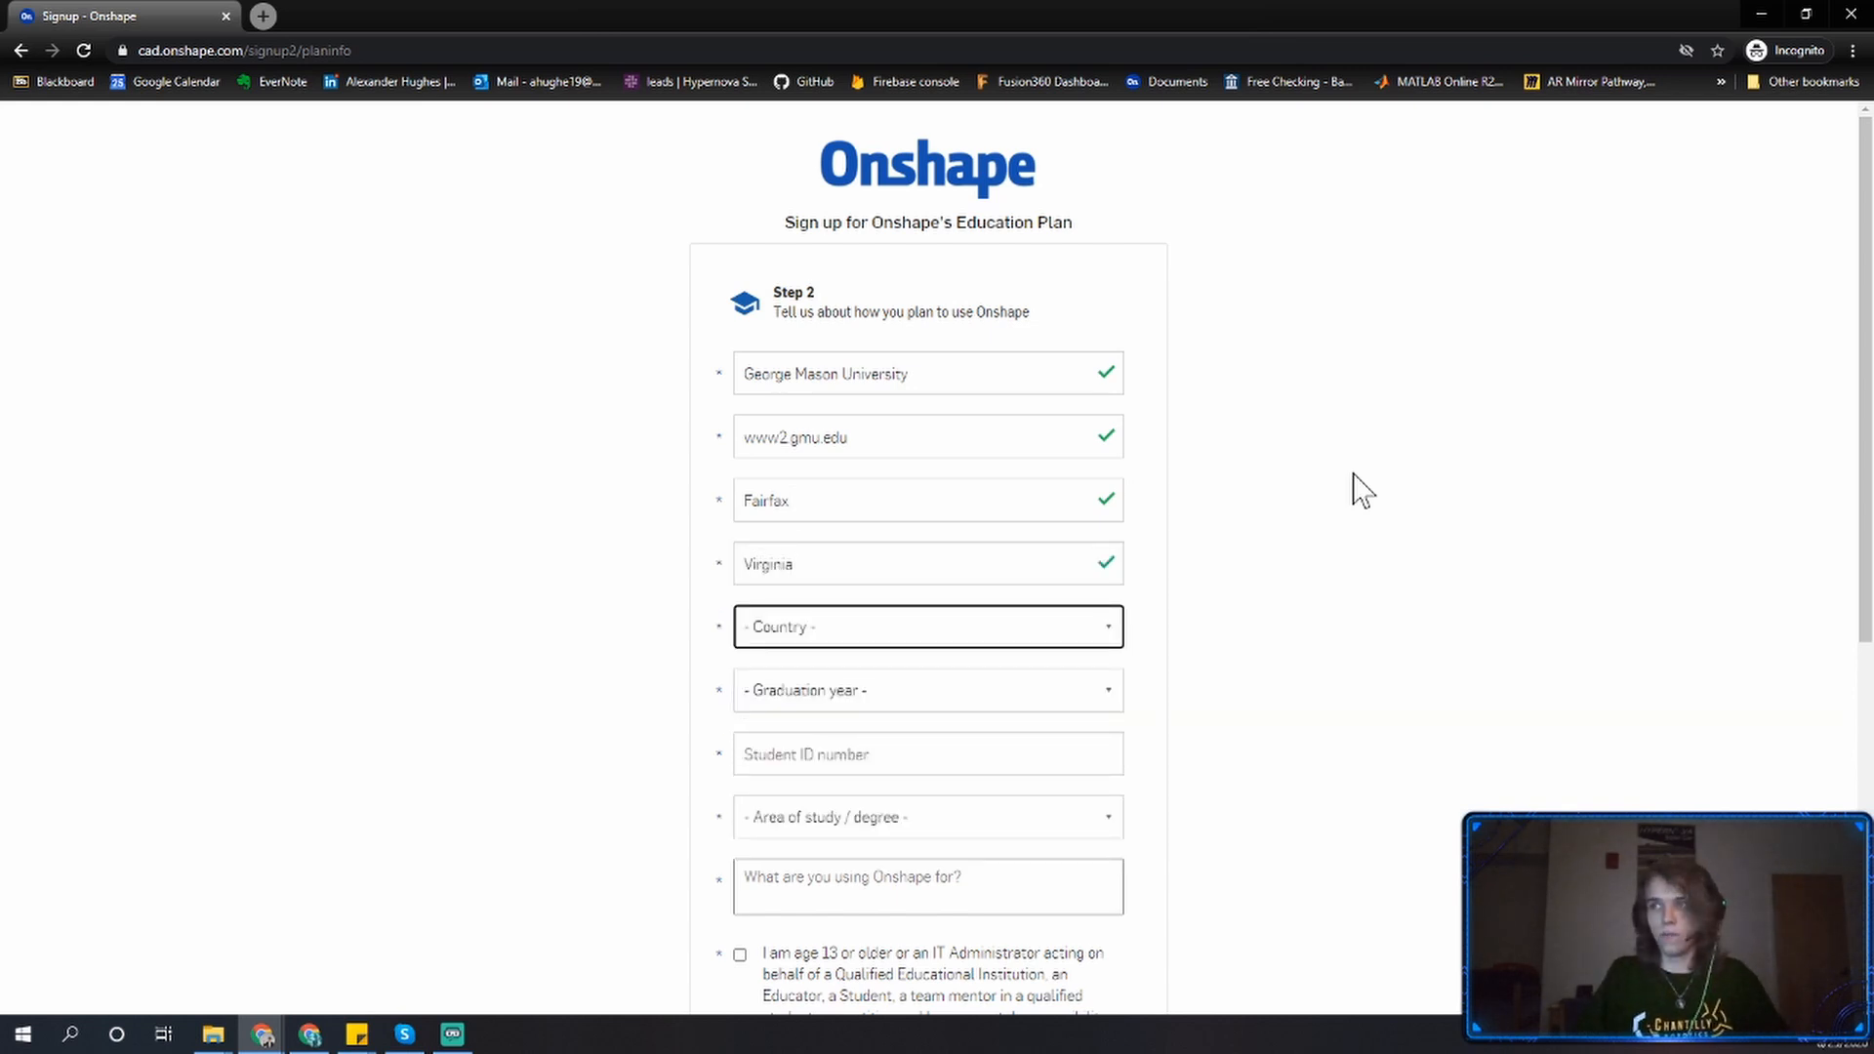
type("un")
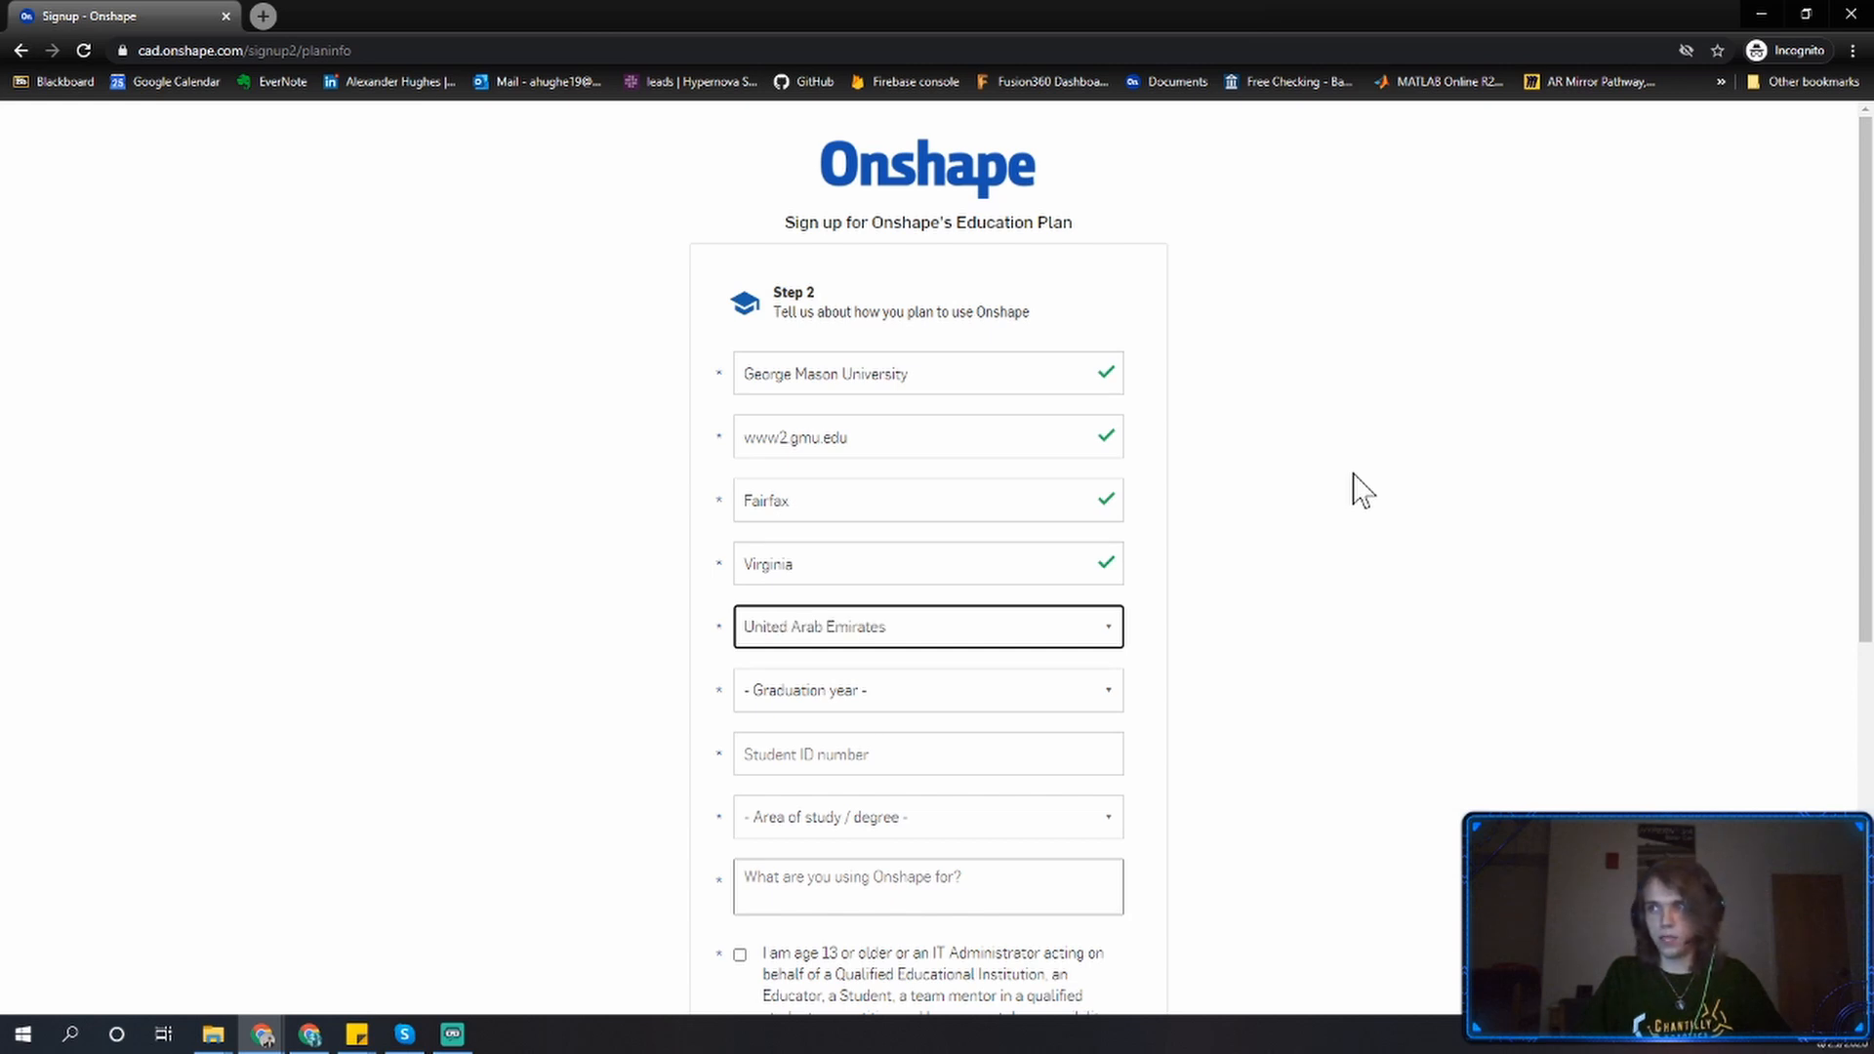
type("ited s")
key("Tab")
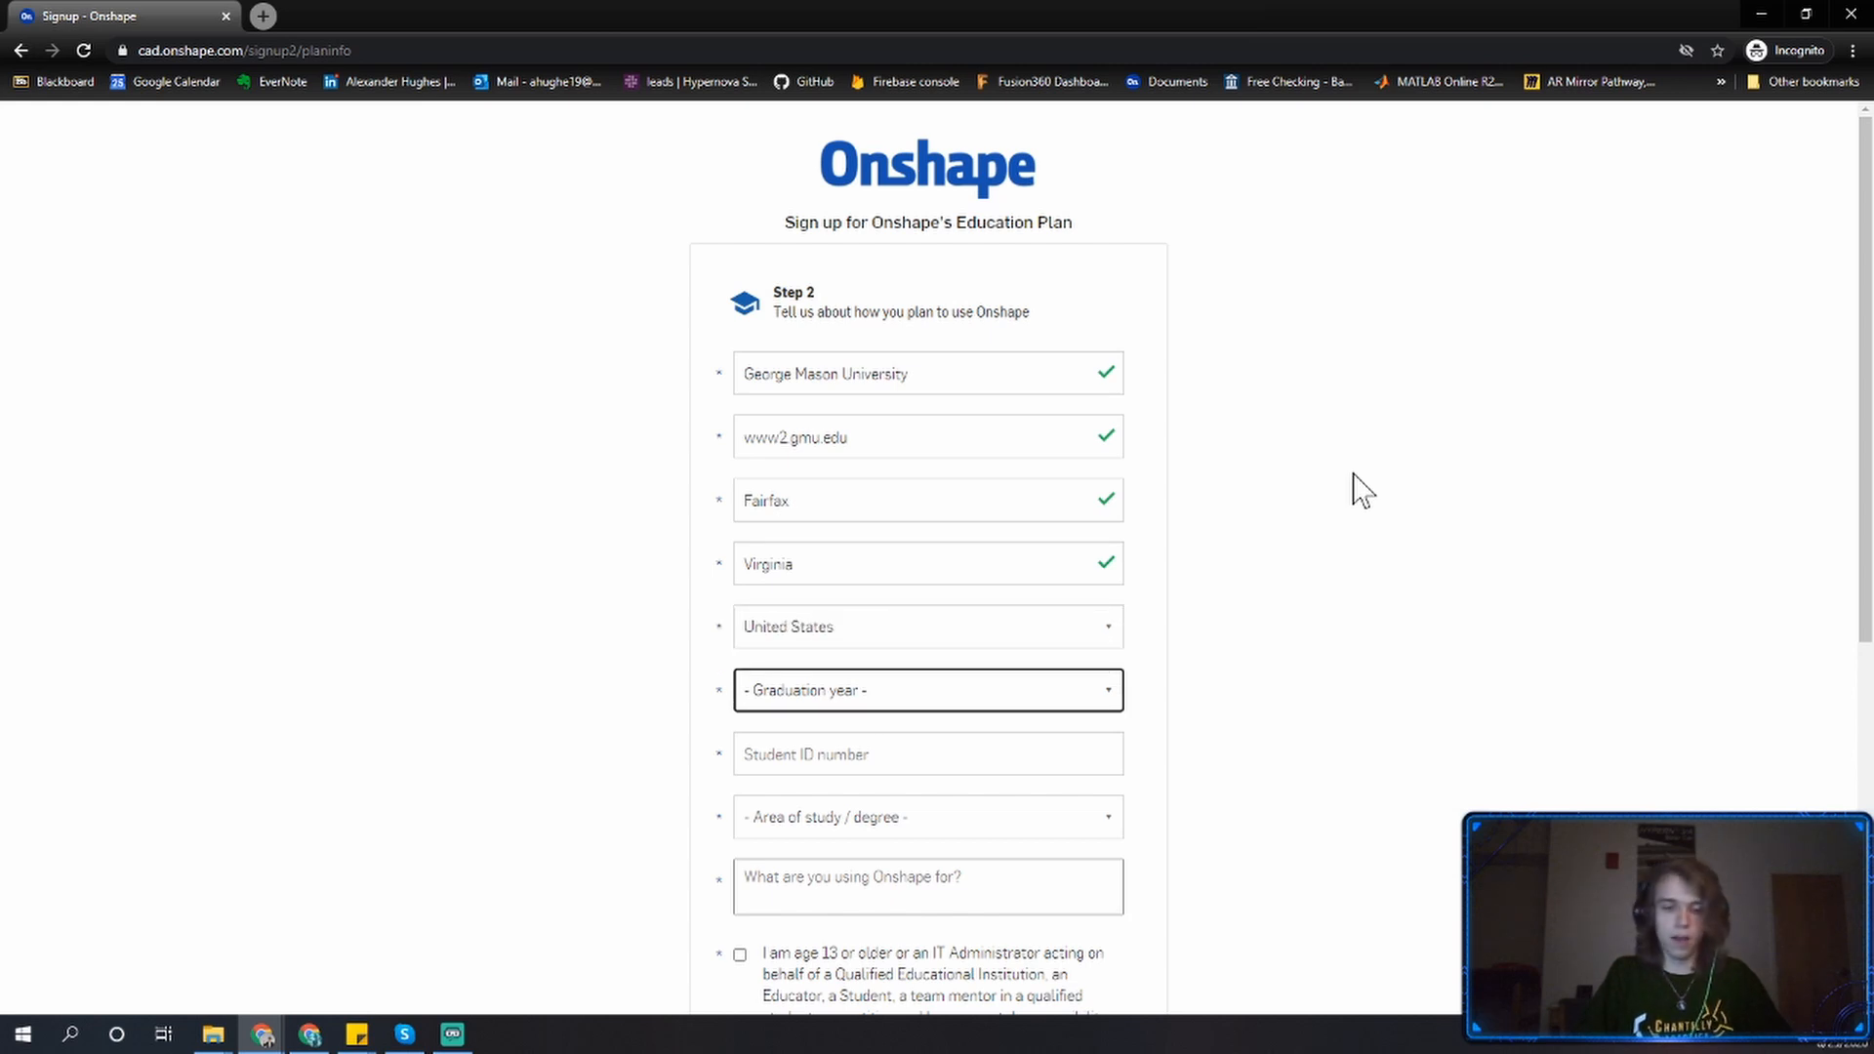
Set the graduation year to 2021 and enter the student ID number.
type("2020")
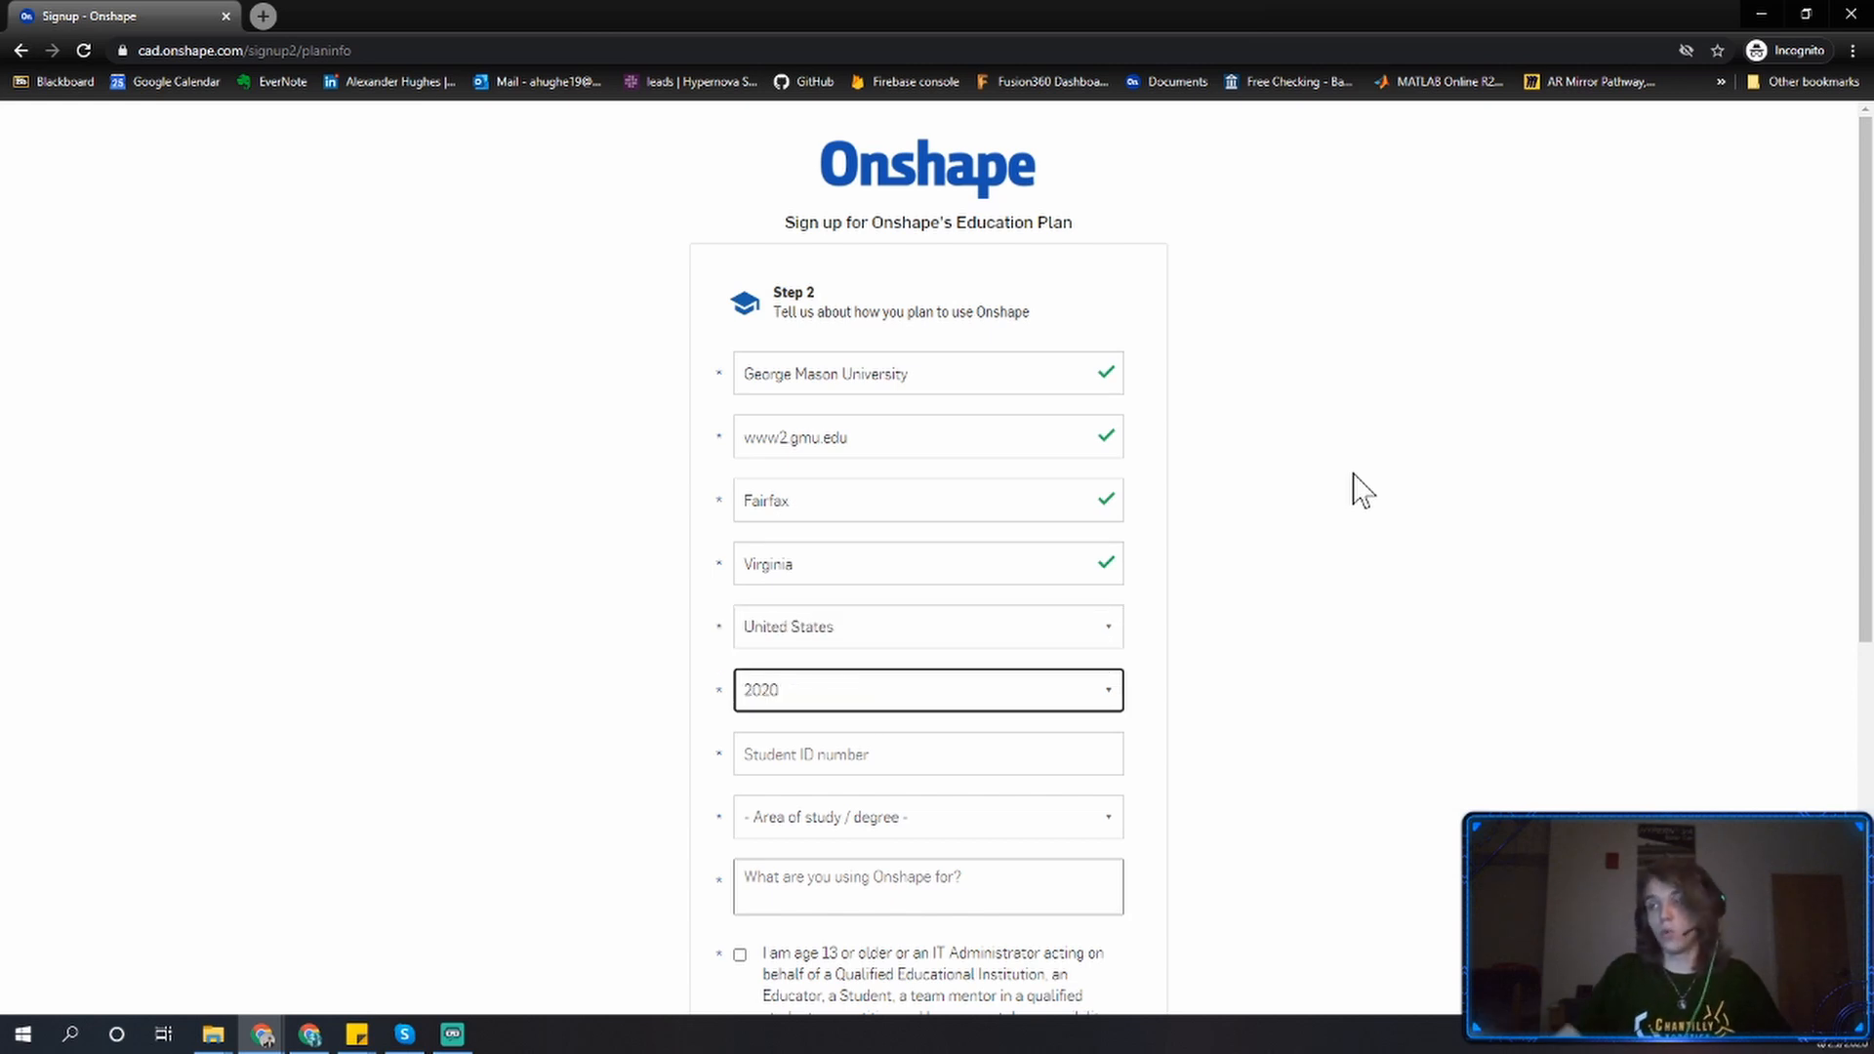
left_click(970, 689)
left_click(984, 791)
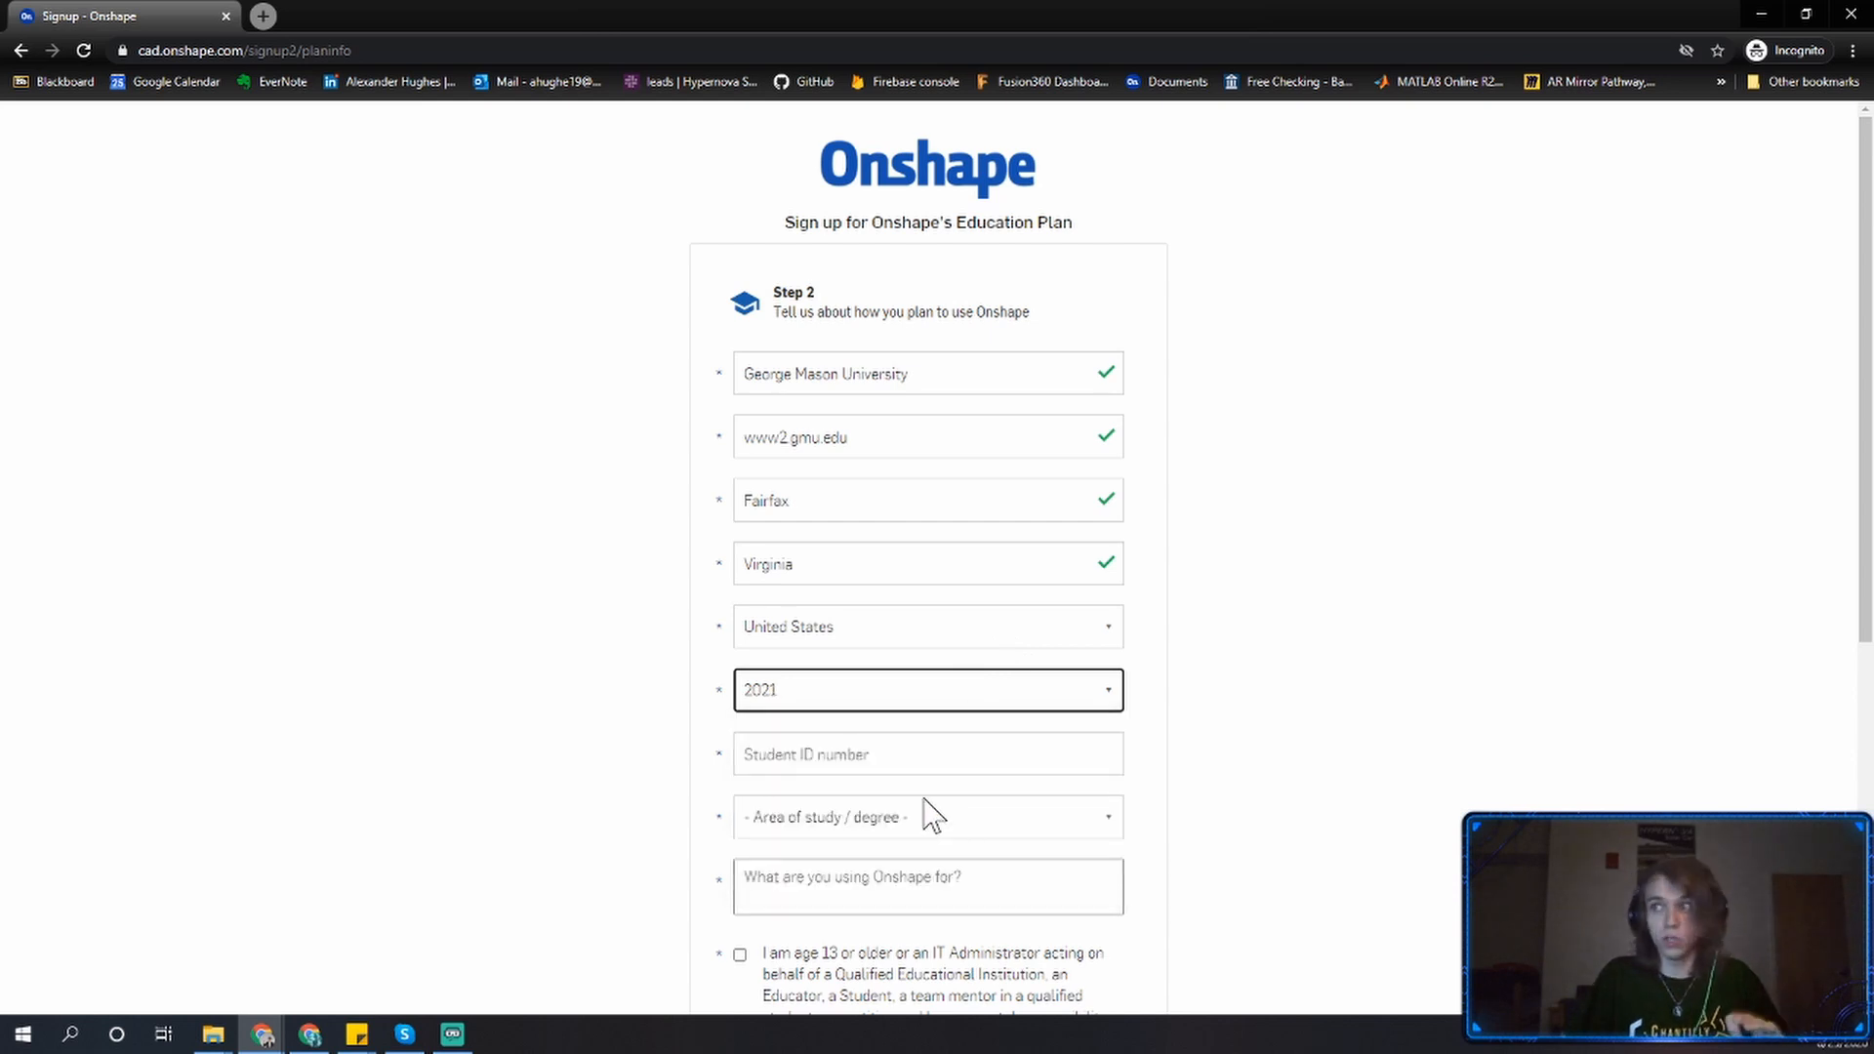
key("Tab")
type("G")
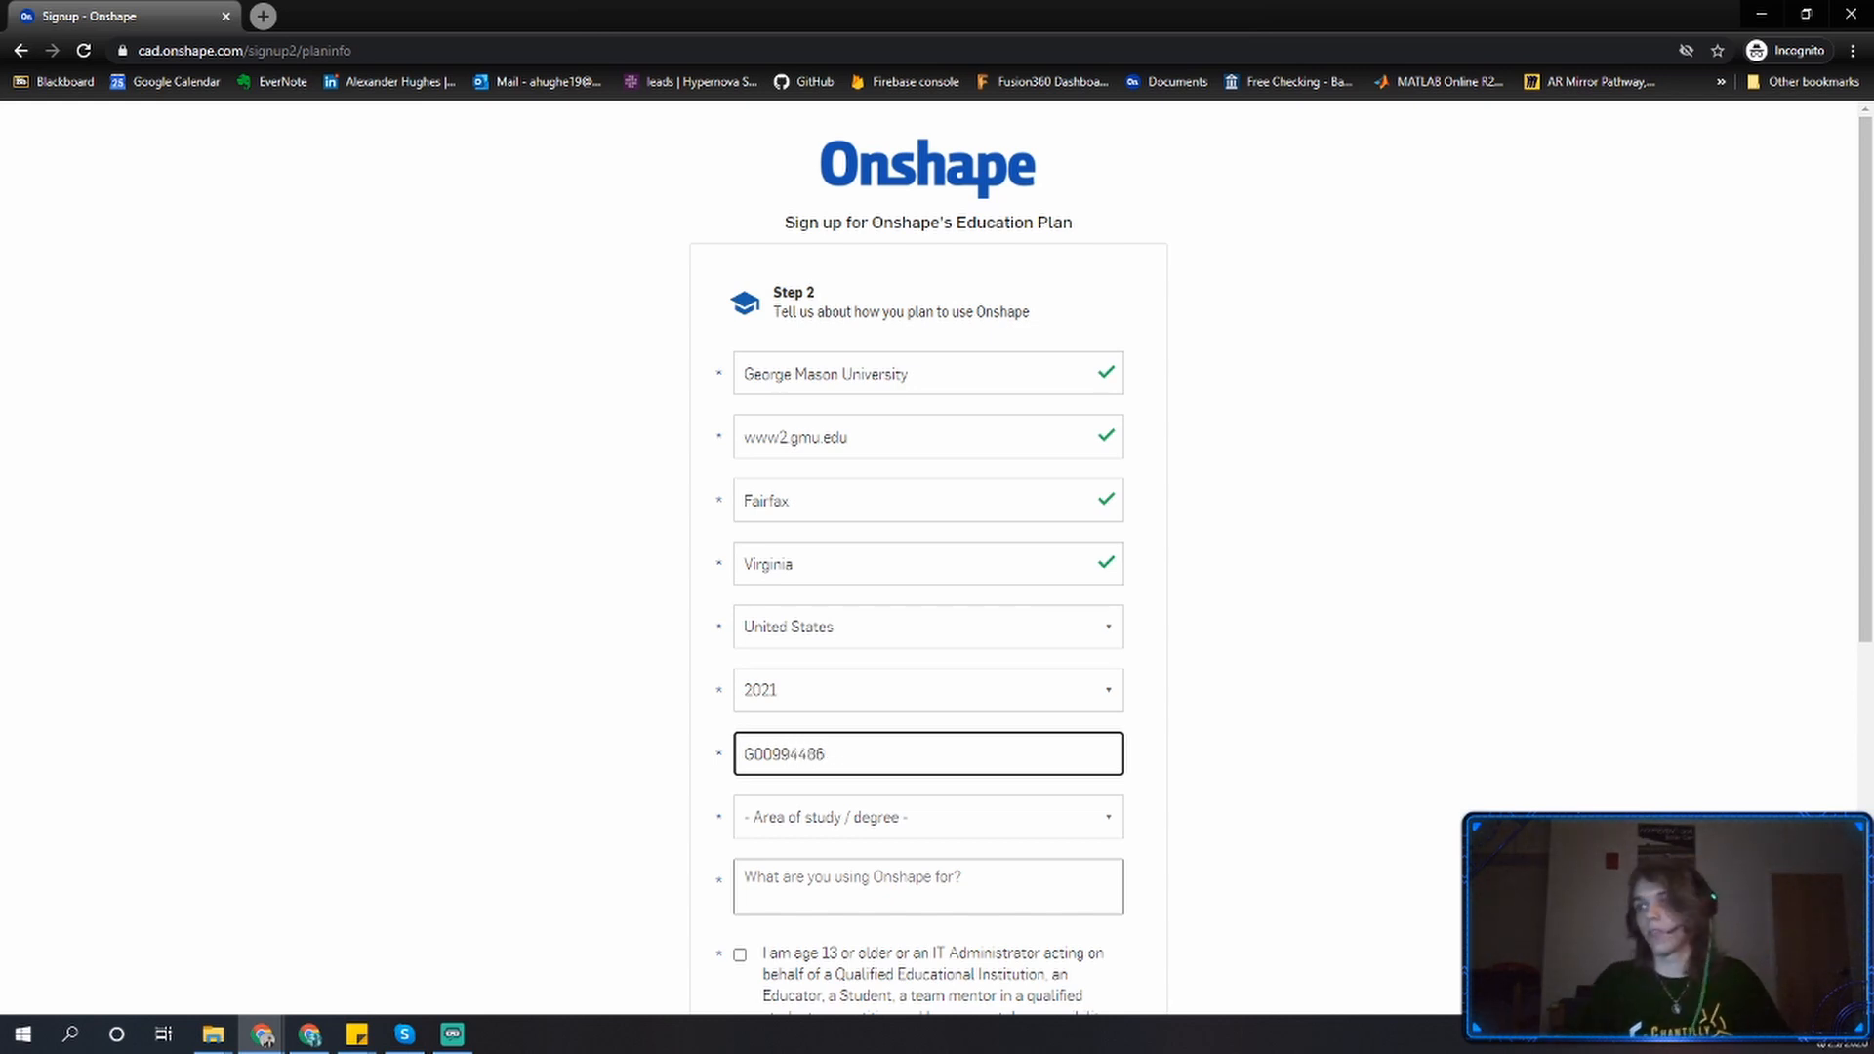
Choose Bioengineering as the area of study and describe the use as "Using to teach ENGR107".
left_click(800, 824)
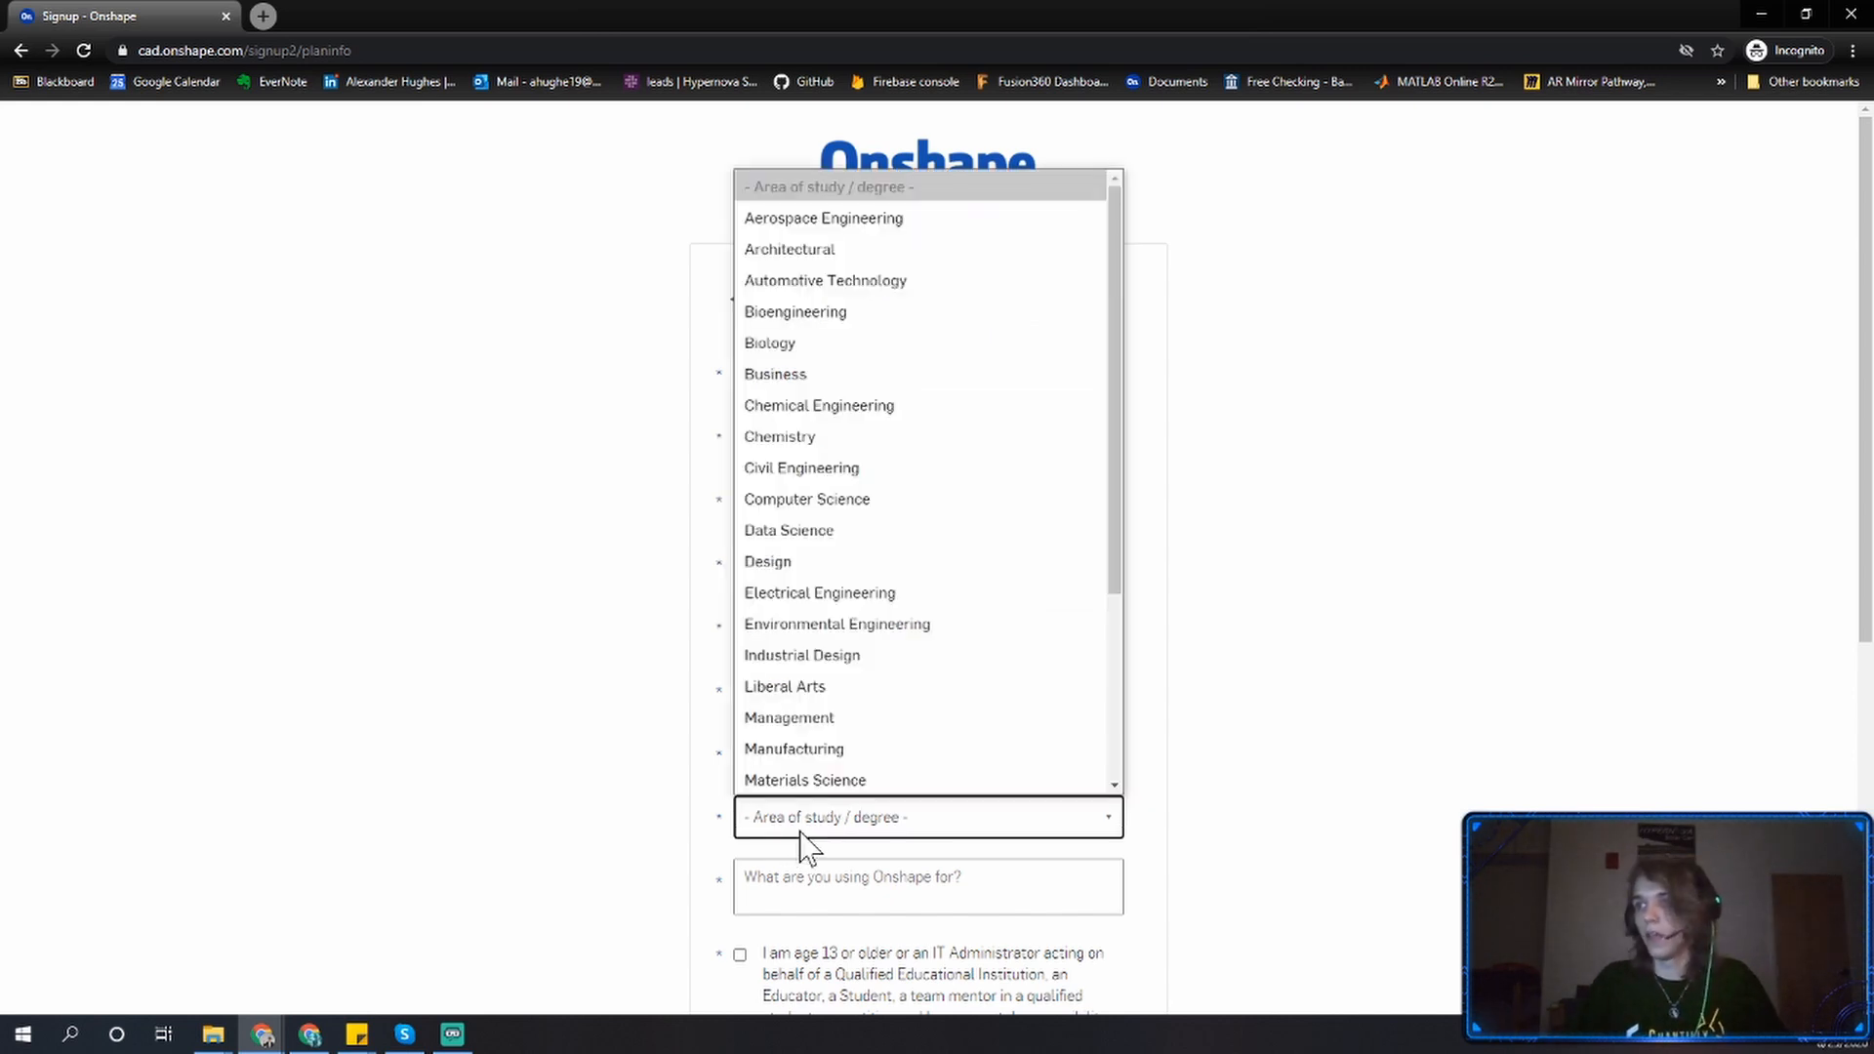
left_click(794, 313)
left_click(861, 873)
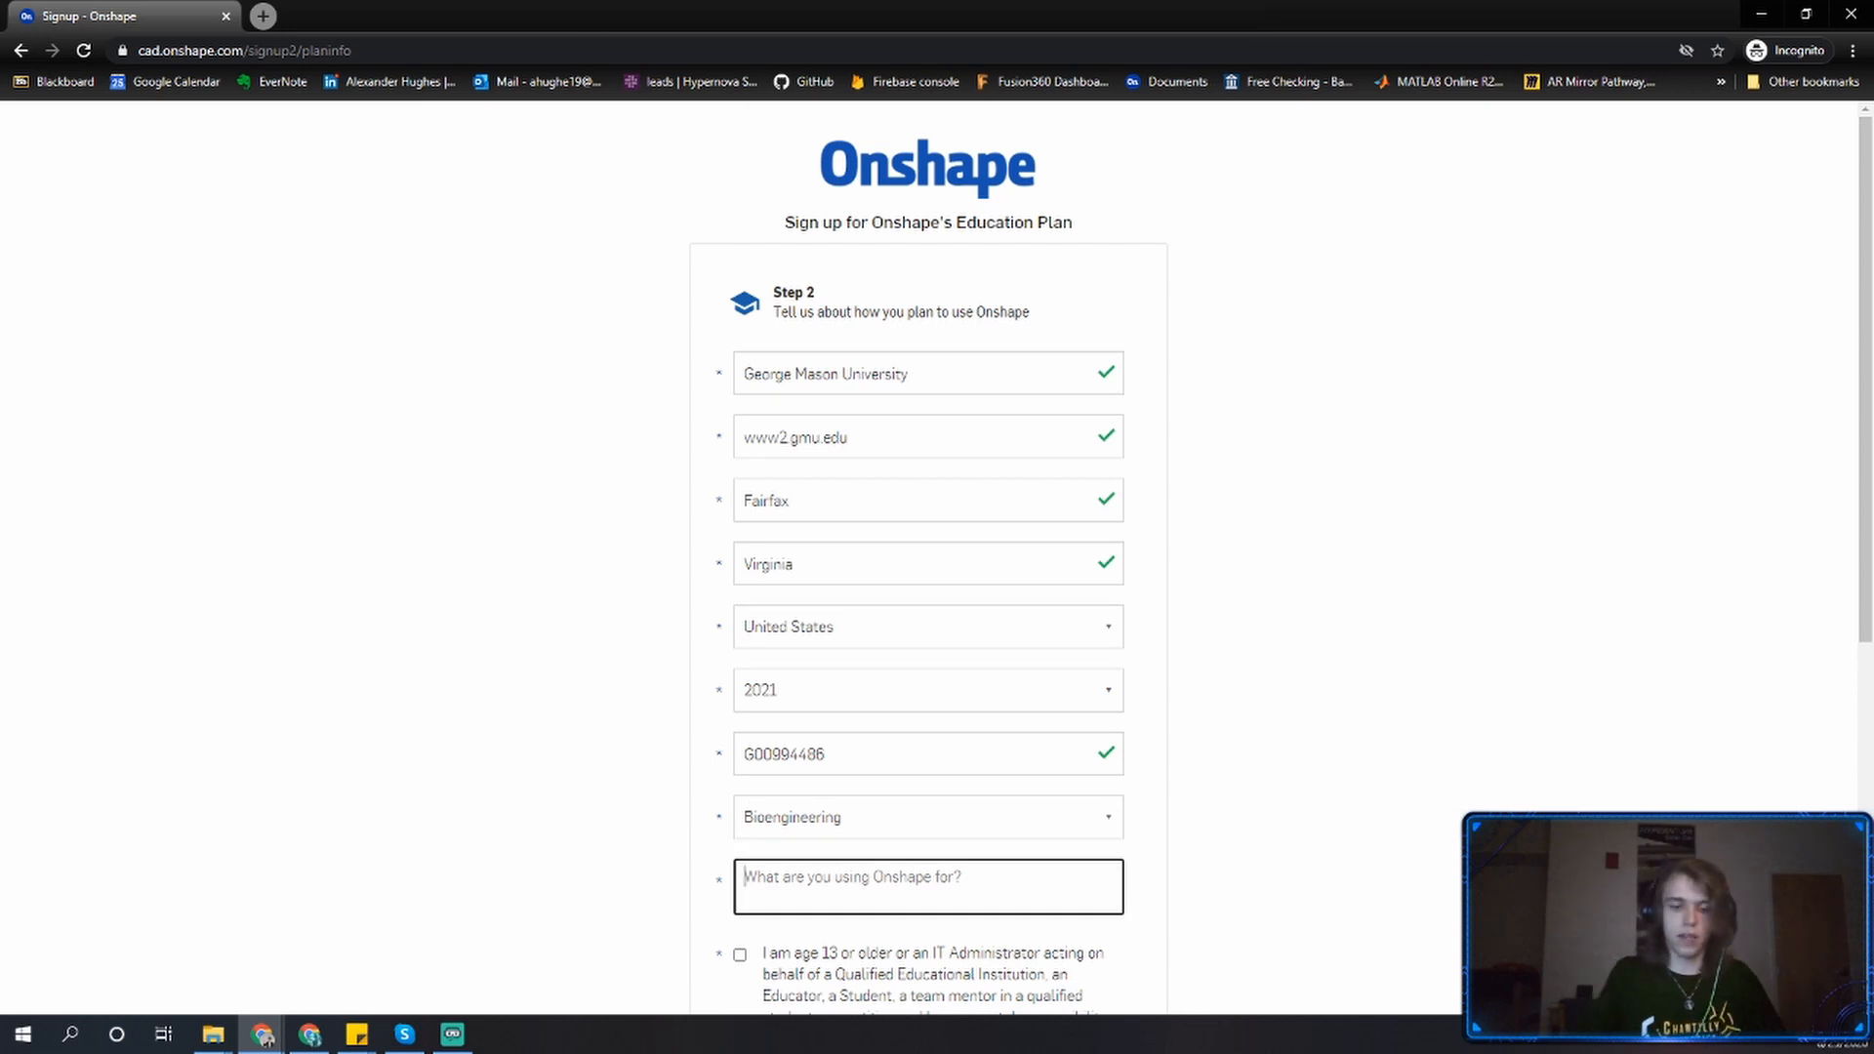
type("Using to te")
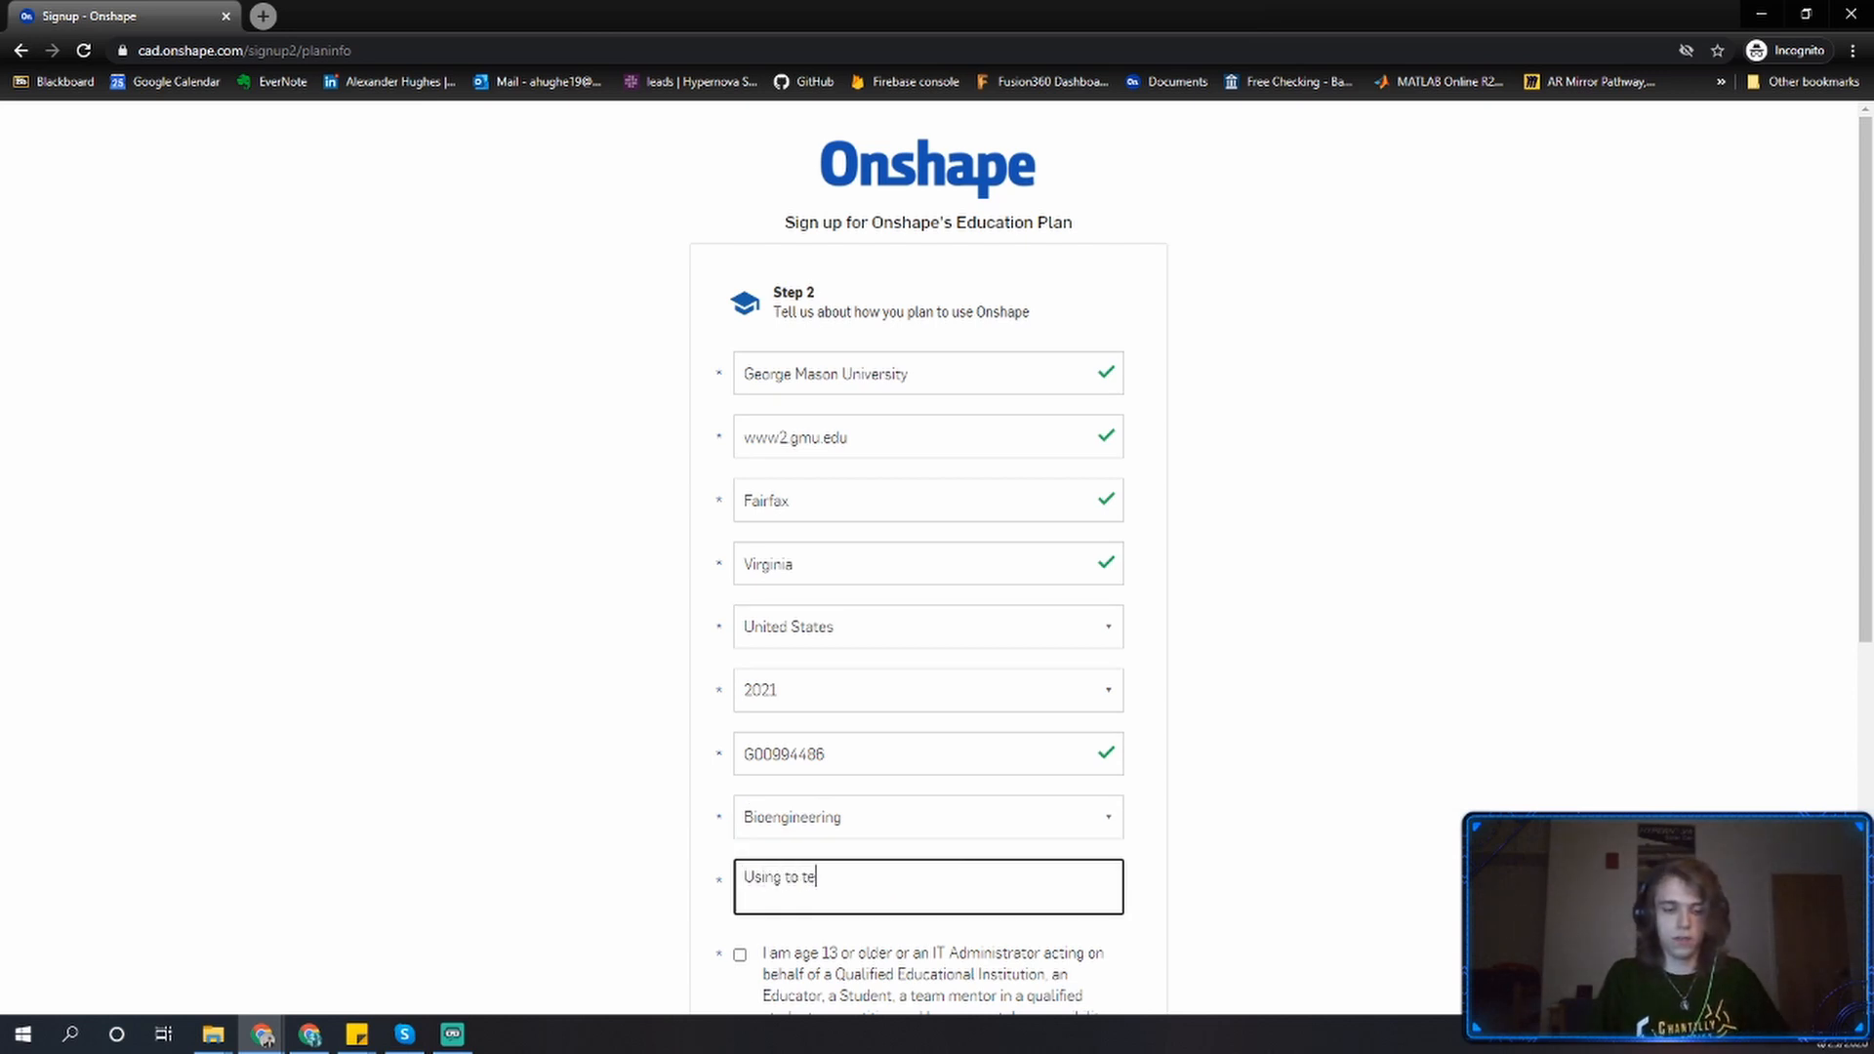
type("ach ENGR1076")
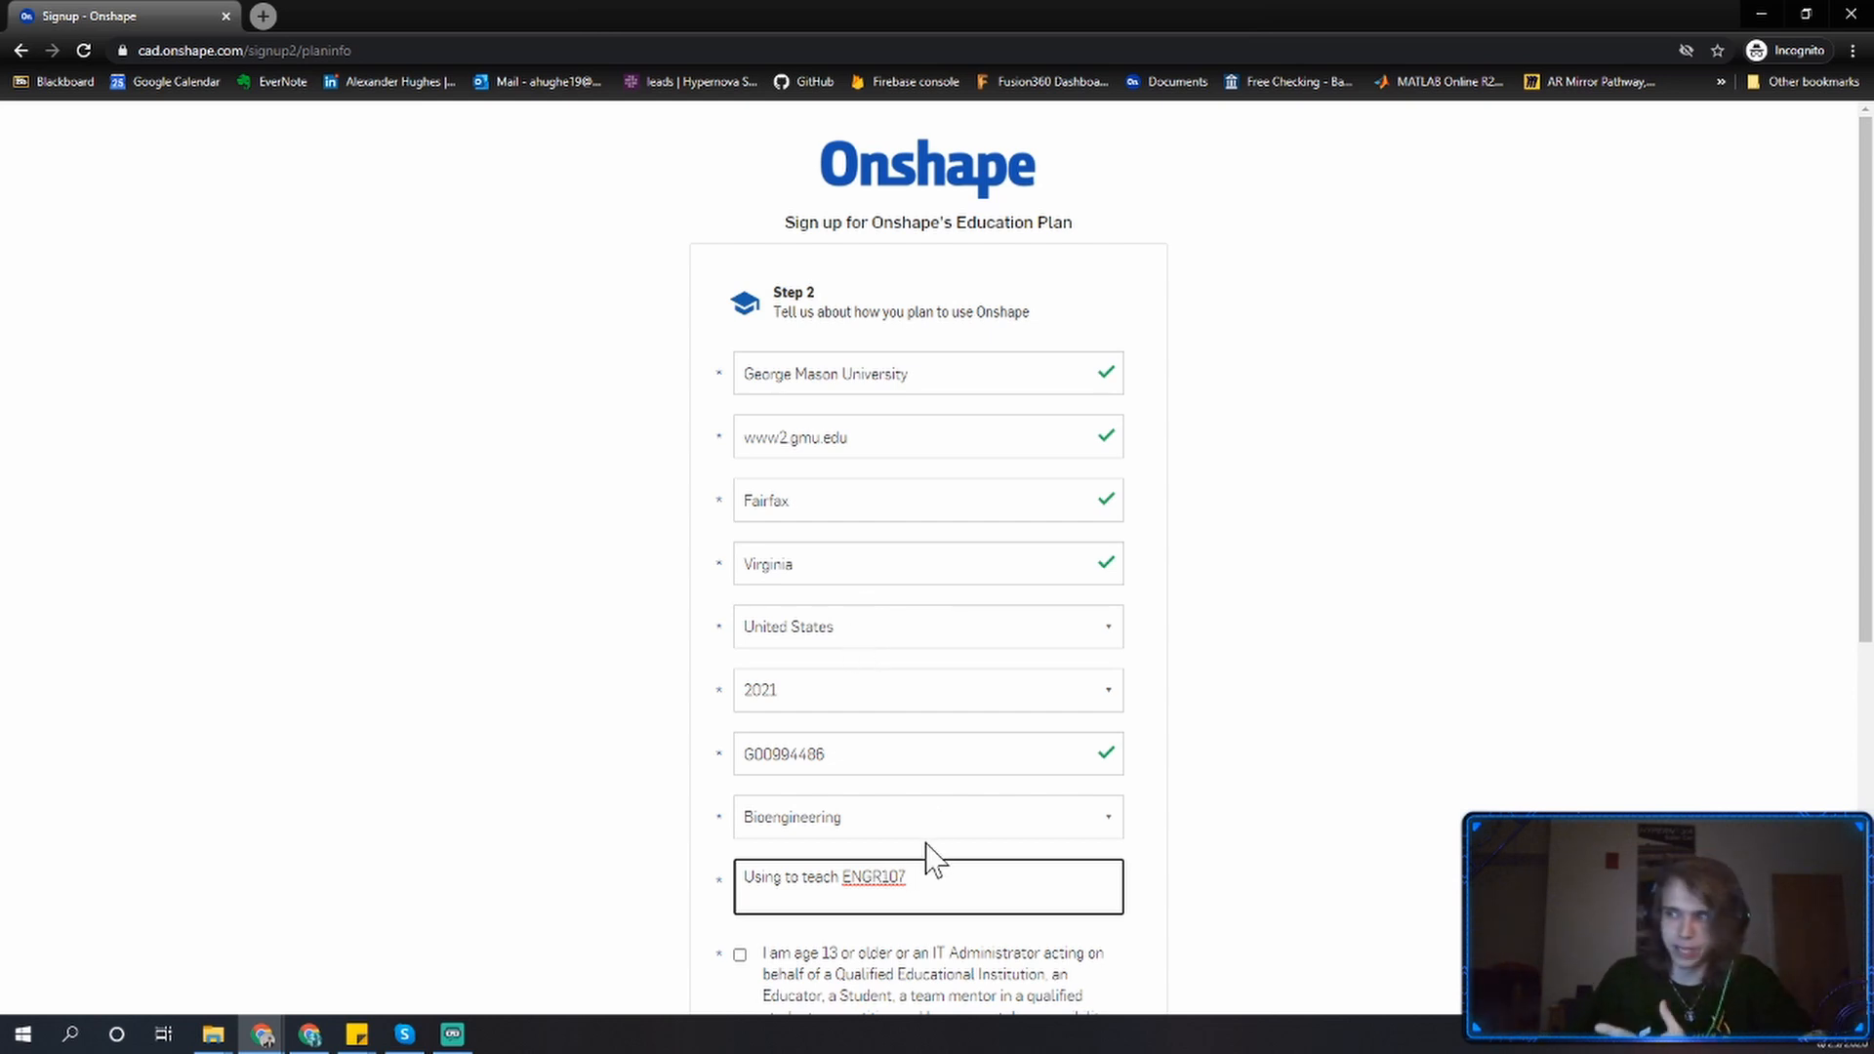
Check the age eligibility and the non-commercial plan-use agreement boxes.
scroll(927, 848, "down", 2)
left_click(849, 776)
scroll(846, 810, "down", 2)
left_click(845, 792)
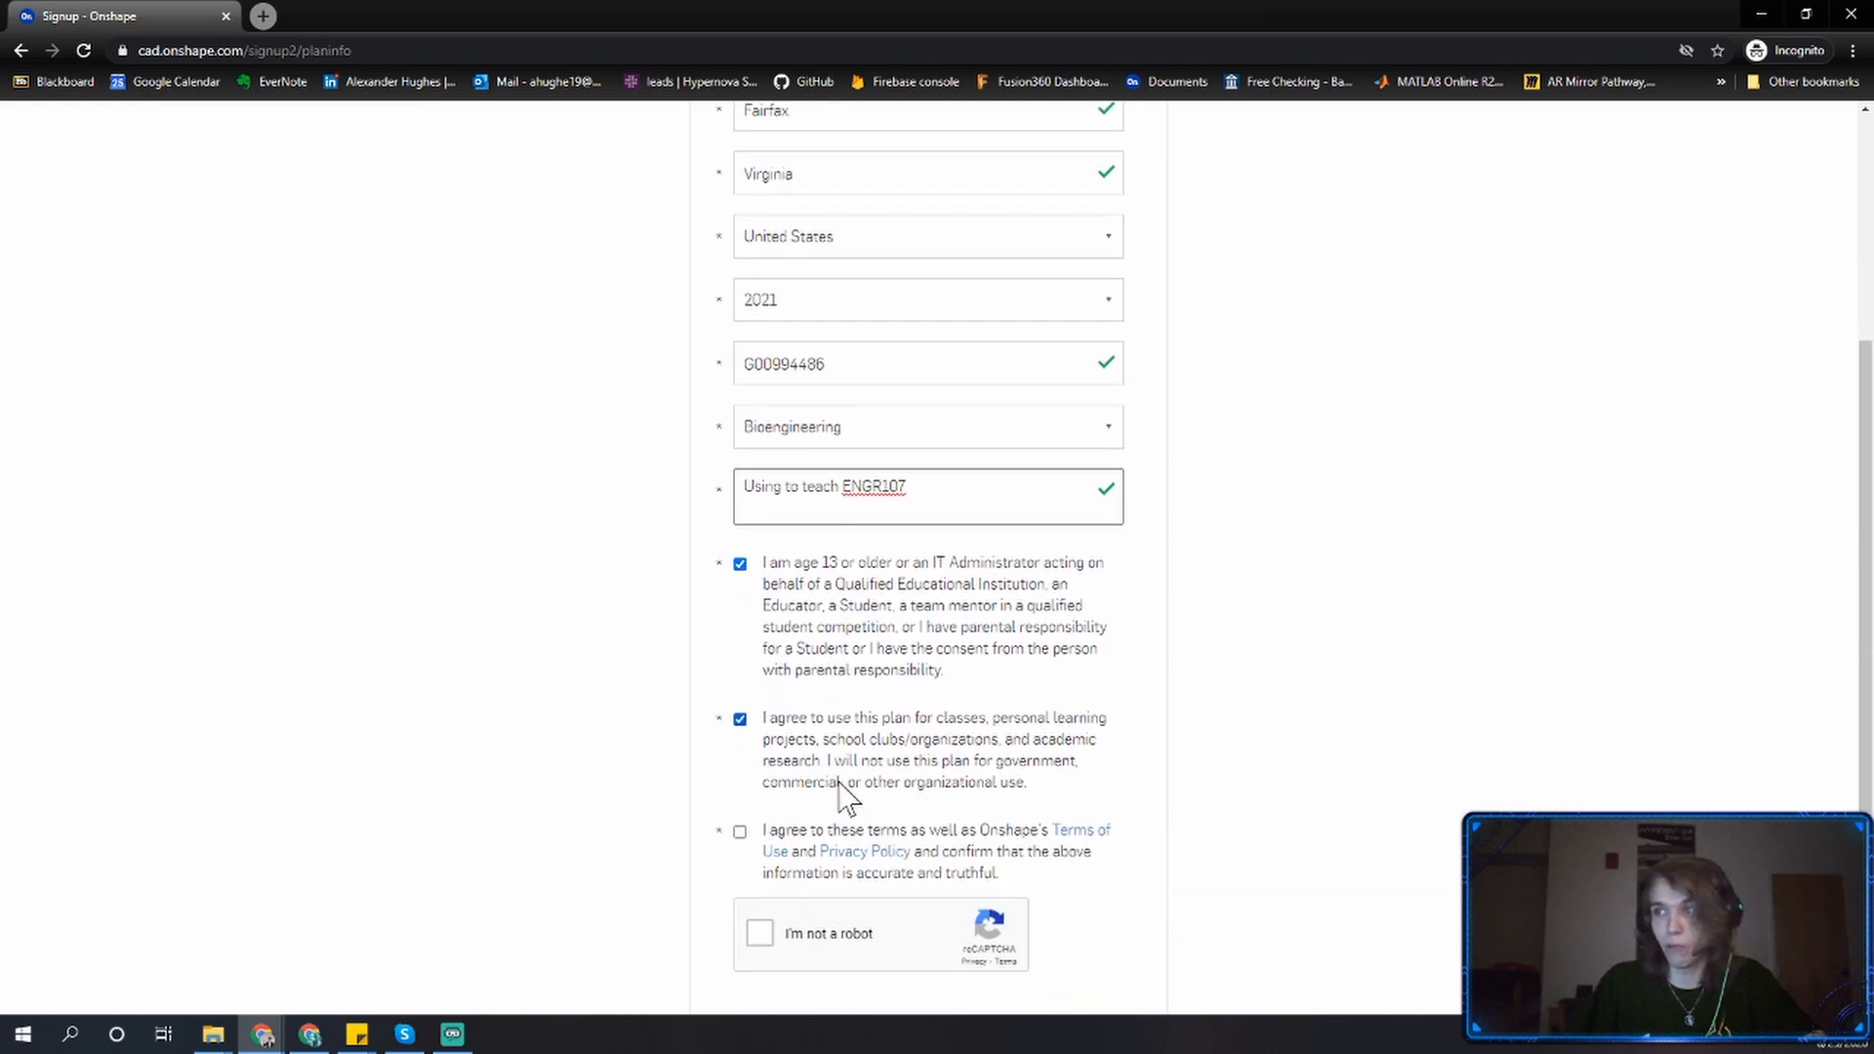
Agree to the terms of use and privacy policy and complete the robot check.
left_click(822, 836)
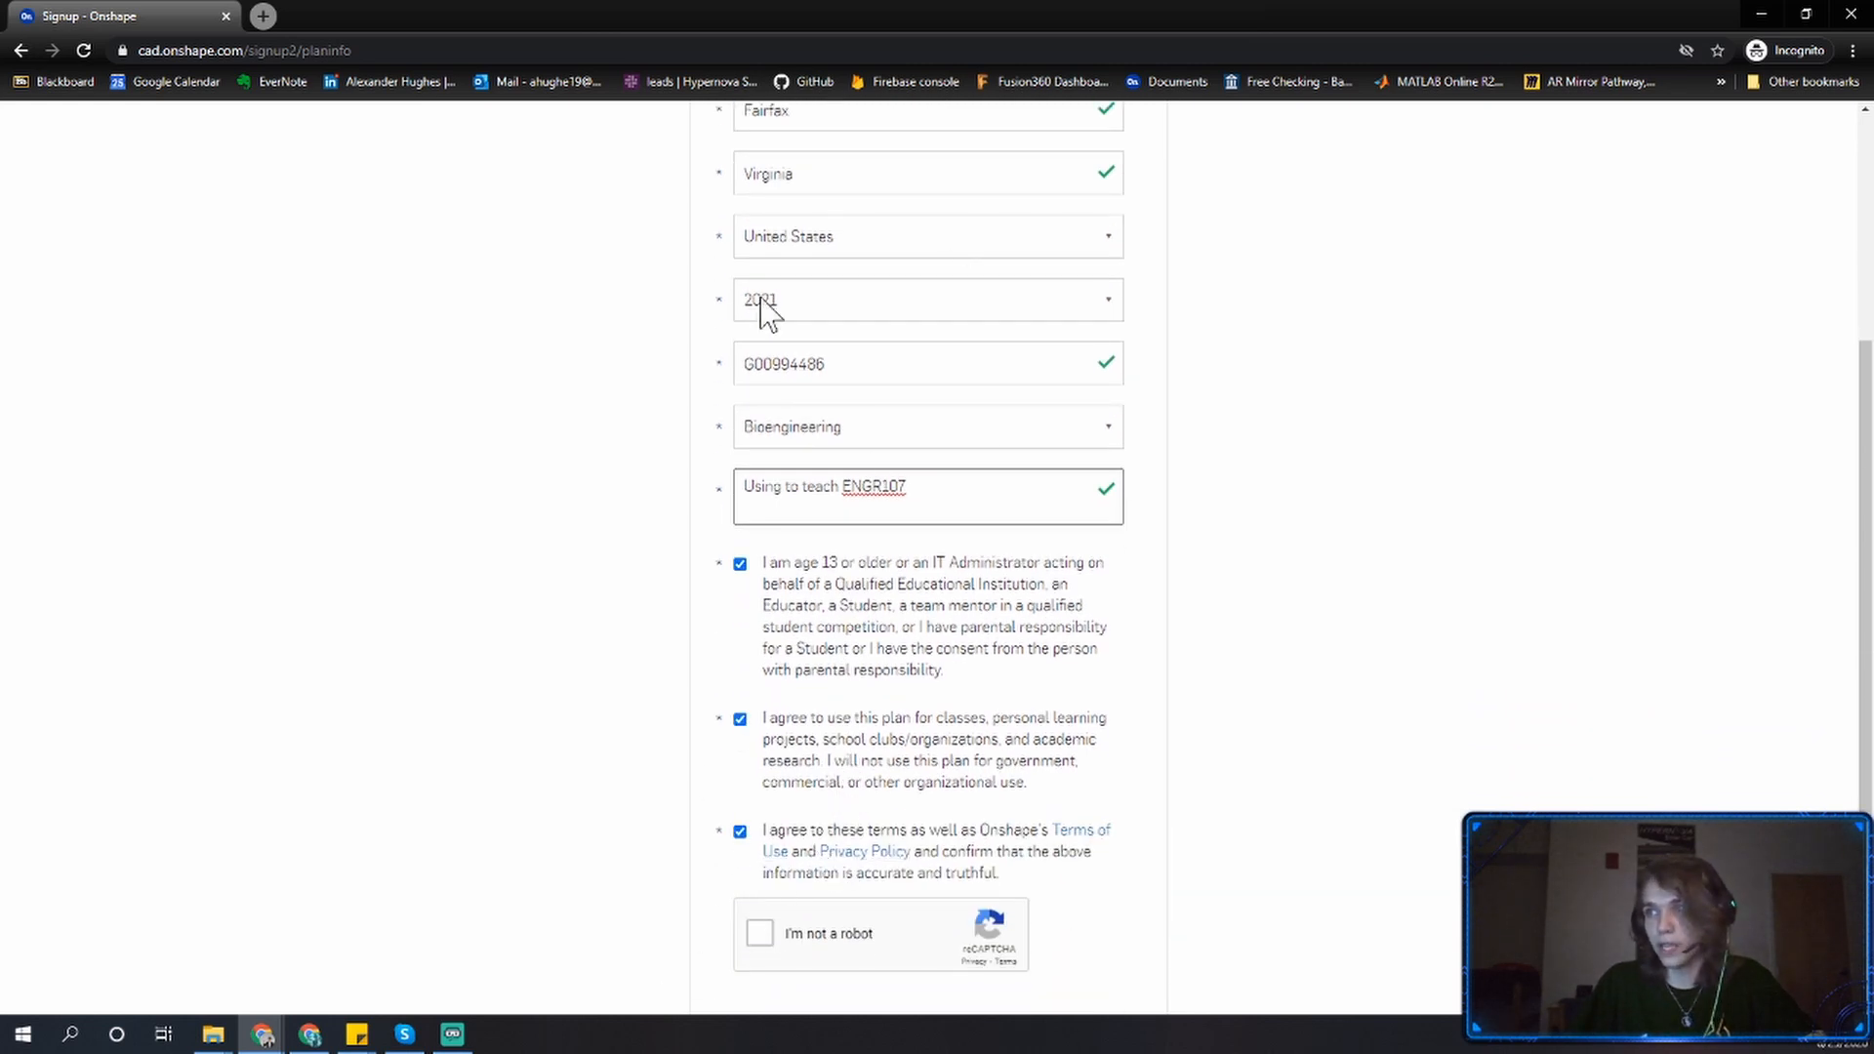
scroll(747, 757, "down", 2)
left_click(763, 739)
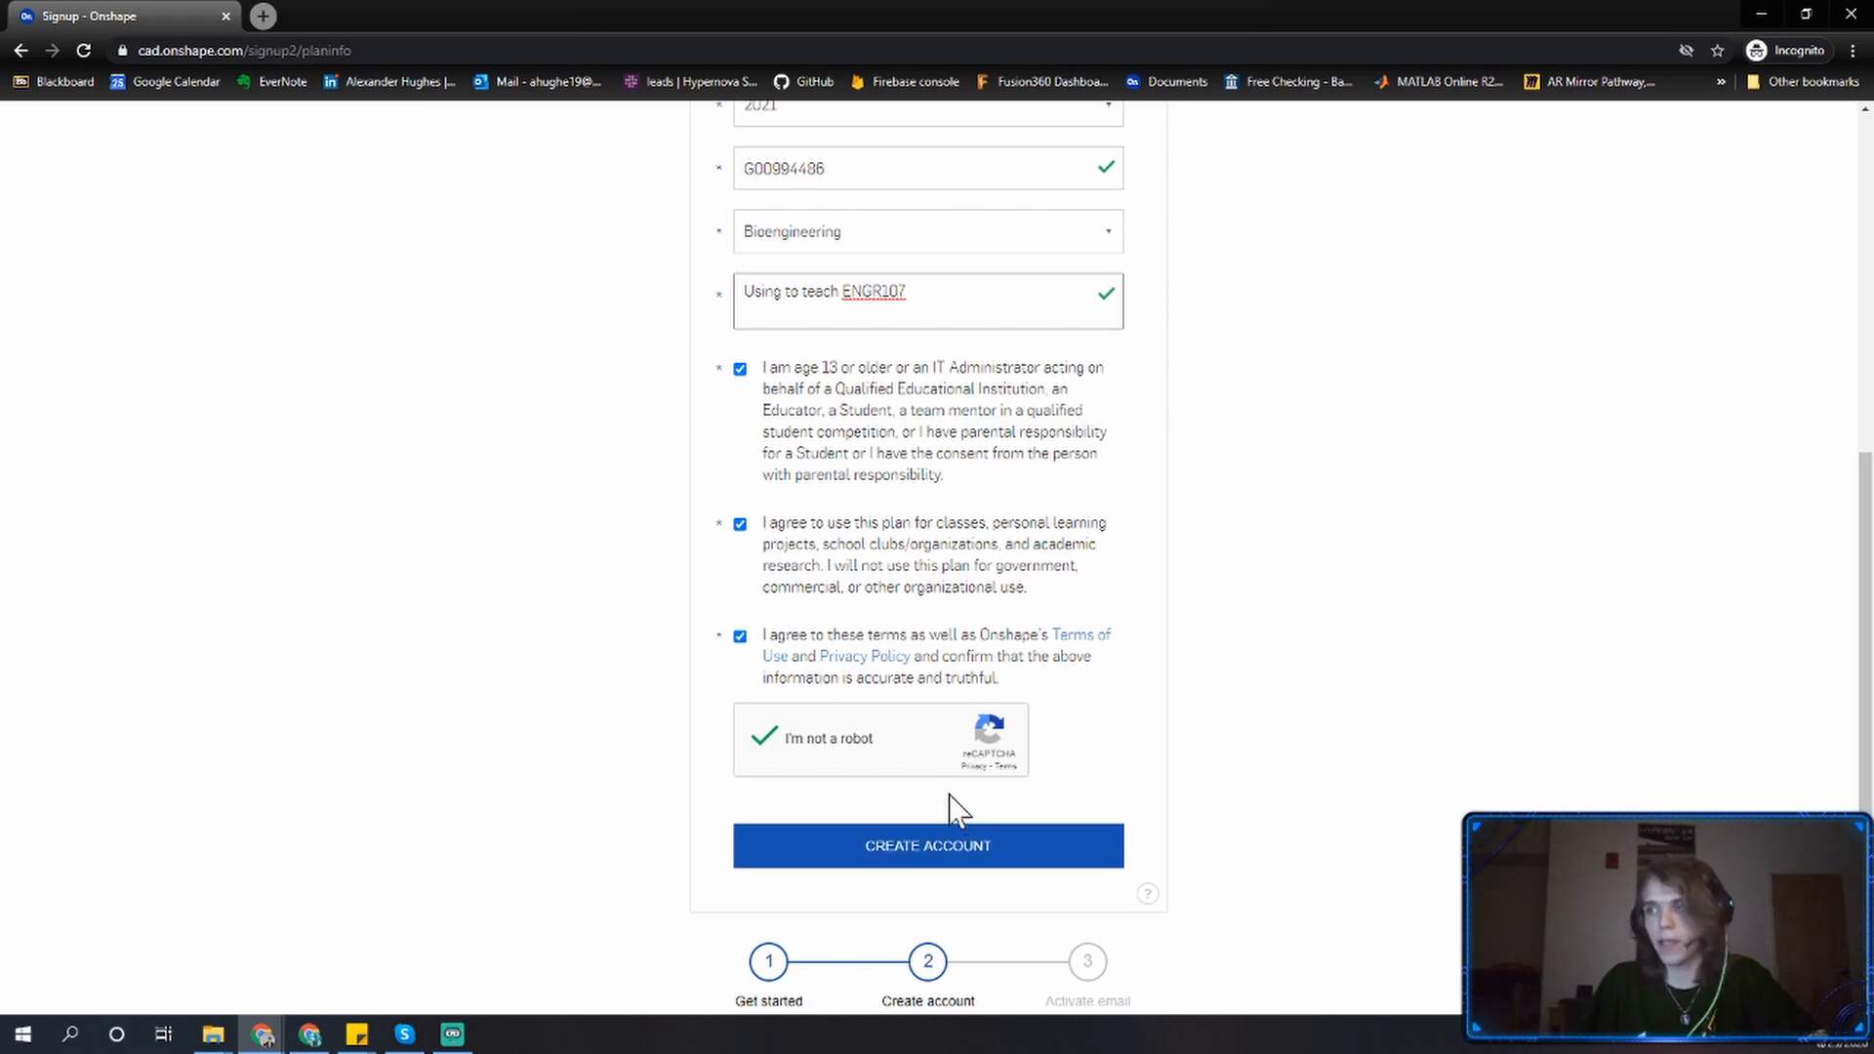
Create the account and sign in to Onshape.
left_click(912, 837)
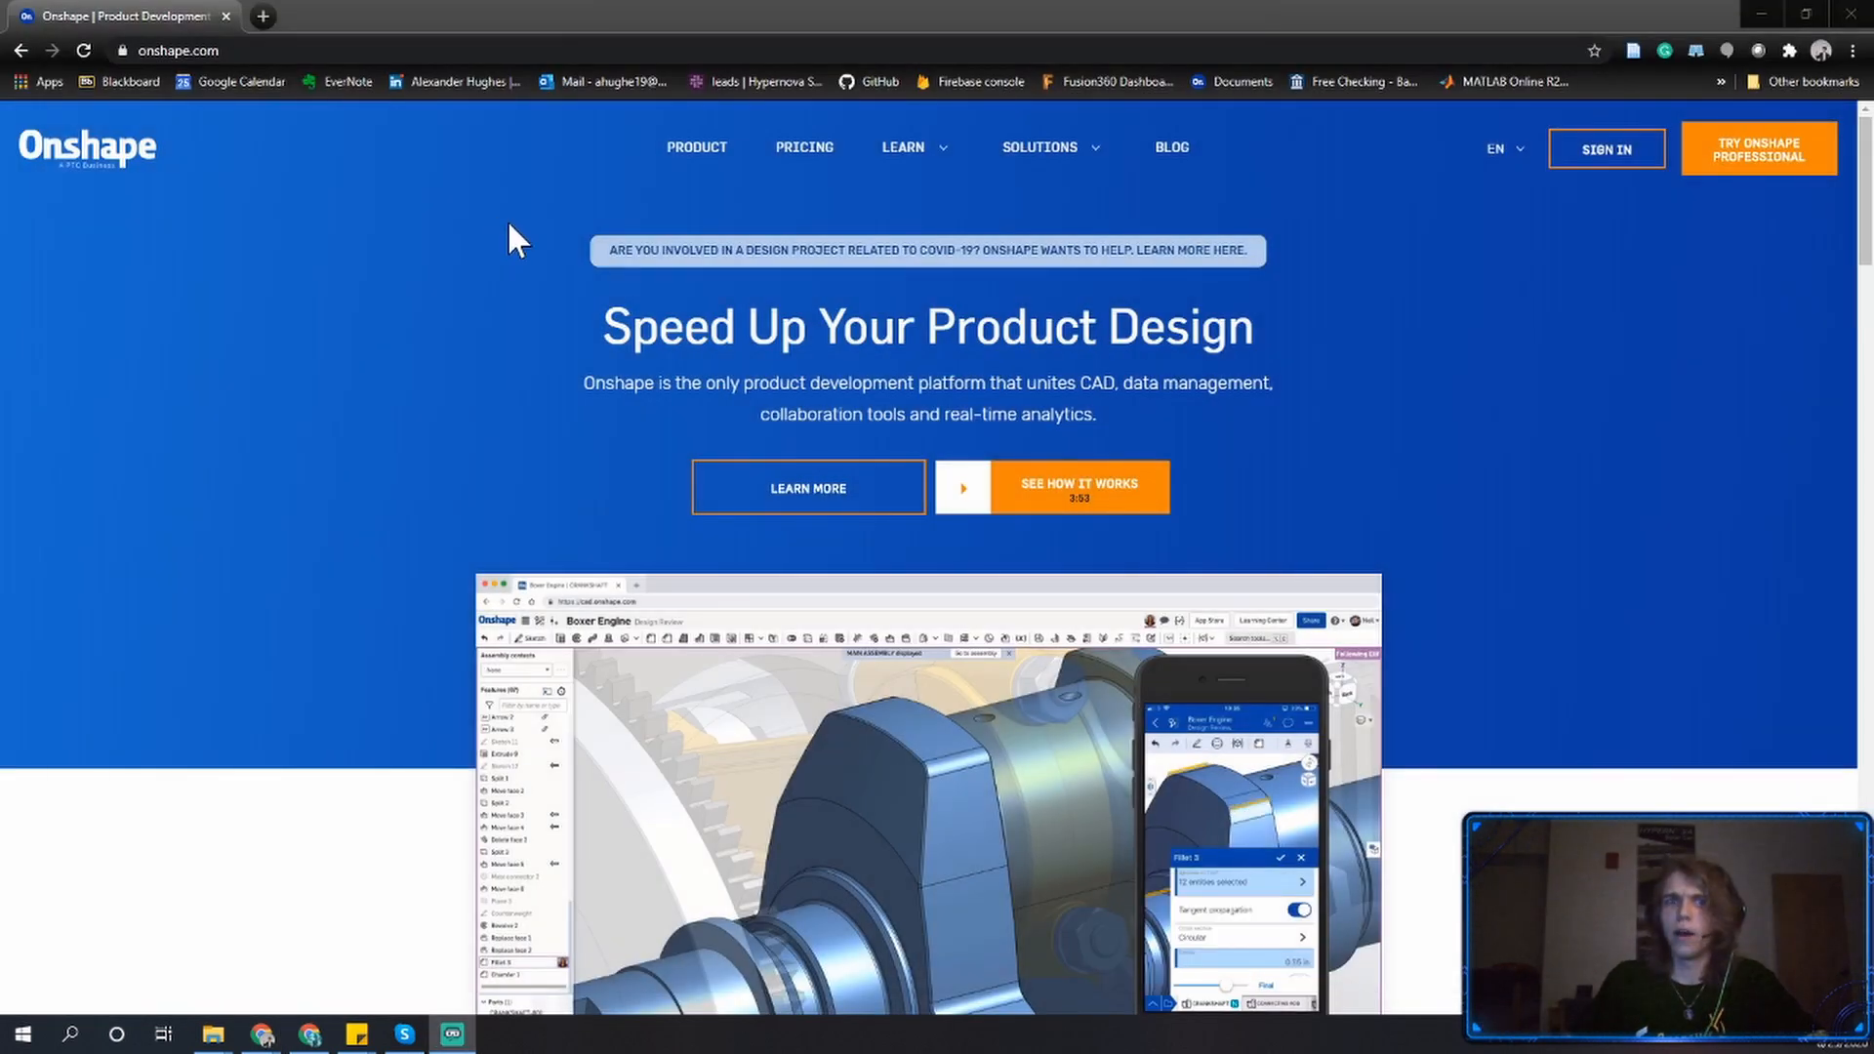
left_click(1605, 157)
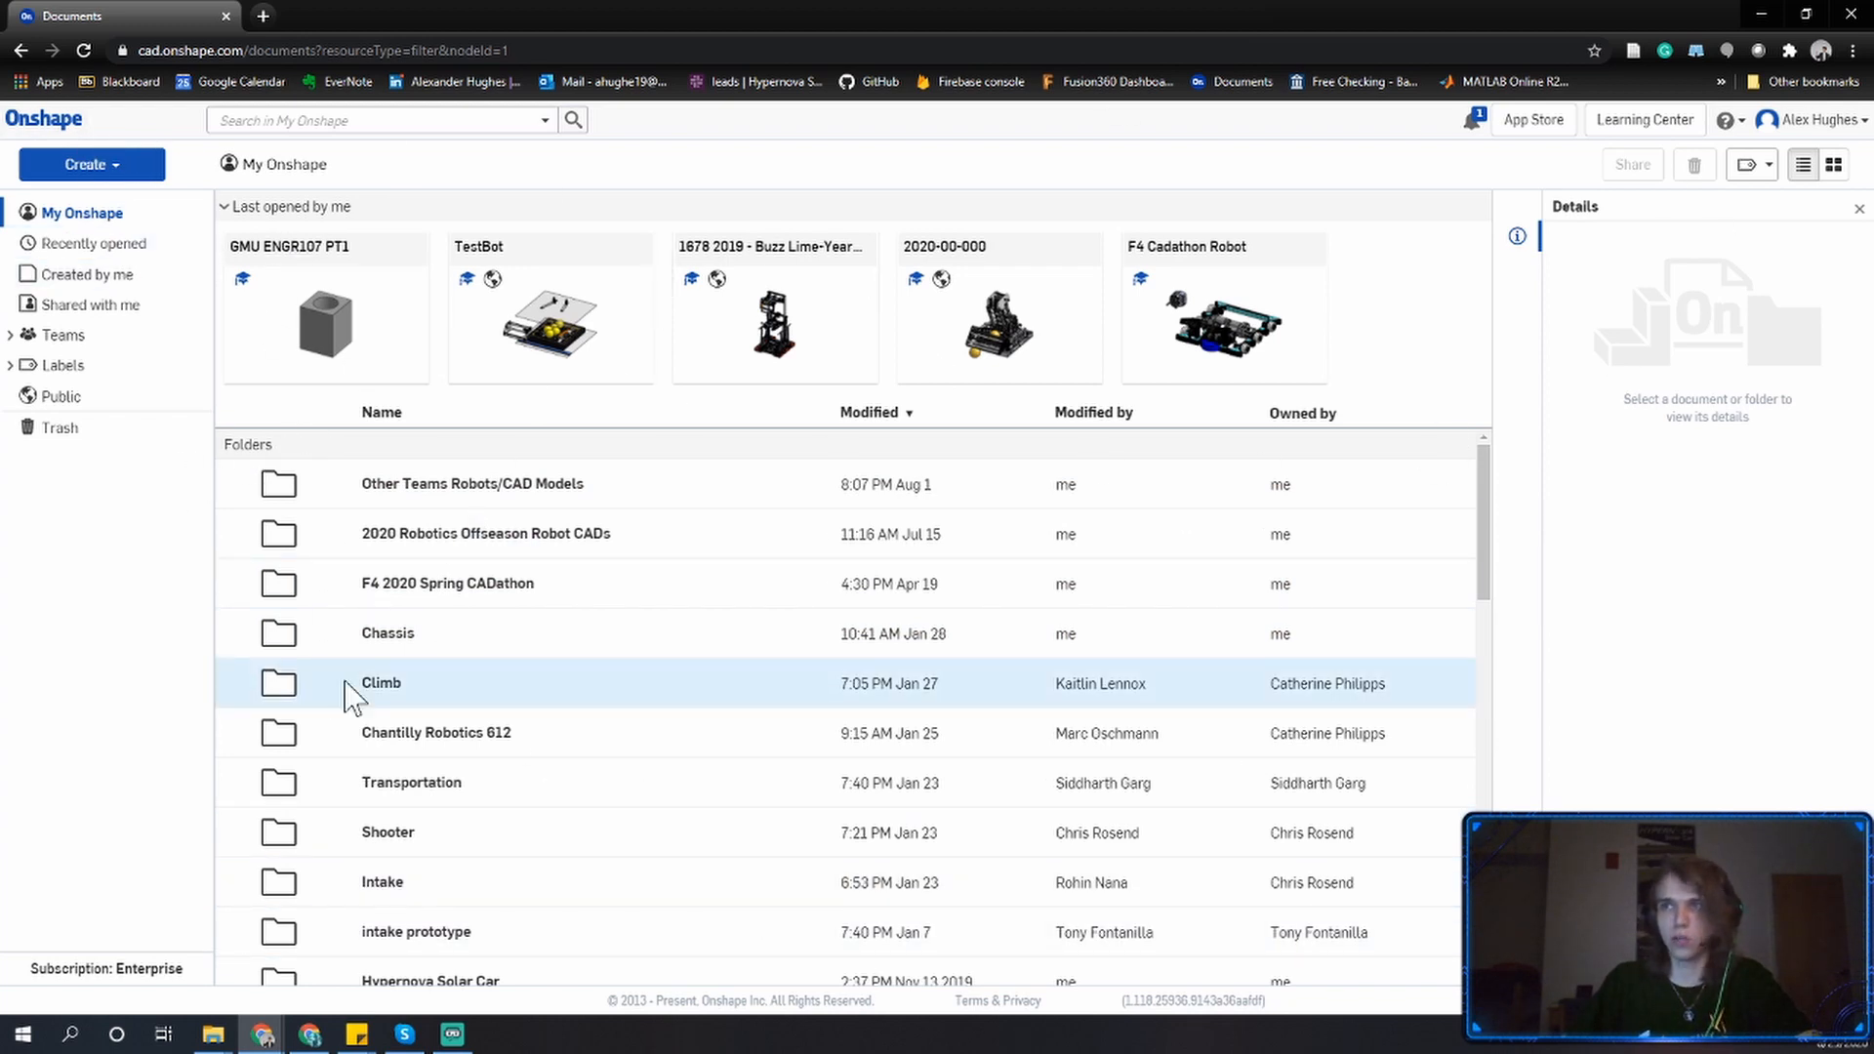
Create a new document named GMU ENGR107 PT2.
left_click(98, 172)
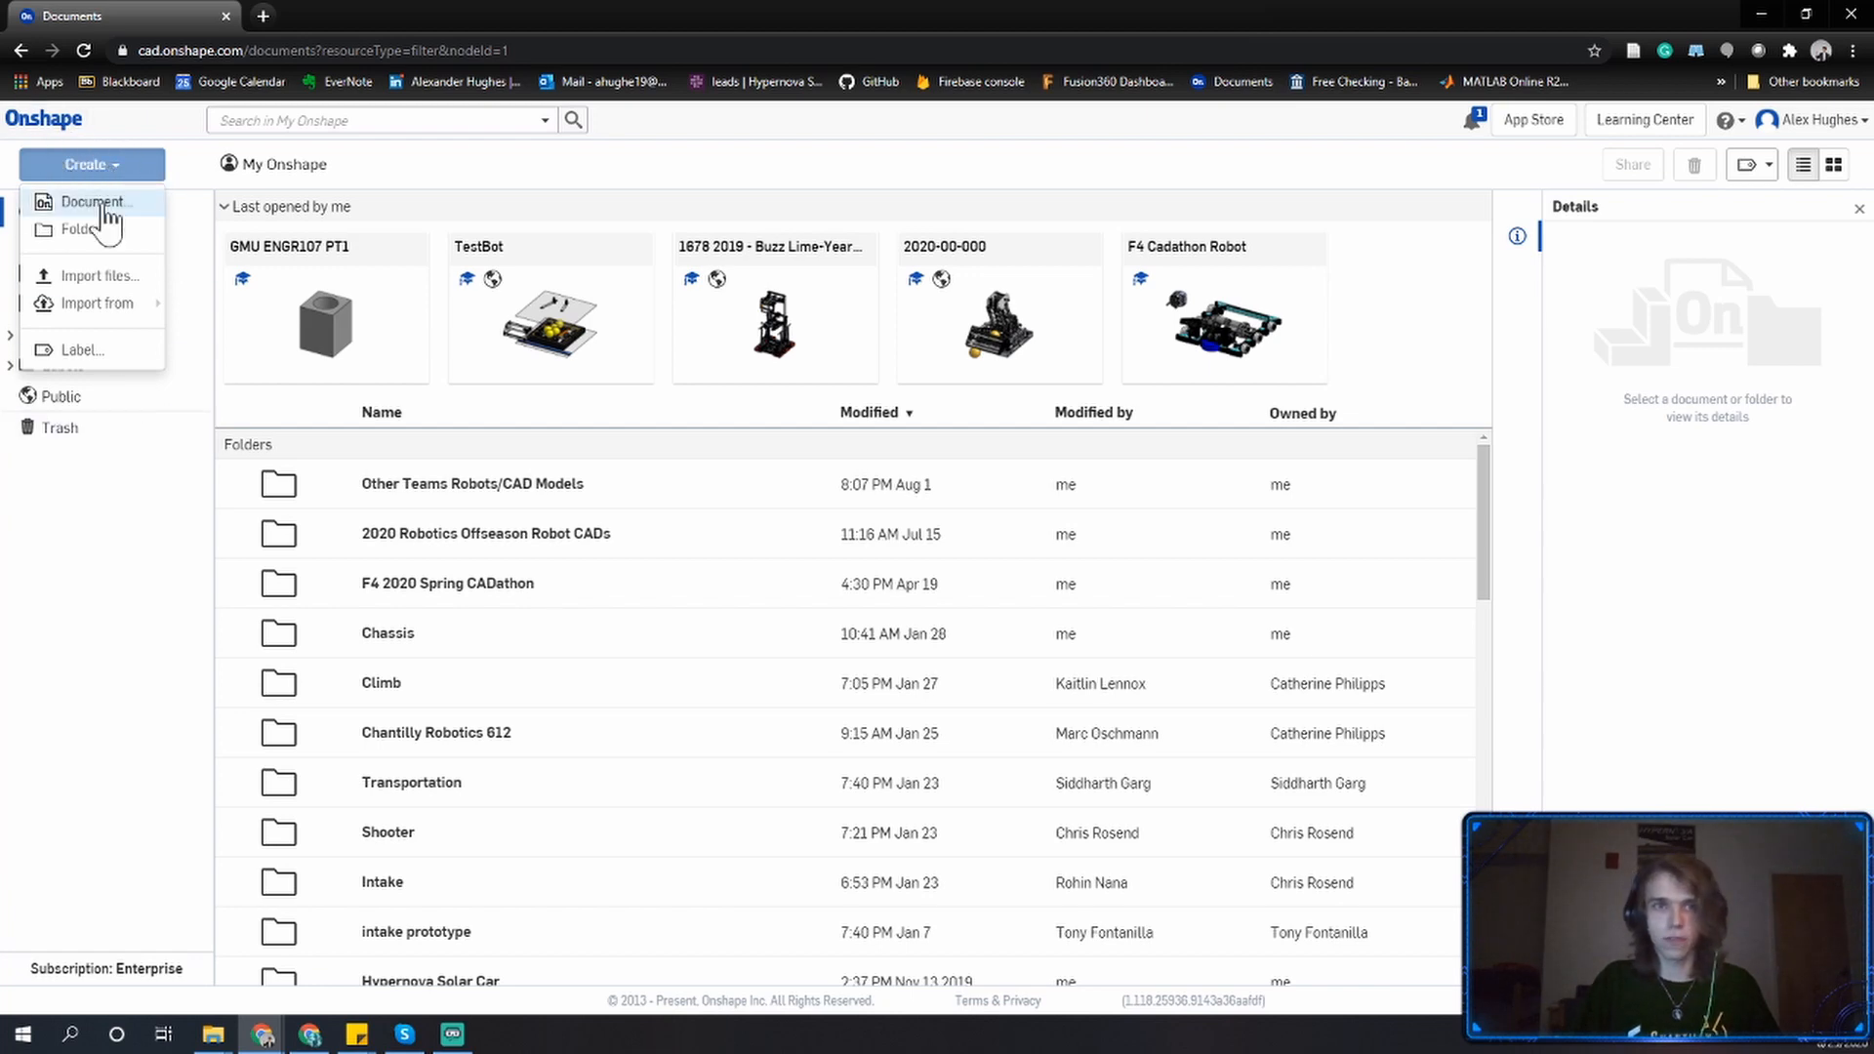
left_click(105, 202)
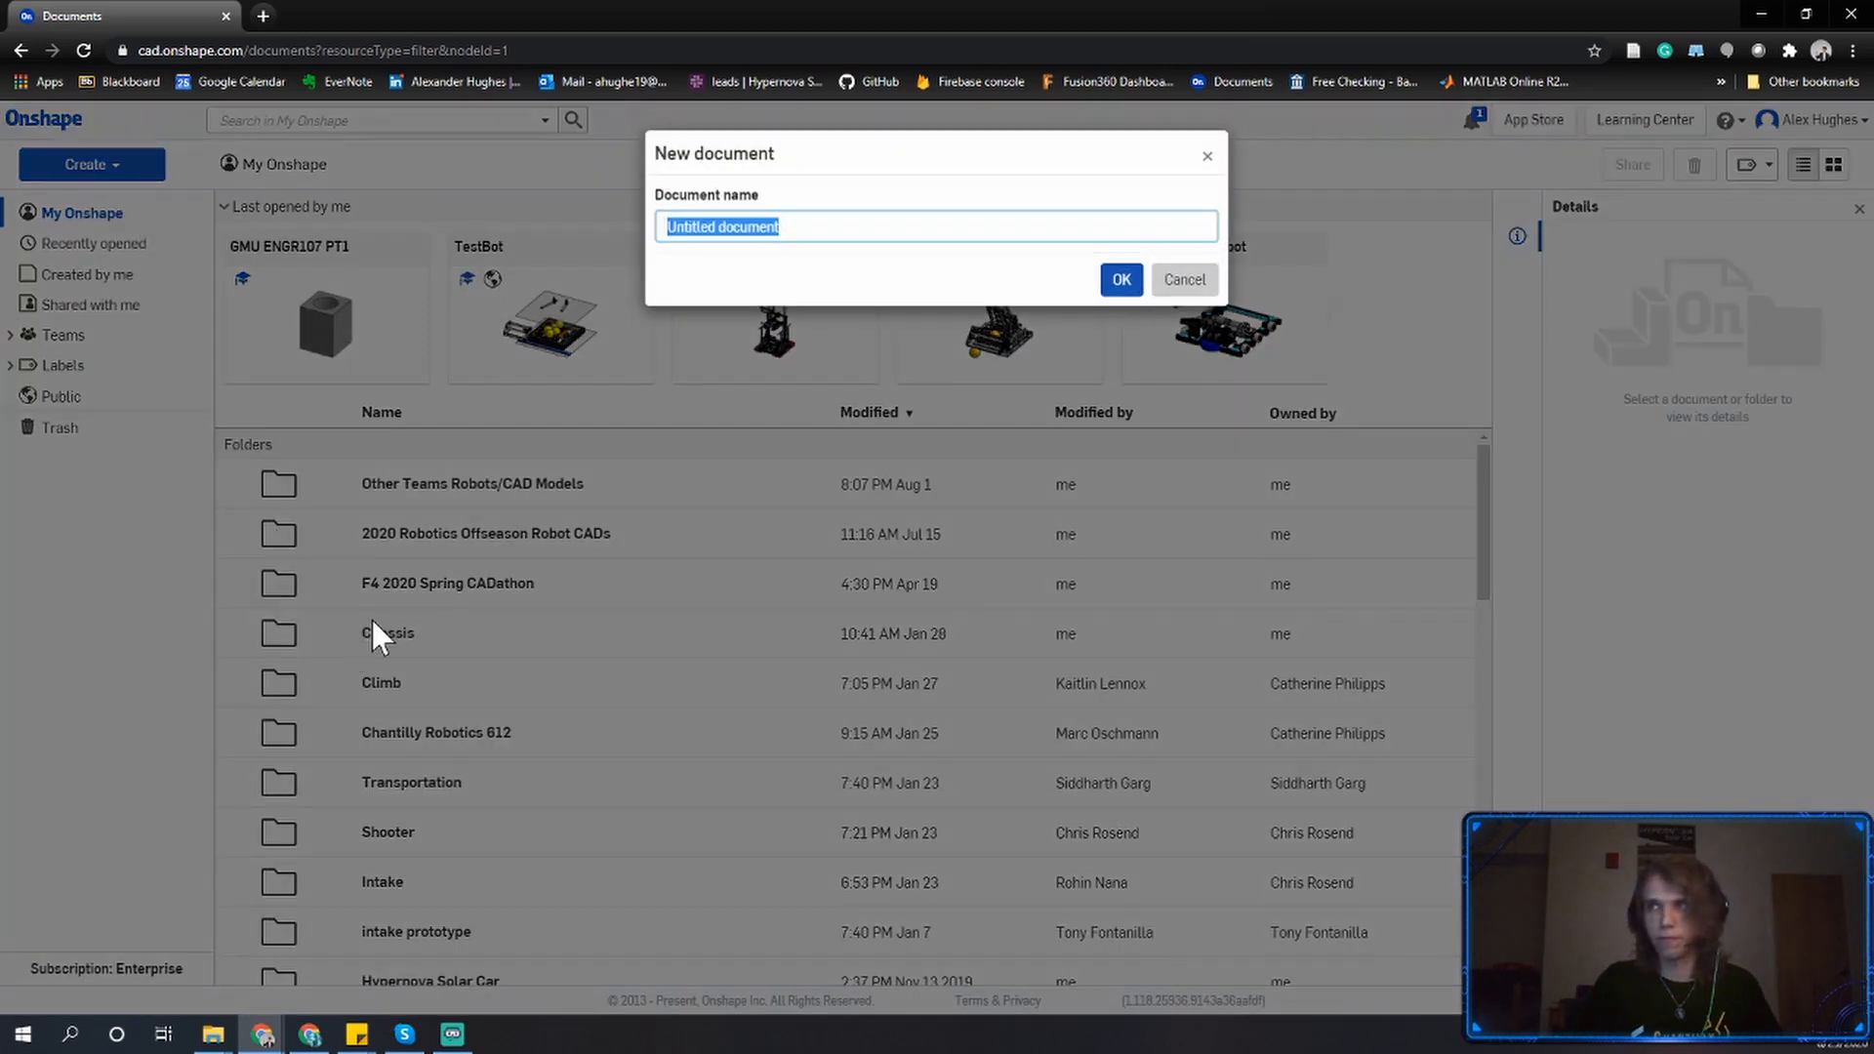
type("GMU ENGR107 PT2")
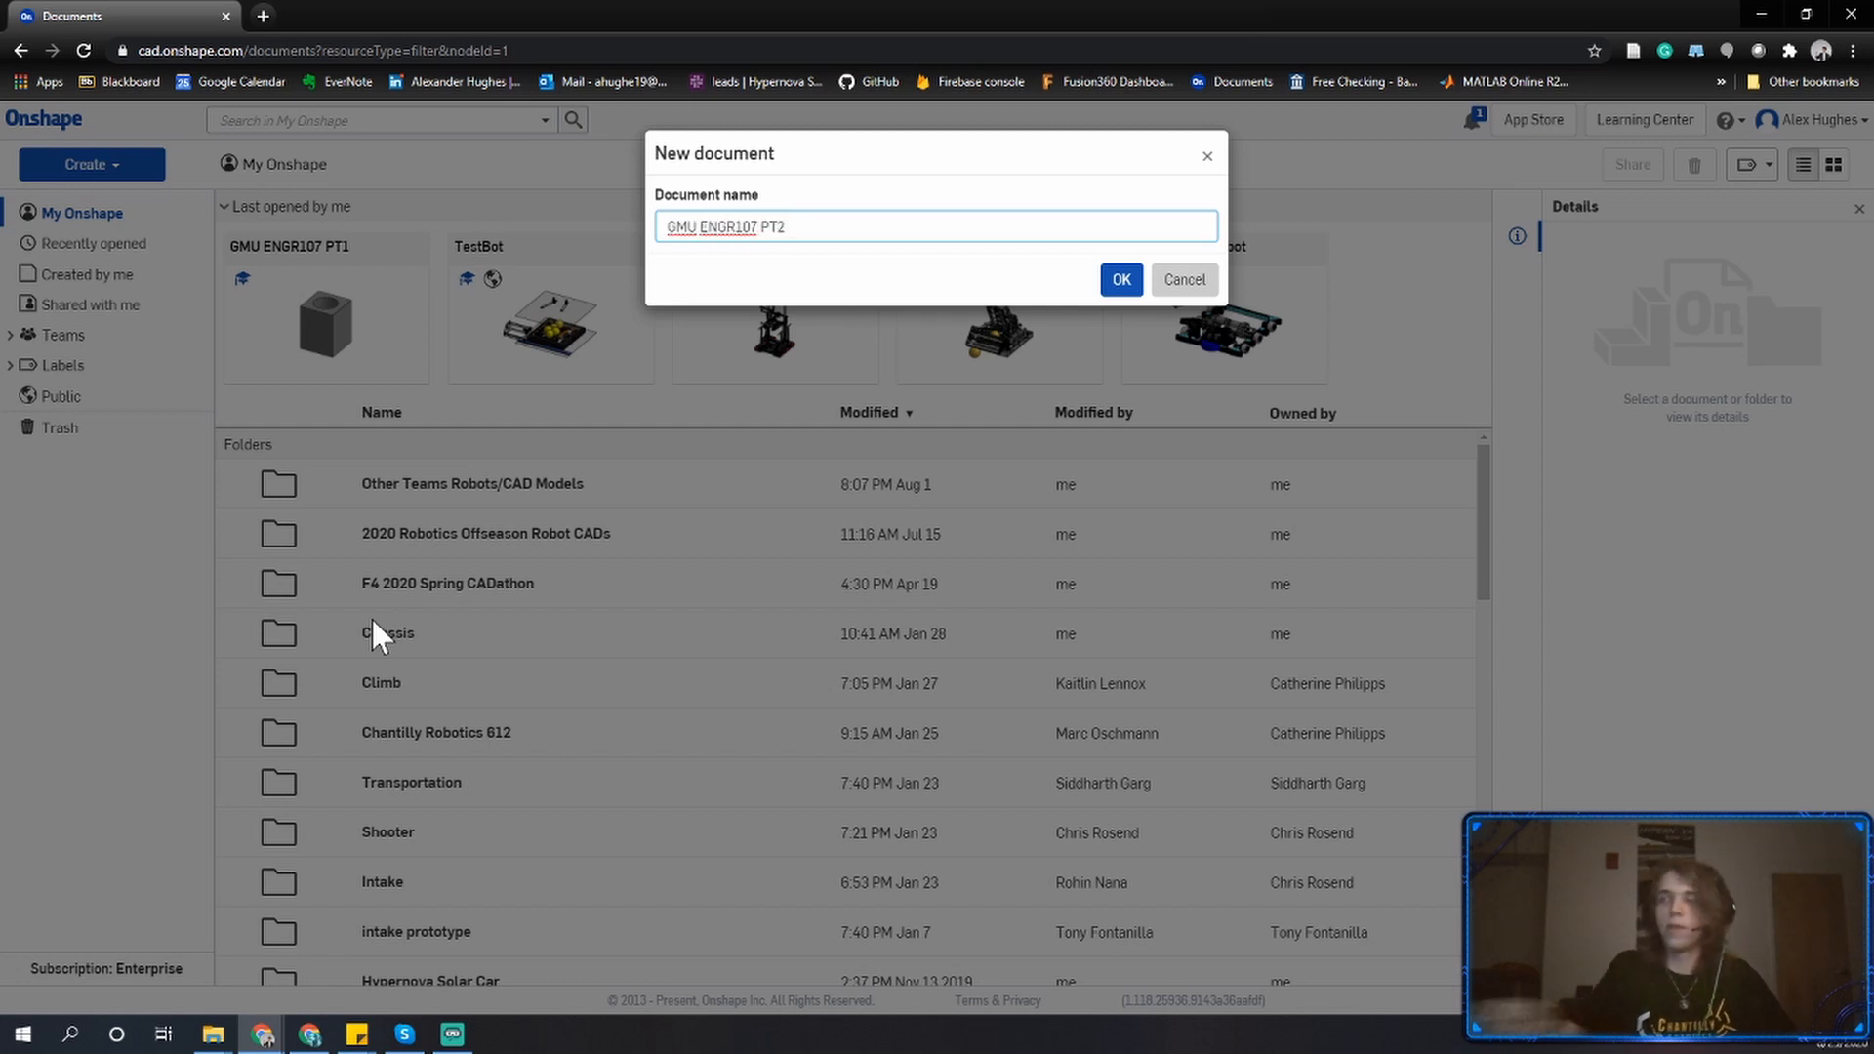
left_click(1117, 280)
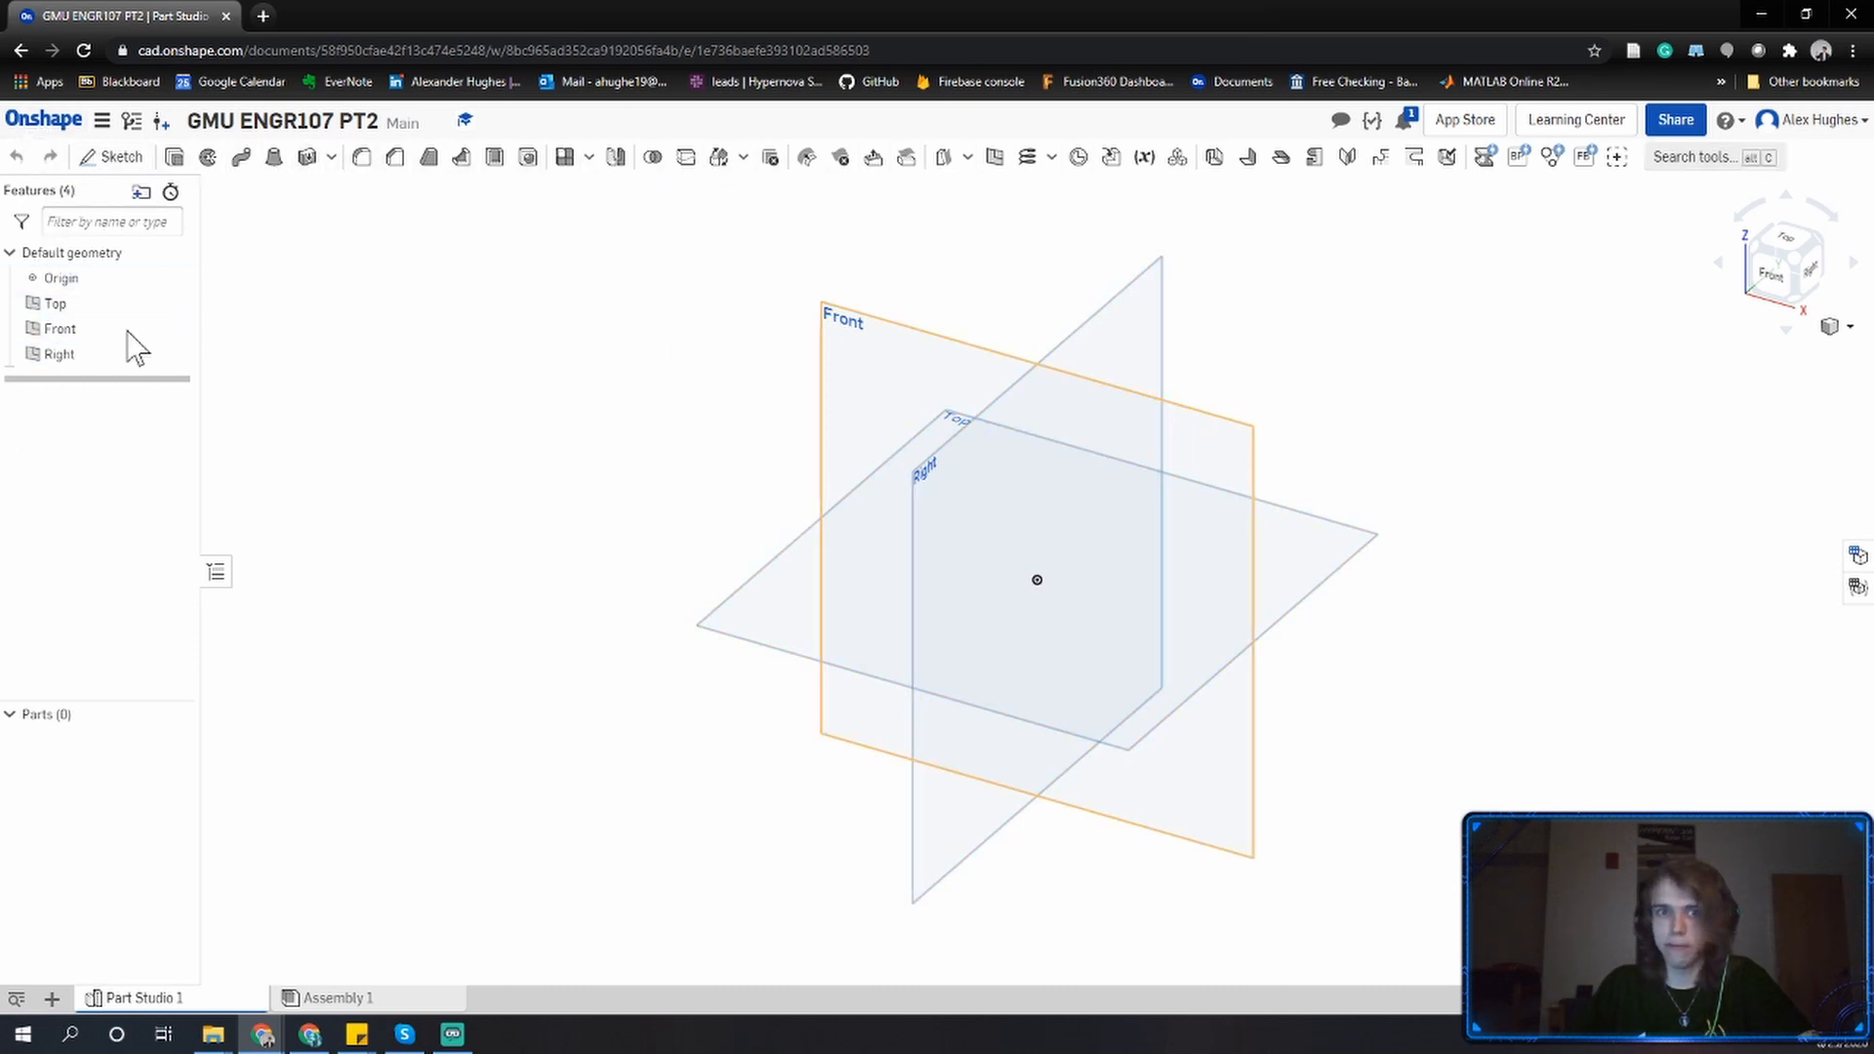
Open the Assembly 1 tab and return to Part Studio 1.
mouse_move(185, 998)
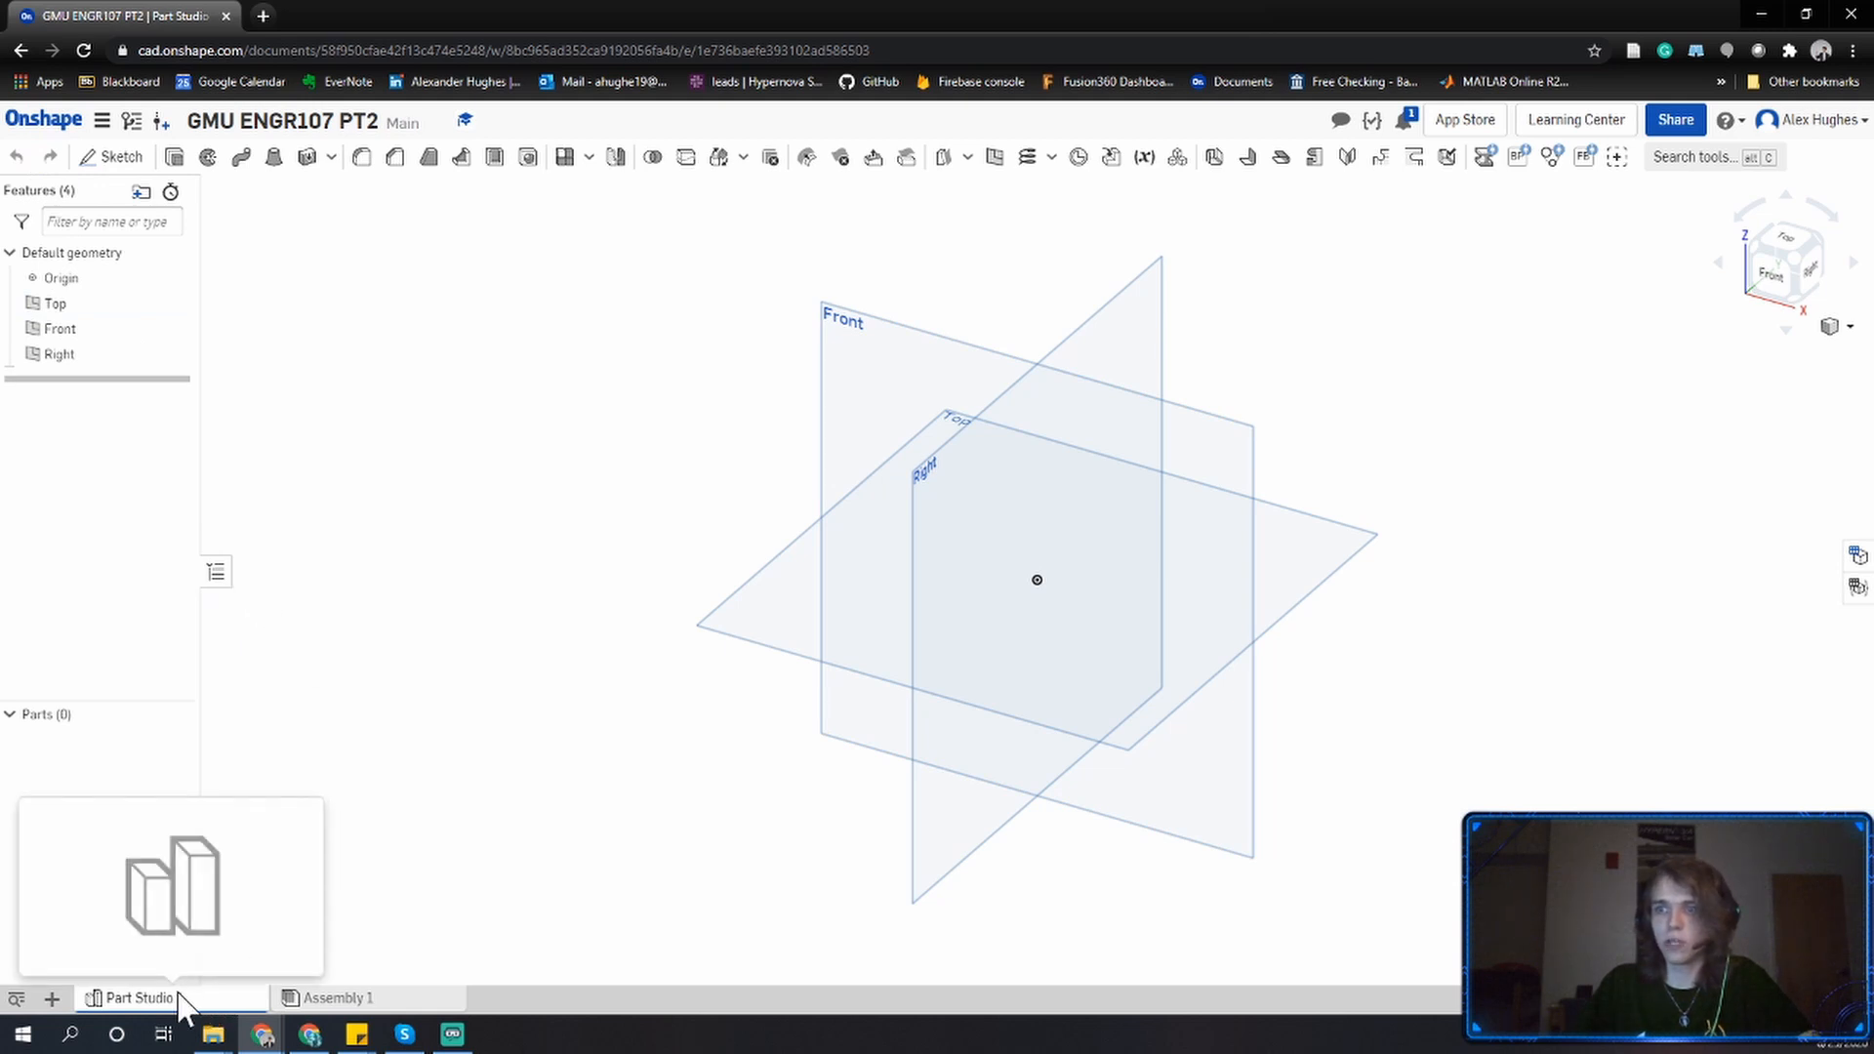
left_click(314, 1002)
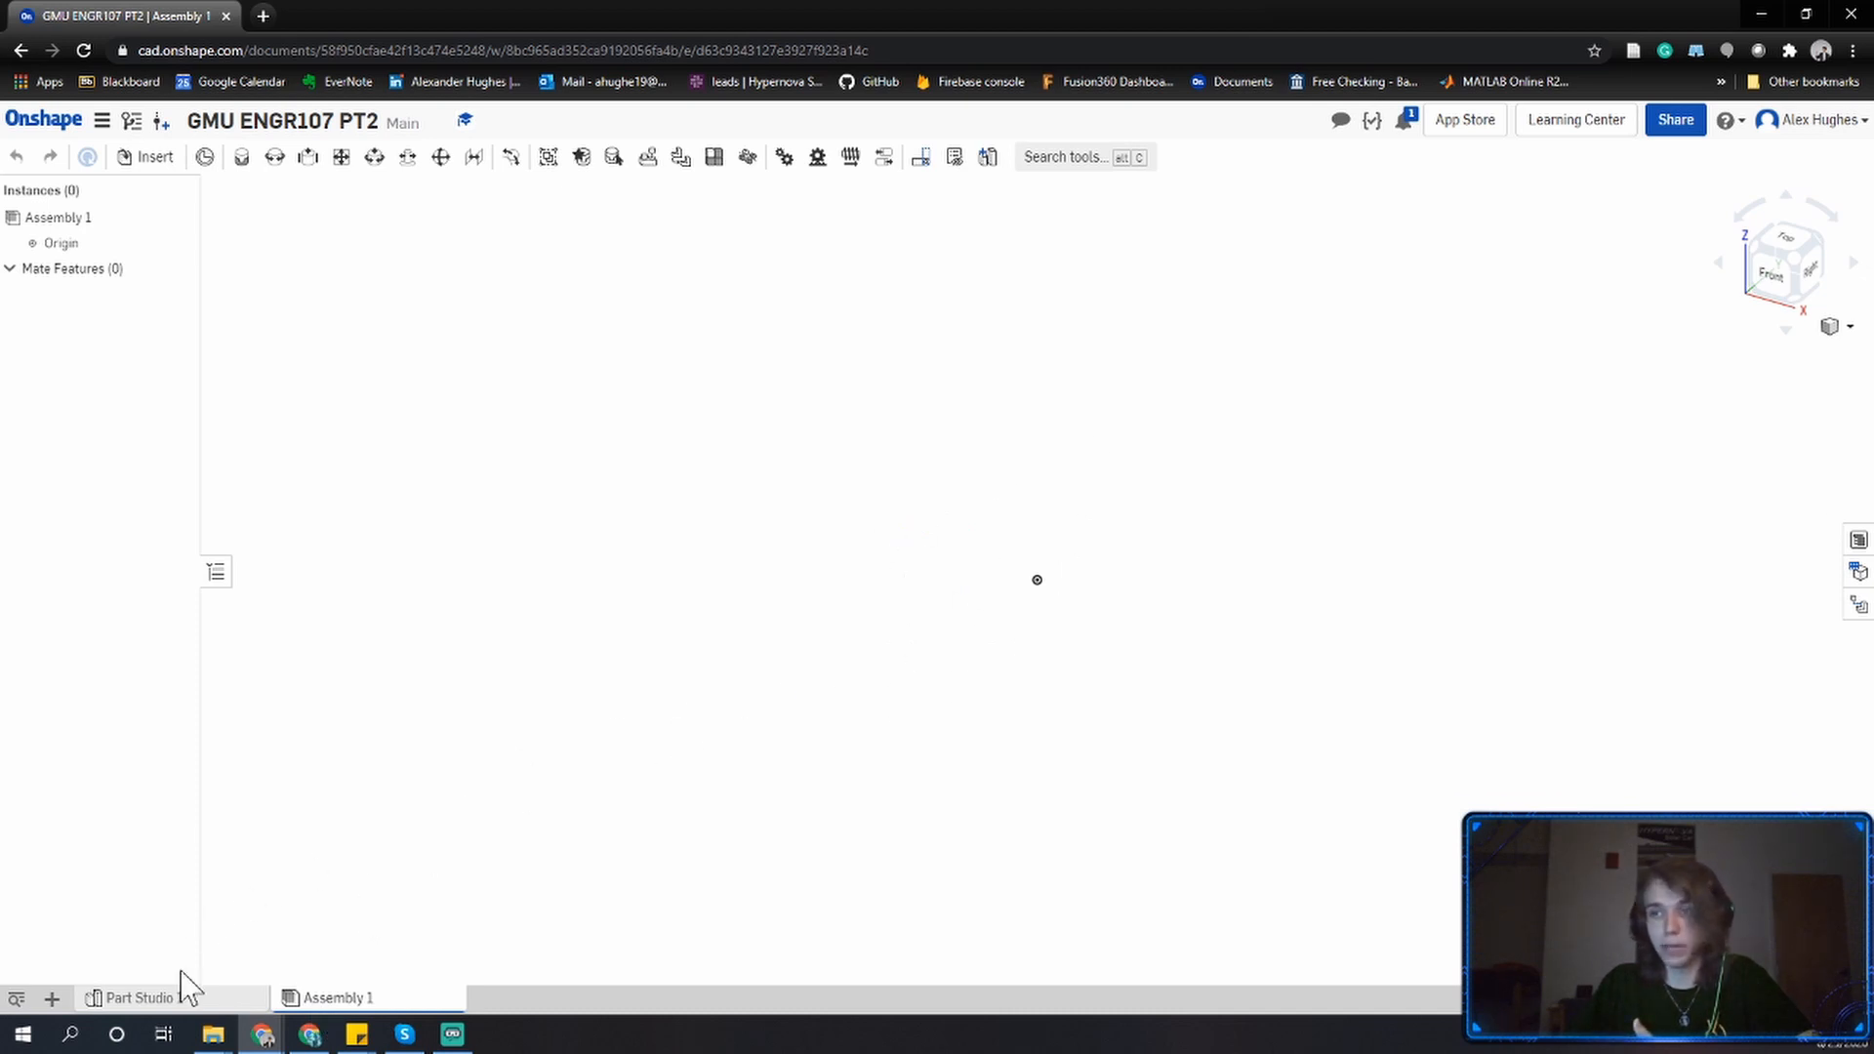
left_click(185, 996)
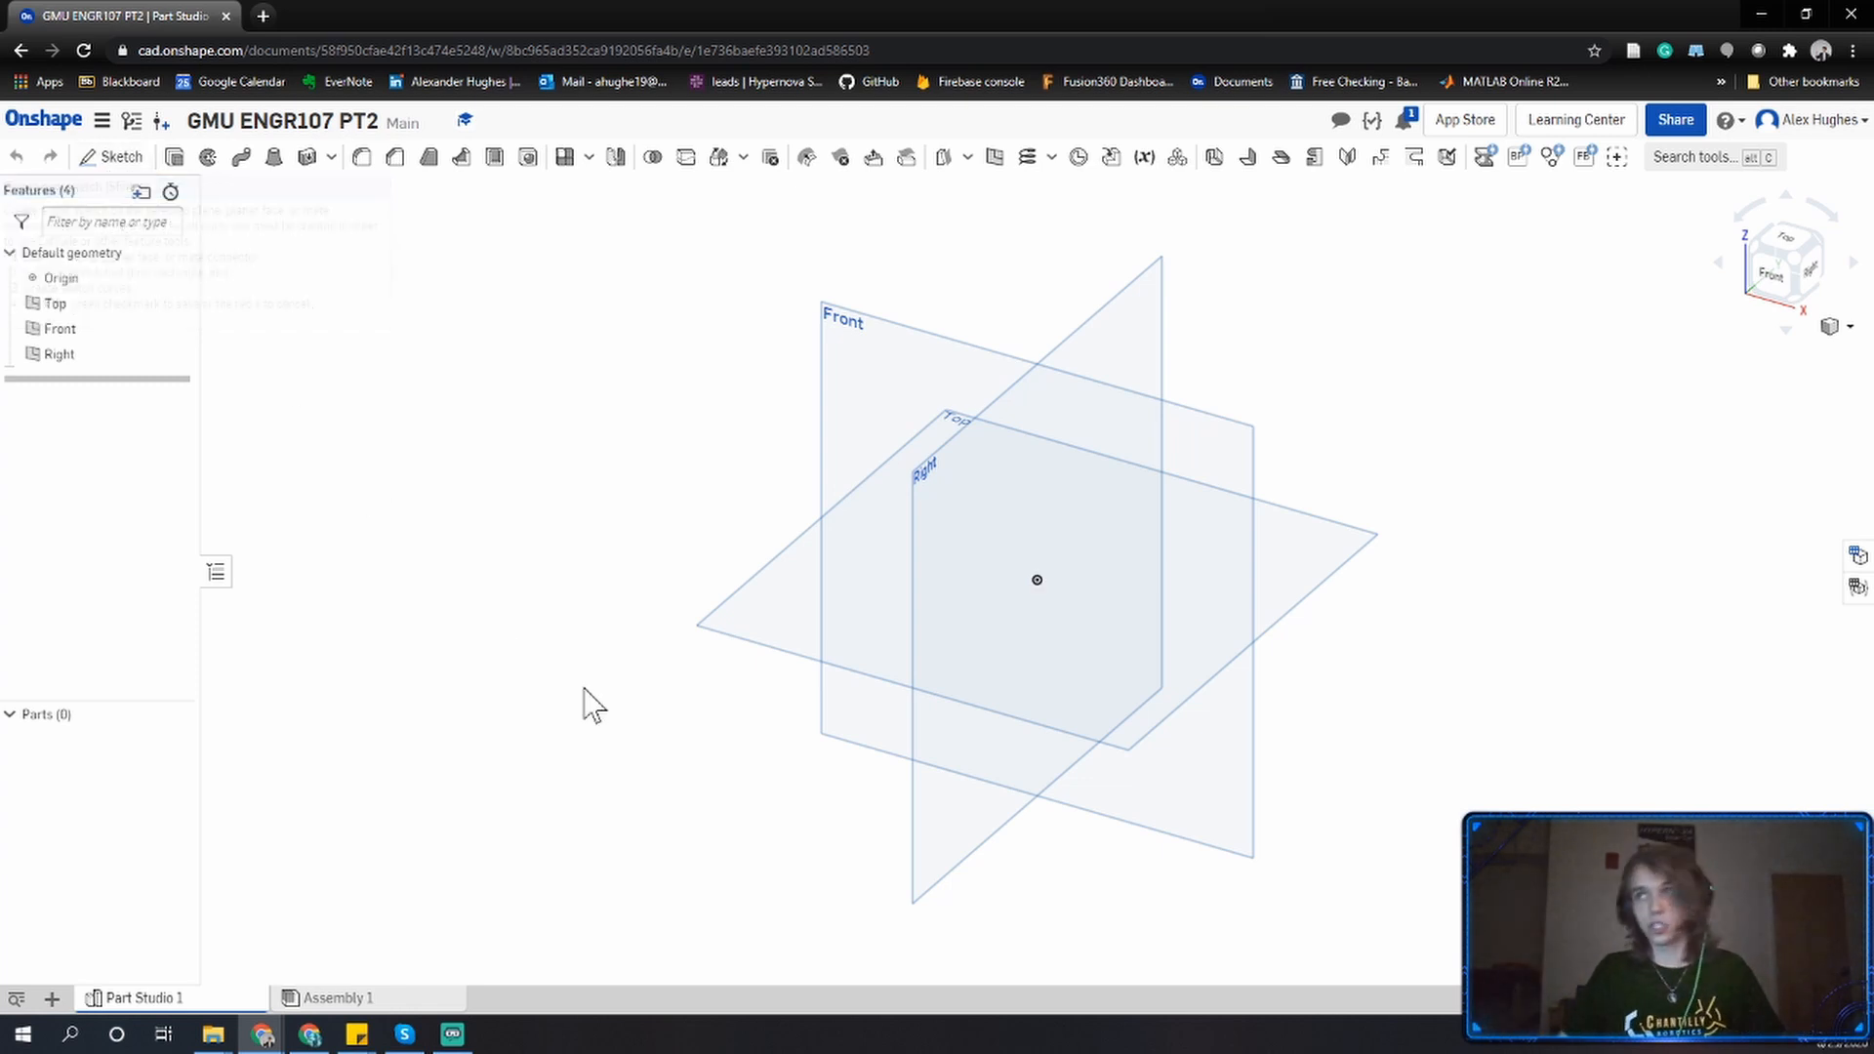
Start a new sketch on the Front plane and view it face-on.
left_click(95, 162)
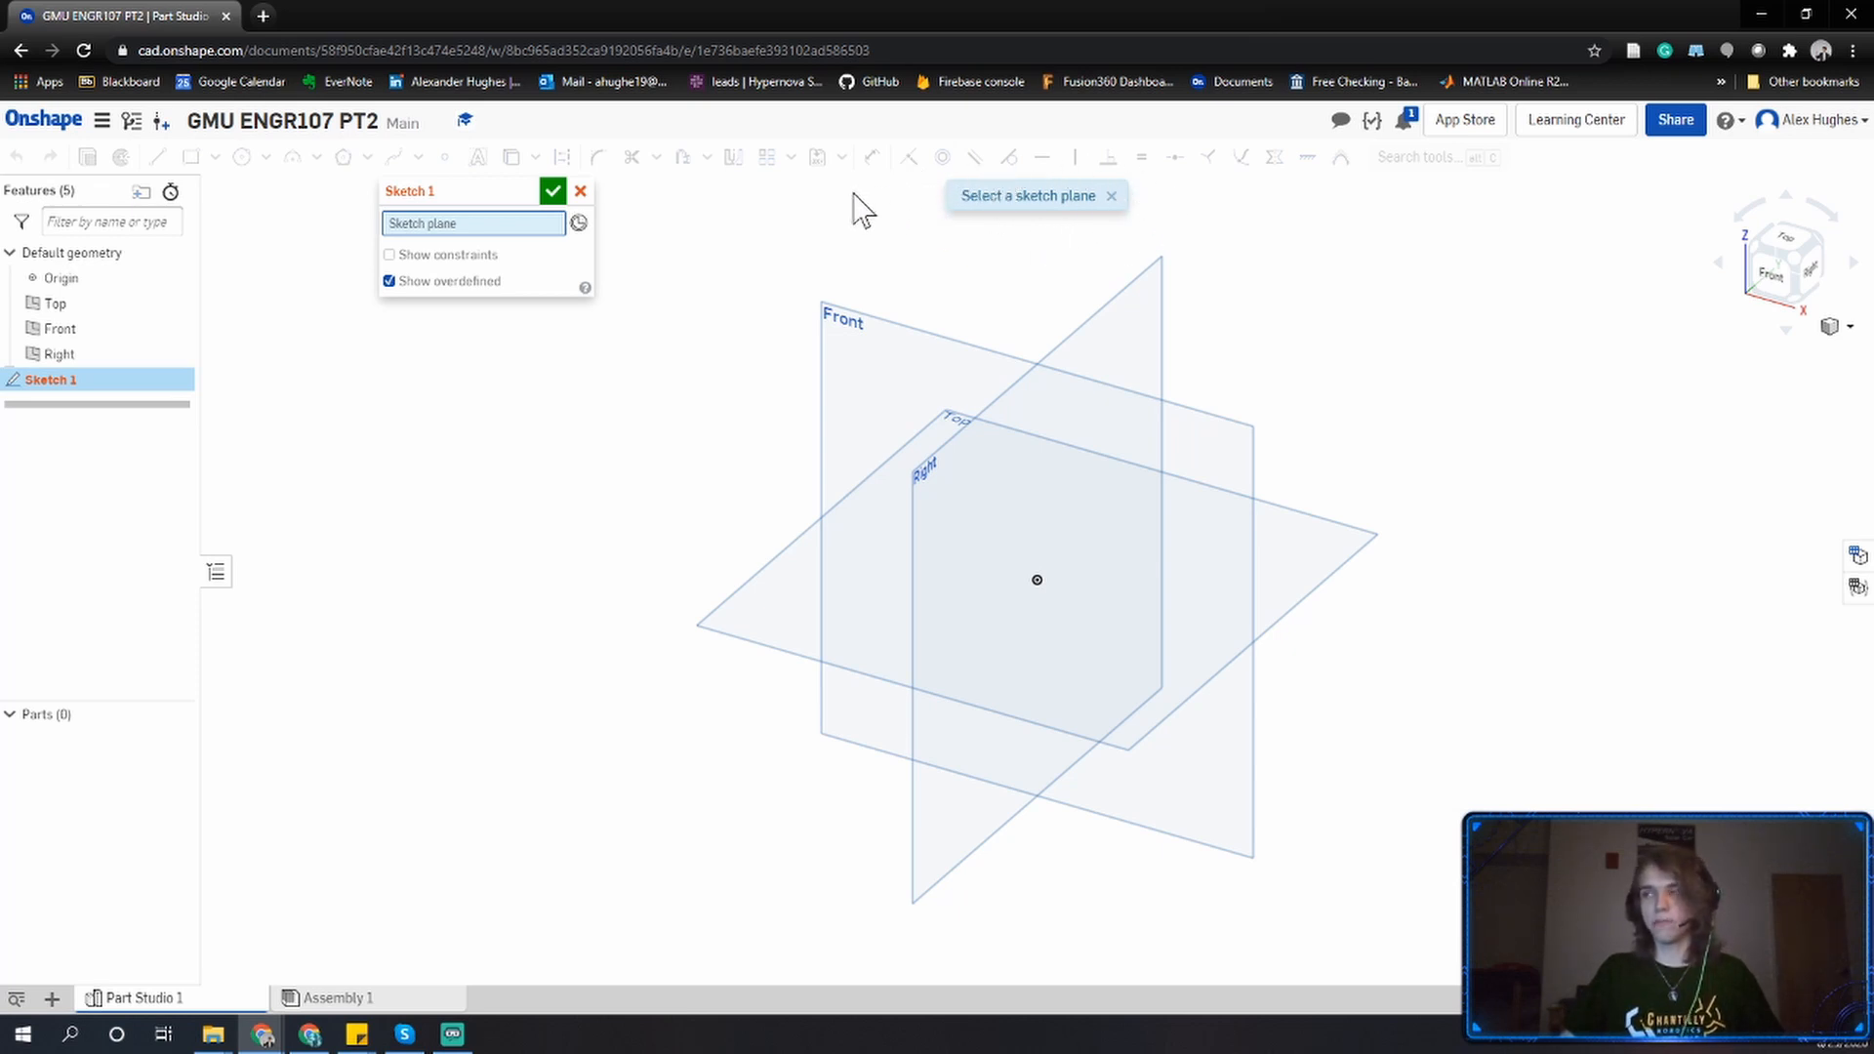
left_click(865, 341)
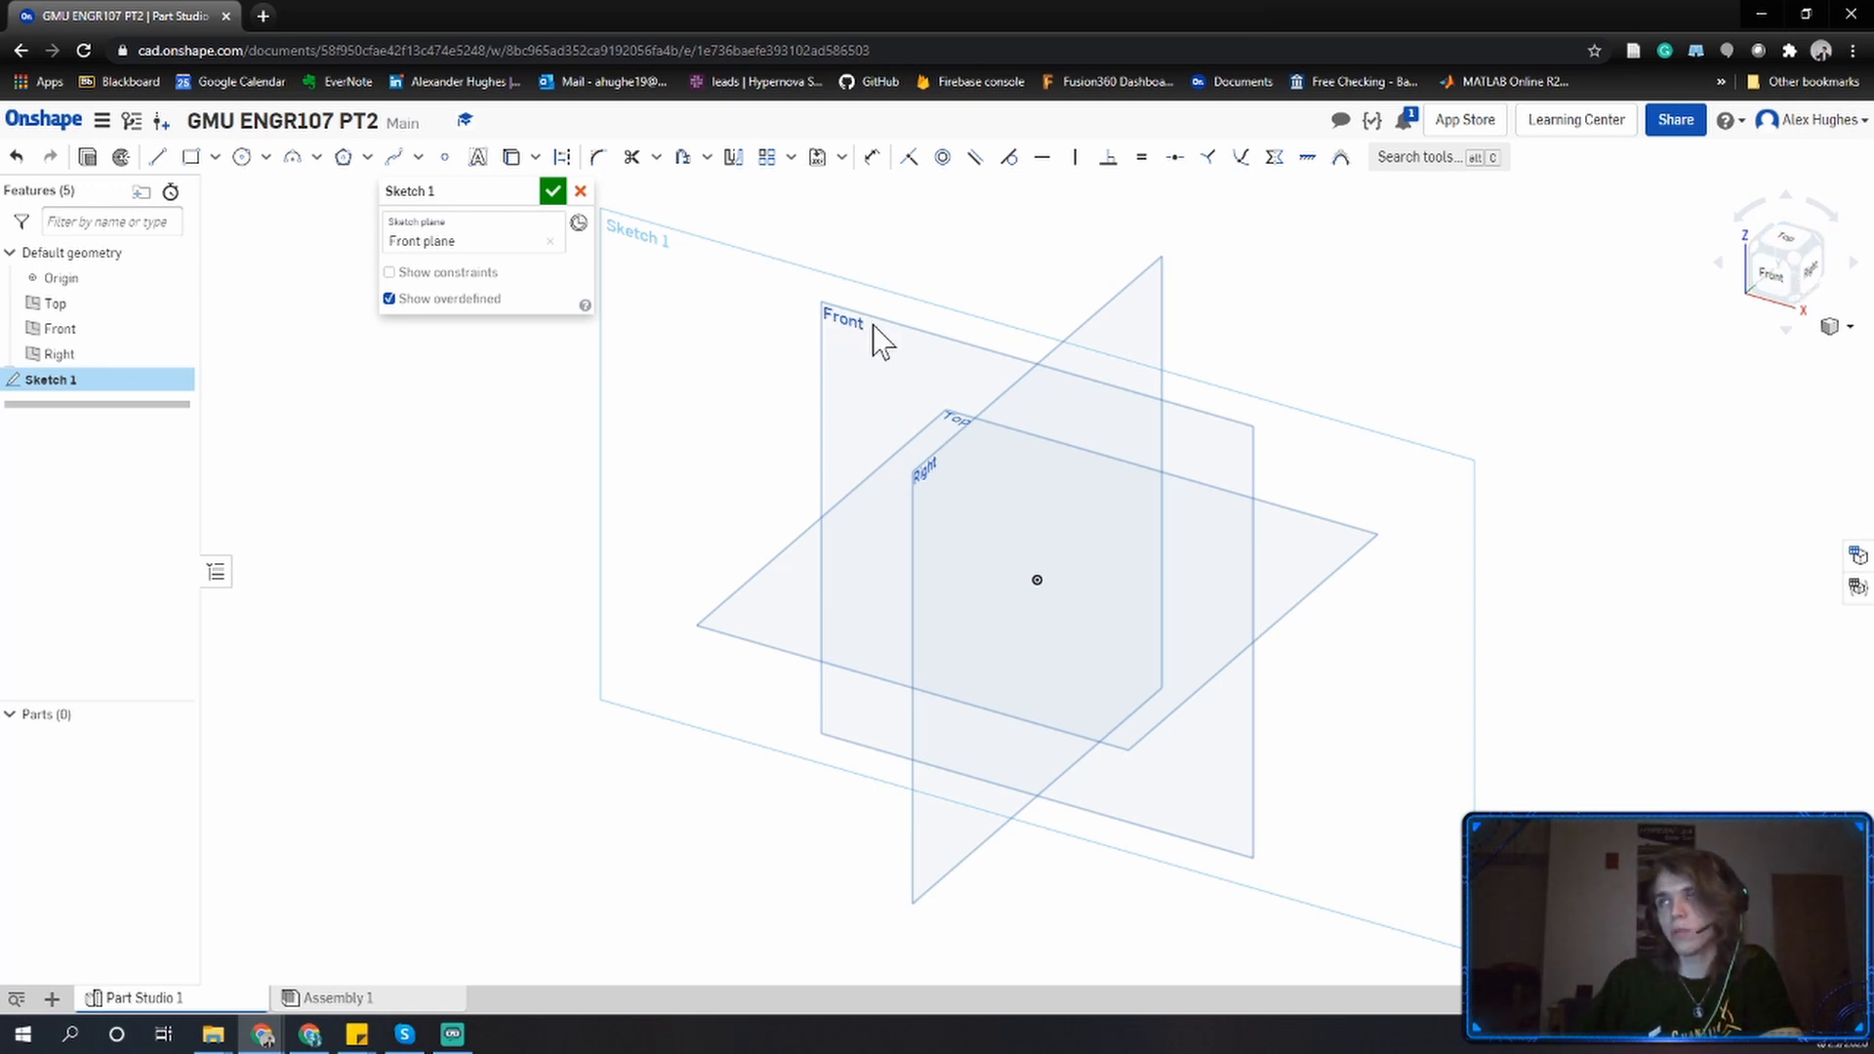
left_click(1768, 277)
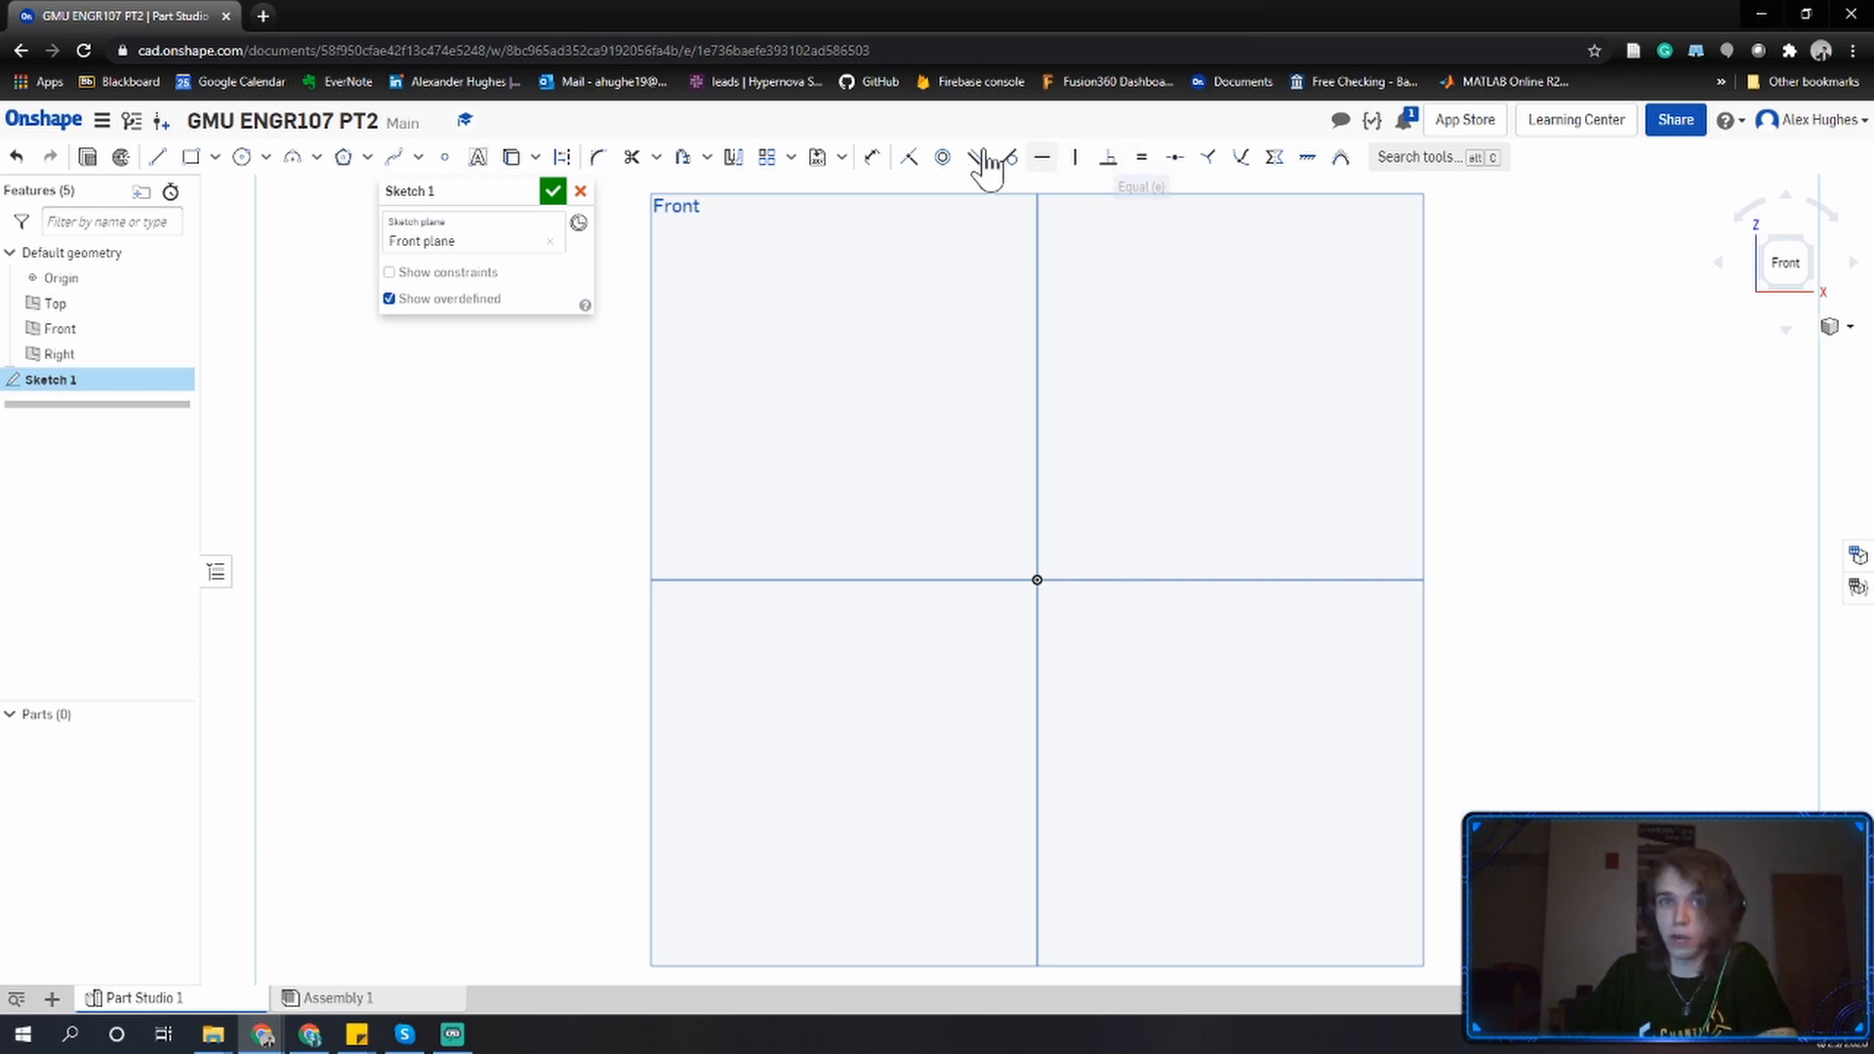
Draw a corner rectangle from the origin into the upper-left quadrant, about 2.8 wide by 2.2 tall, and finish the sketch.
left_click(191, 158)
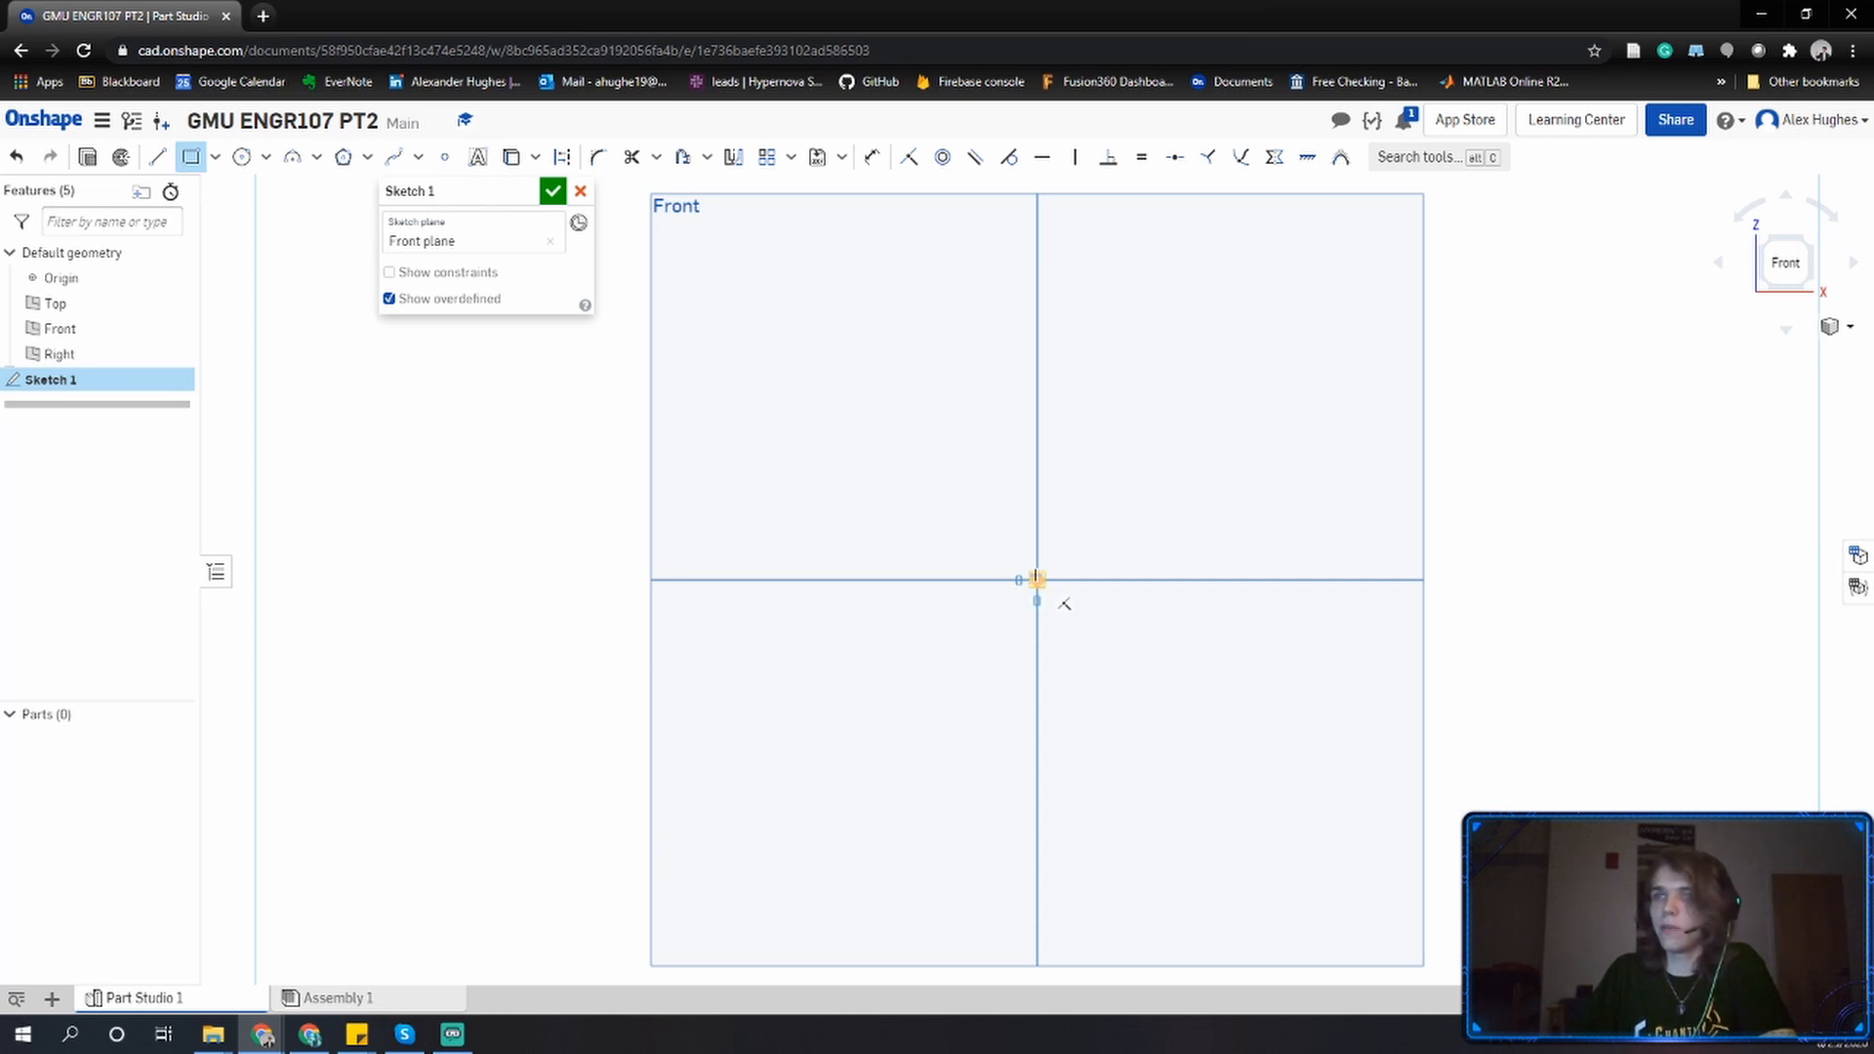
left_click(1036, 580)
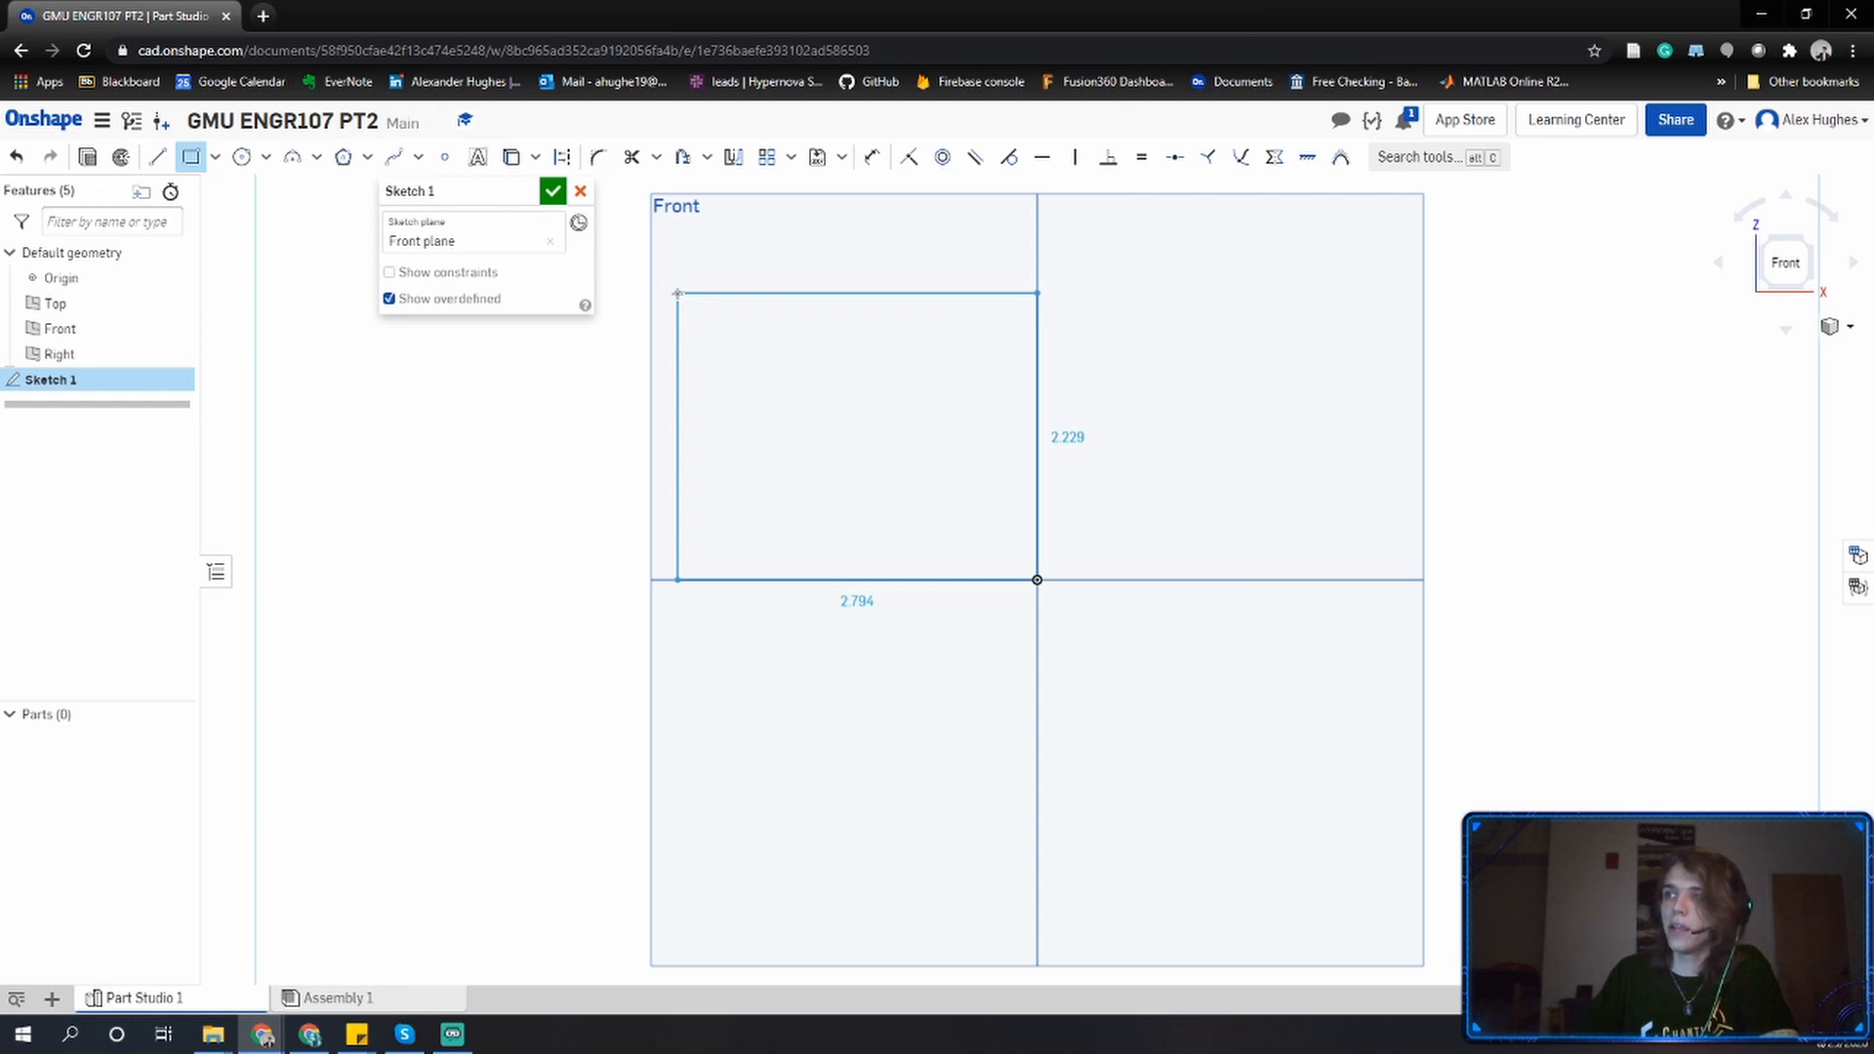
left_click(677, 293)
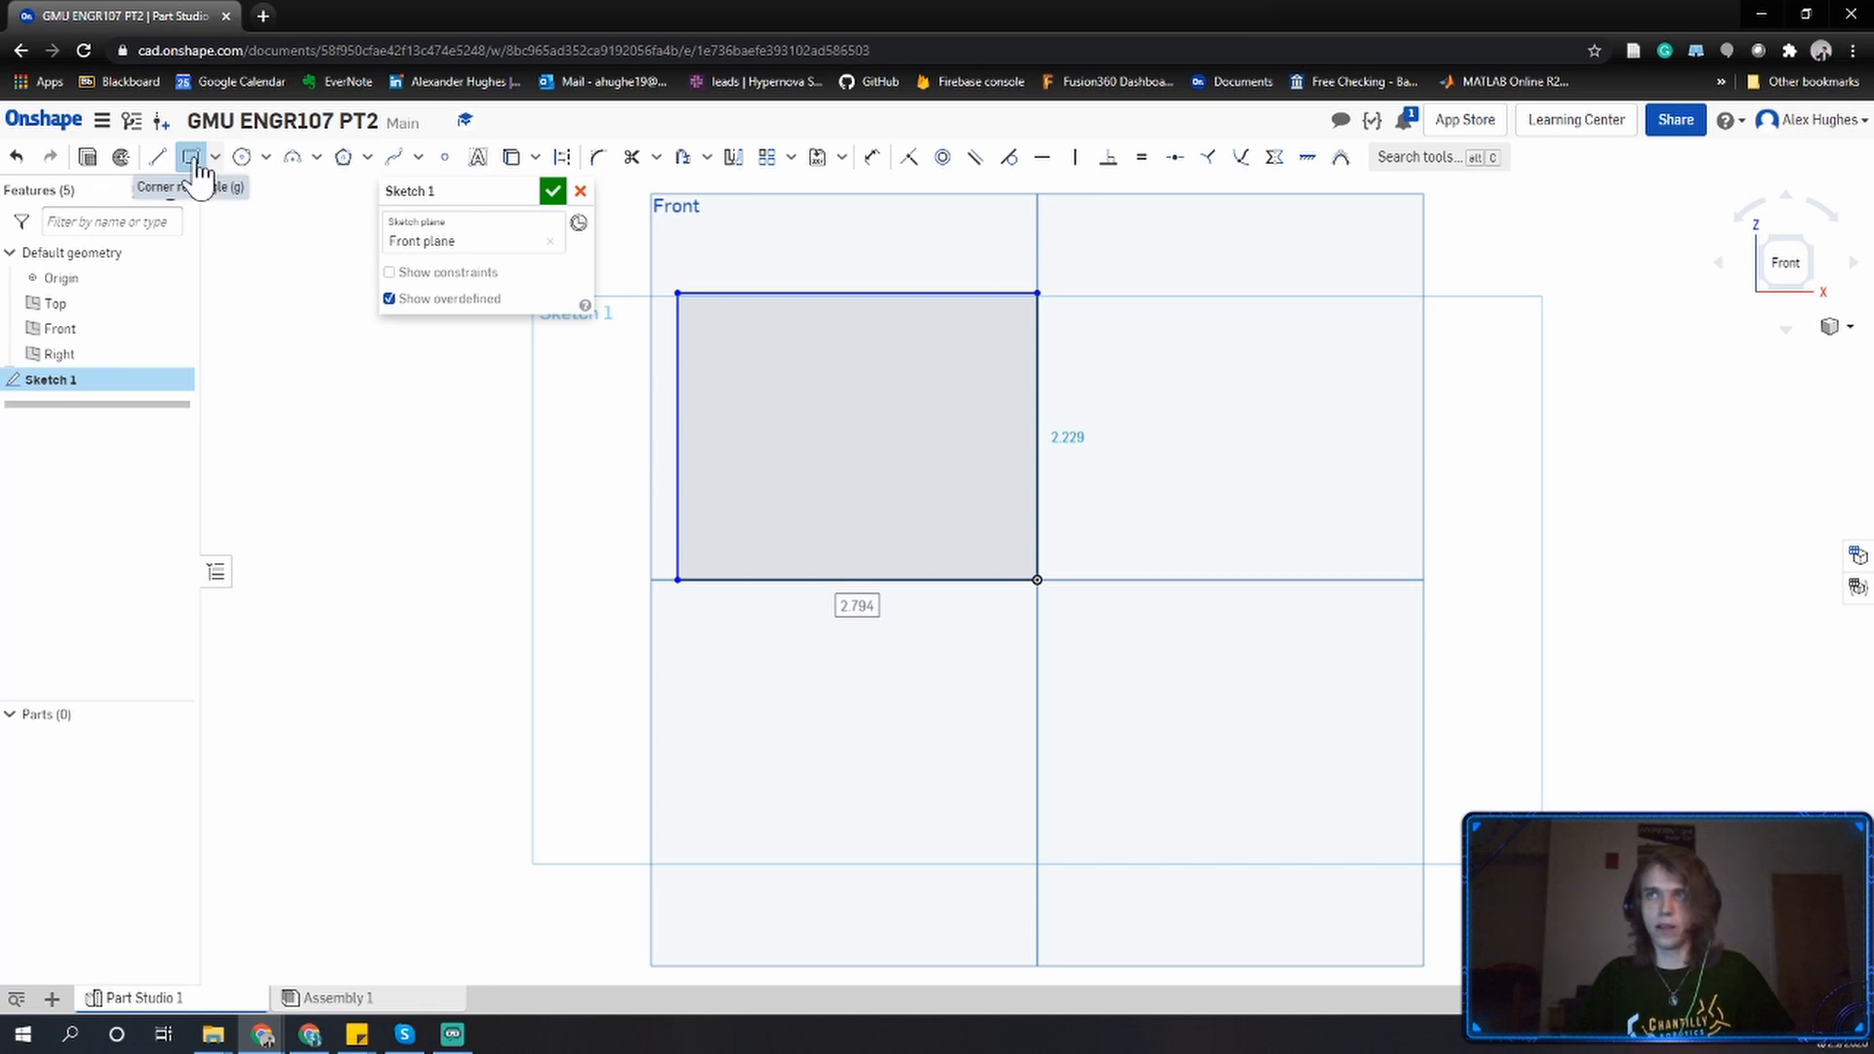
left_click(190, 158)
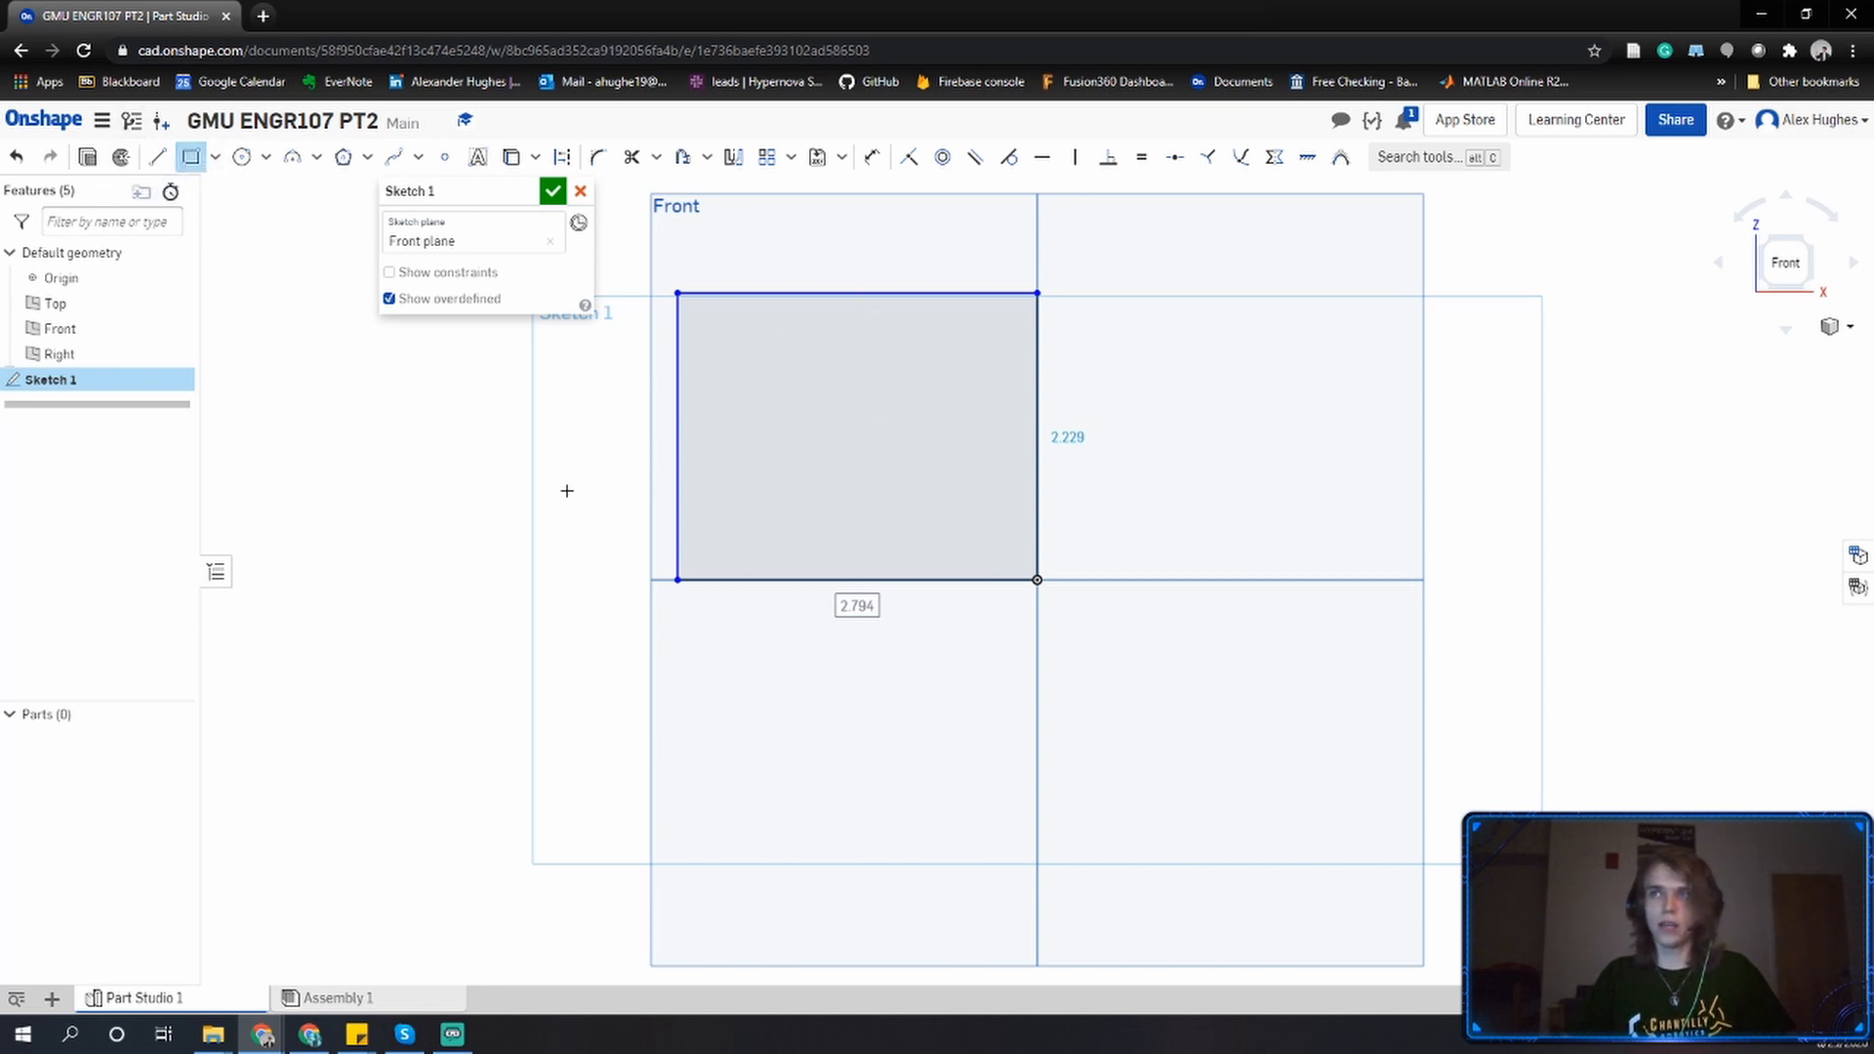
key("Escape")
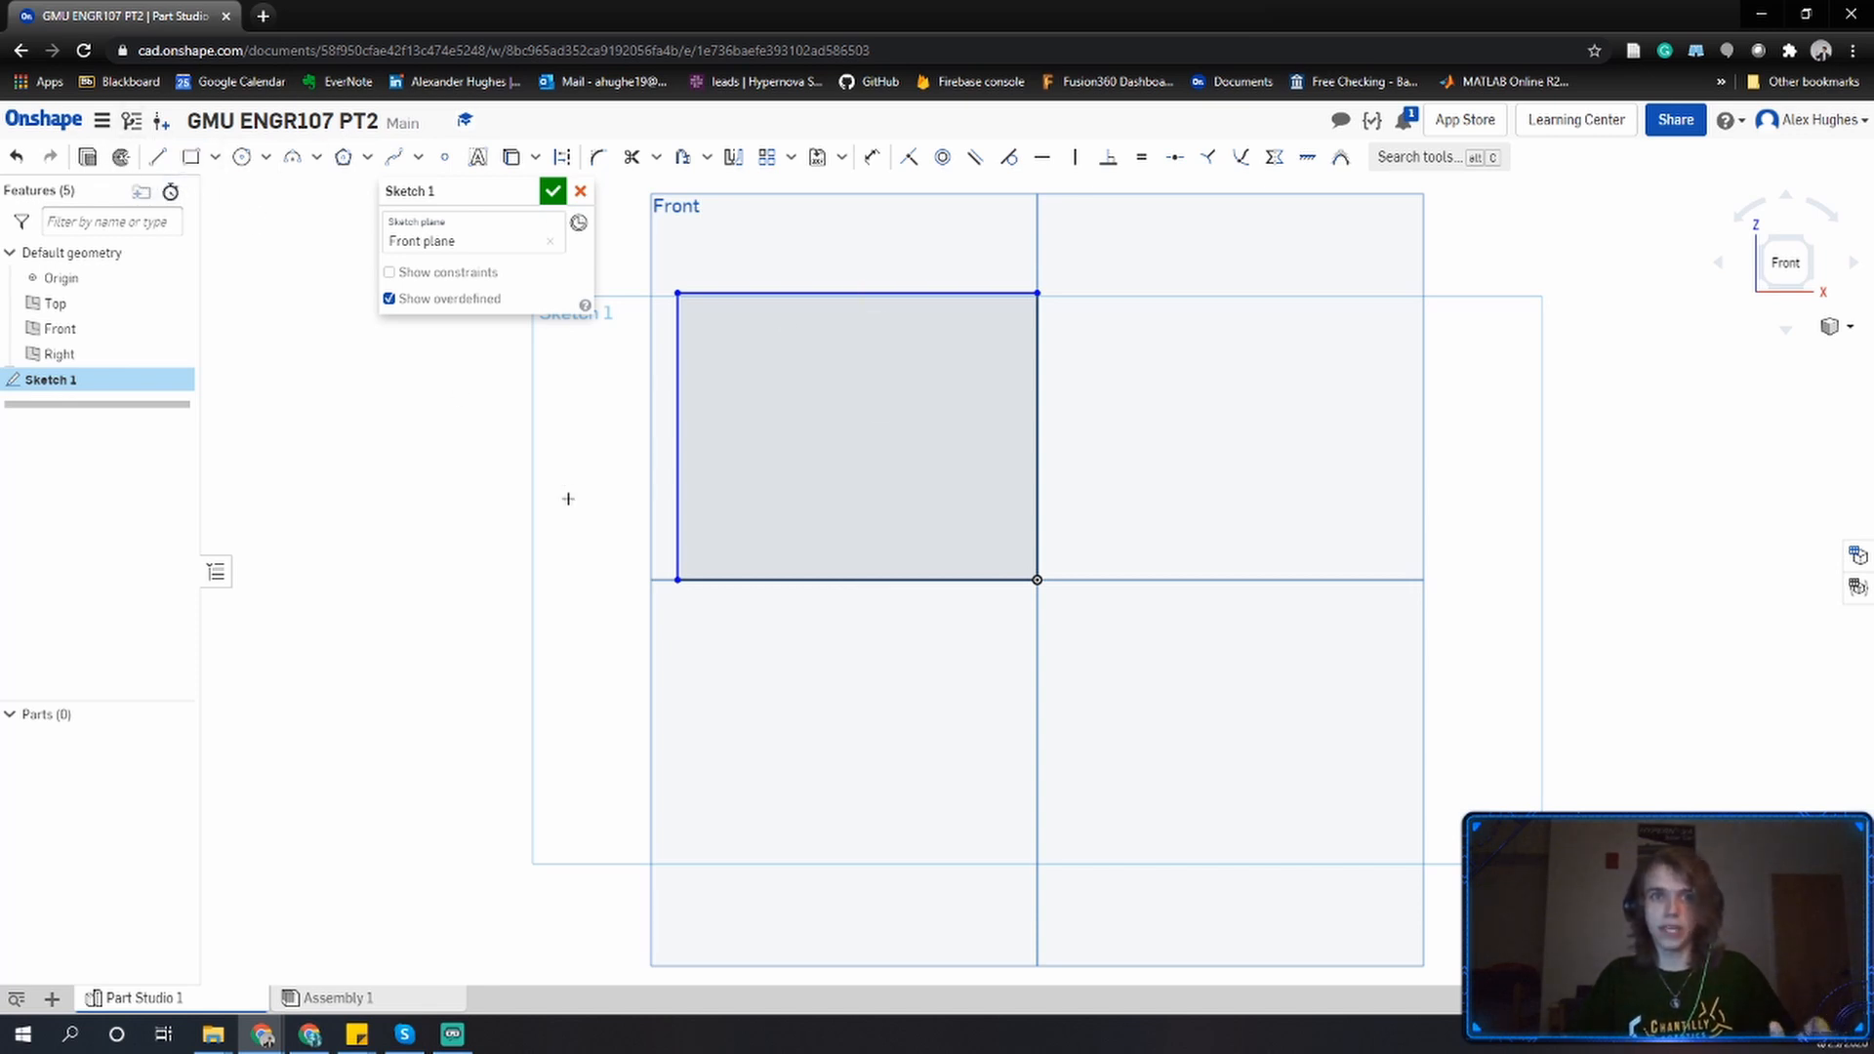
left_click(553, 191)
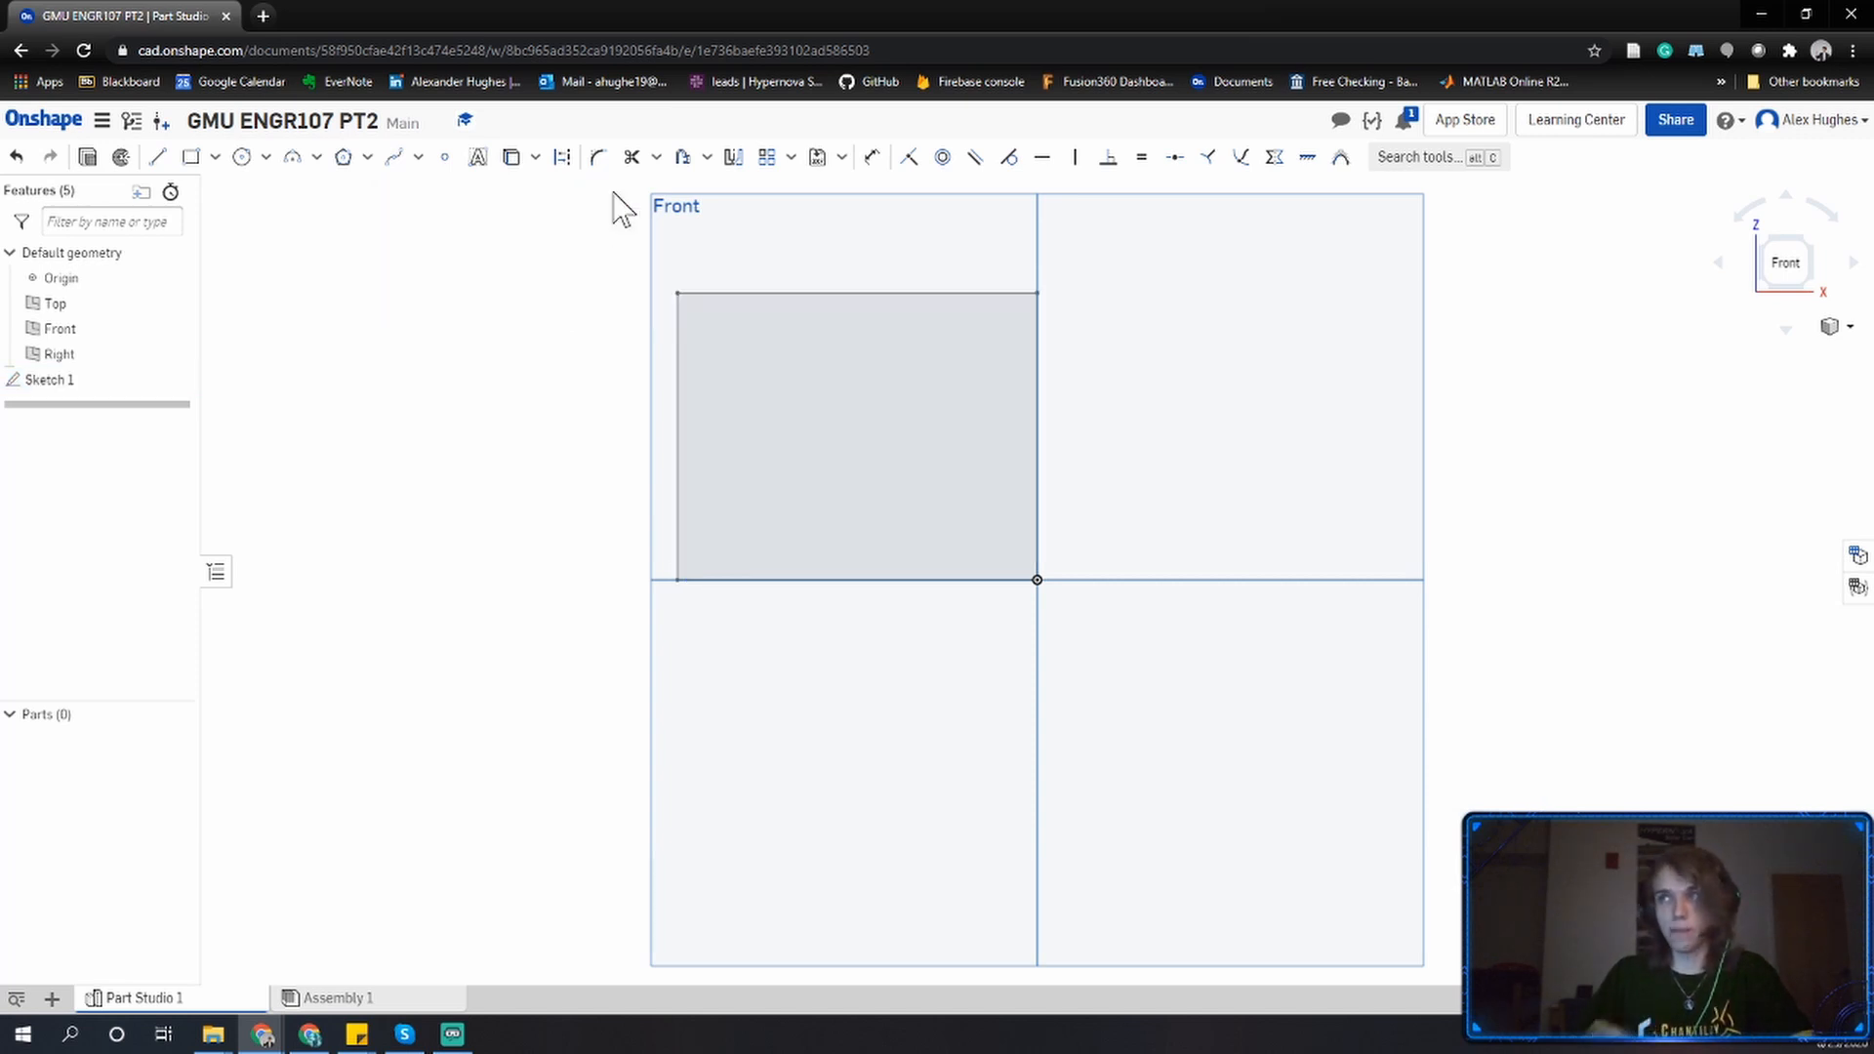
Orbit around the sketched rectangle and inspect it from the standard Front, Top and isometric views.
right_click_drag(954, 335, 1036, 350)
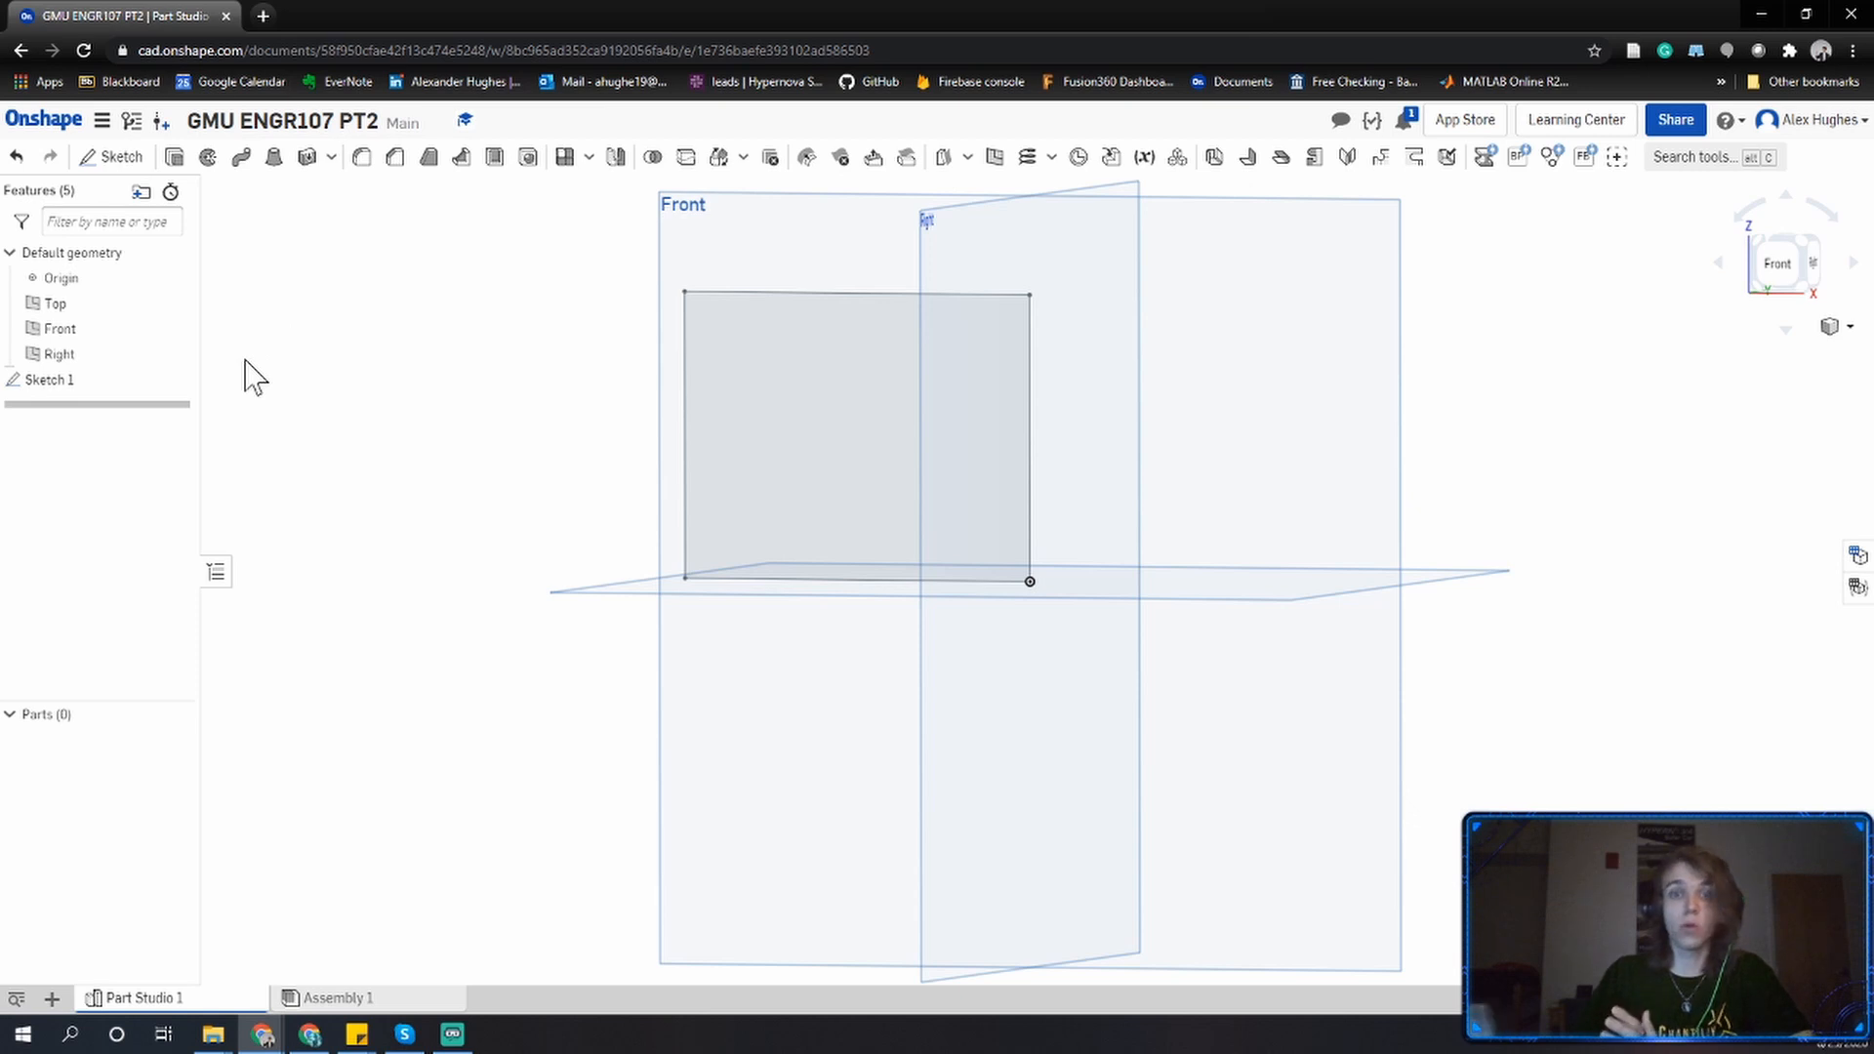
right_click_drag(426, 457, 430, 475)
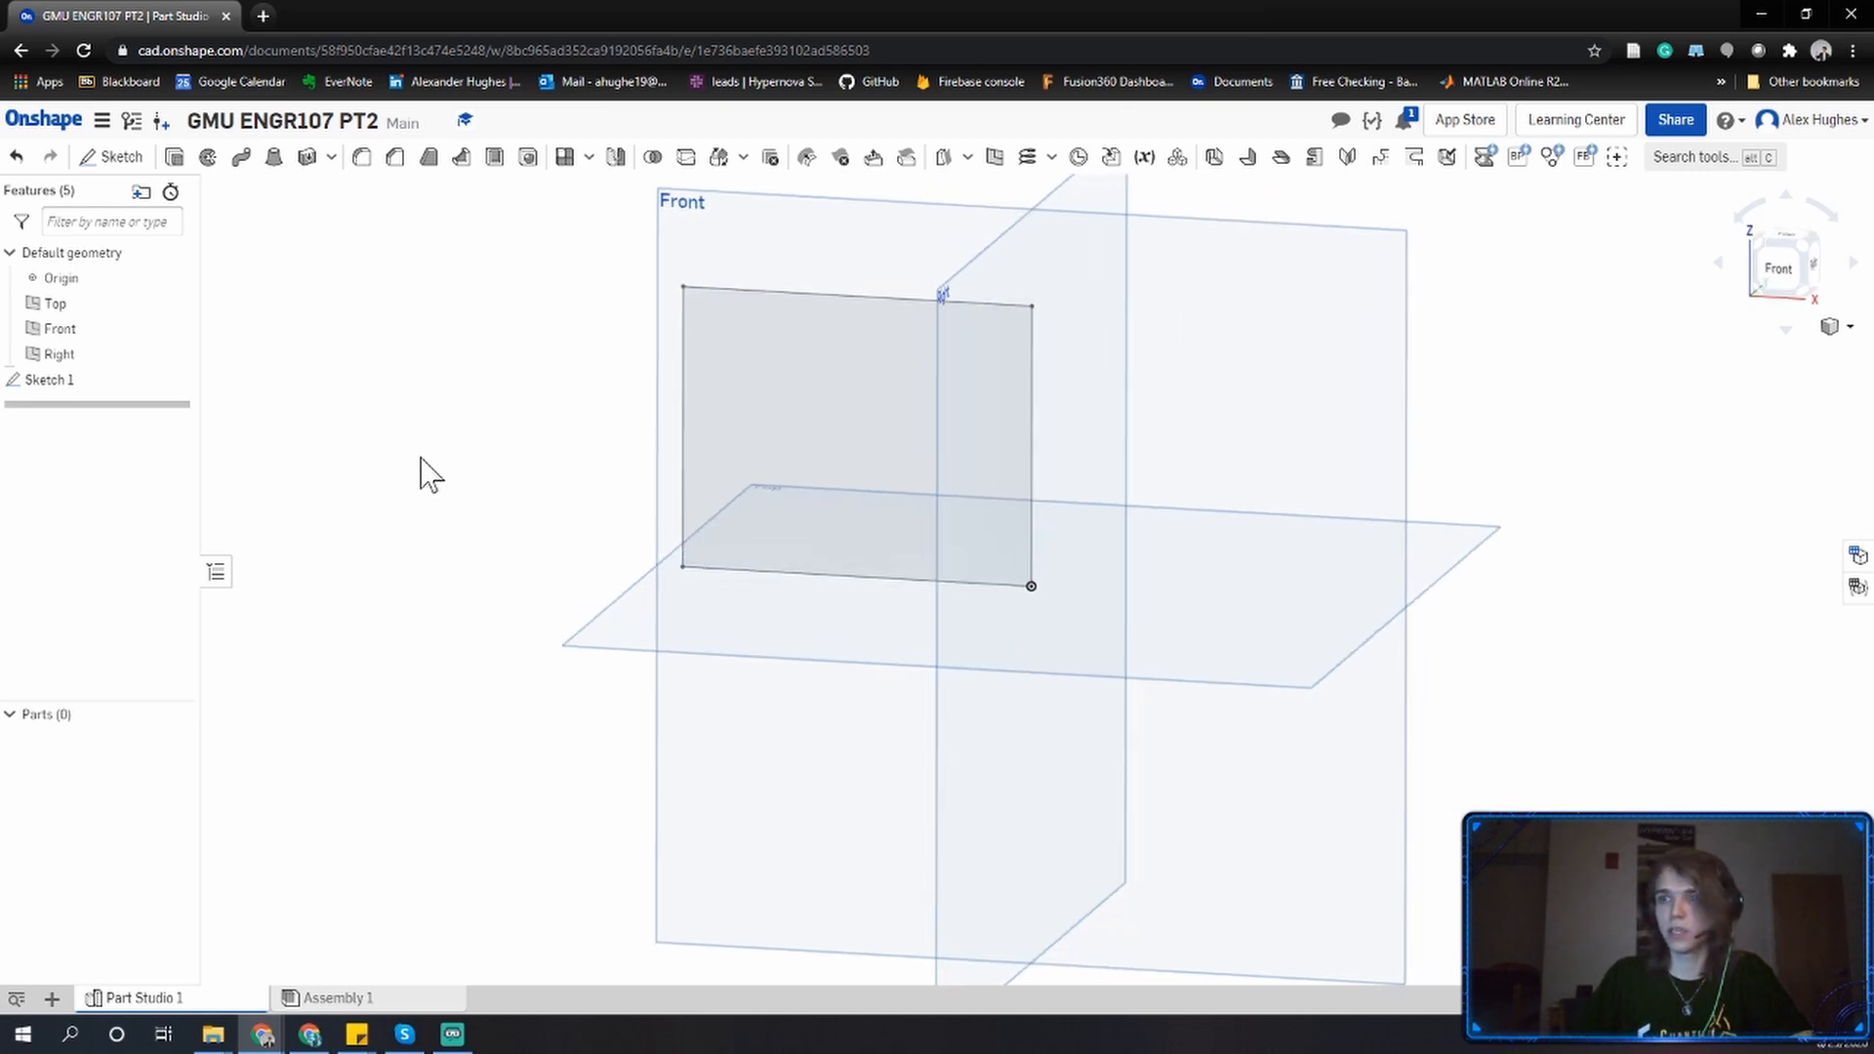
middle_click_drag(449, 317, 573, 372)
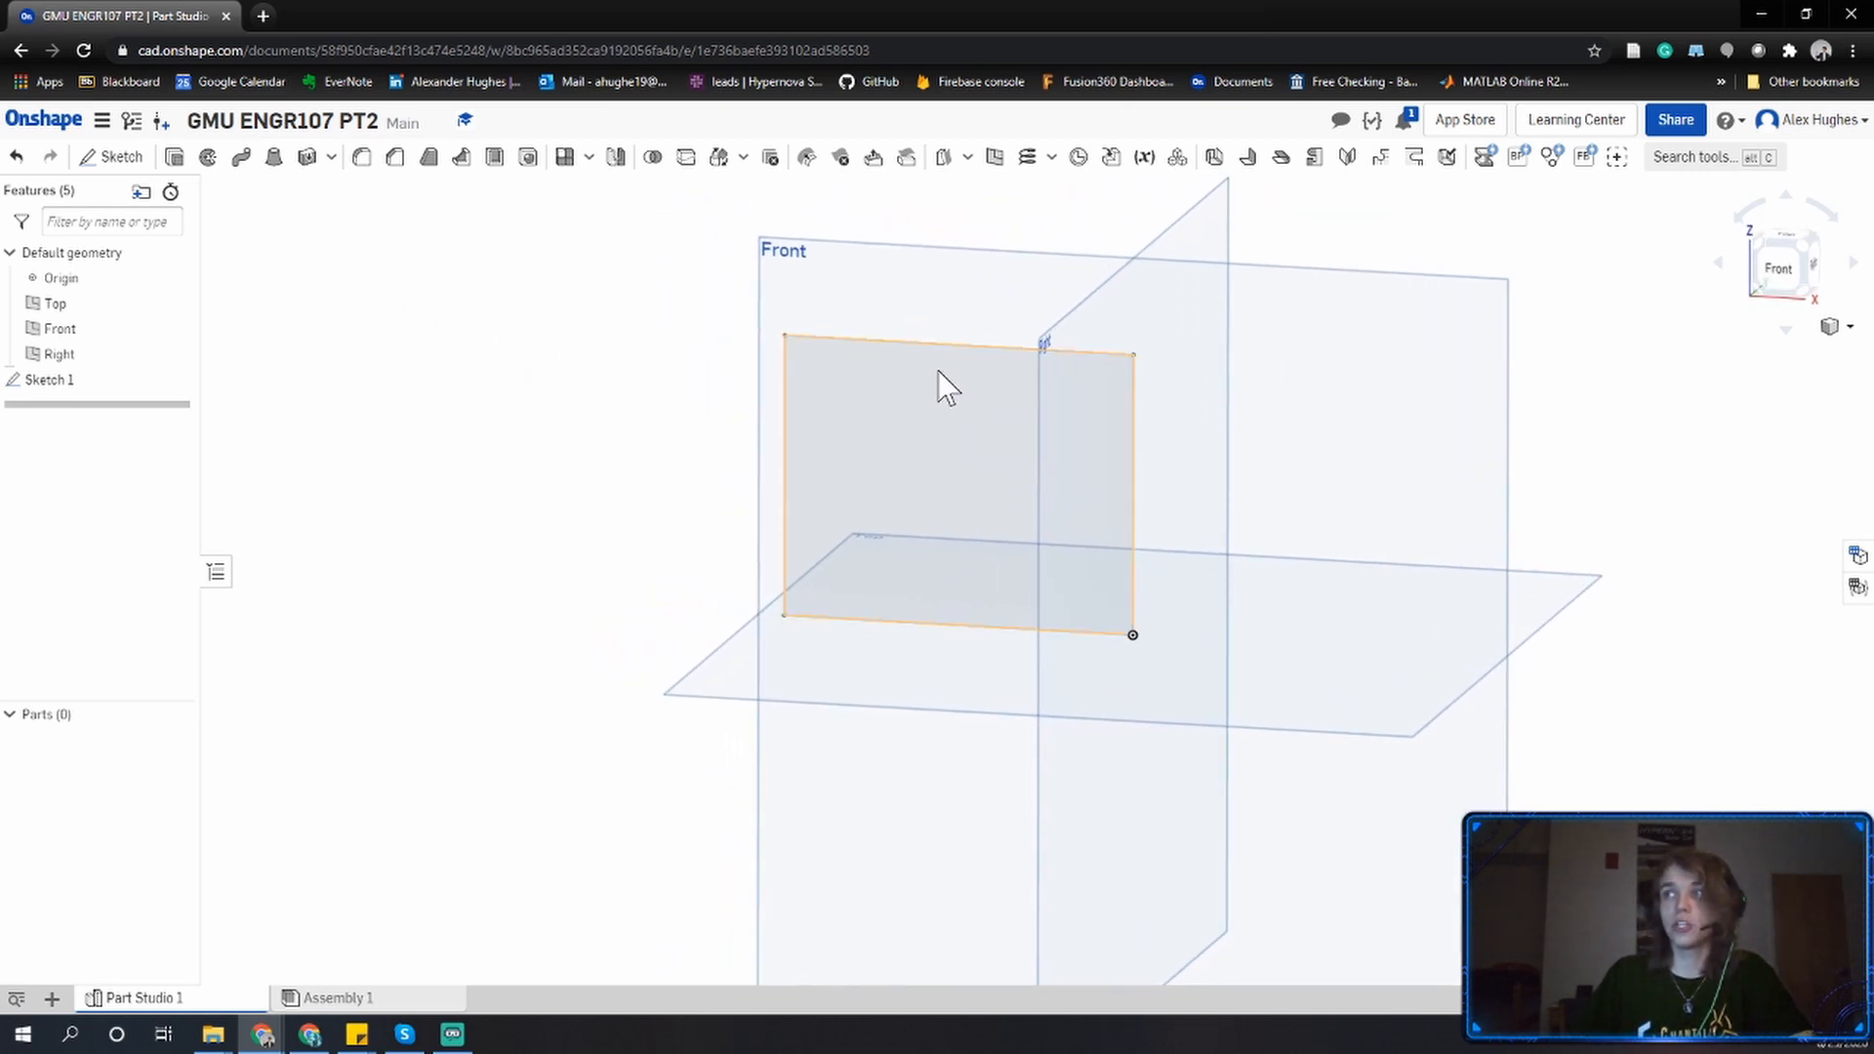
mouse_move(872, 394)
right_mouse_down()
mouse_move(891, 406)
mouse_move(761, 410)
mouse_move(862, 406)
right_mouse_up()
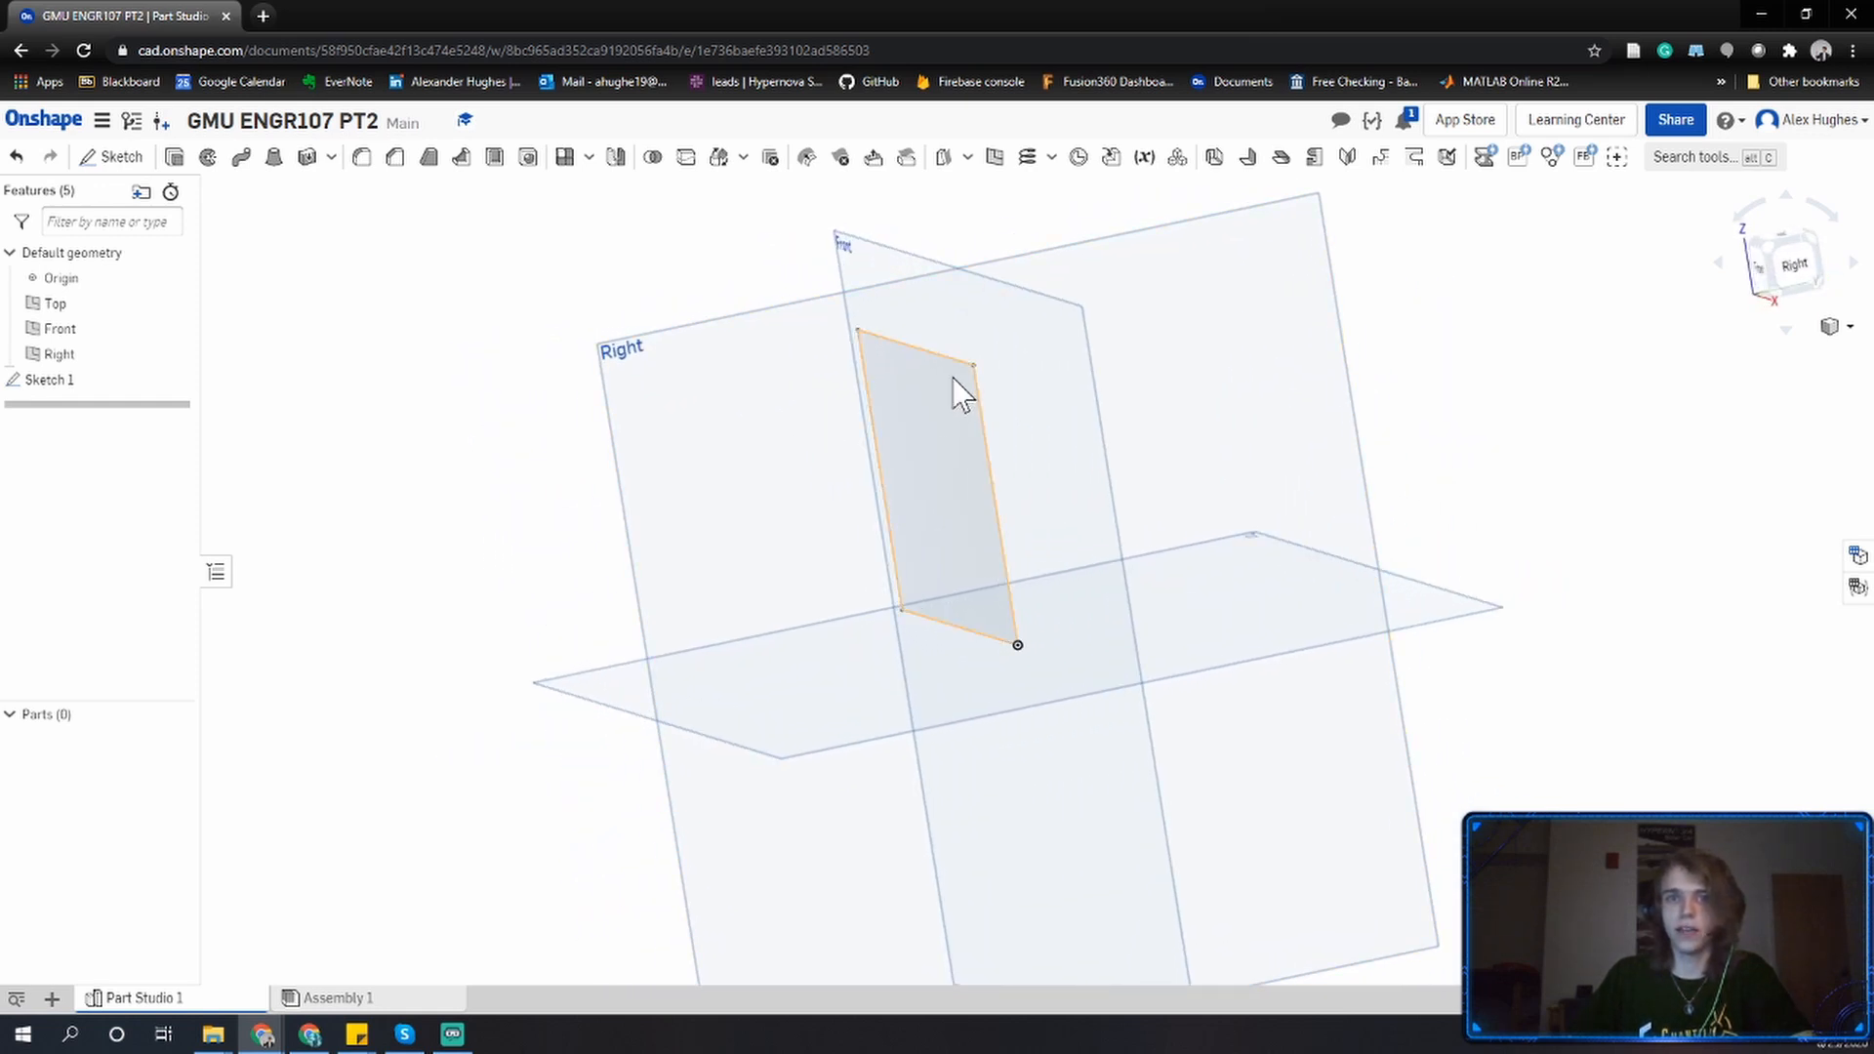
mouse_move(828, 277)
right_mouse_down()
mouse_move(879, 342)
mouse_move(898, 334)
right_mouse_up()
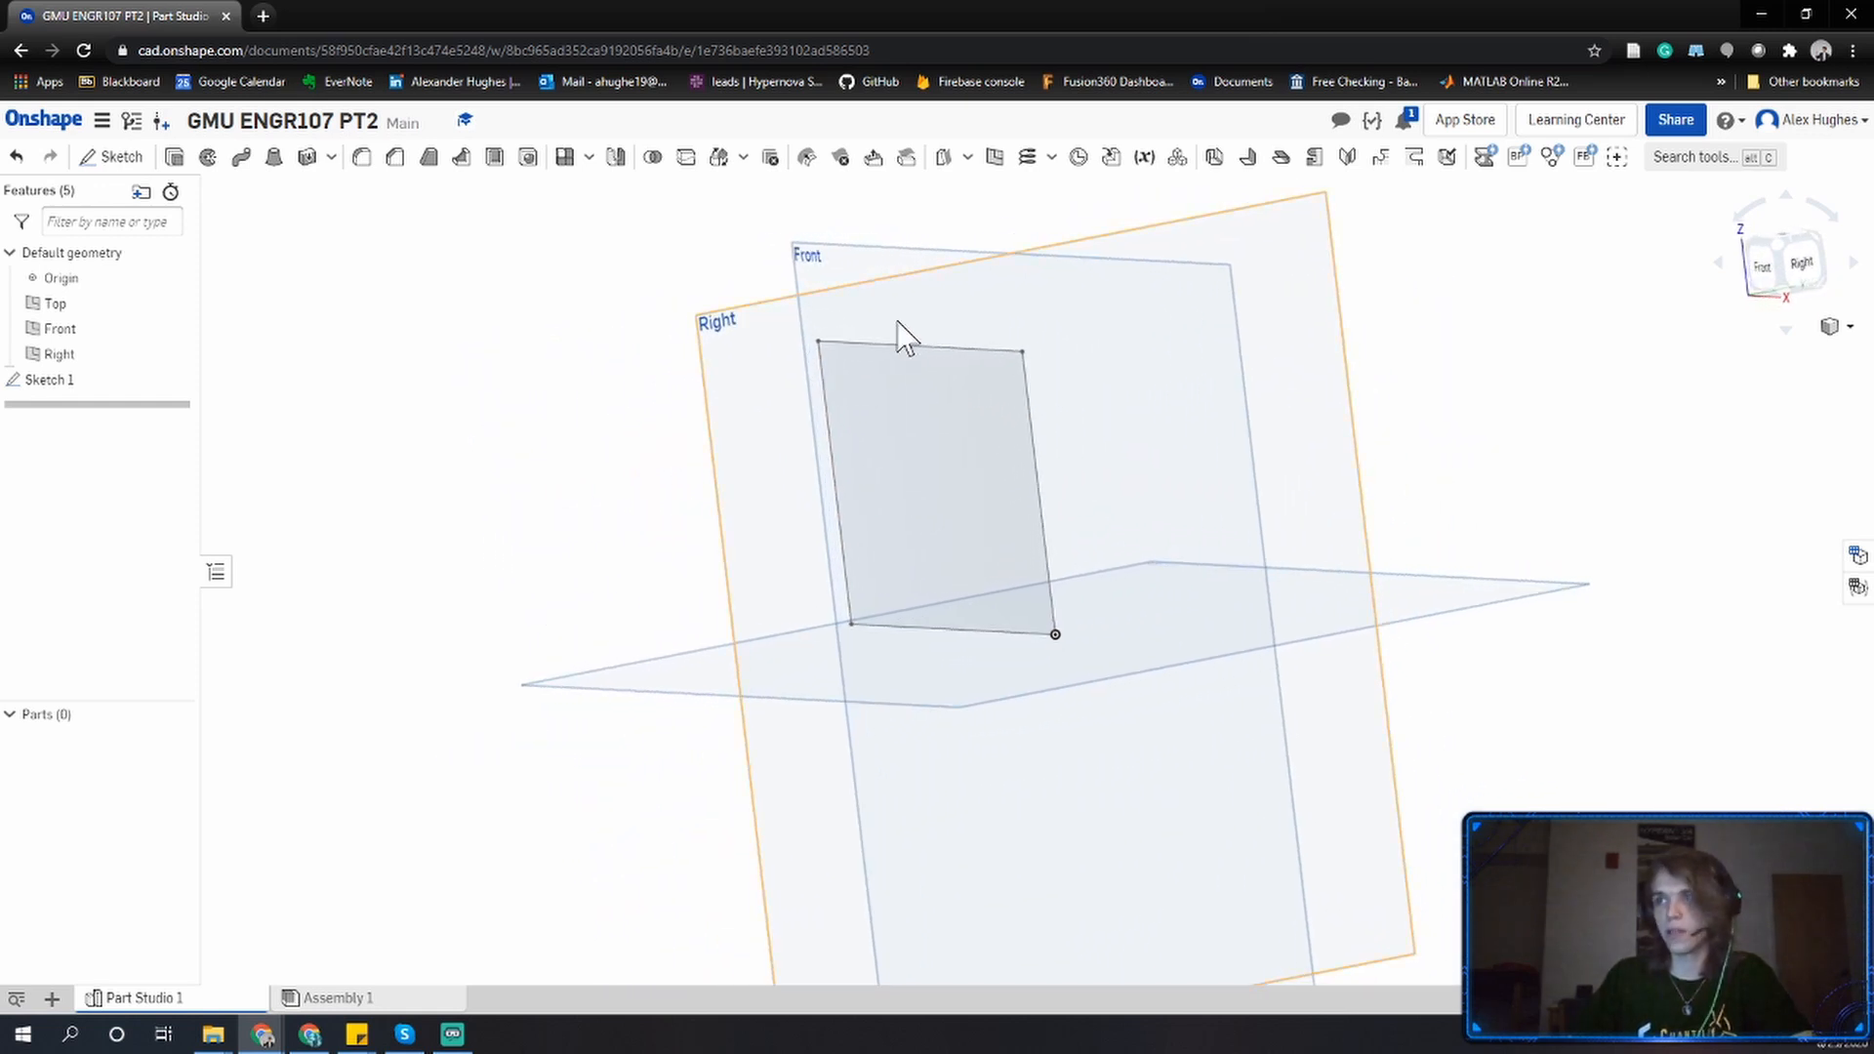
mouse_move(703, 359)
right_mouse_down()
mouse_move(785, 369)
mouse_move(761, 351)
mouse_move(913, 388)
mouse_move(878, 406)
mouse_move(898, 398)
right_mouse_up()
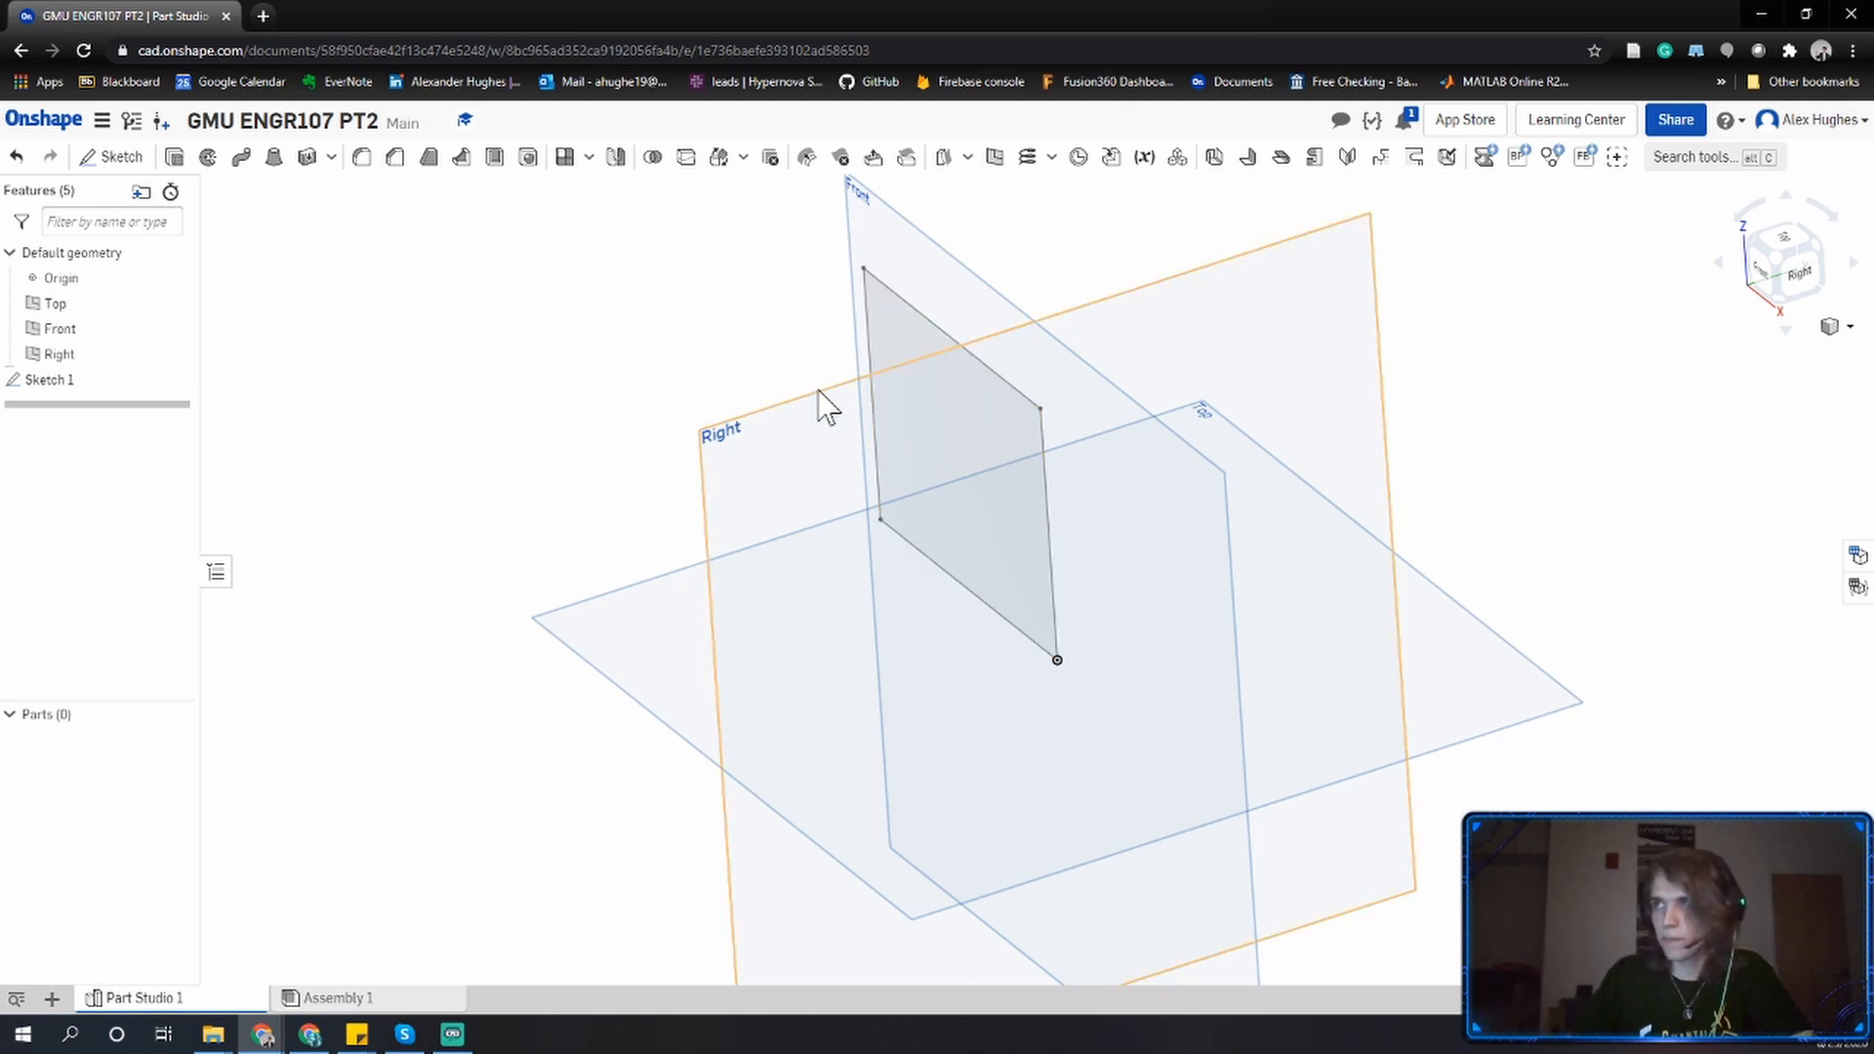
mouse_move(738, 391)
right_mouse_down()
mouse_move(882, 372)
mouse_move(992, 406)
mouse_move(968, 444)
mouse_move(820, 385)
mouse_move(709, 444)
mouse_move(673, 435)
mouse_move(770, 406)
right_mouse_up()
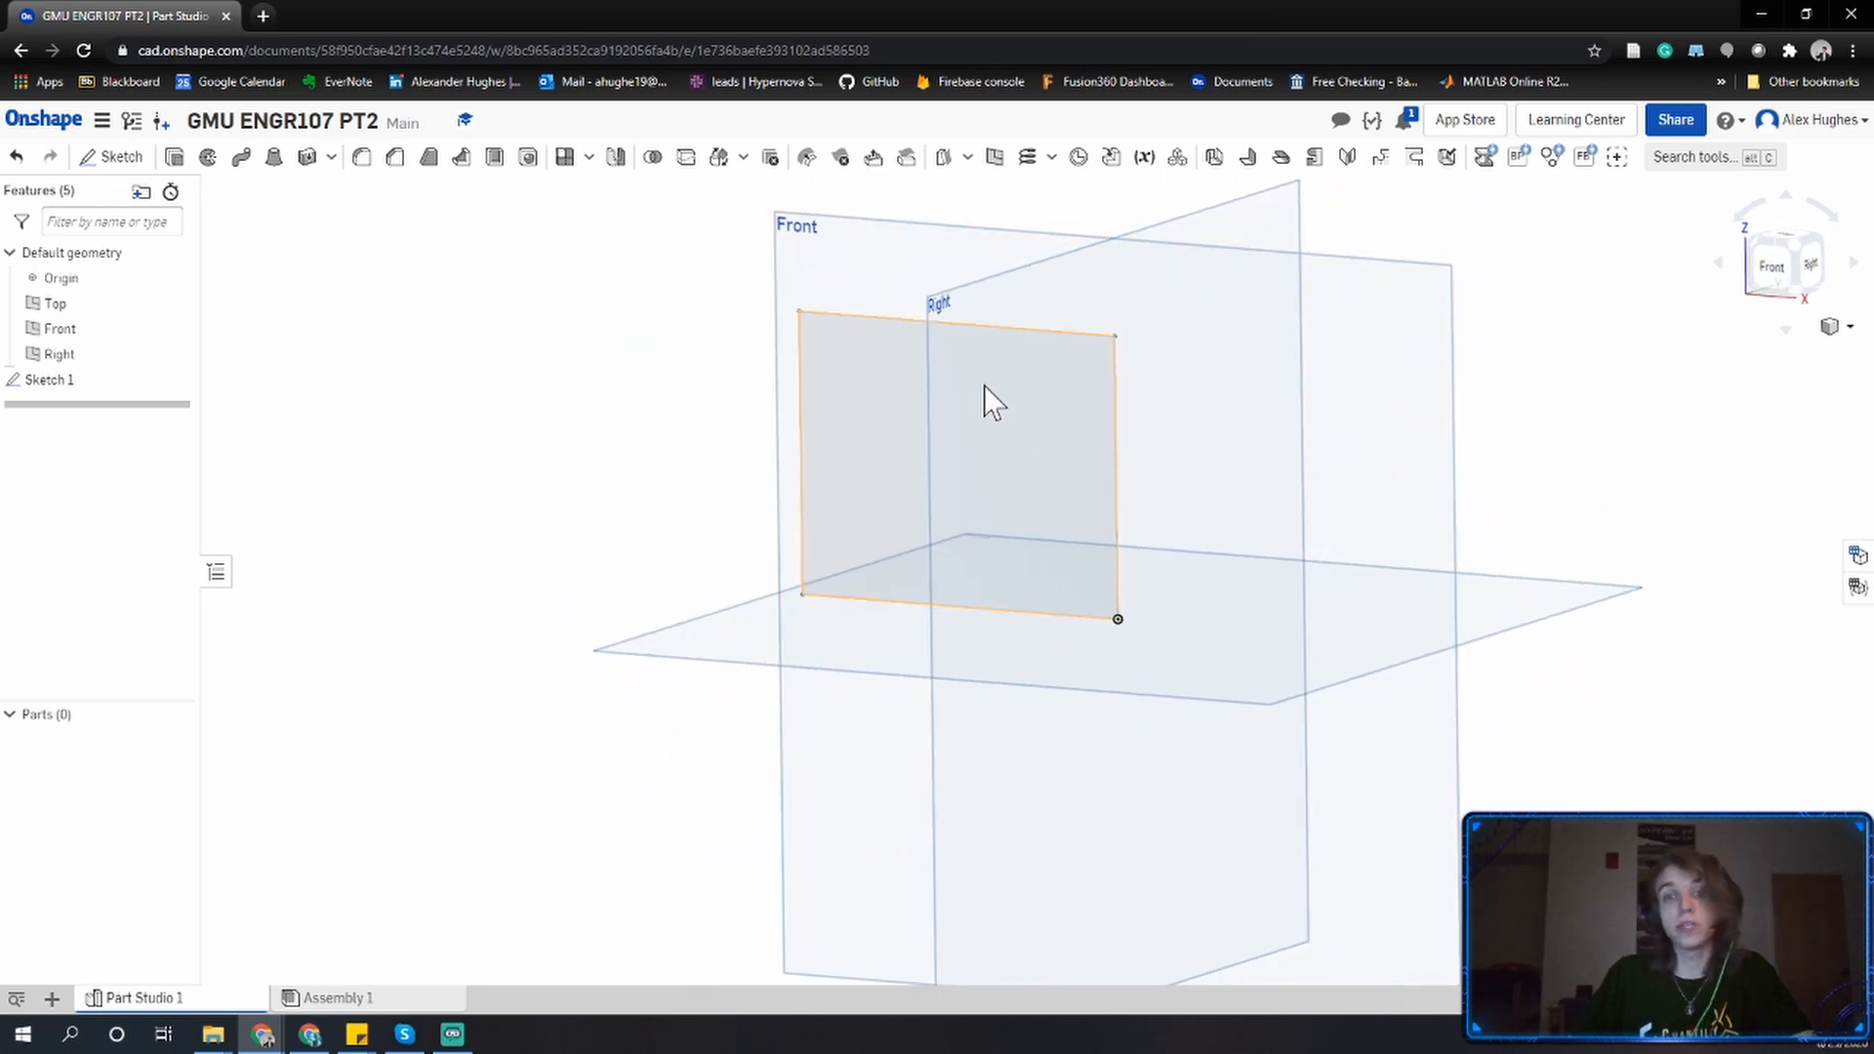
mouse_move(1077, 365)
middle_mouse_down()
mouse_move(712, 511)
mouse_move(719, 489)
mouse_move(985, 393)
middle_mouse_up()
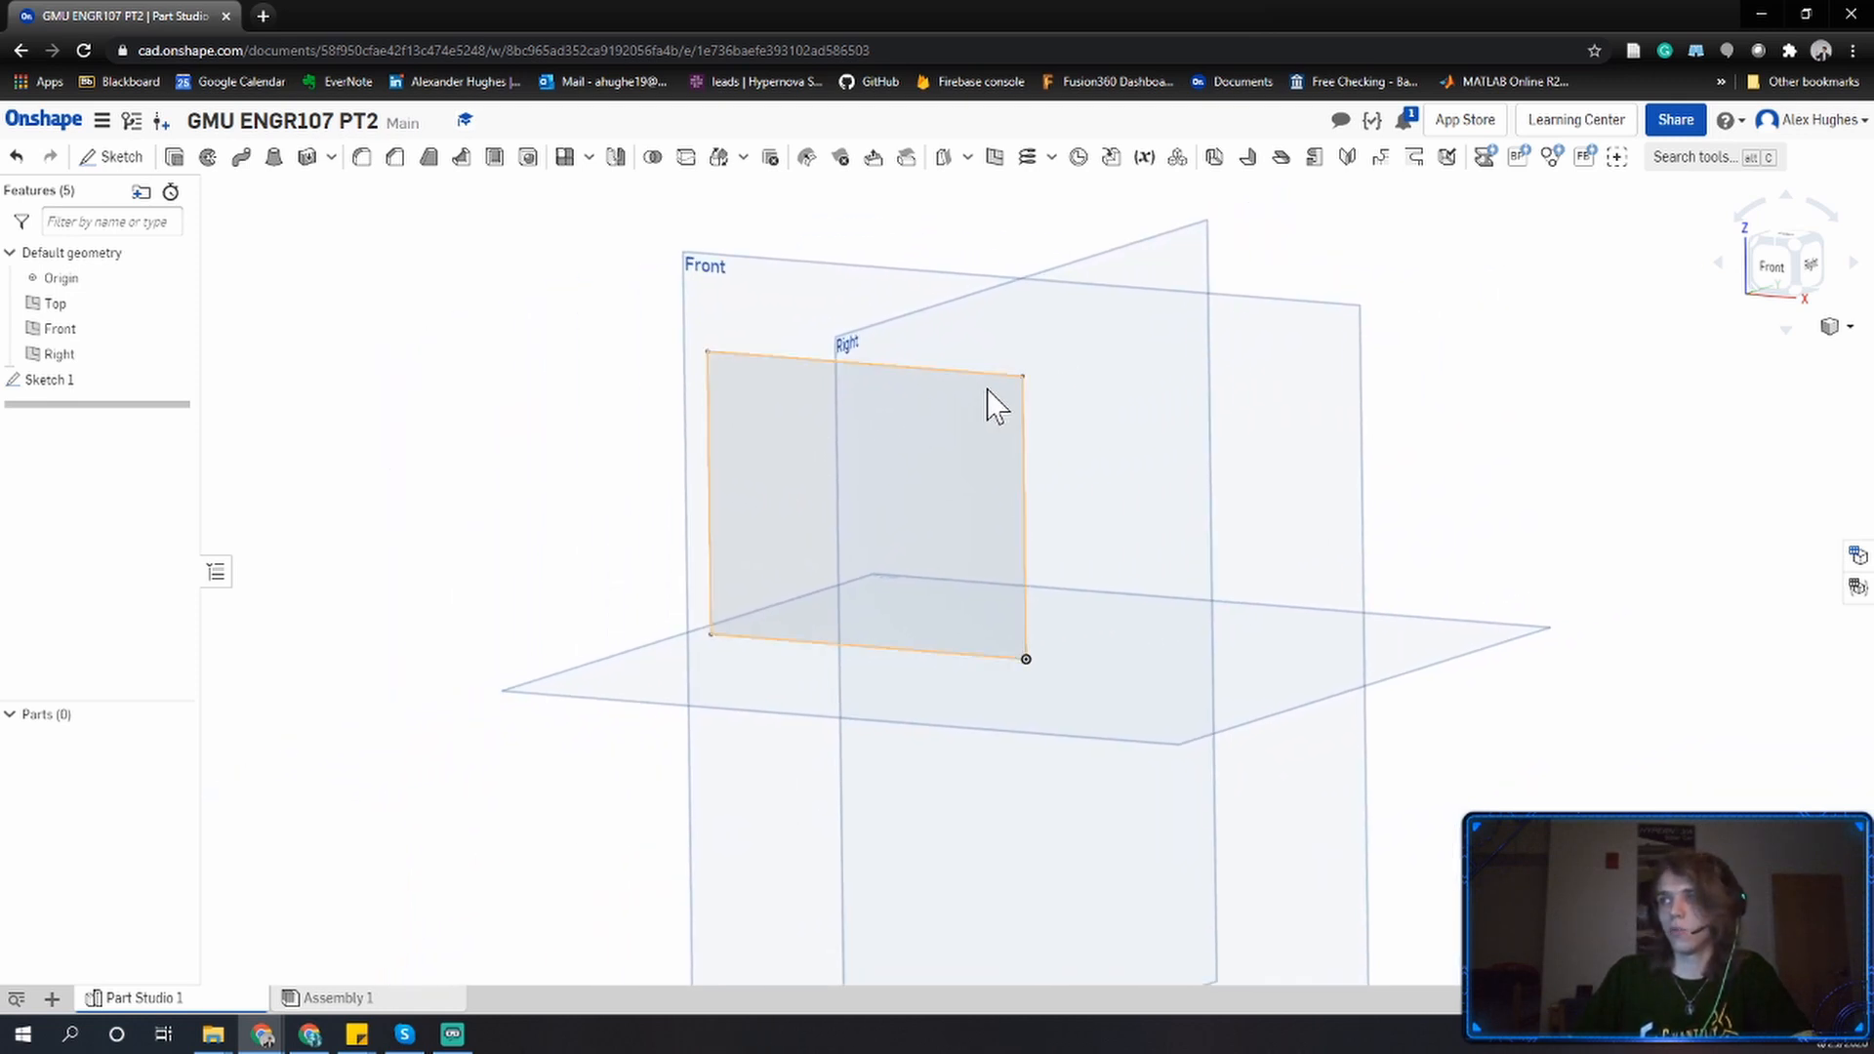
mouse_move(987, 400)
right_mouse_down()
mouse_move(1116, 422)
mouse_move(978, 408)
mouse_move(916, 483)
mouse_move(816, 491)
mouse_move(874, 410)
mouse_move(946, 432)
mouse_move(1012, 419)
mouse_move(832, 401)
mouse_move(878, 536)
mouse_move(836, 401)
mouse_move(868, 503)
right_mouse_up()
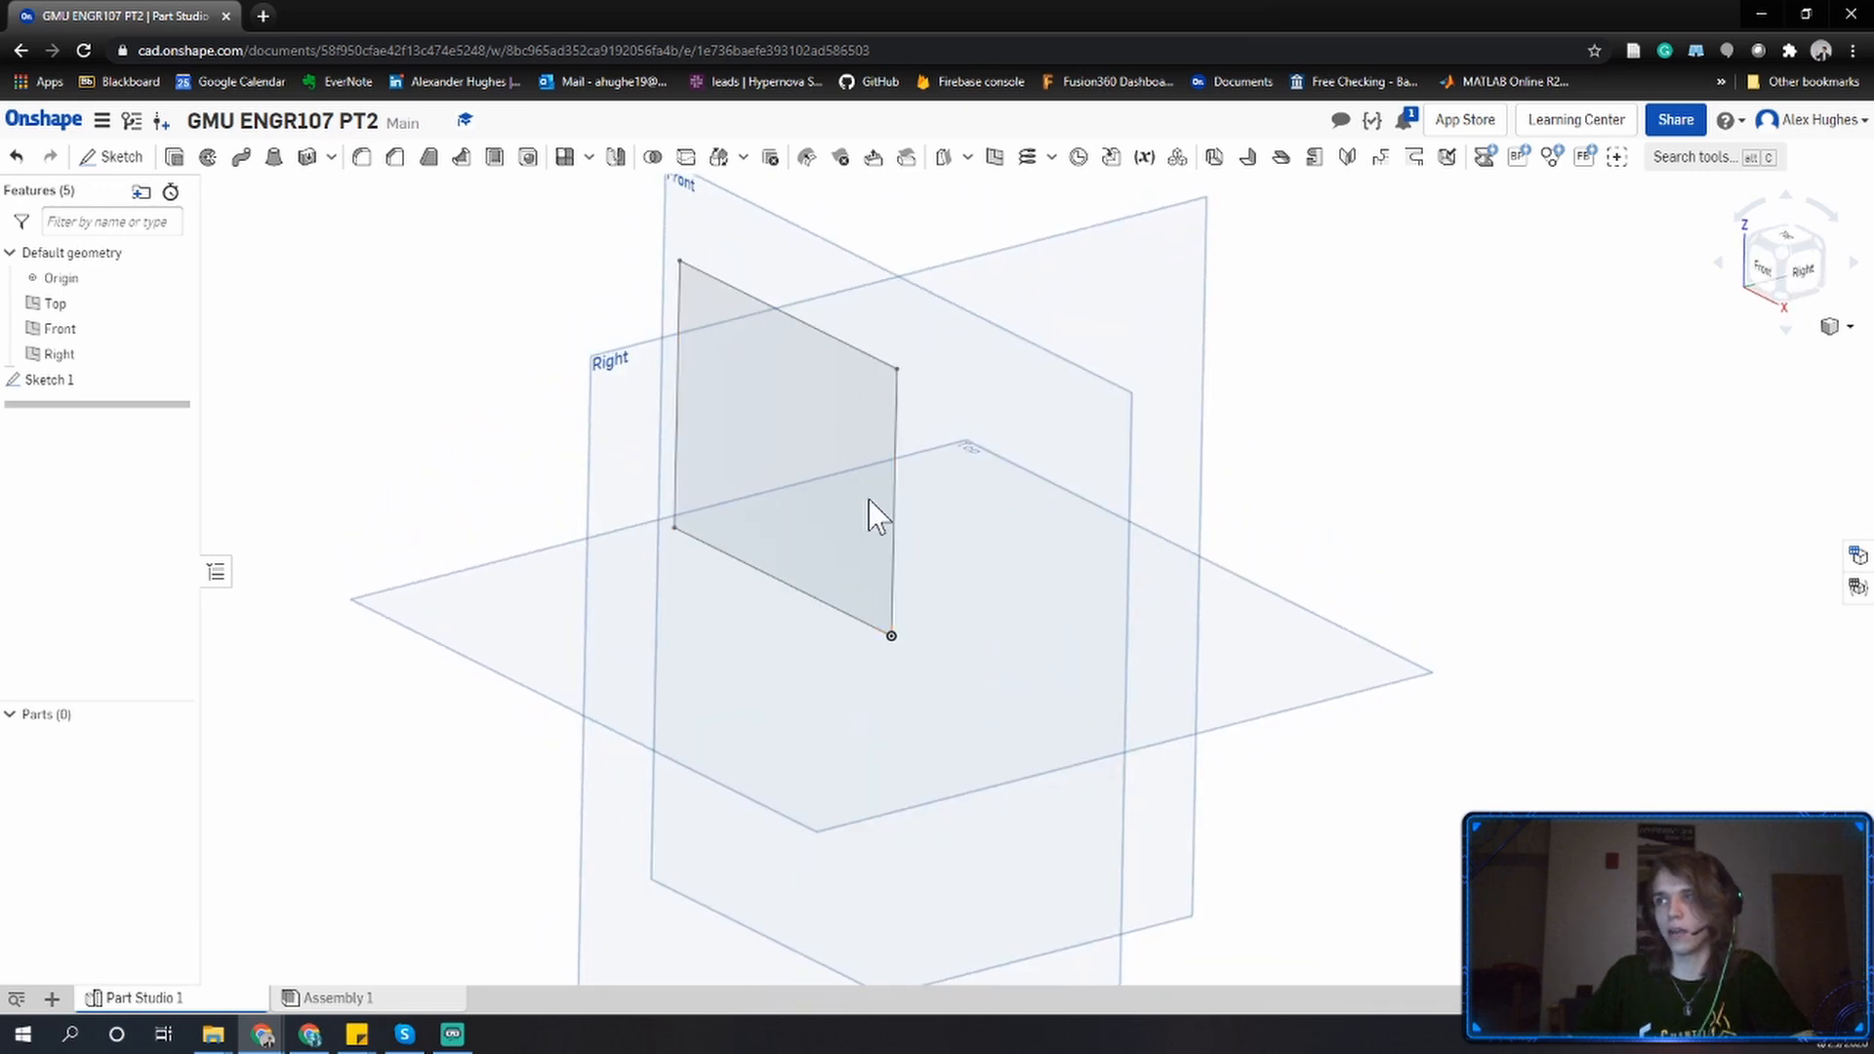
middle_click_drag(869, 500, 899, 582)
right_click_drag(900, 582, 907, 587)
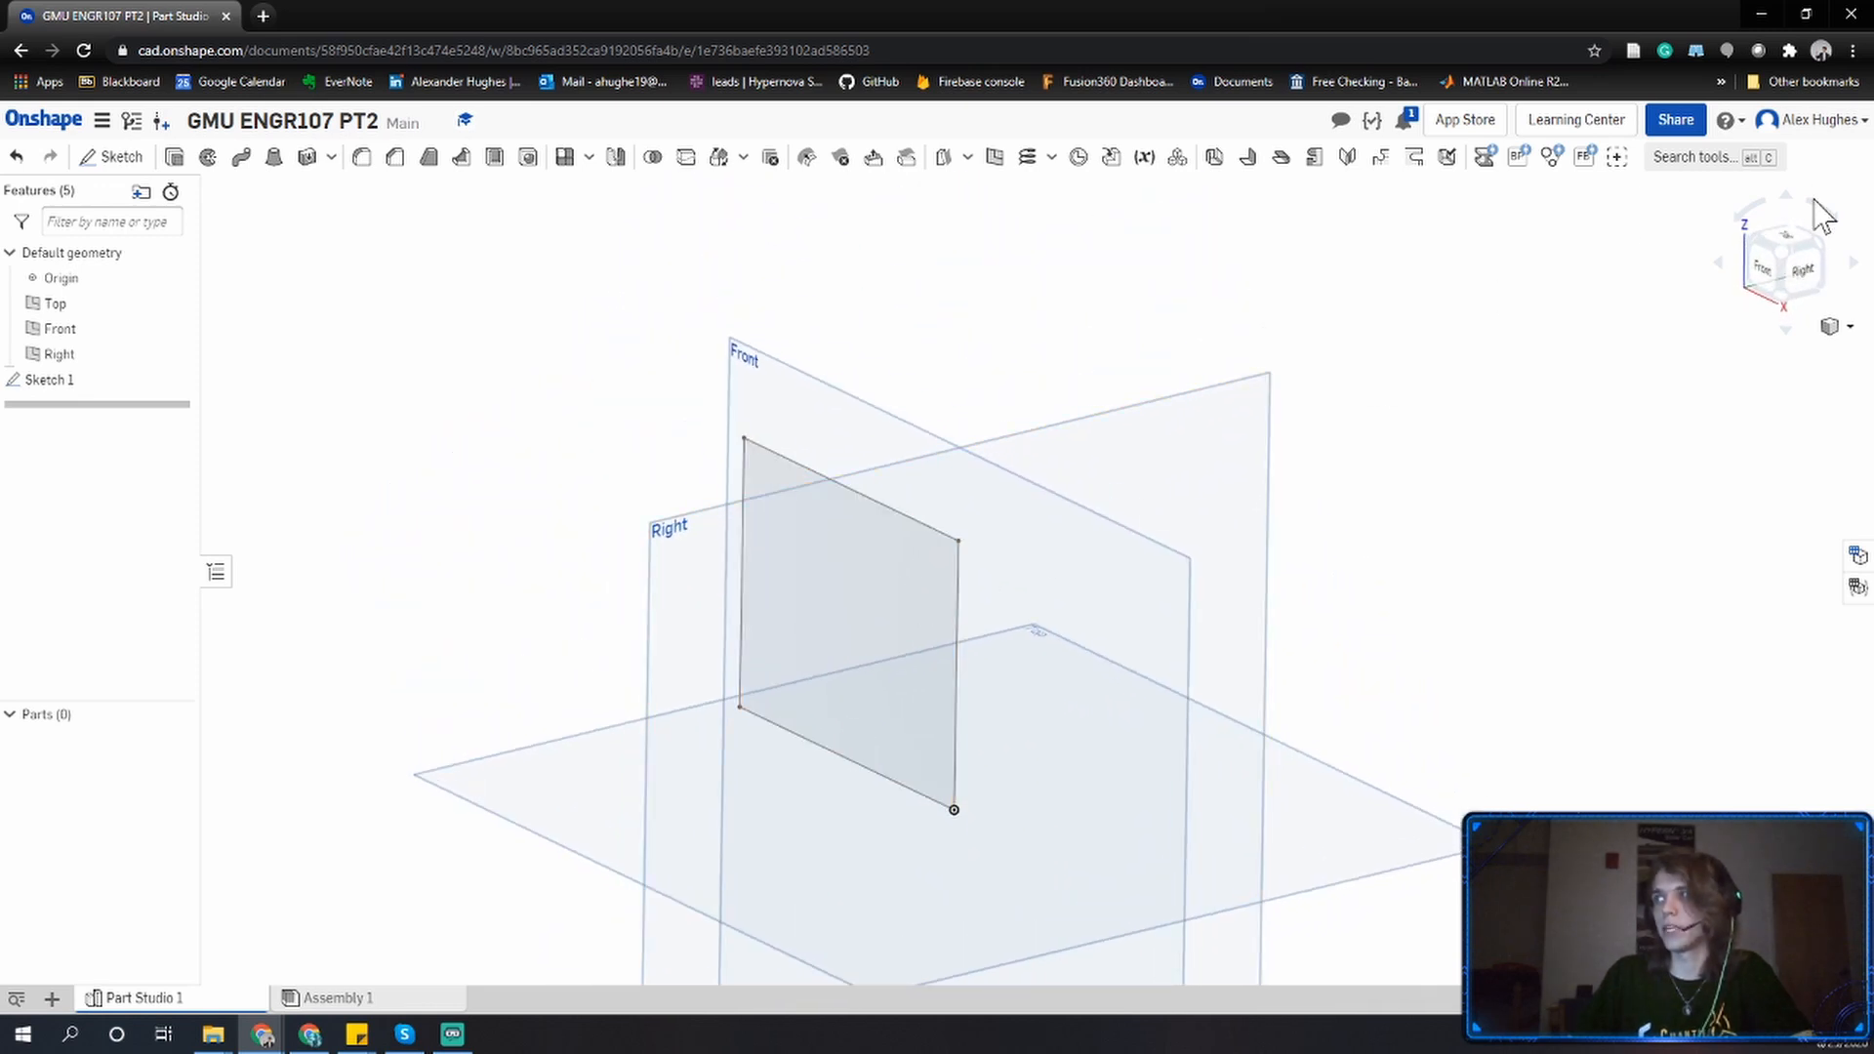
left_click(1784, 255)
left_click(1771, 273)
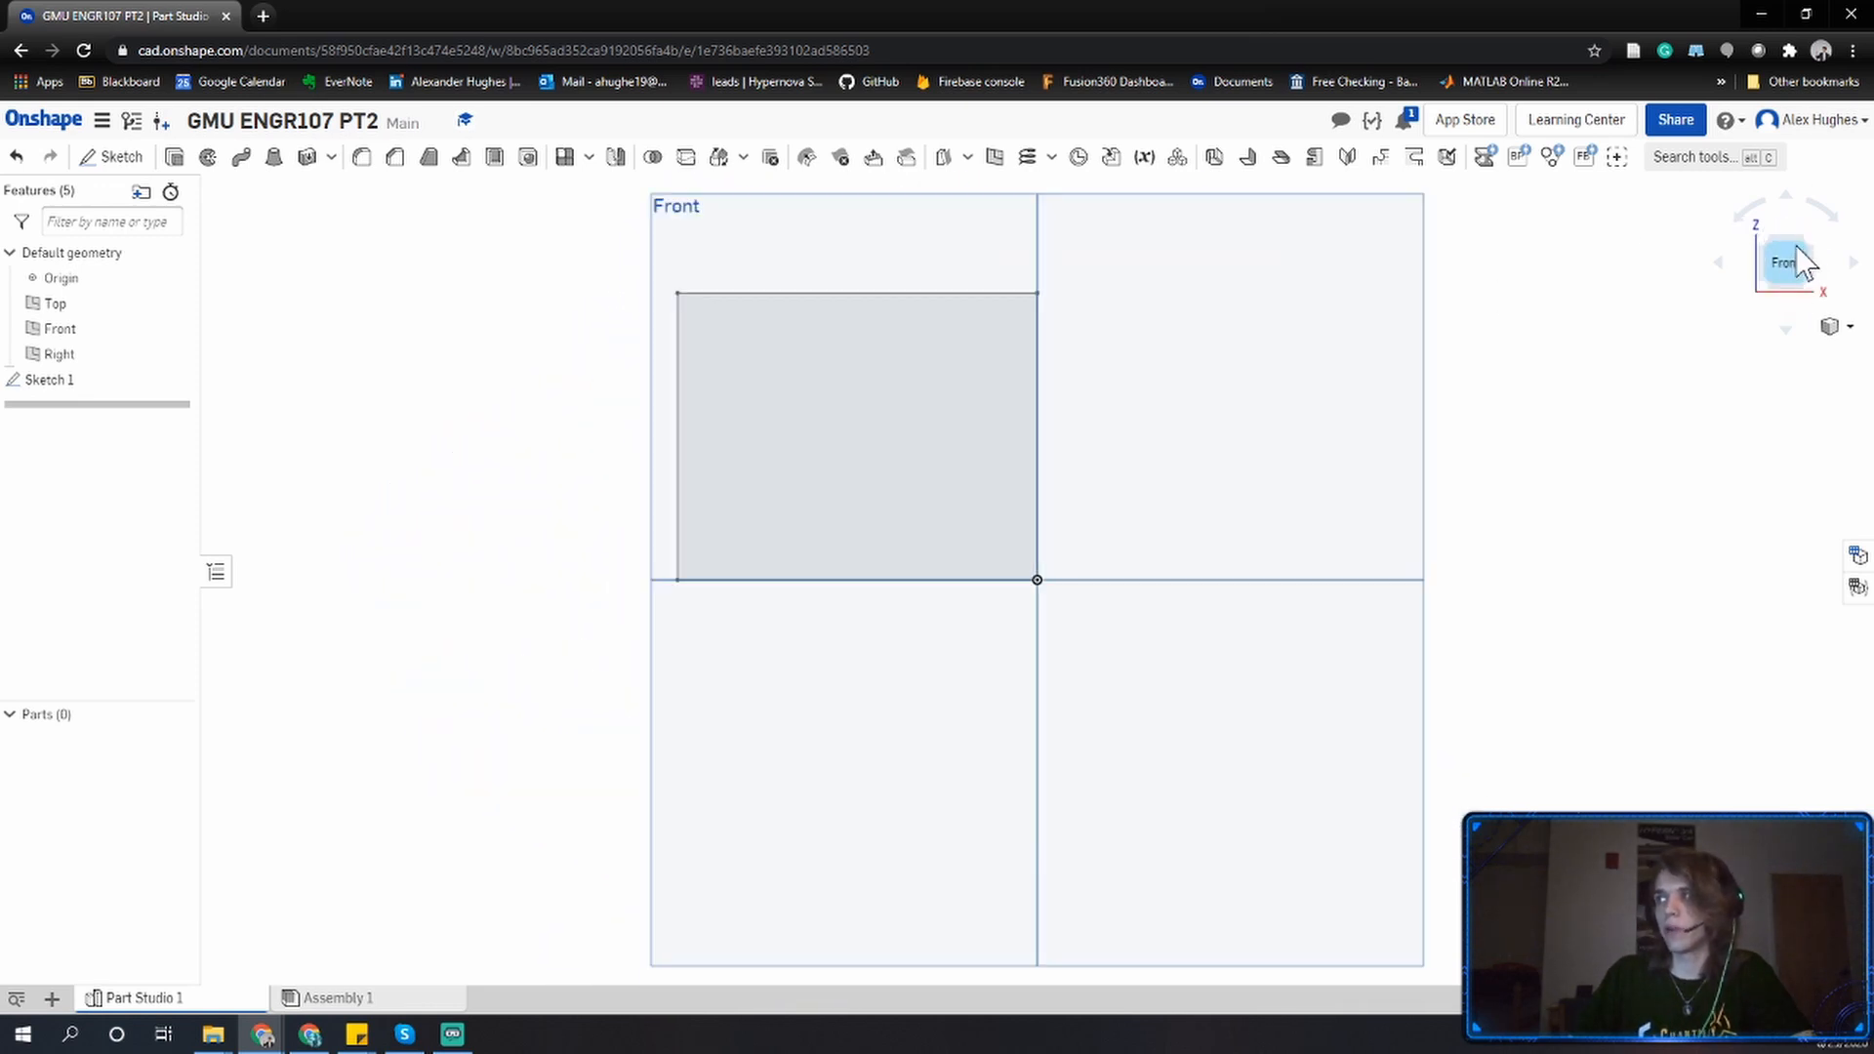
left_click(1807, 245)
left_click(1792, 258)
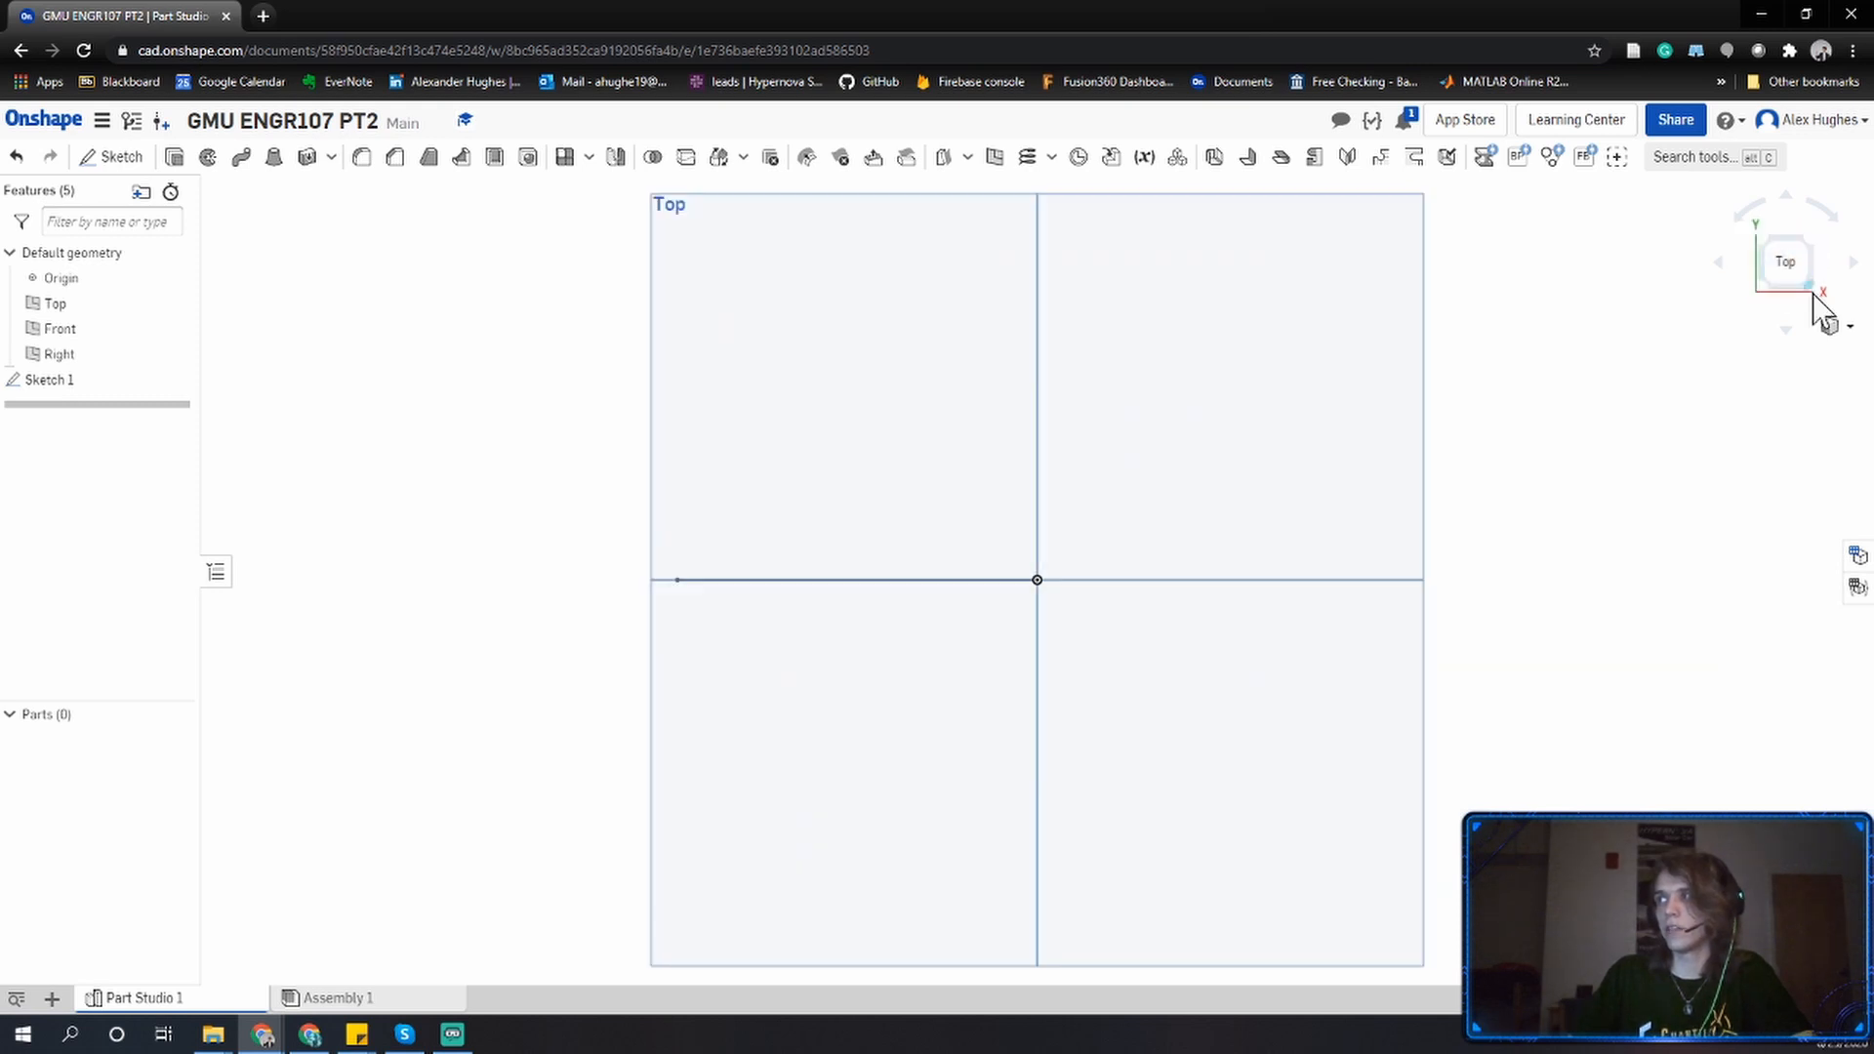
left_click(1811, 293)
left_click(1811, 272)
left_click(1764, 243)
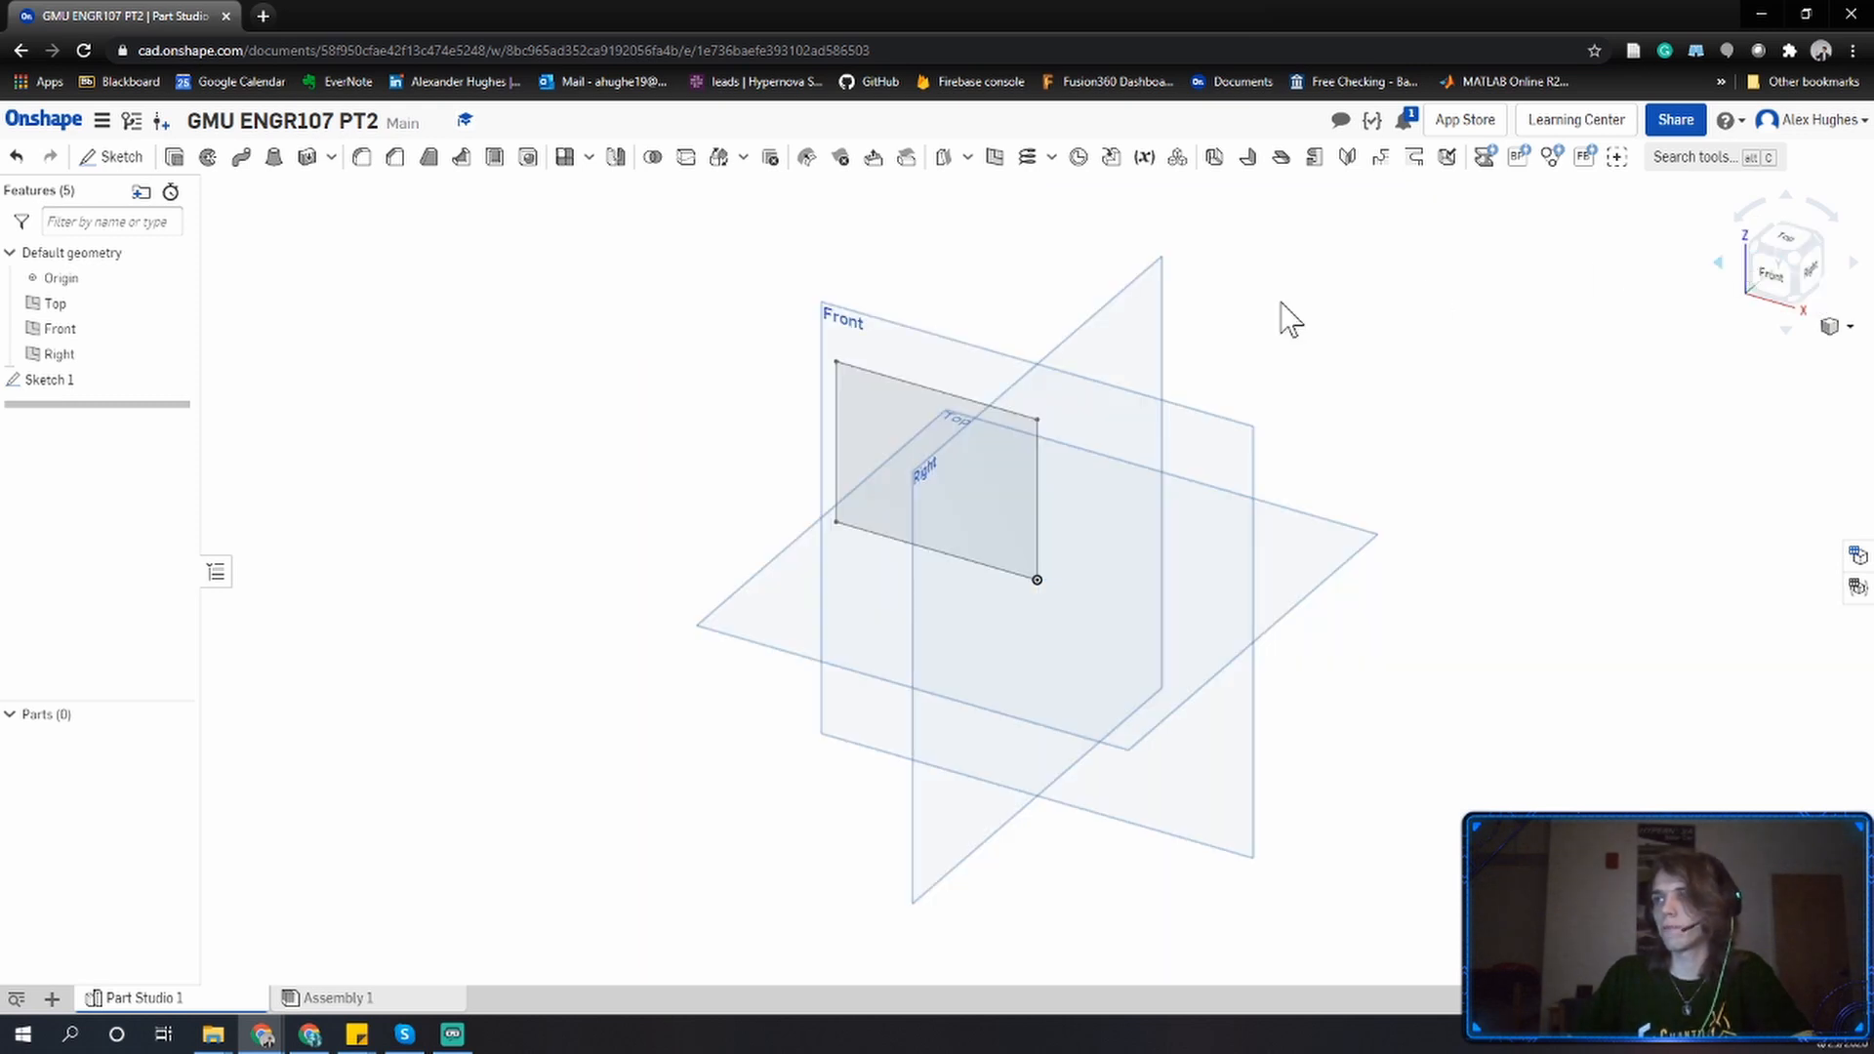
middle_click_drag(1047, 464, 1038, 525)
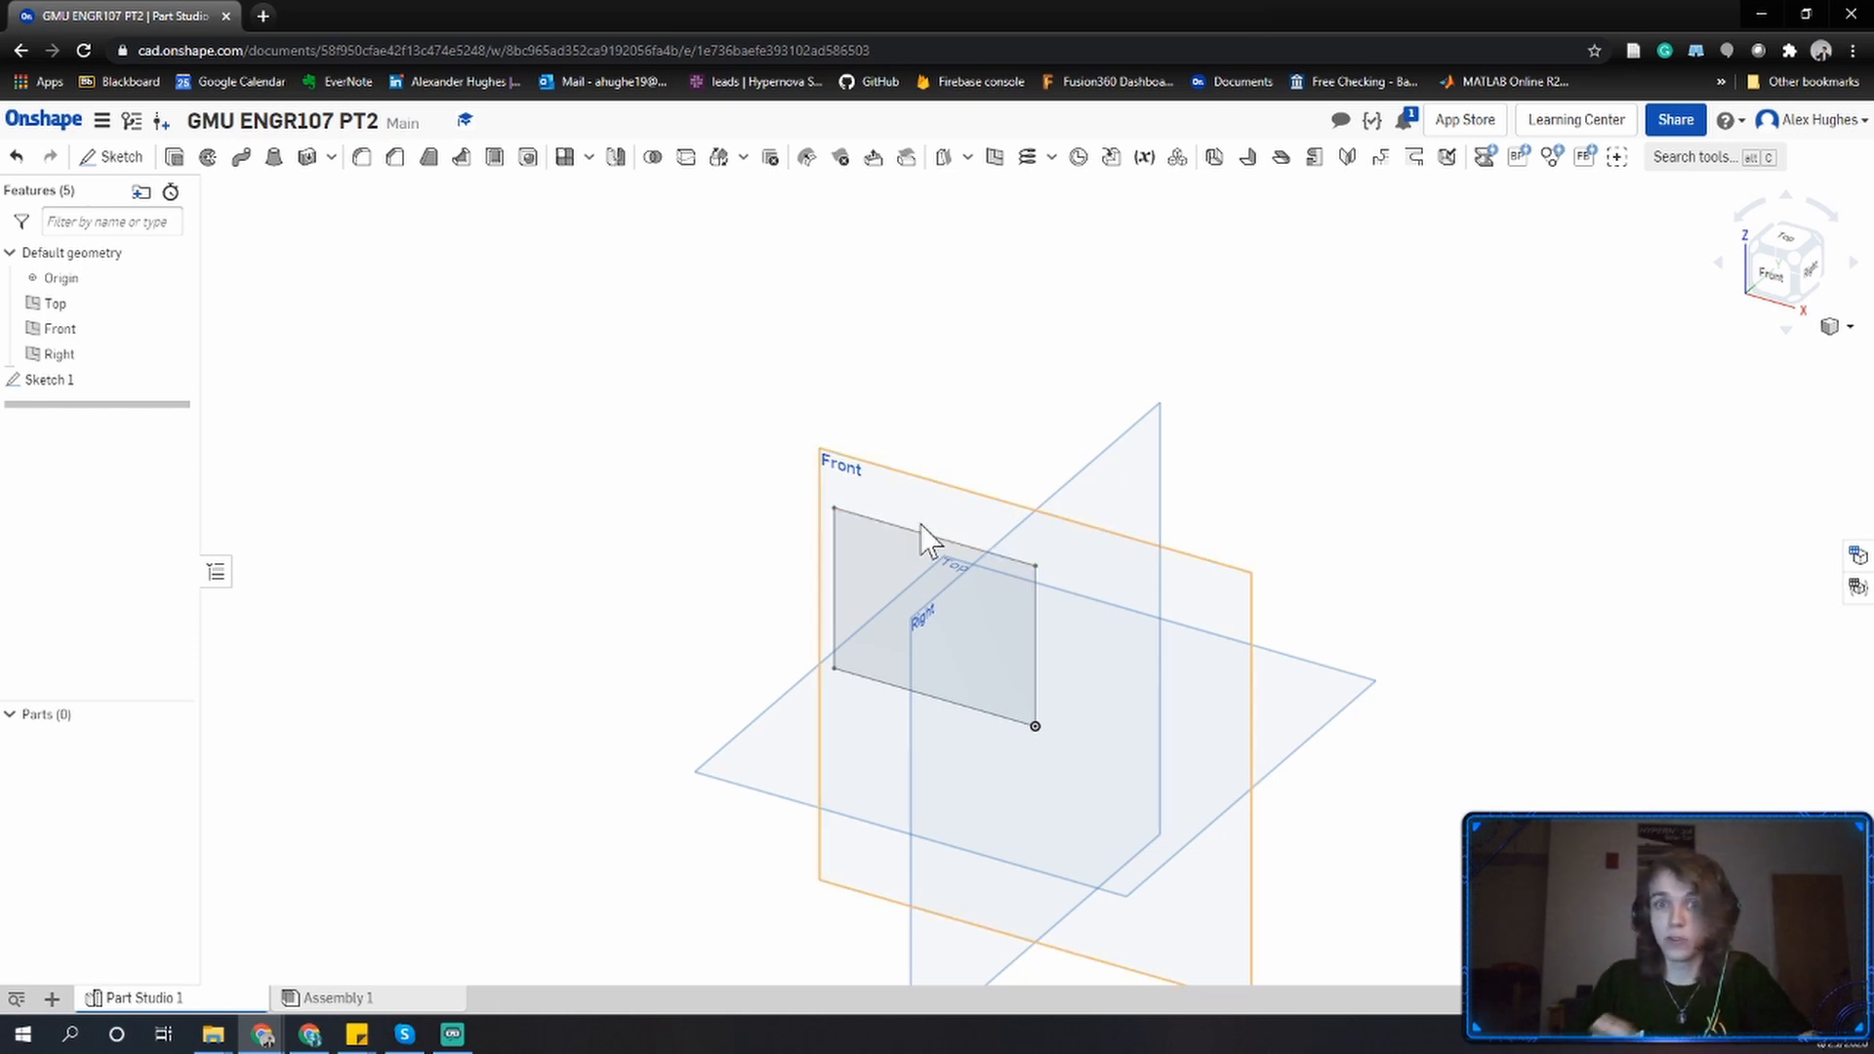
middle_click_drag(927, 542, 911, 406)
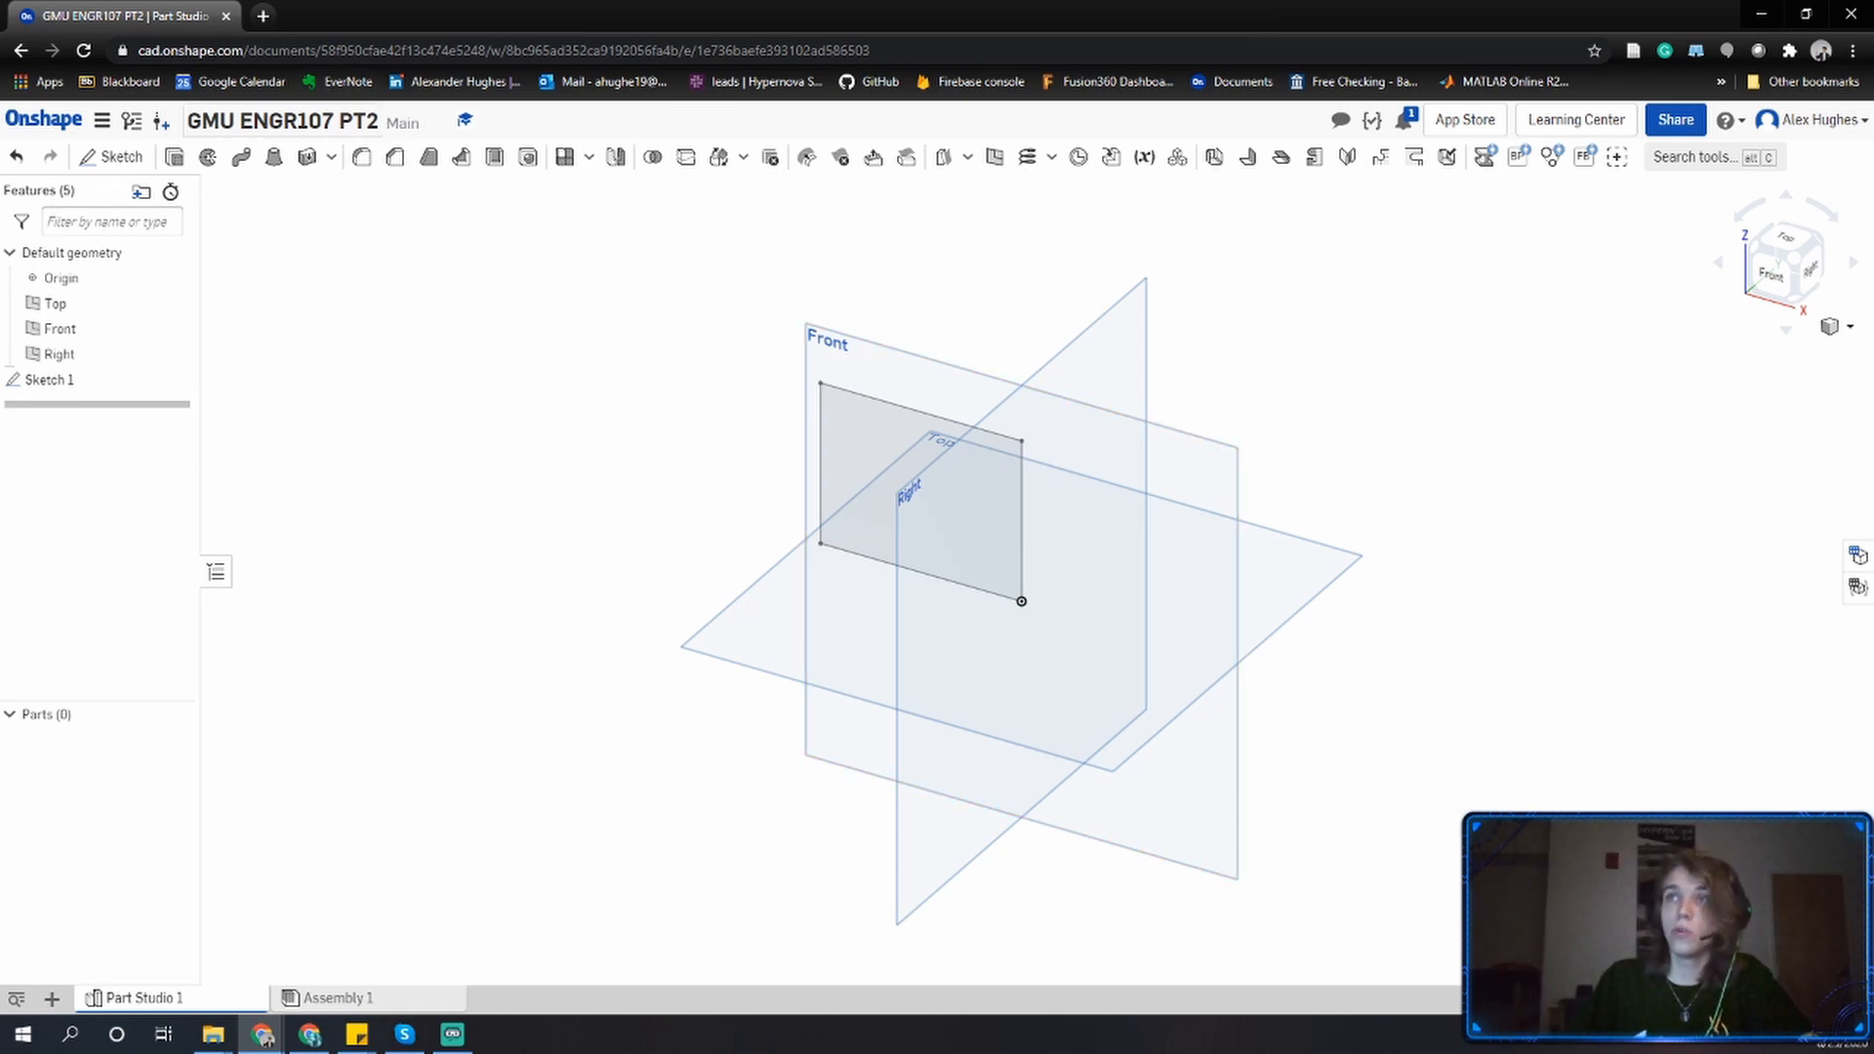
Extrude the Front-plane rectangle sketch as a new solid with a blind depth of 3 in.
left_click(175, 158)
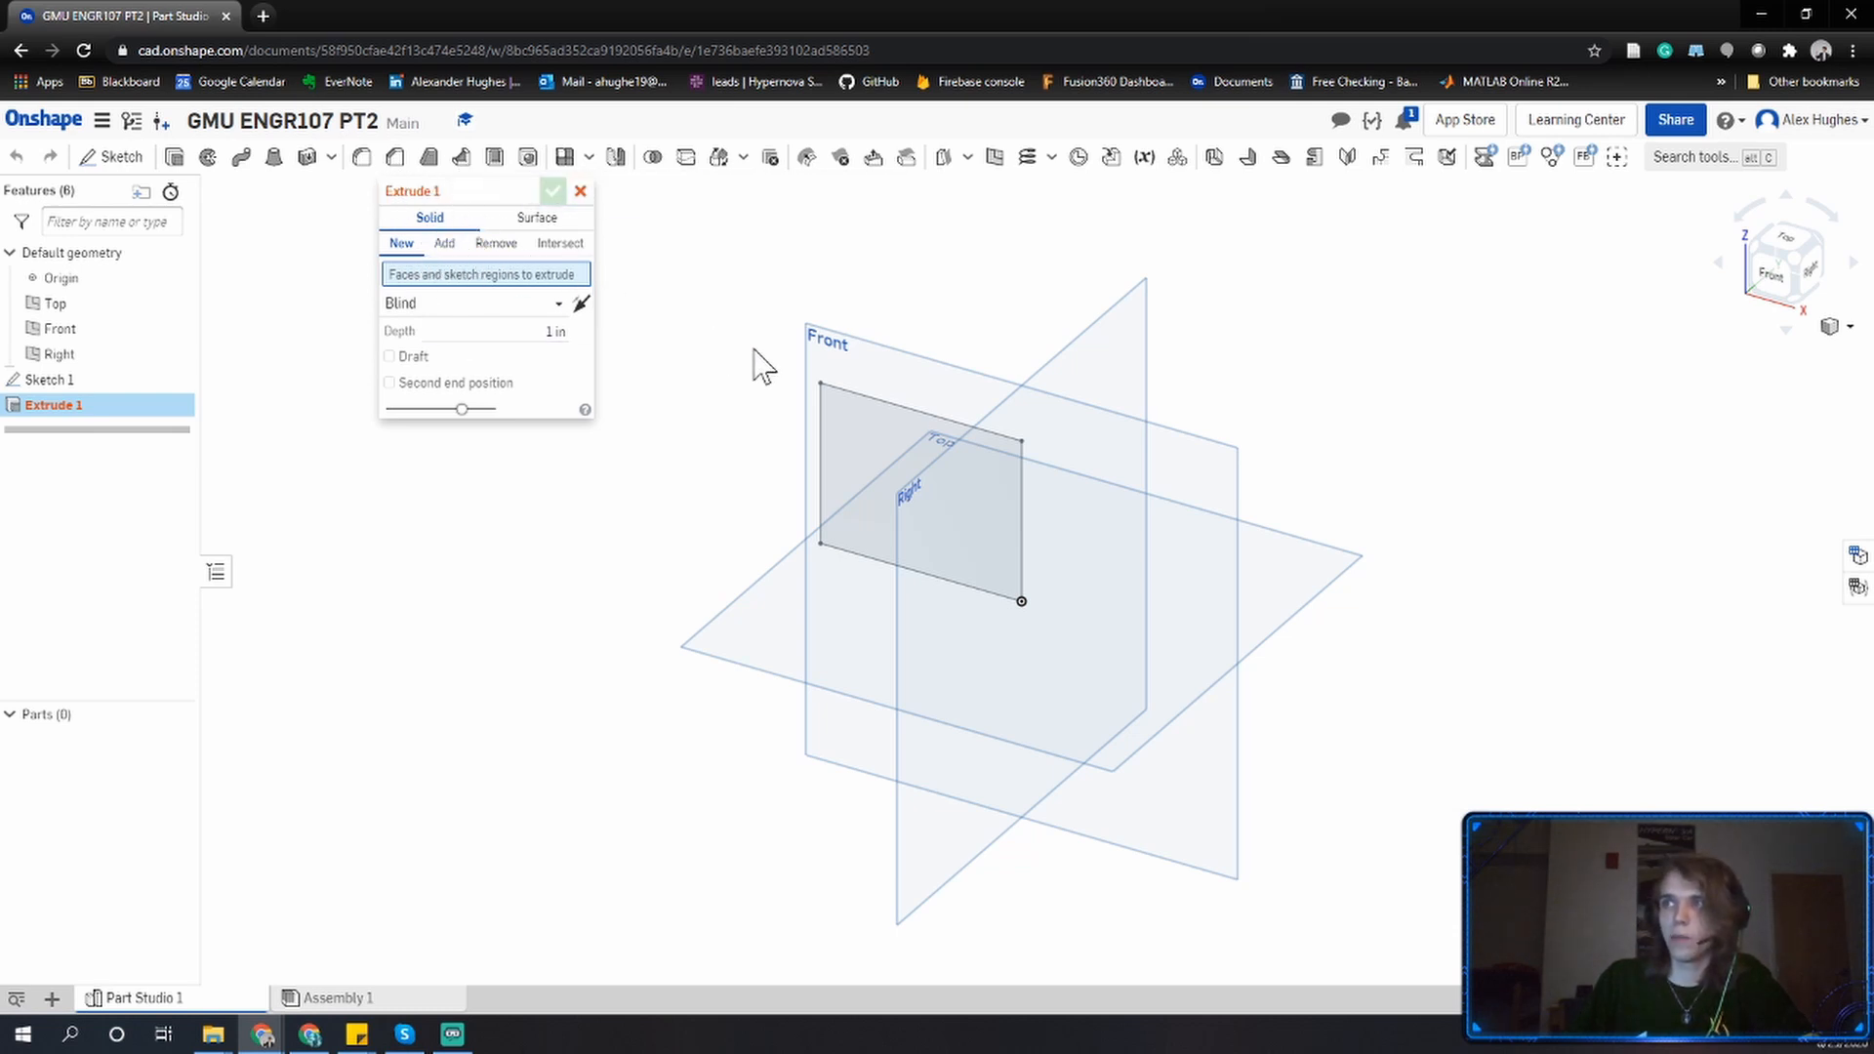
left_click(857, 420)
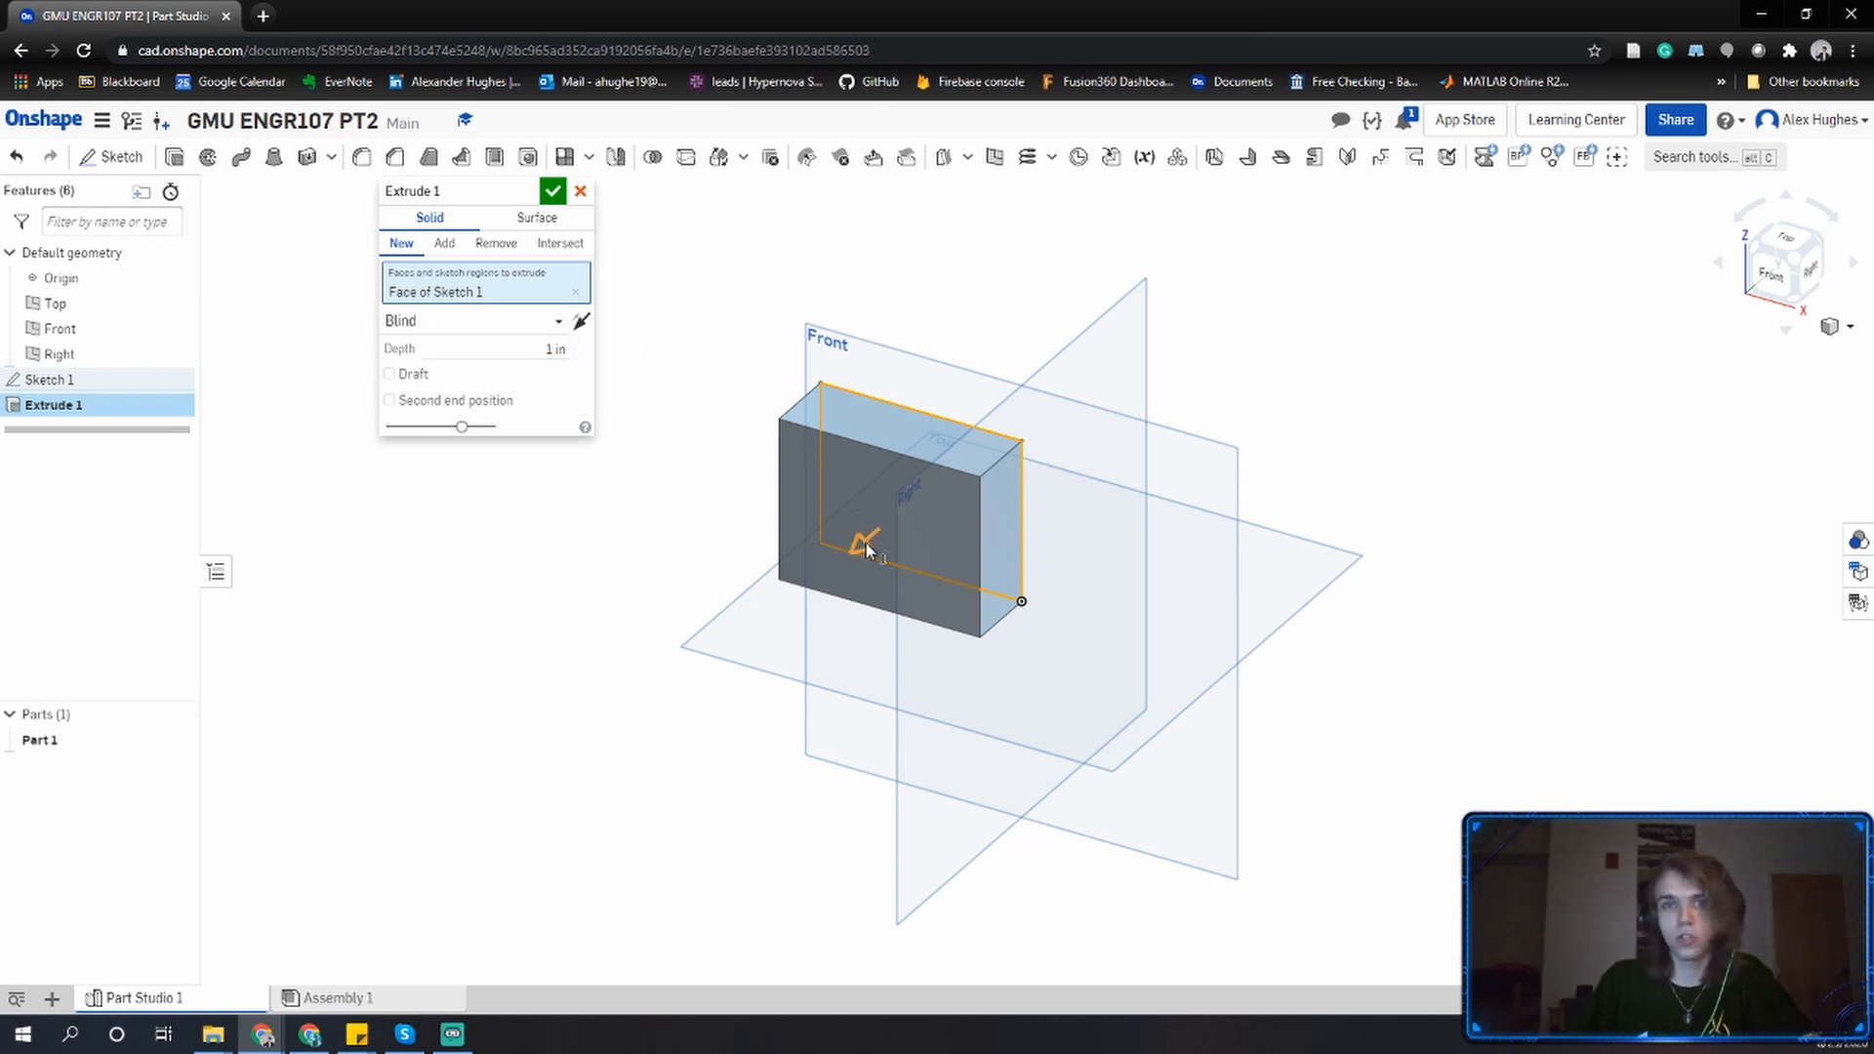
left_click_drag(860, 547, 653, 628)
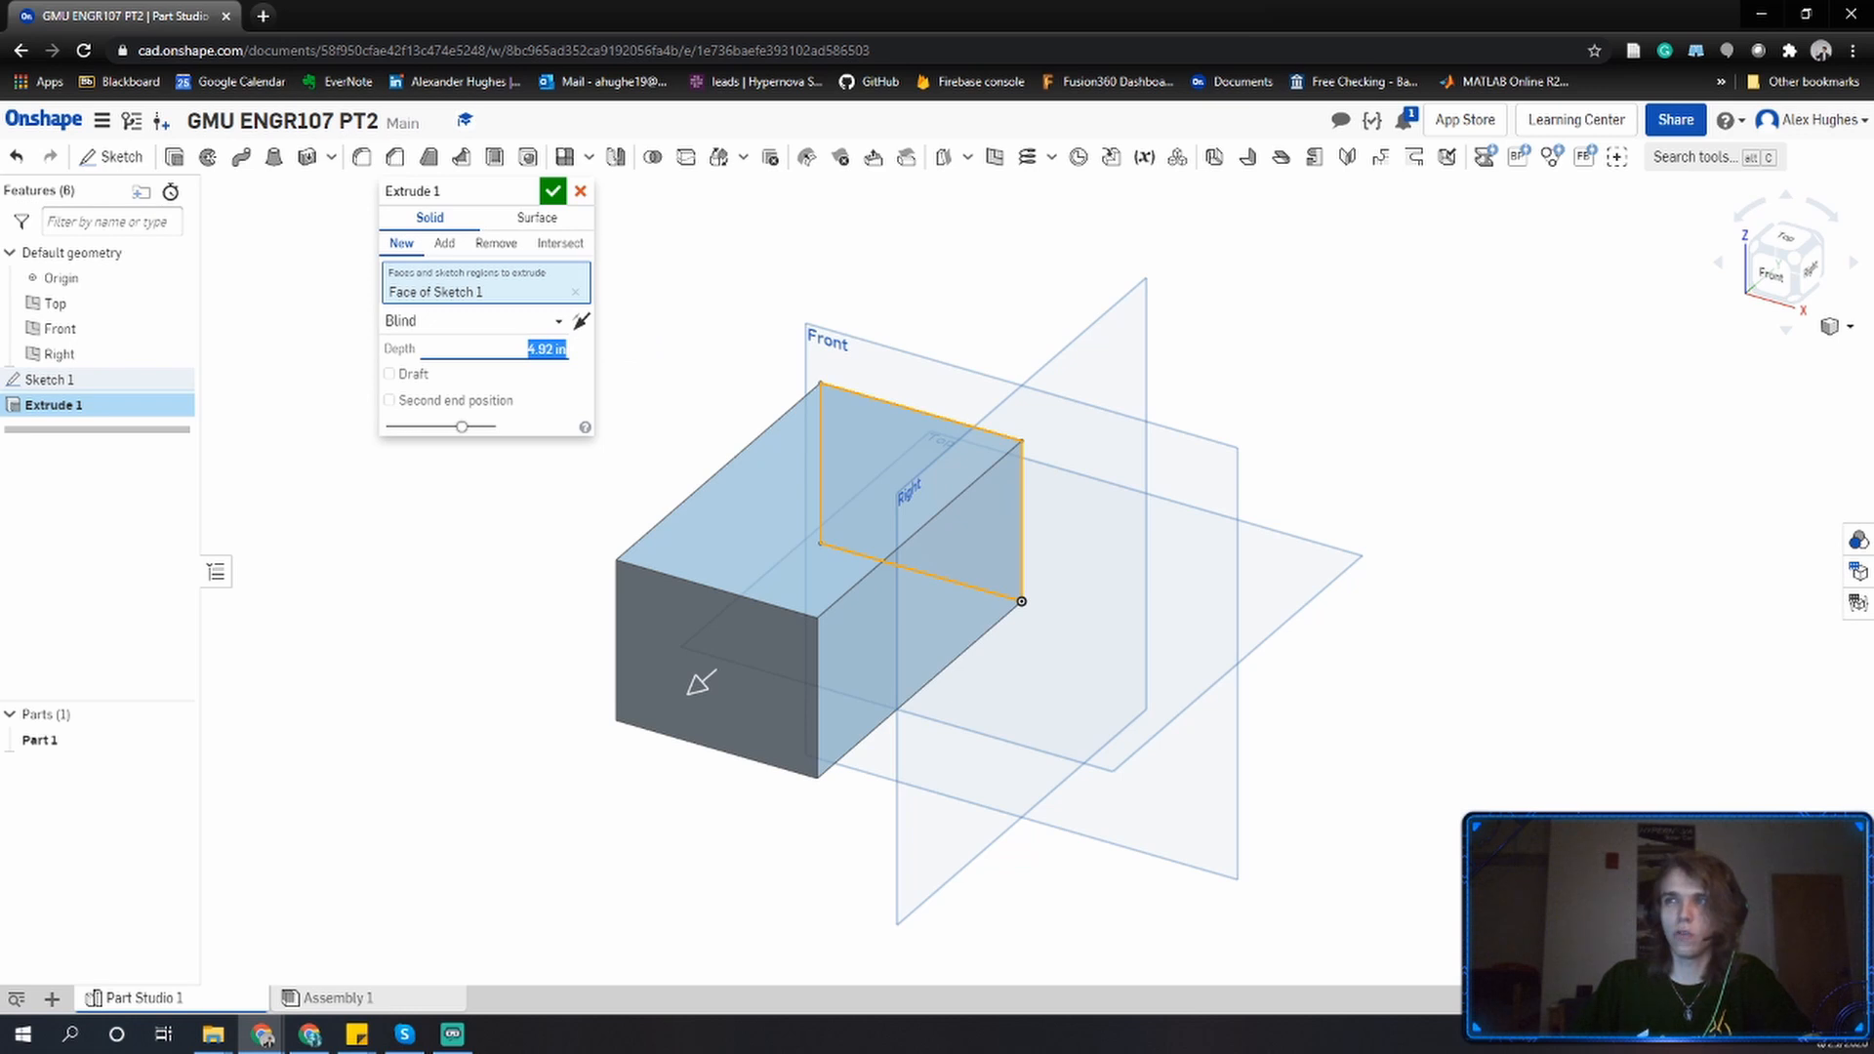
left_click(528, 350)
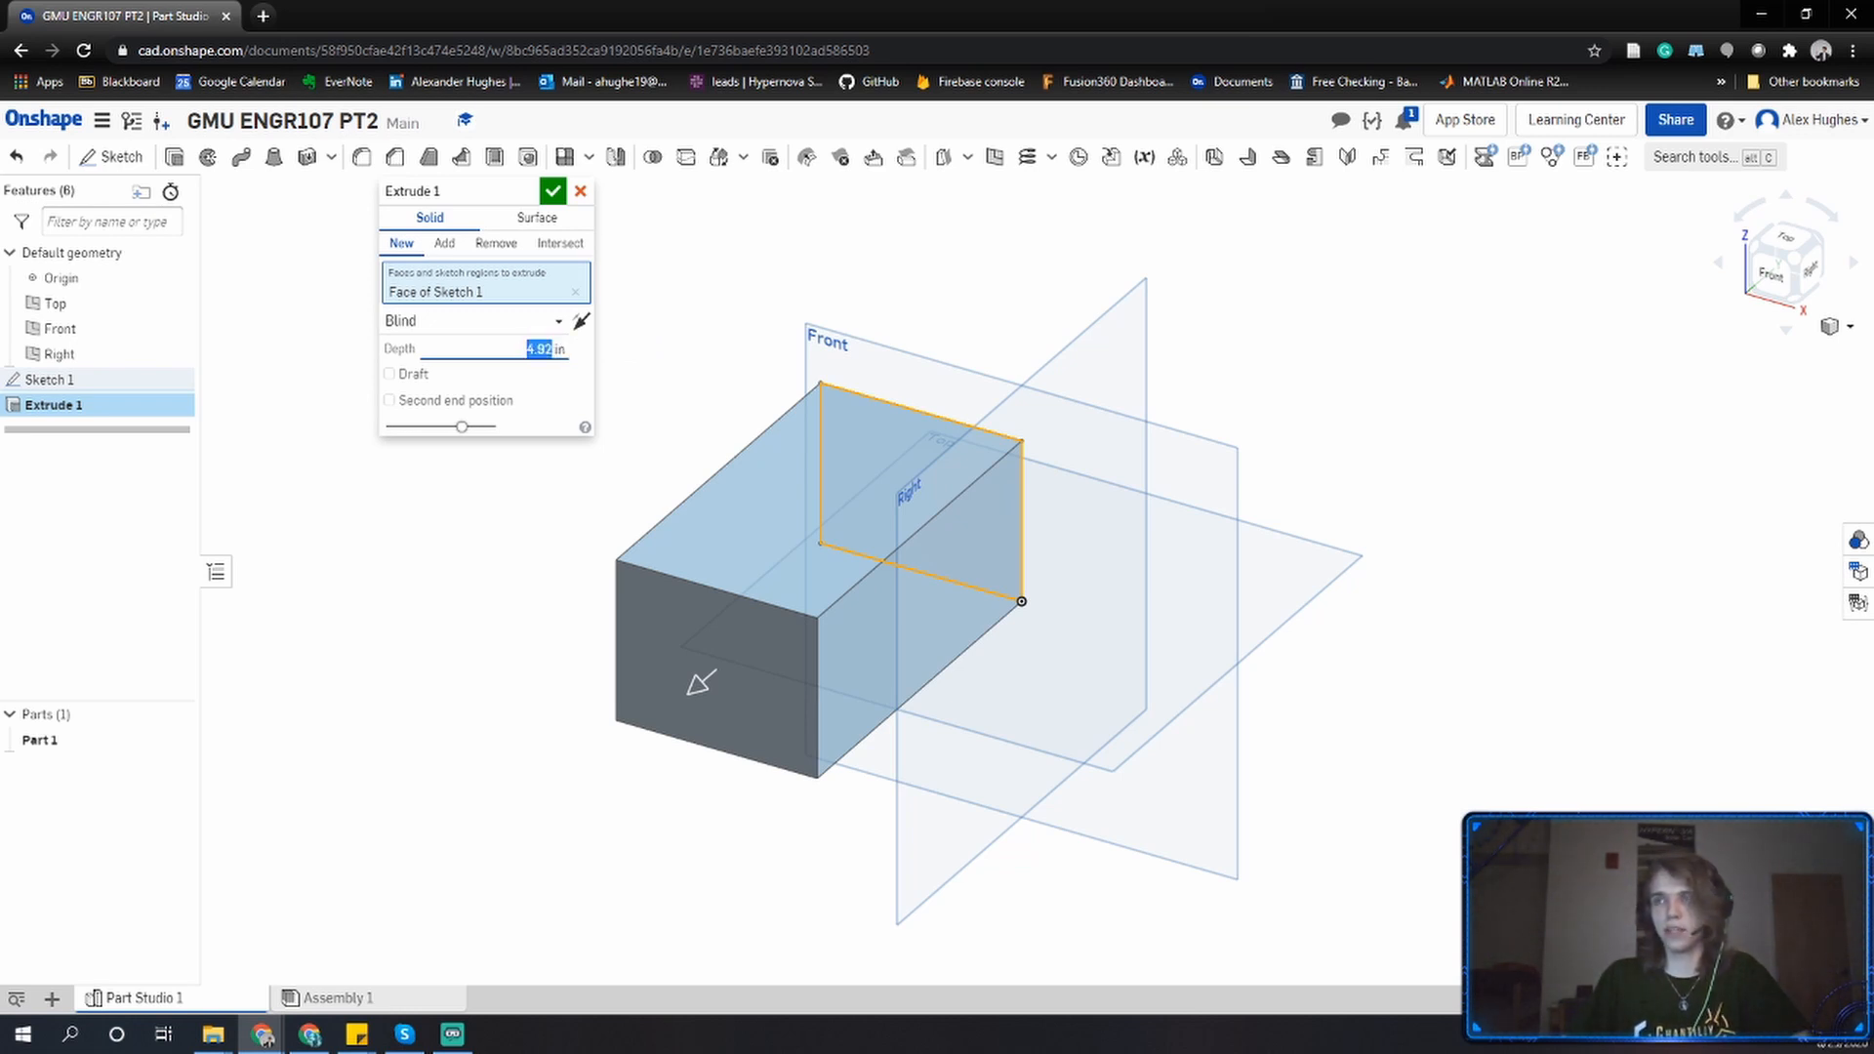
type("3")
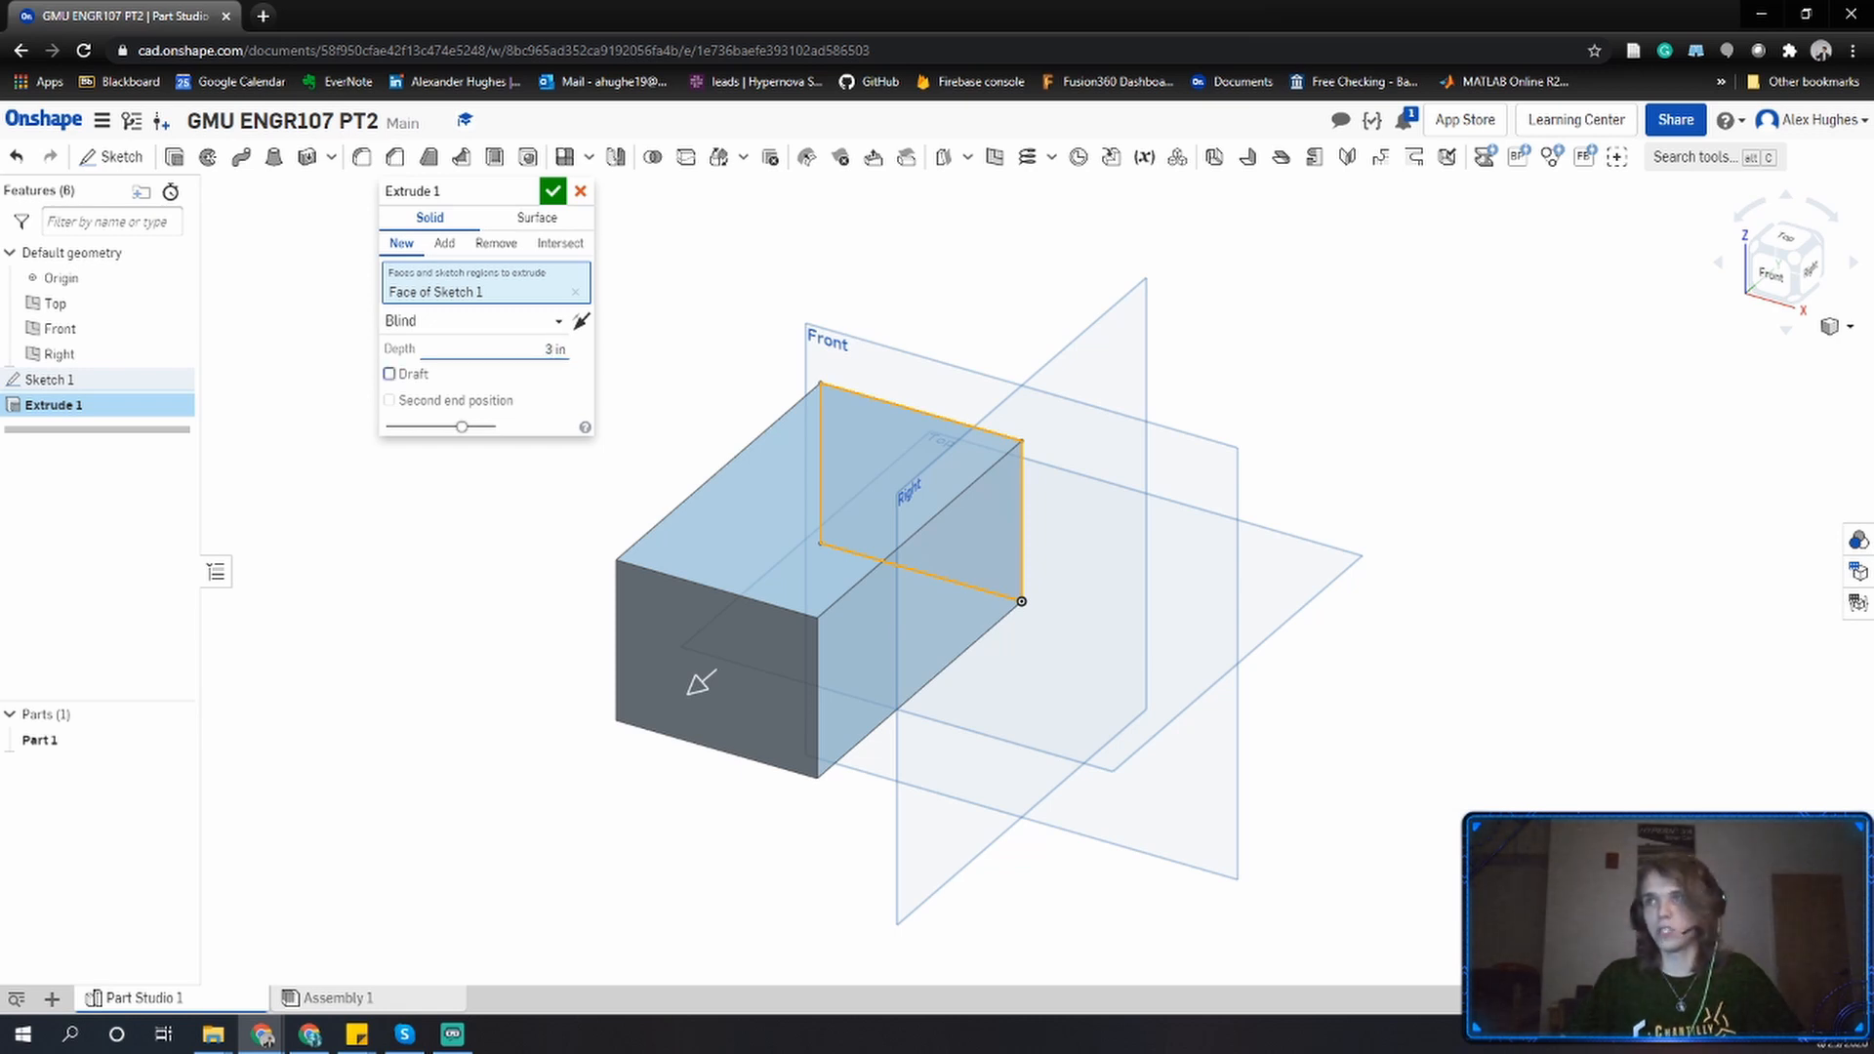
key("Return")
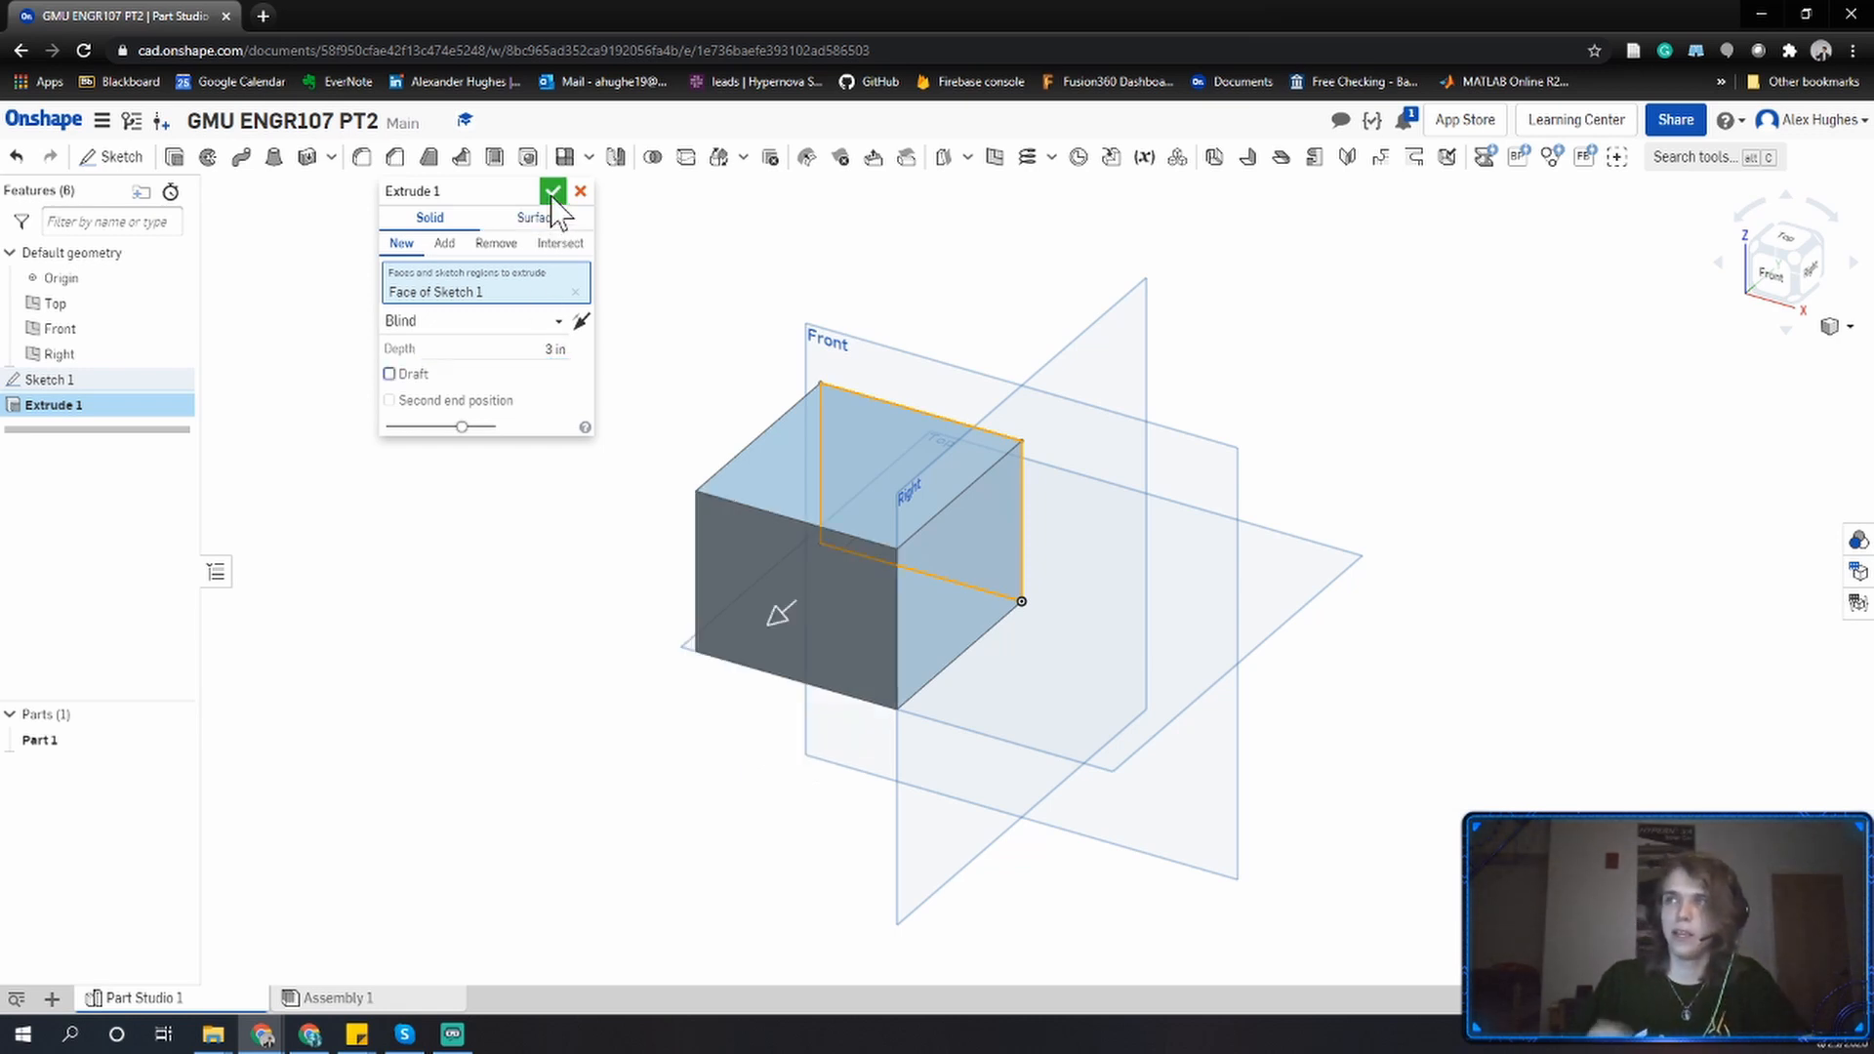
left_click(552, 192)
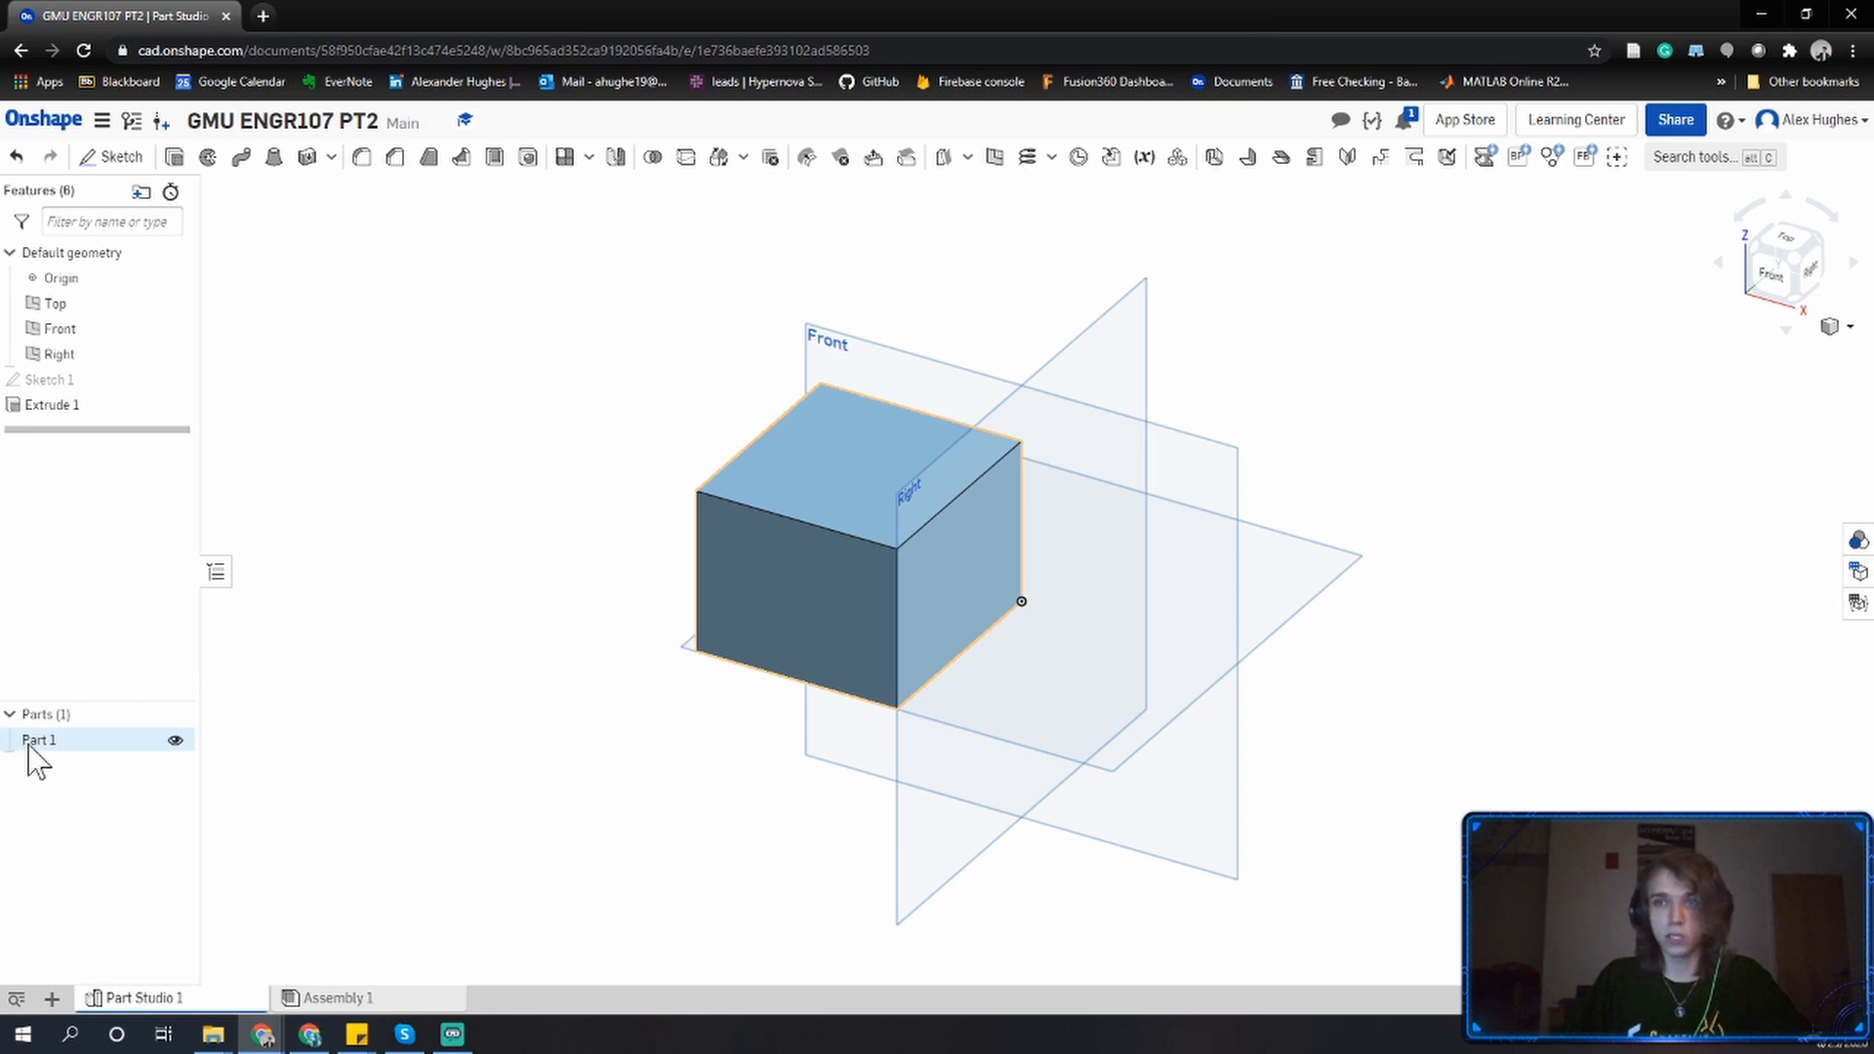
Select Sketch 1 and Extrude 1 in the feature list to see which geometry each one highlights.
left_click_drag(30, 742, 234, 739)
left_click(80, 379)
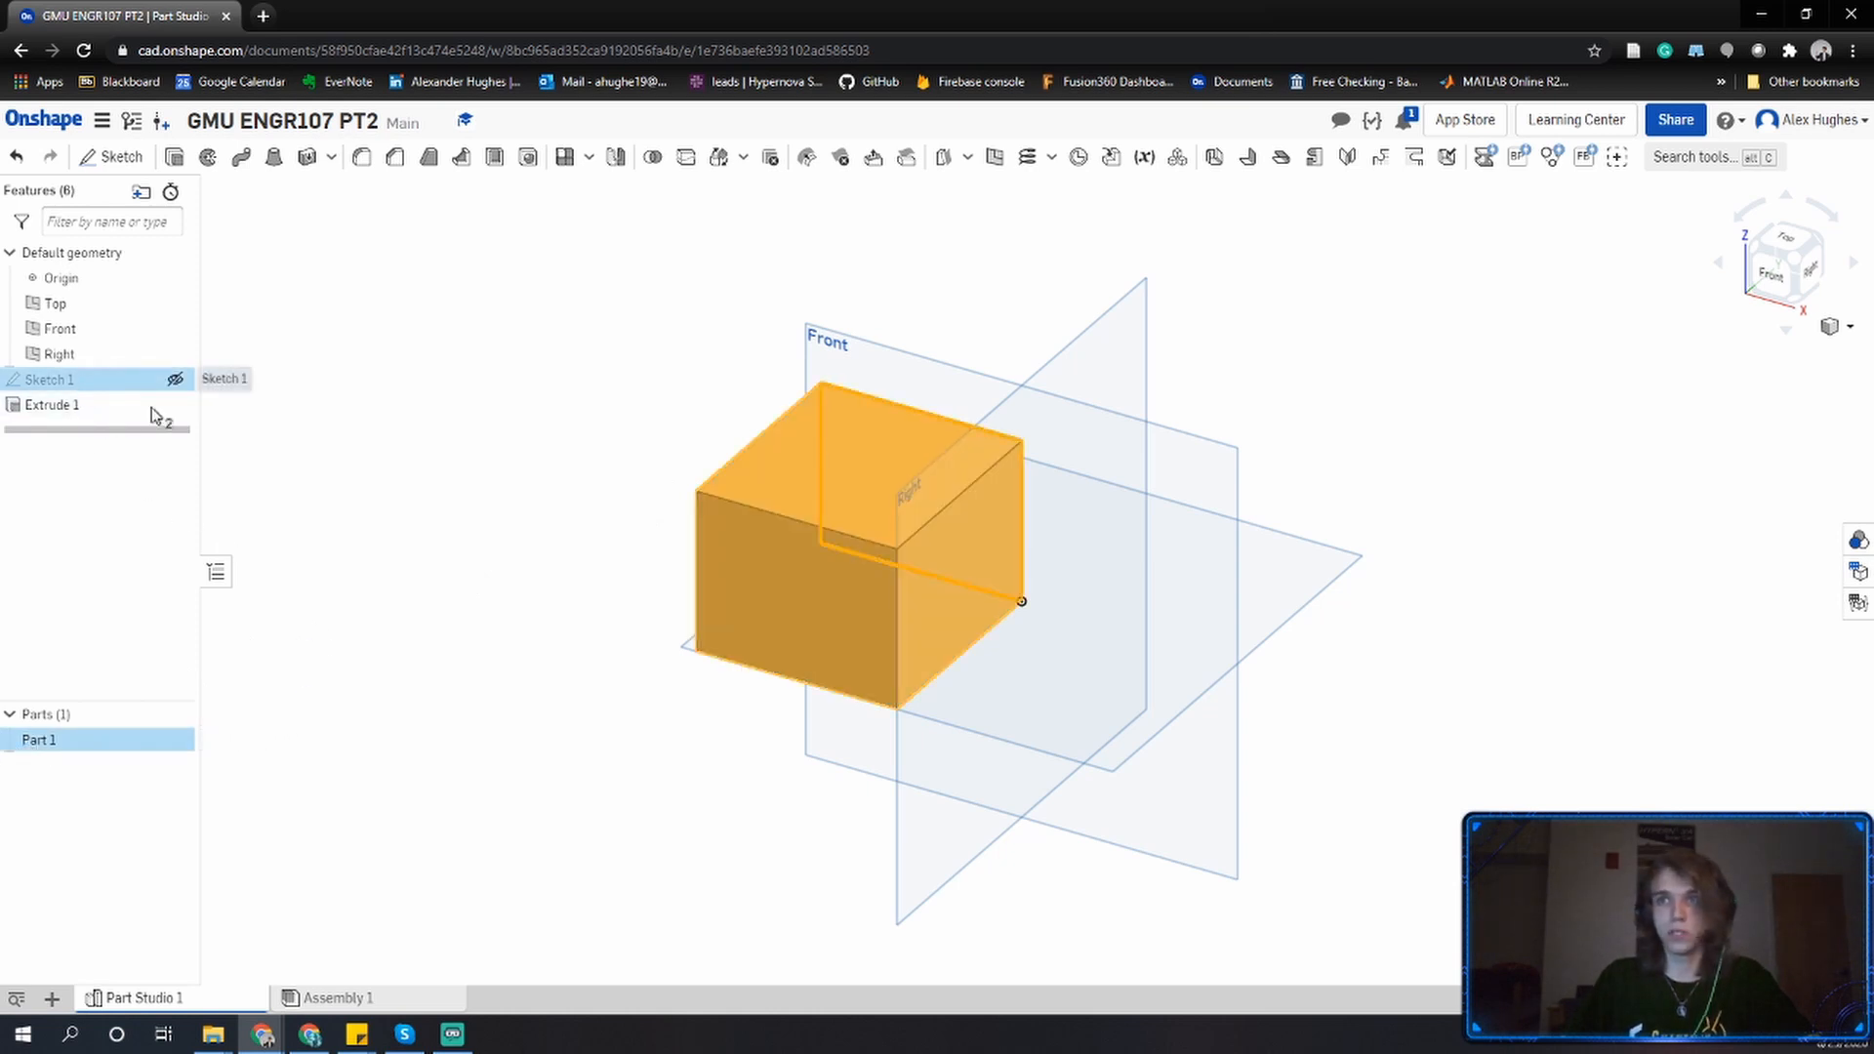
left_click(51, 405)
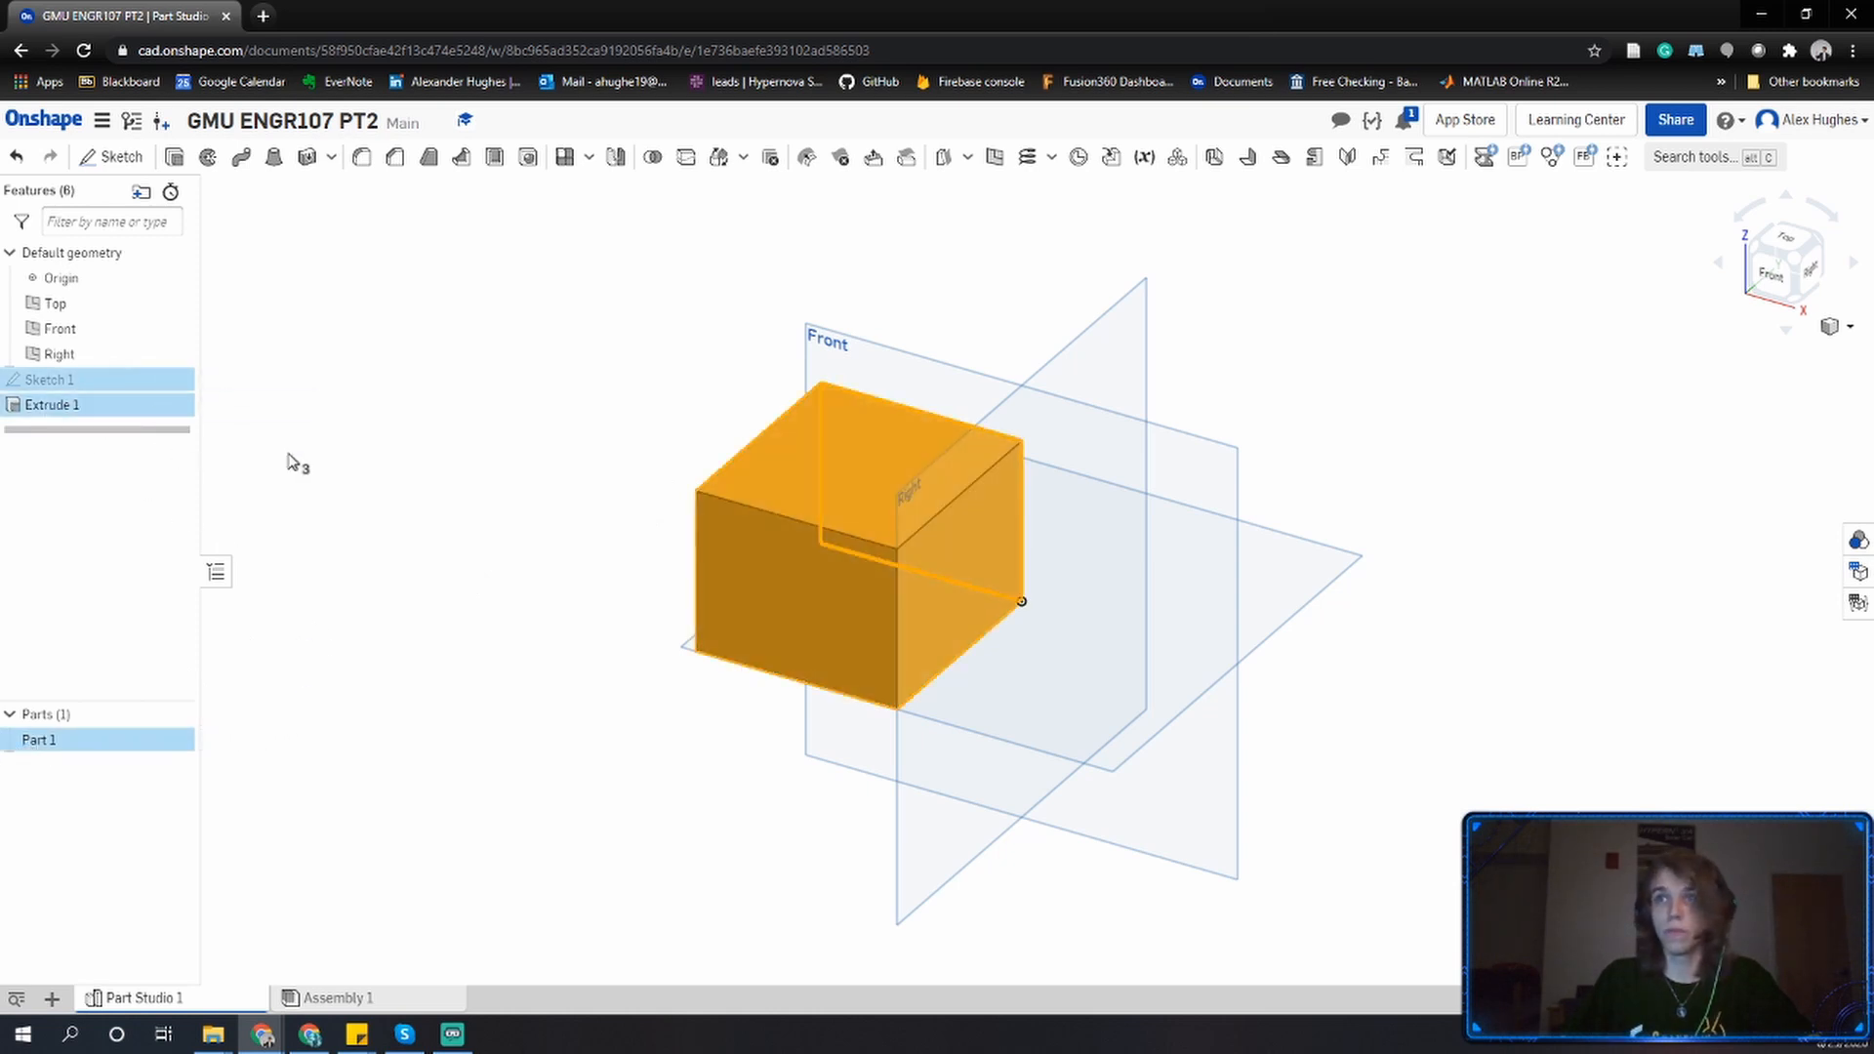
key("Escape")
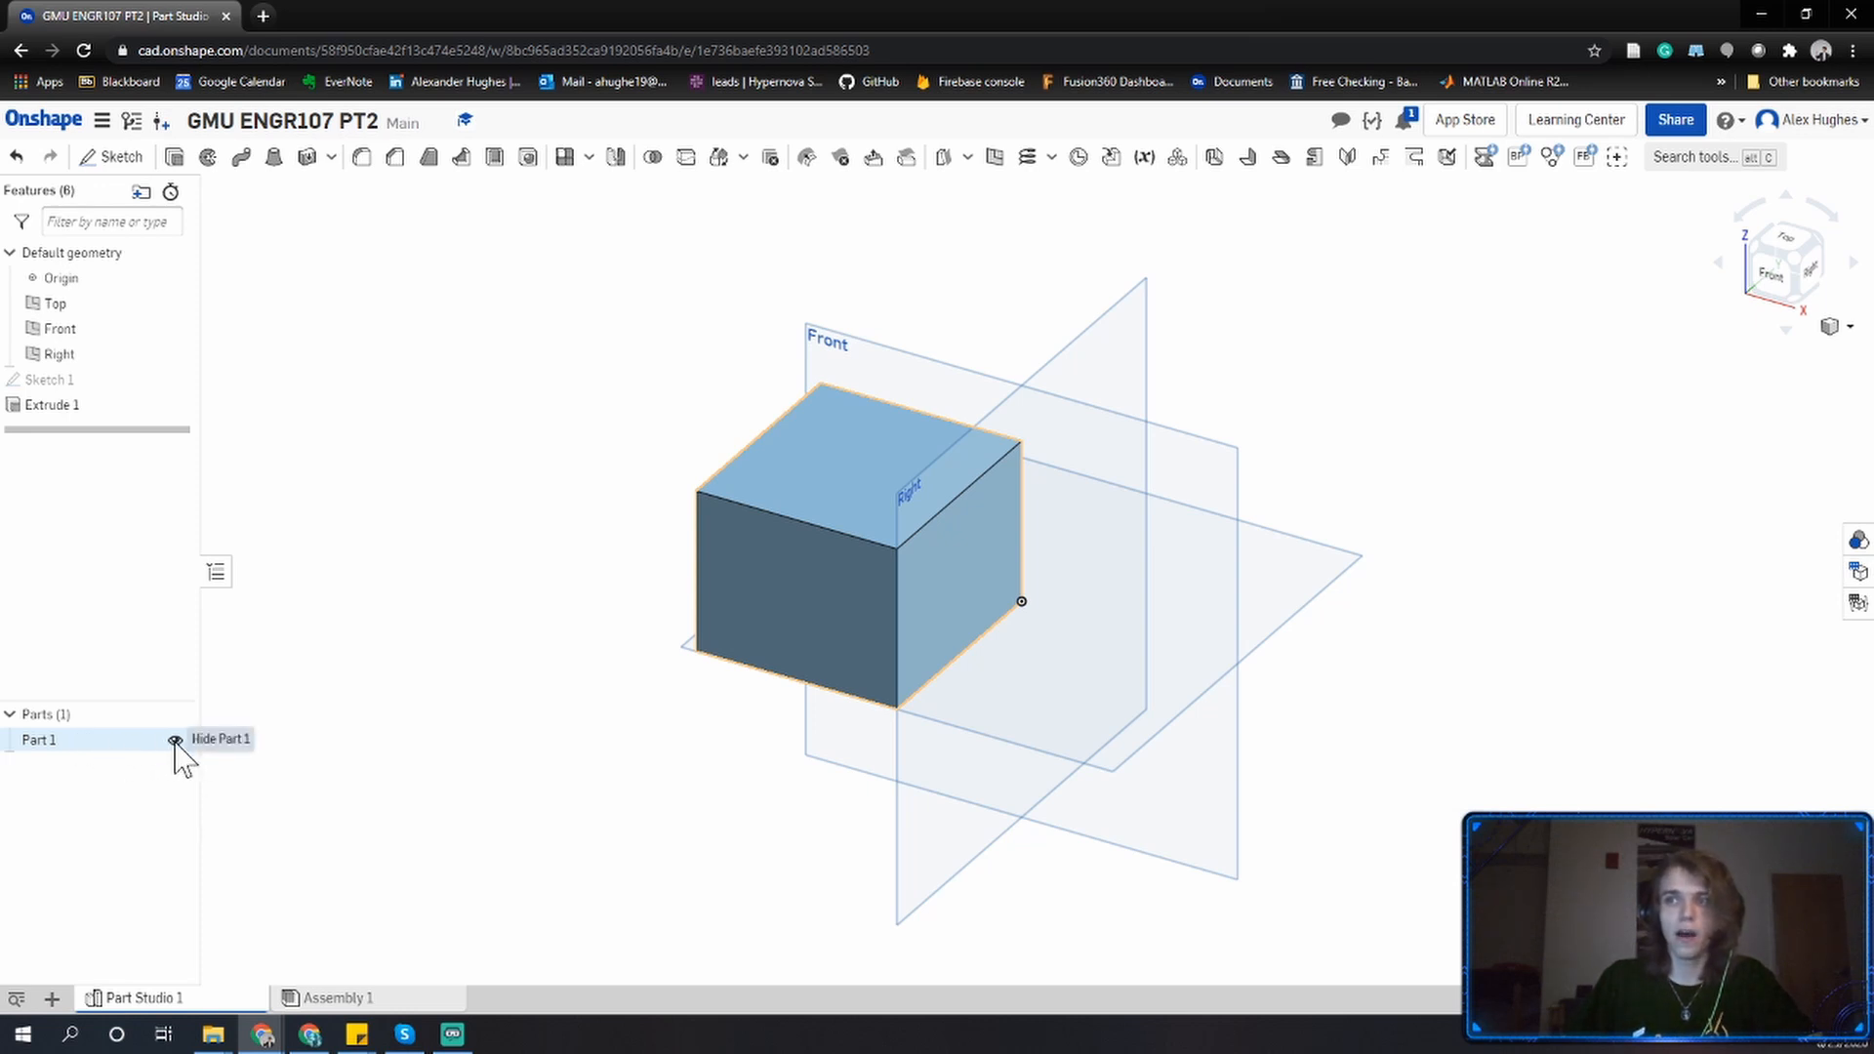
Toggle Part 1's visibility off and on, leaving the part hidden.
left_click(175, 740)
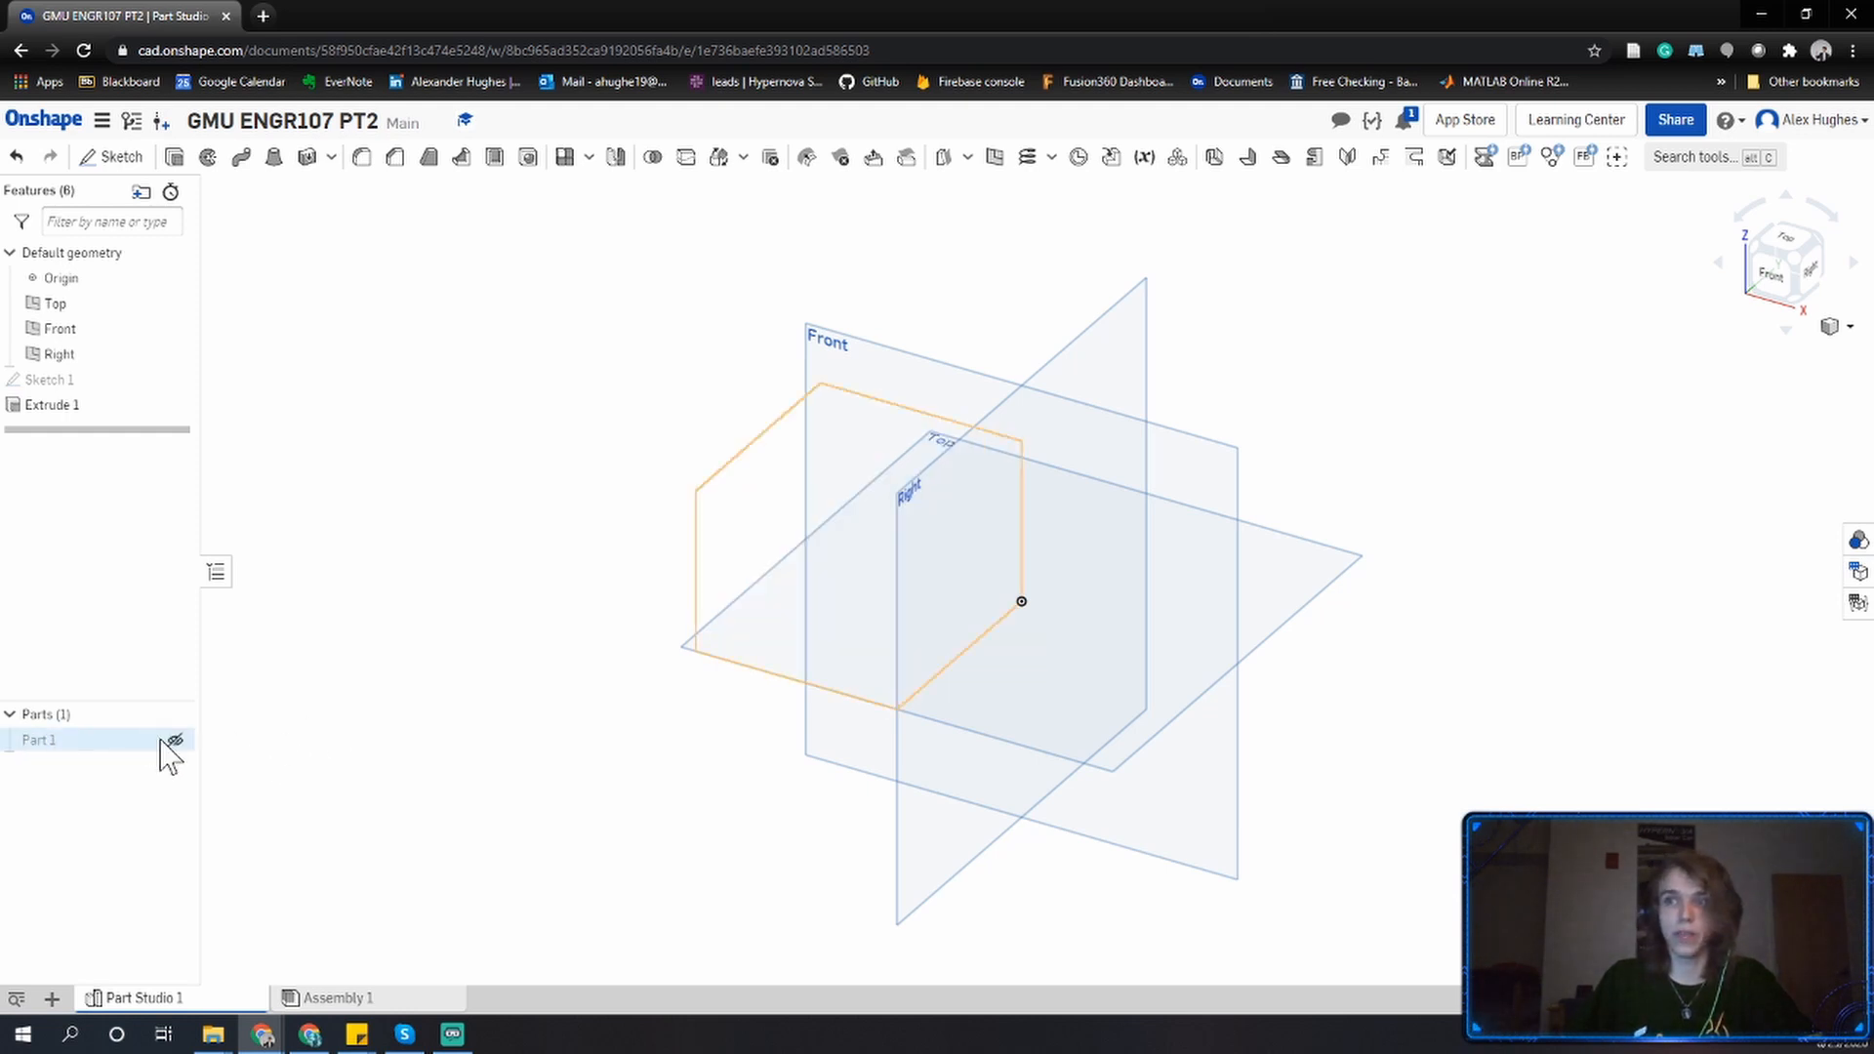
left_click(174, 741)
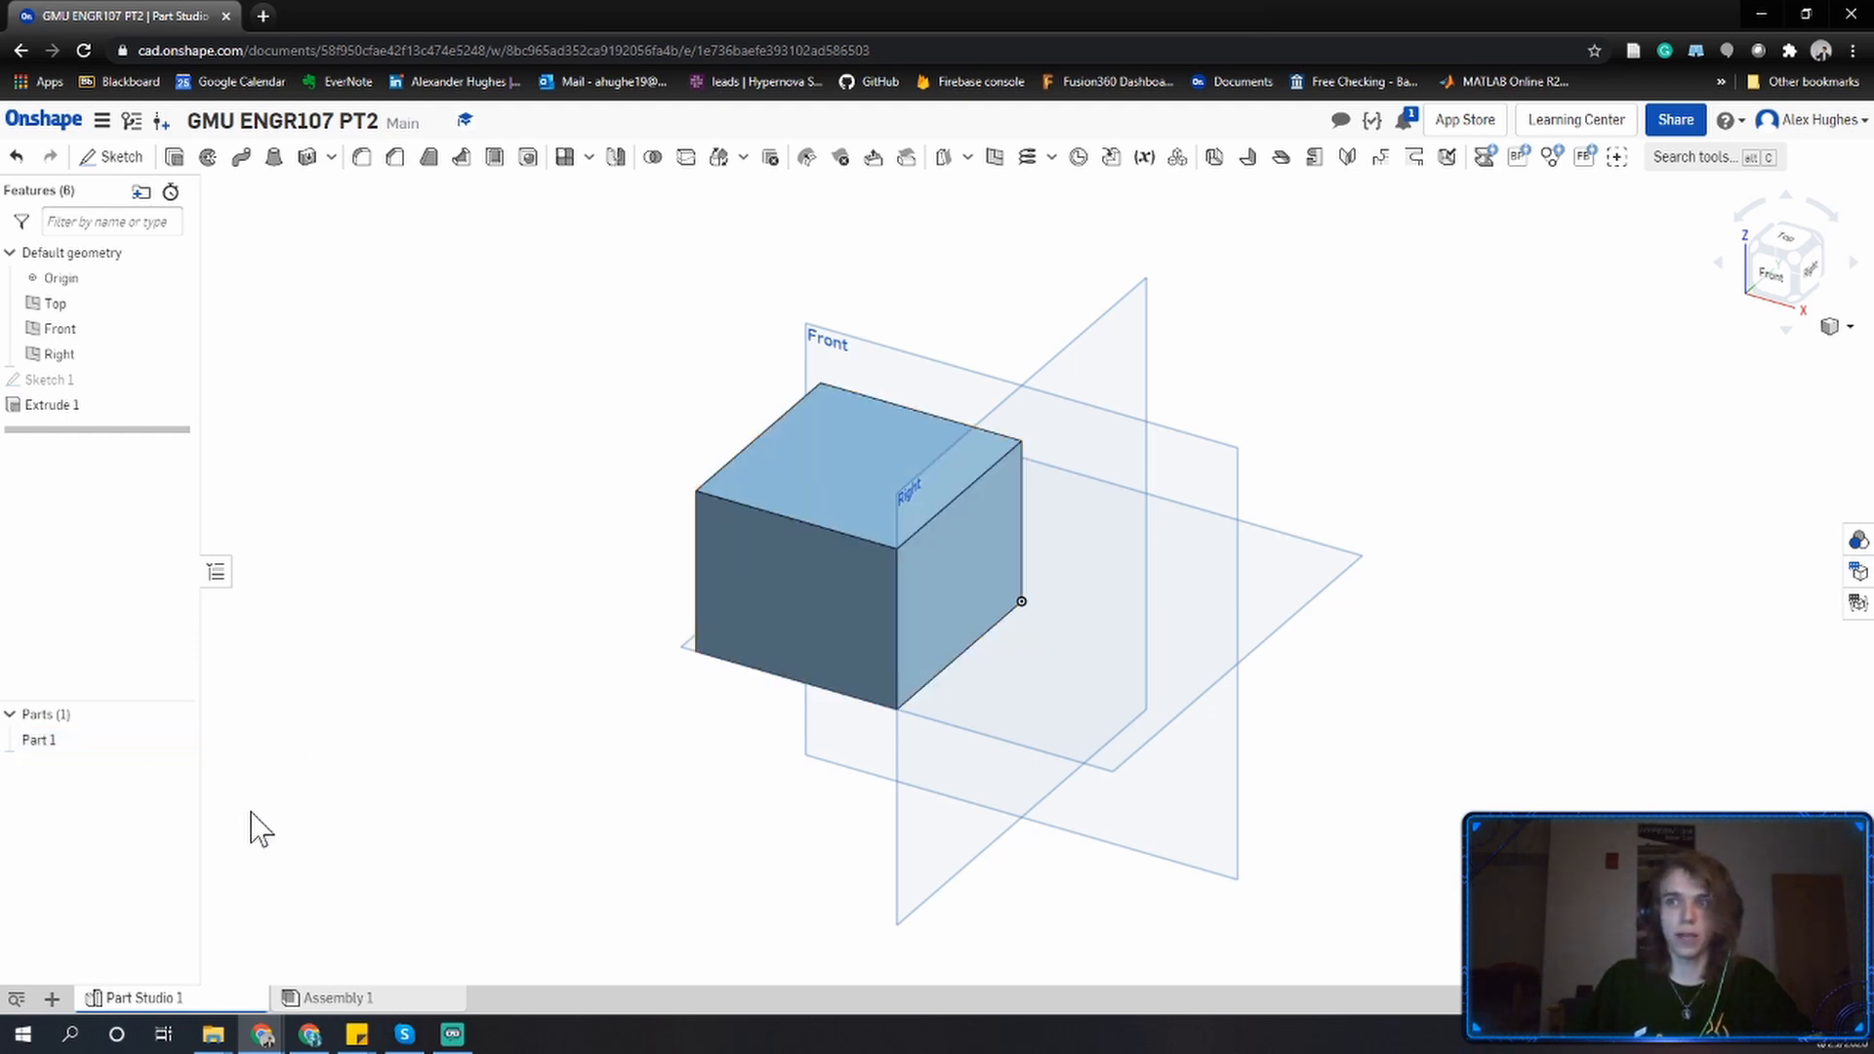
left_click(175, 740)
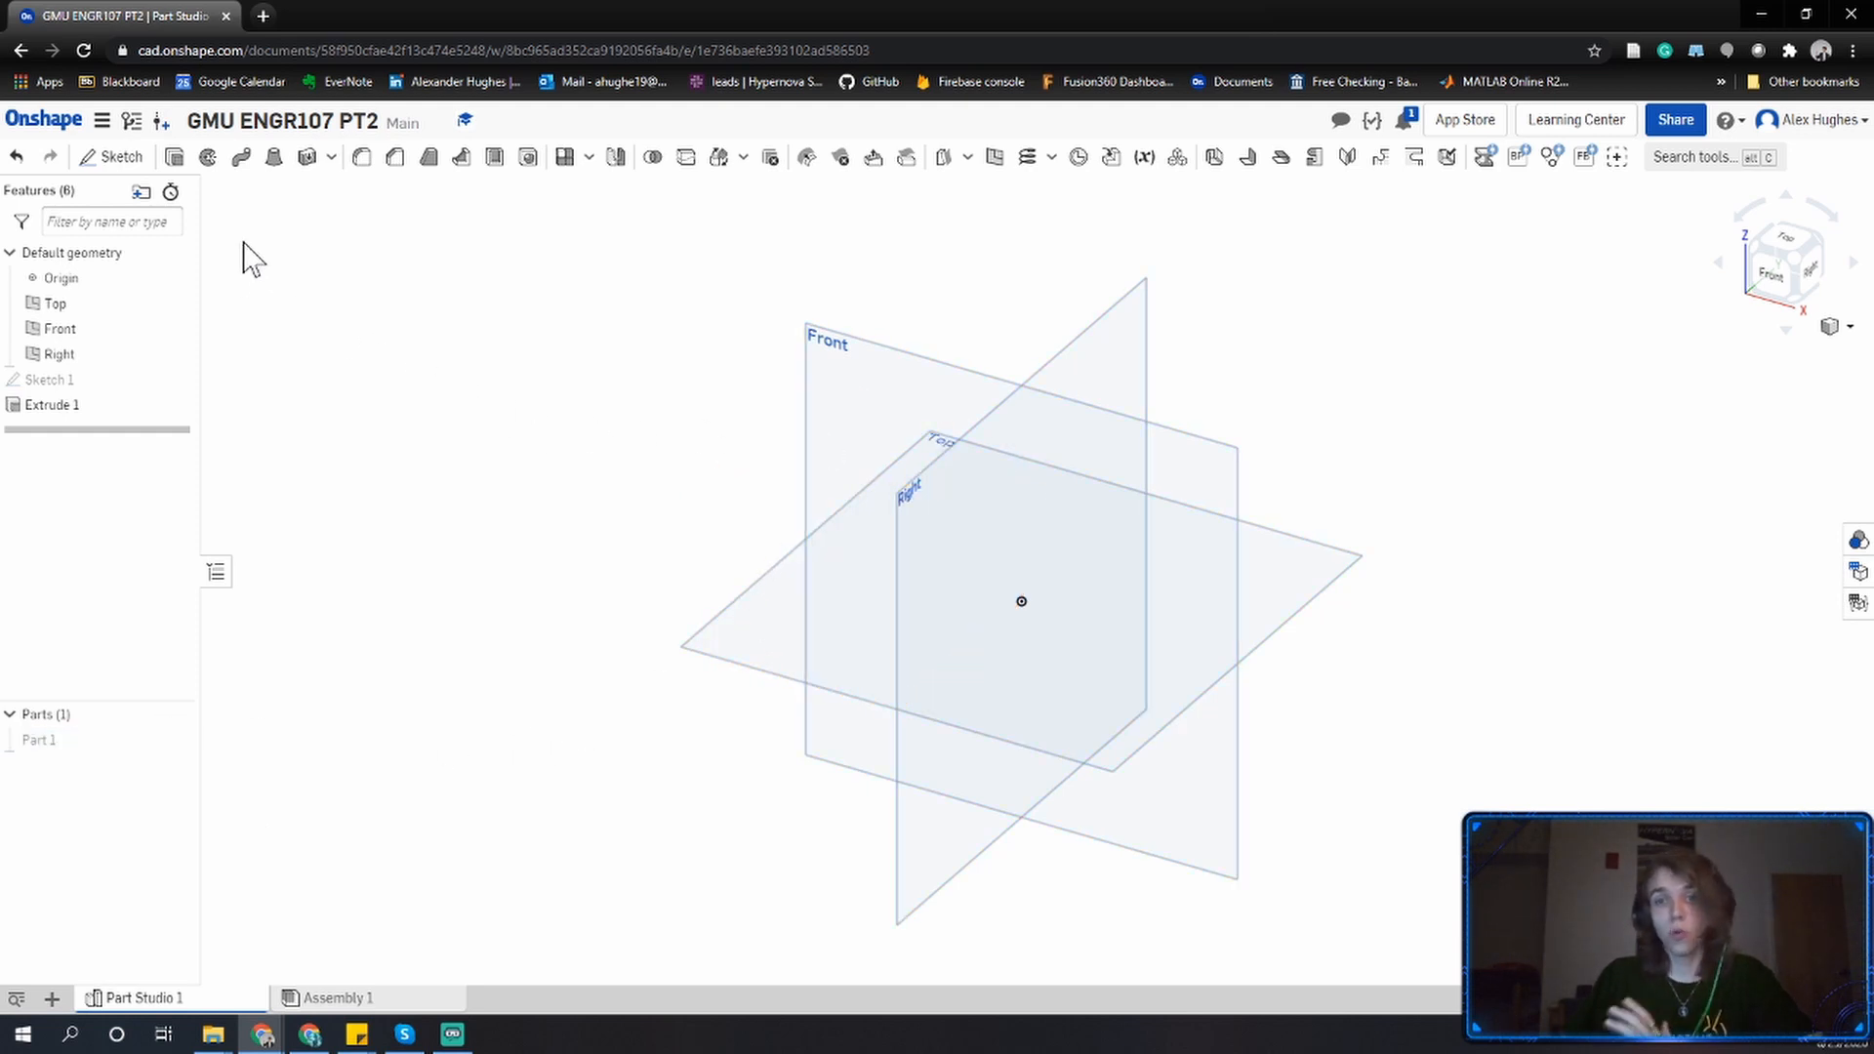
Start a new sketch on the Top plane and view it face-on.
left_click(115, 158)
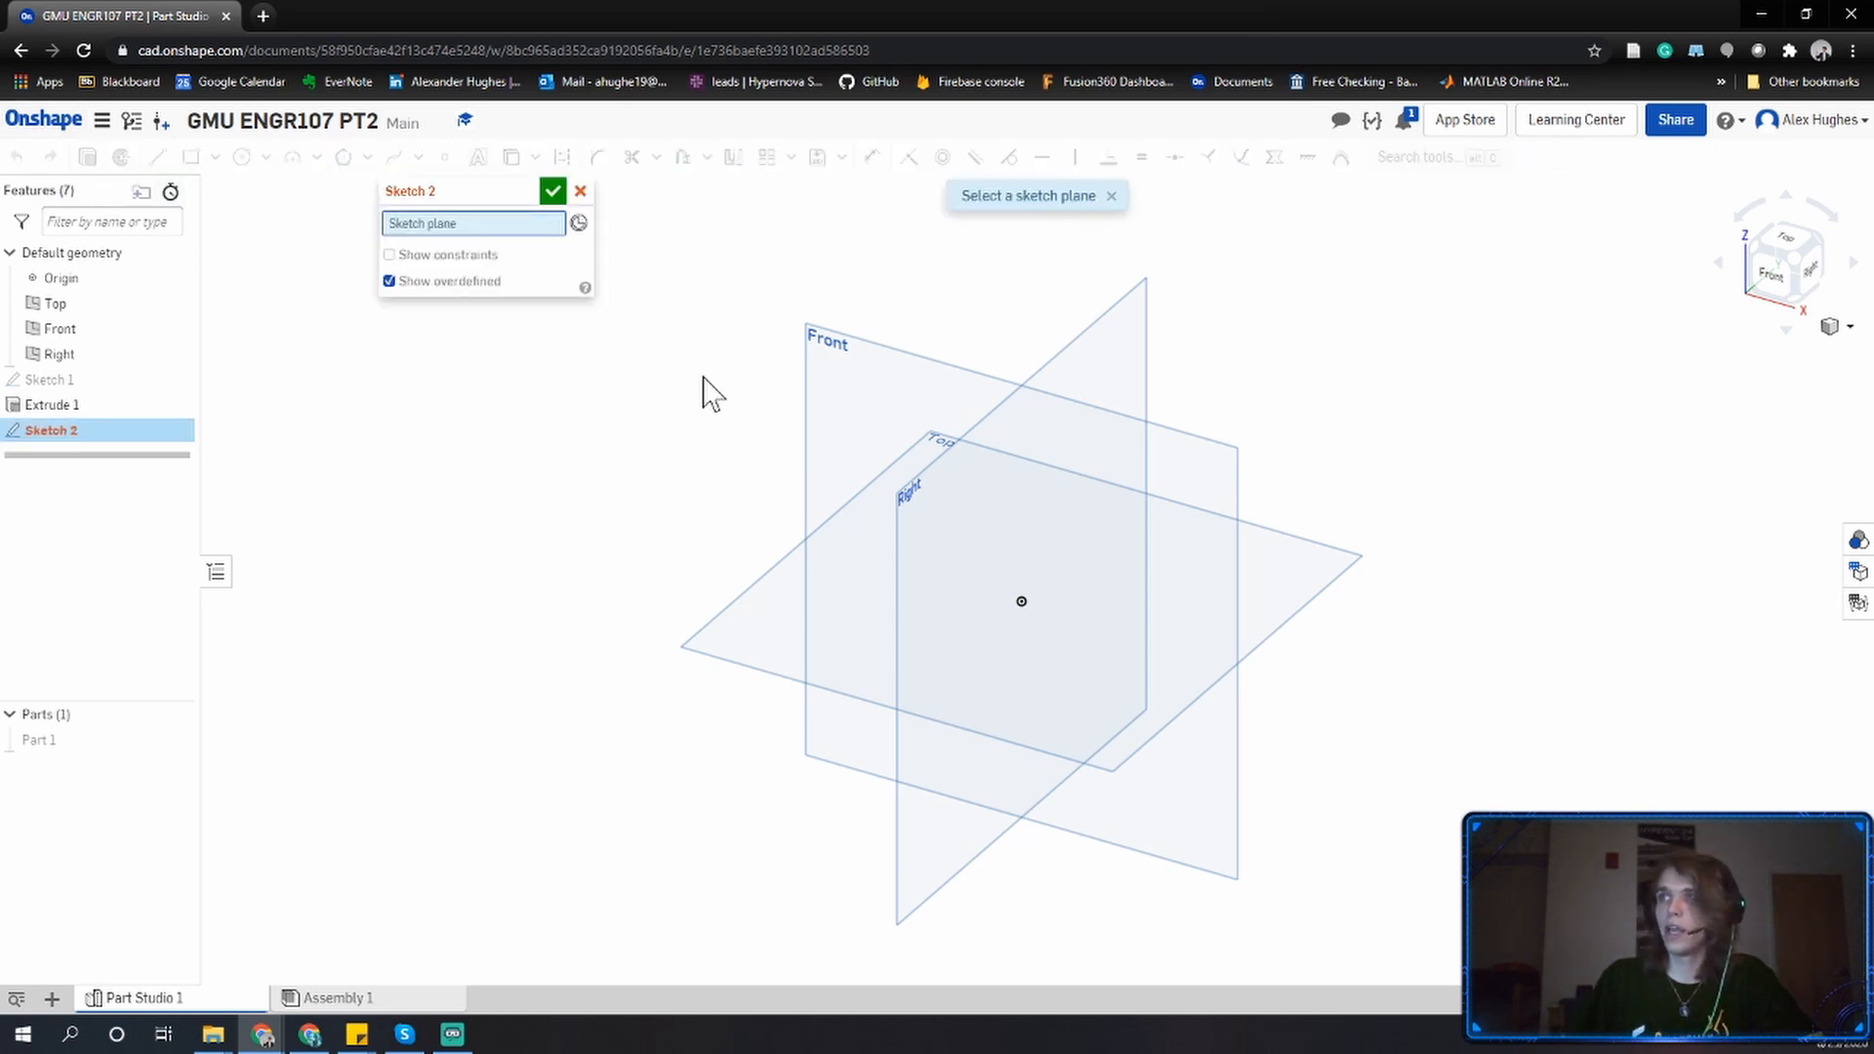
left_click(751, 600)
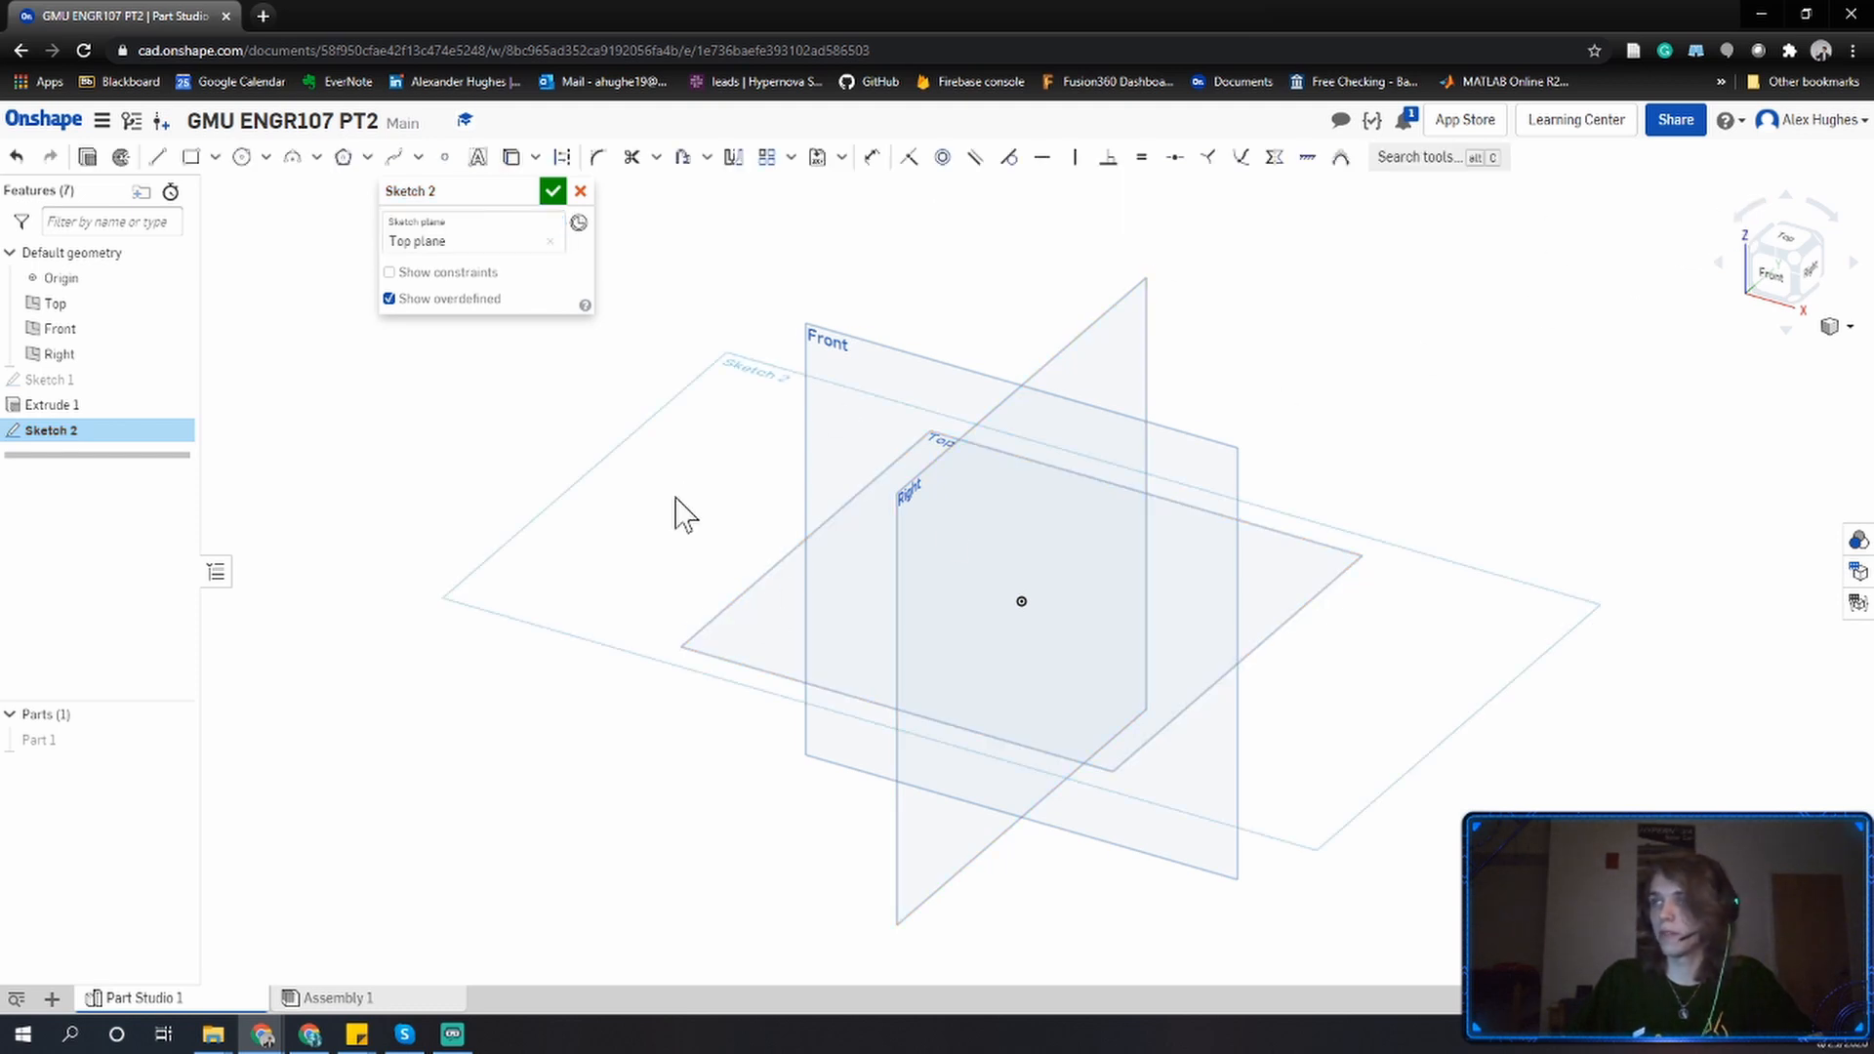
left_click(1791, 244)
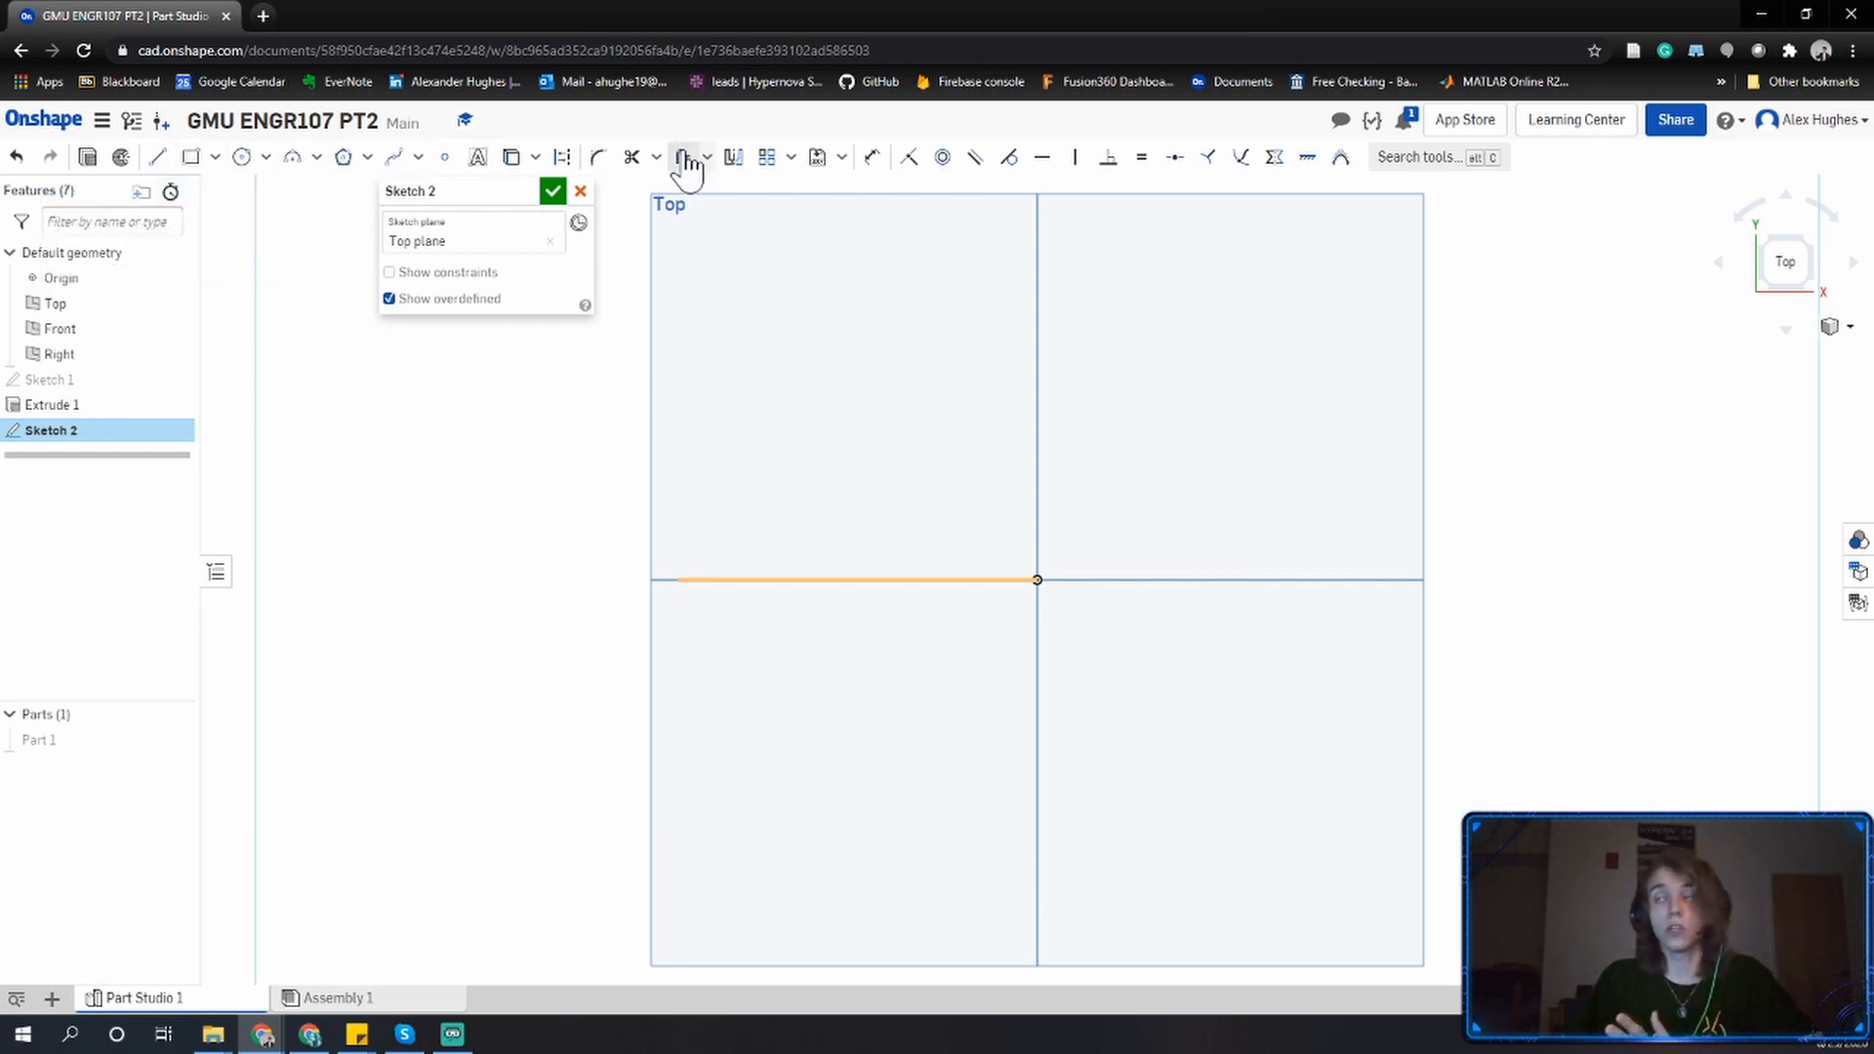
Draw a corner rectangle from the origin into the upper-left quadrant, about 2.9 wide by 2.5 tall.
left_click(192, 159)
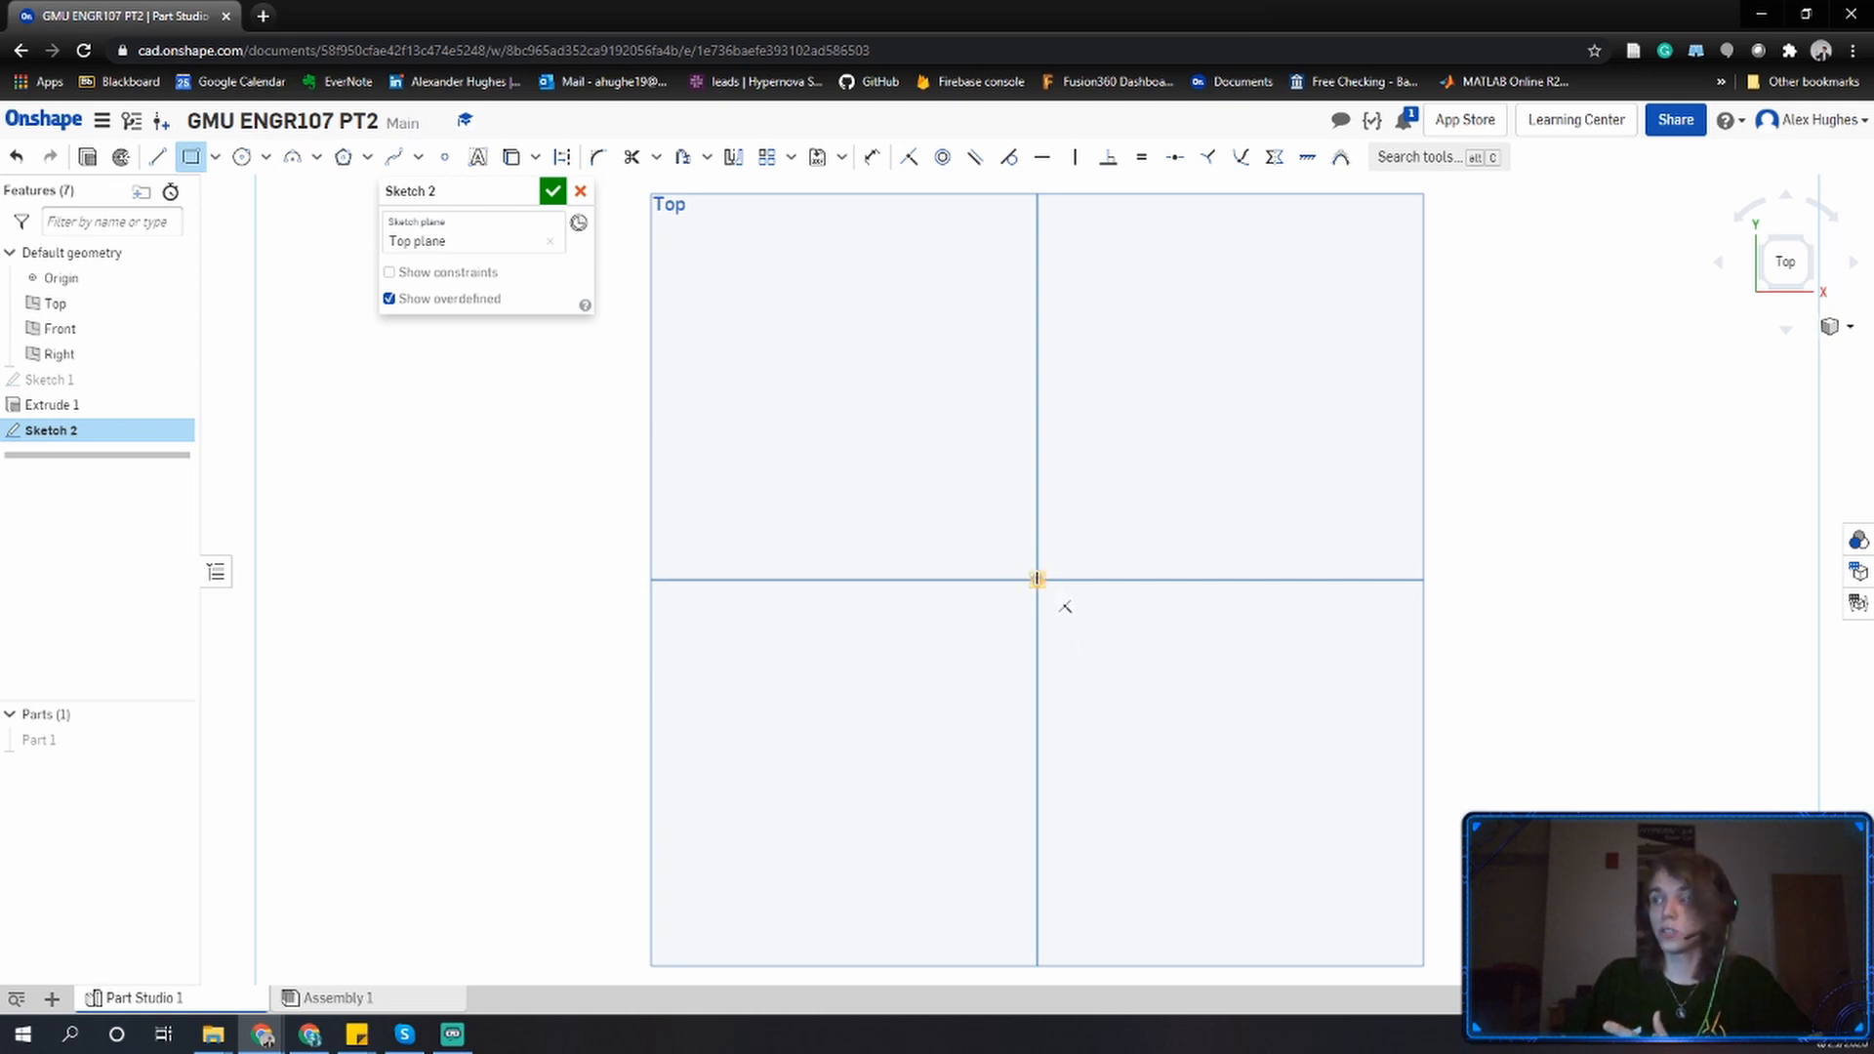
left_click(1036, 579)
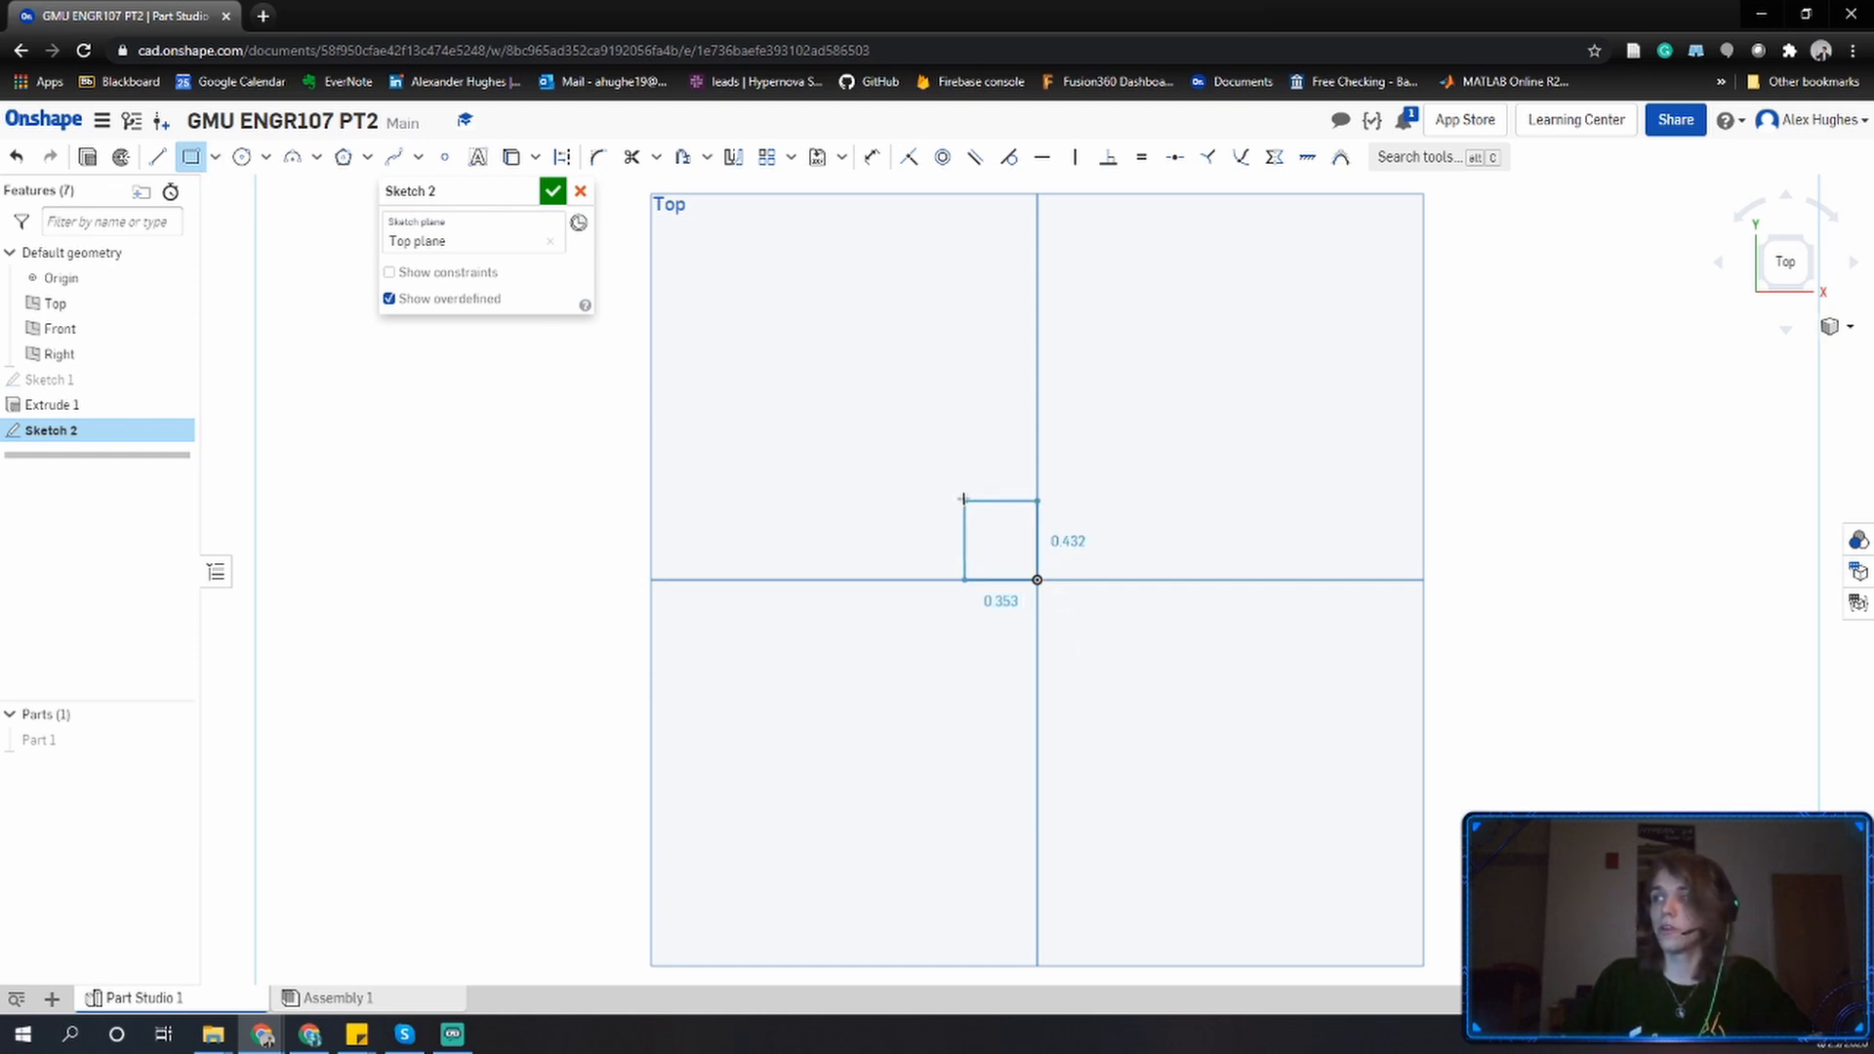
left_click(663, 263)
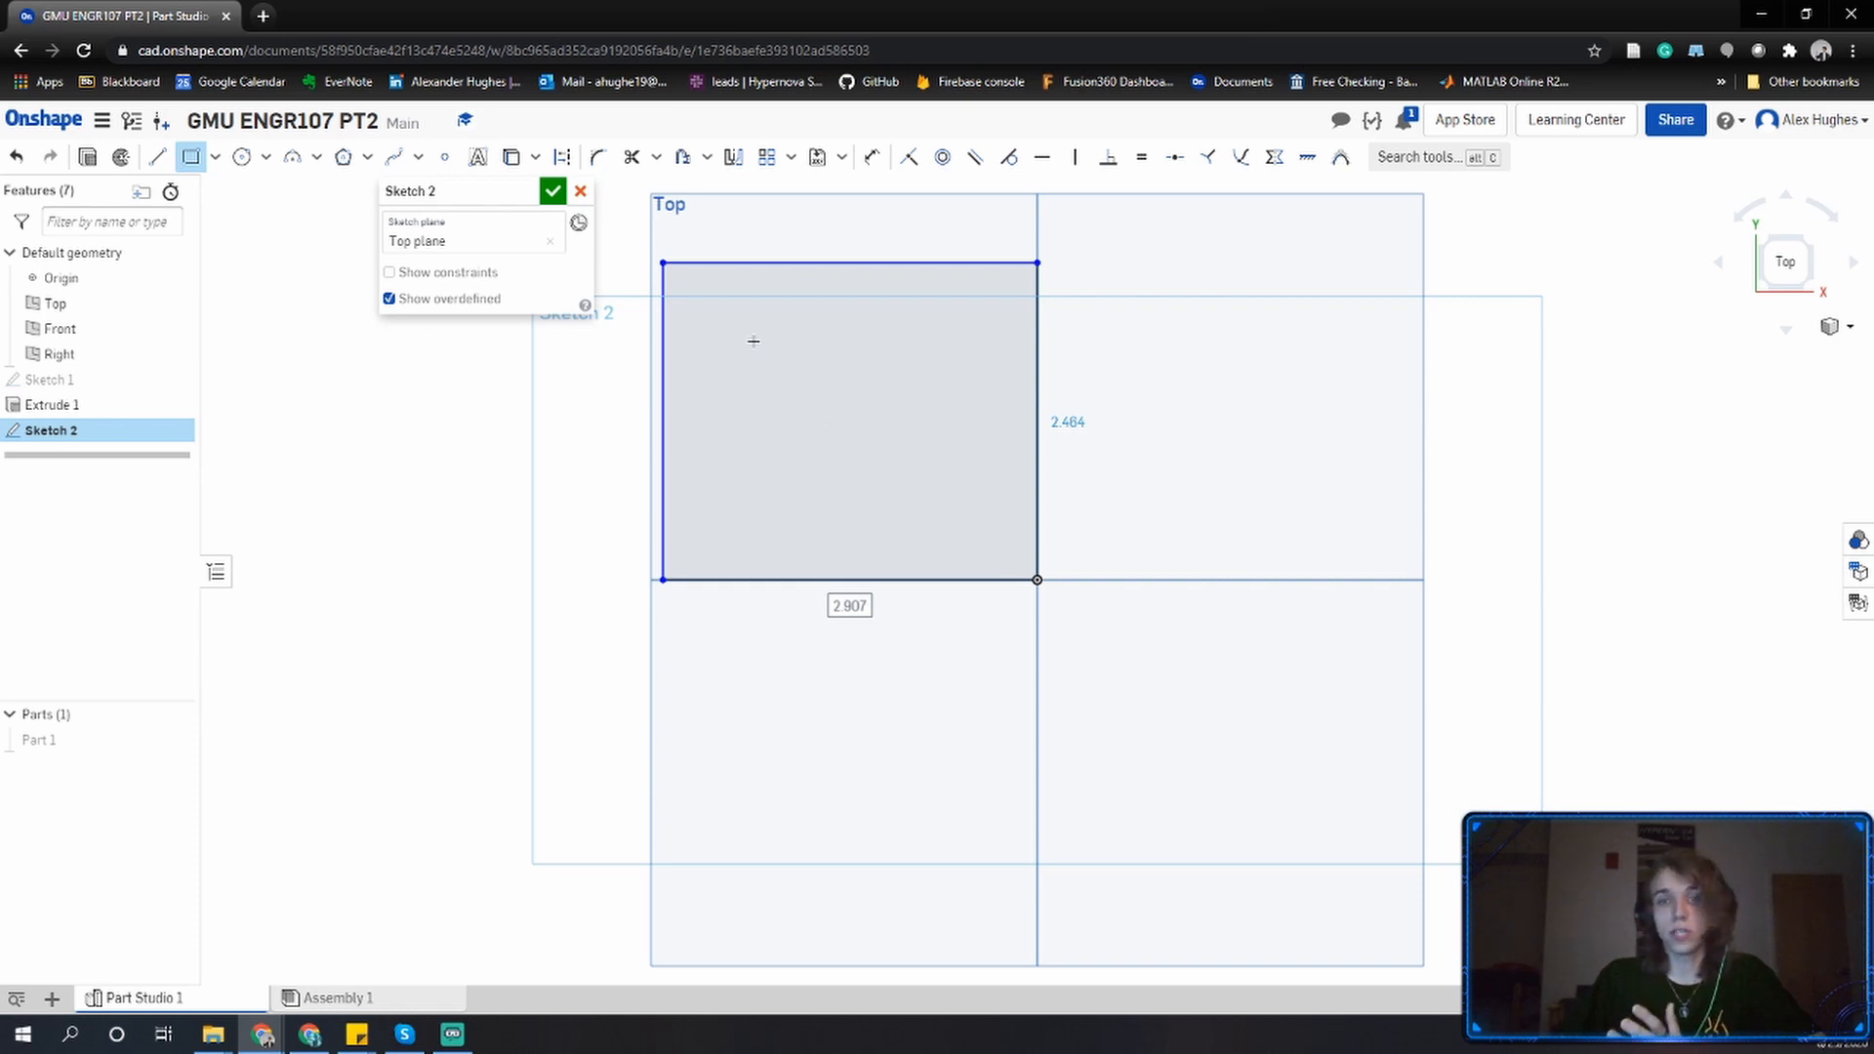
key("Tab")
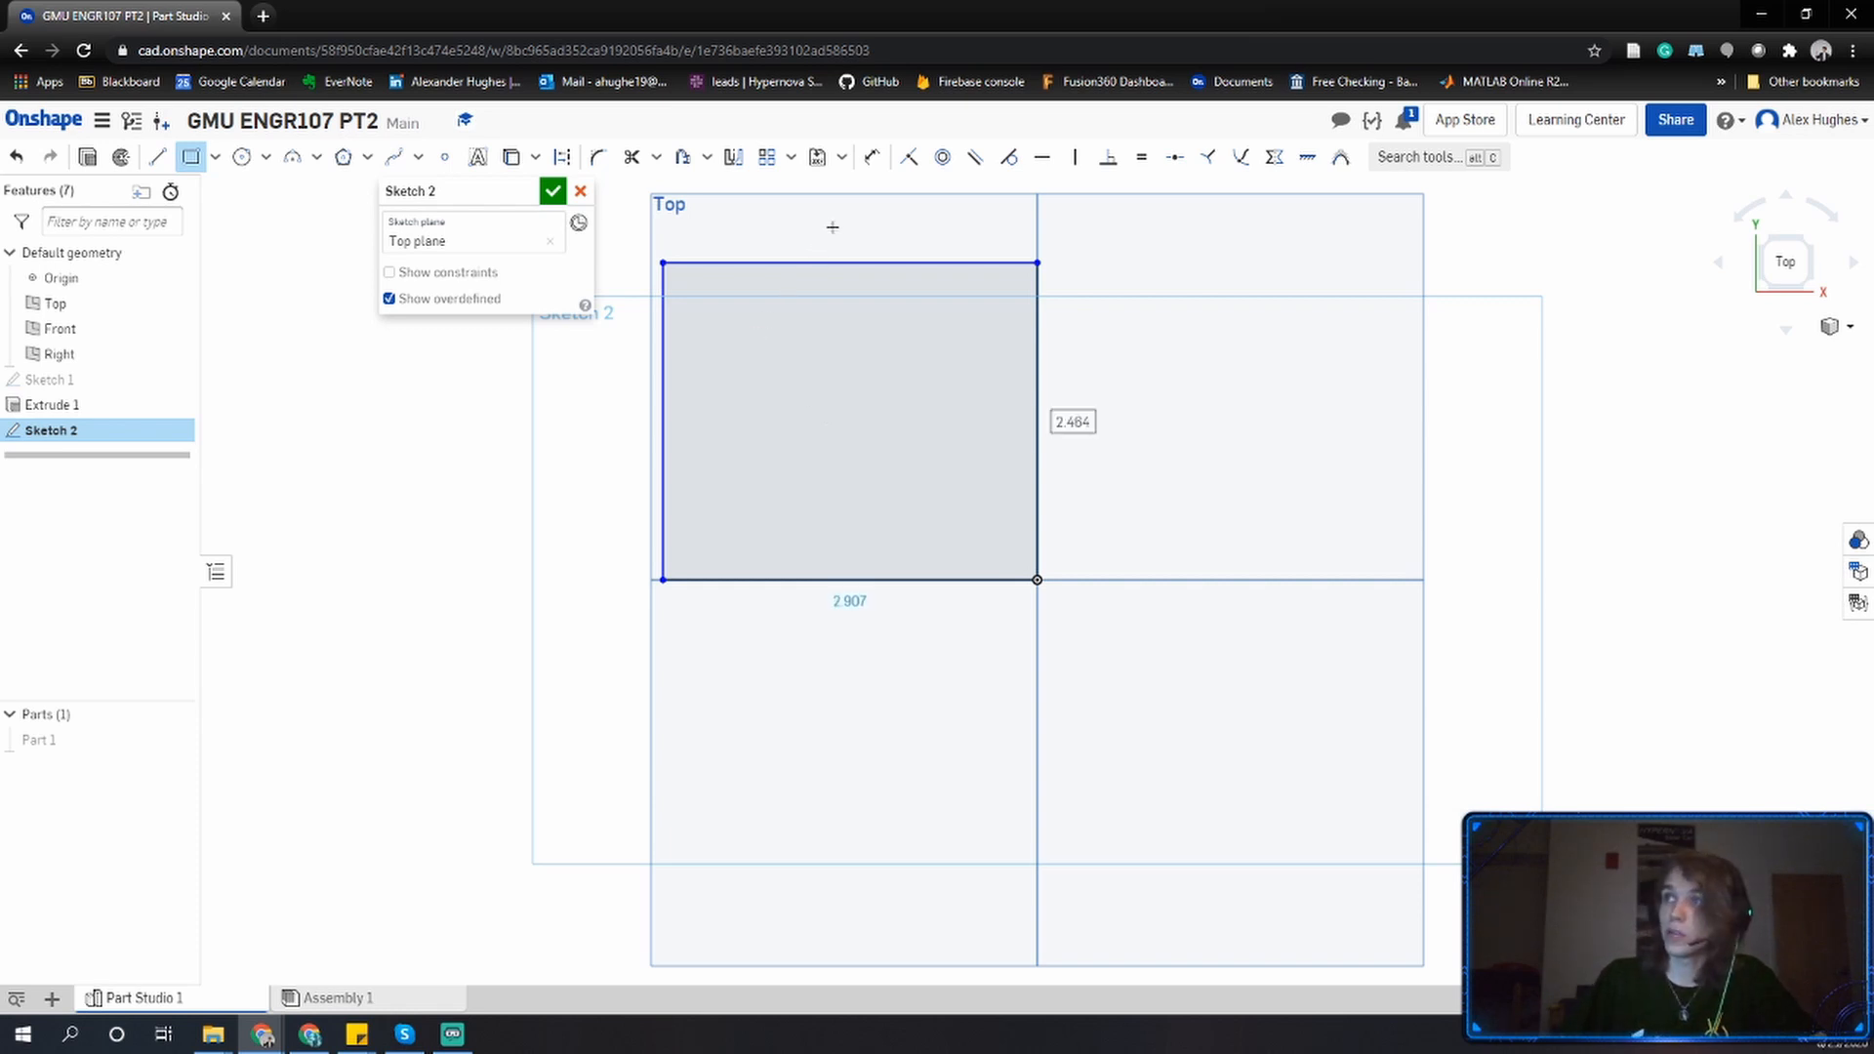
Dimension the rectangle's vertical edge and set its height to 3.
left_click(873, 161)
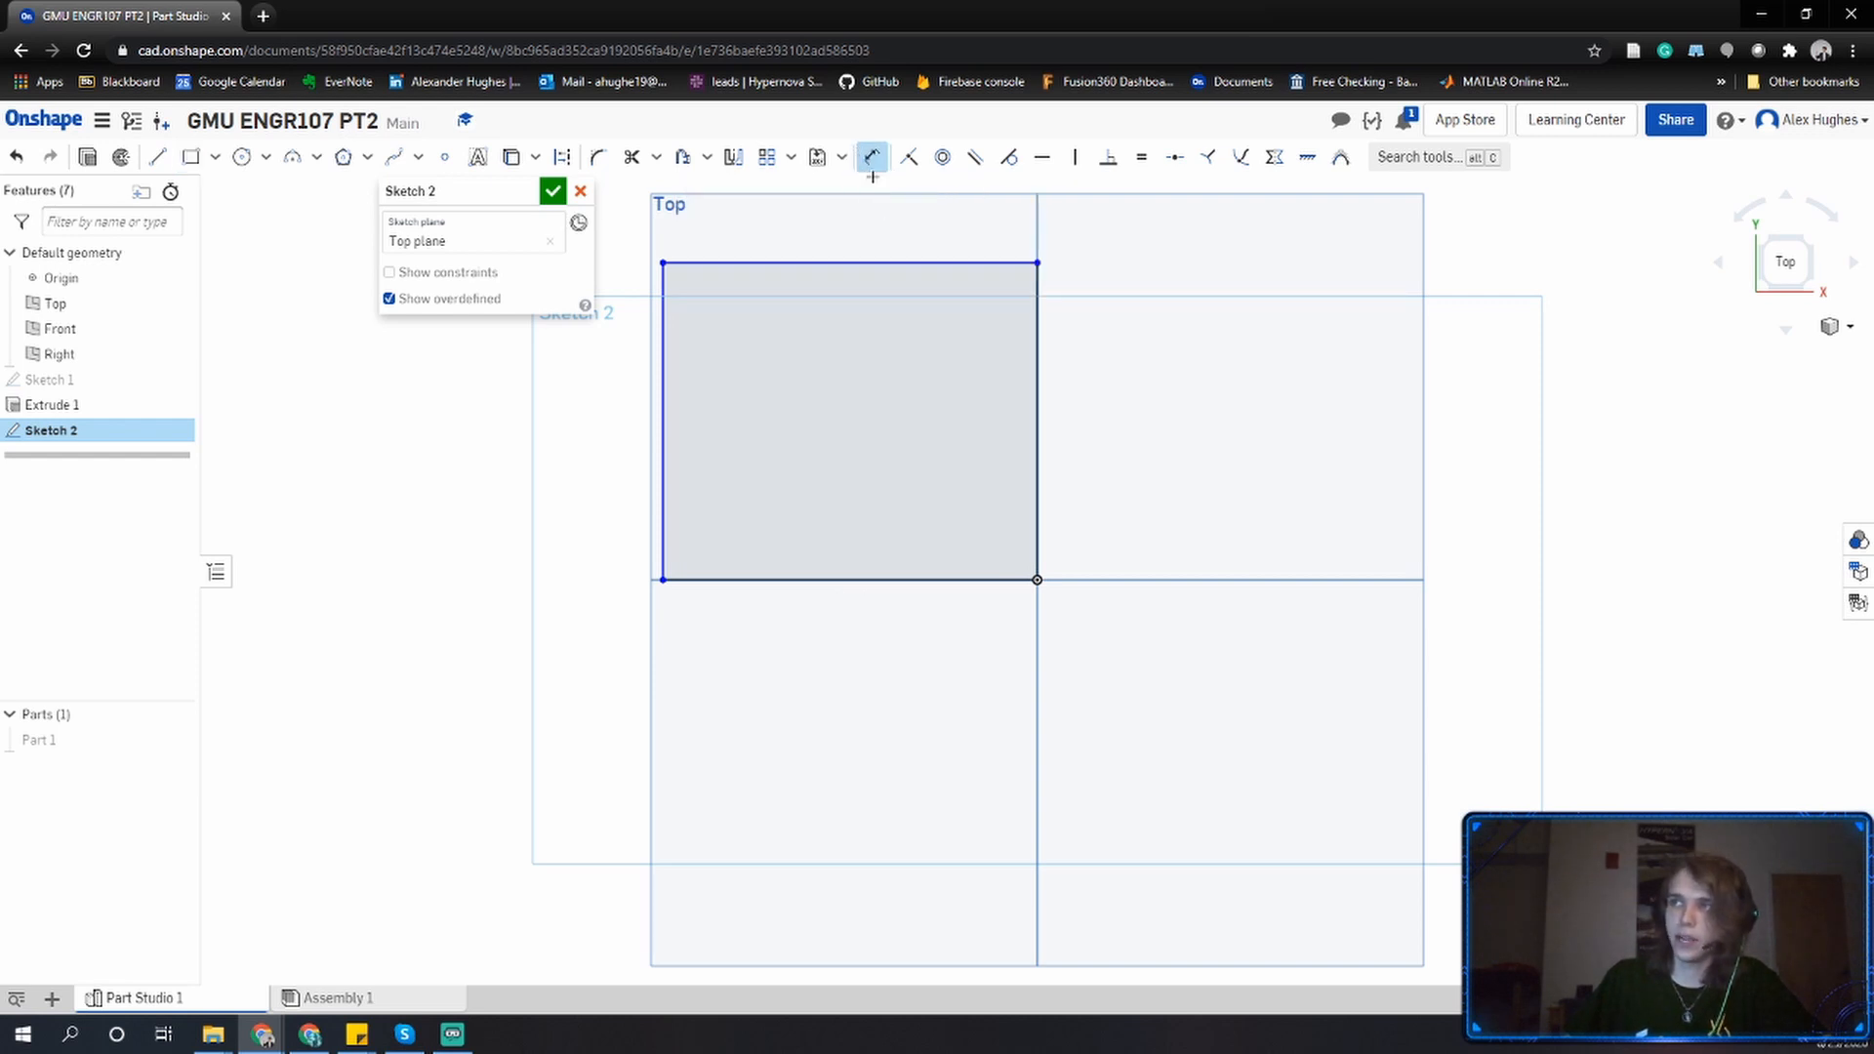
left_click(664, 389)
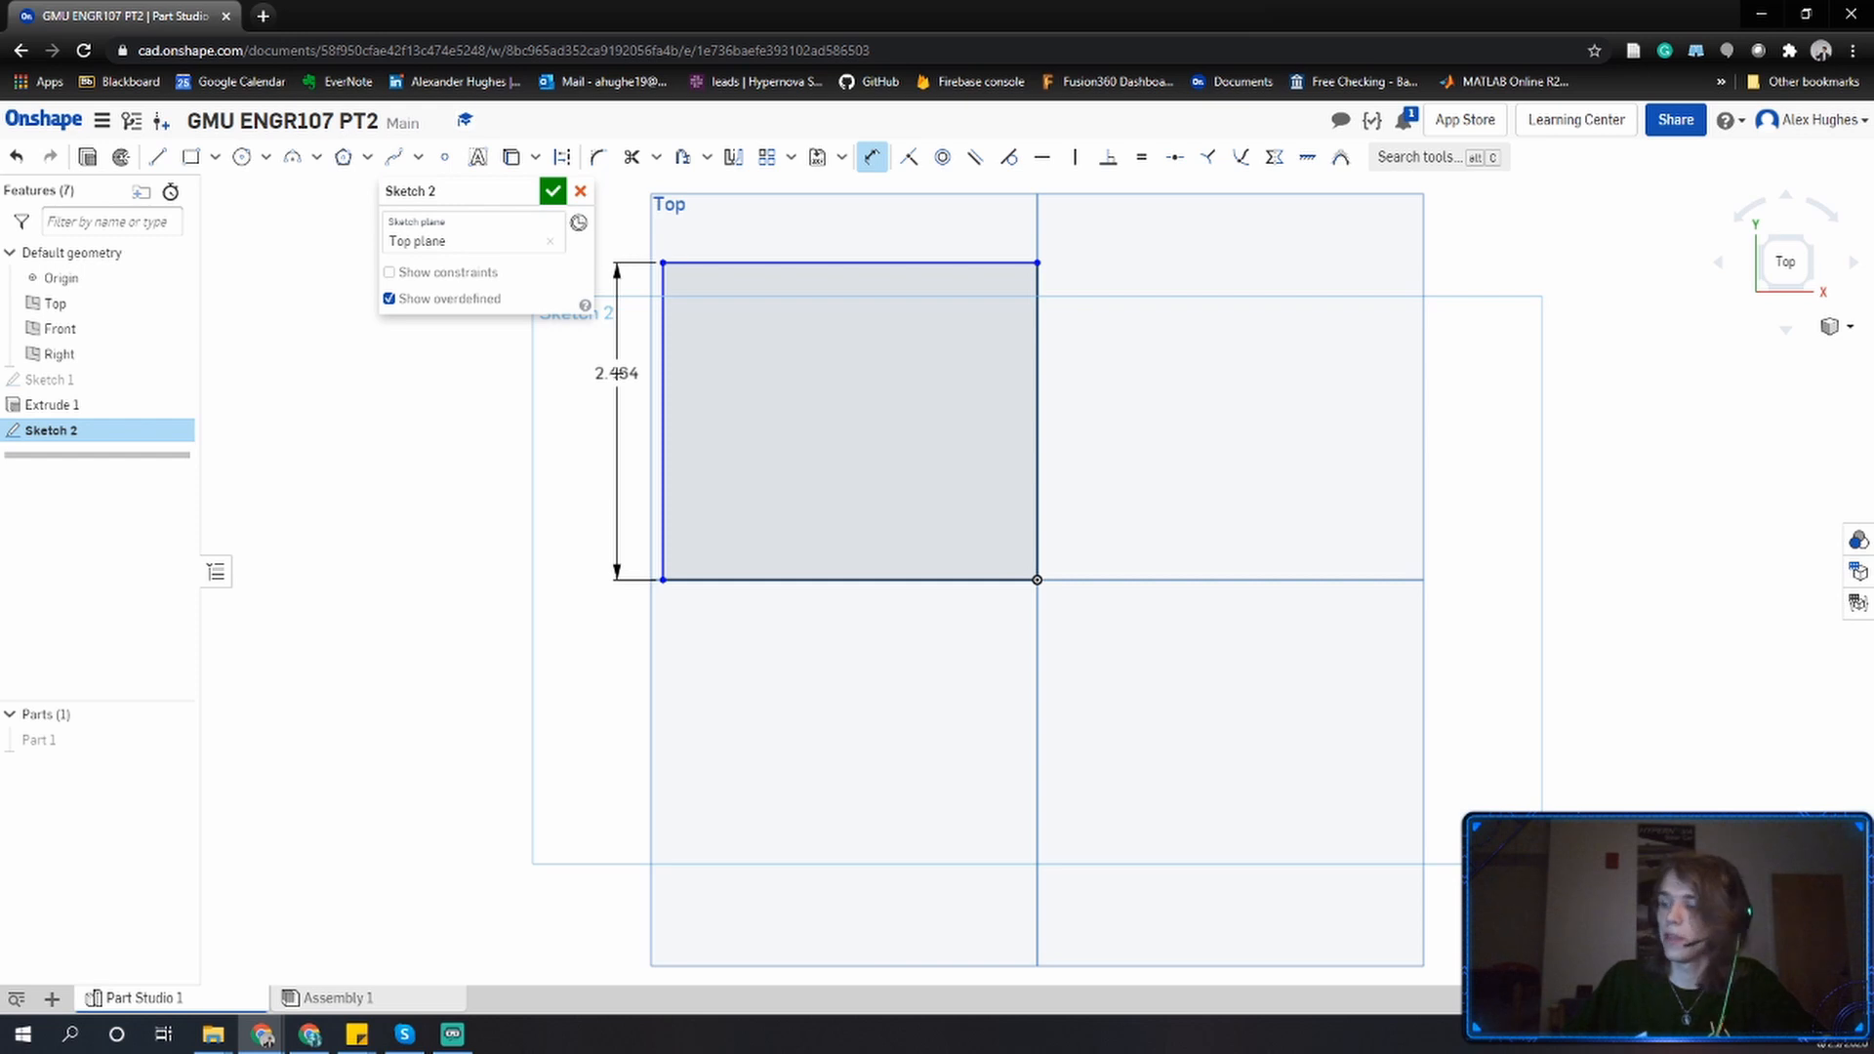
left_click(617, 373)
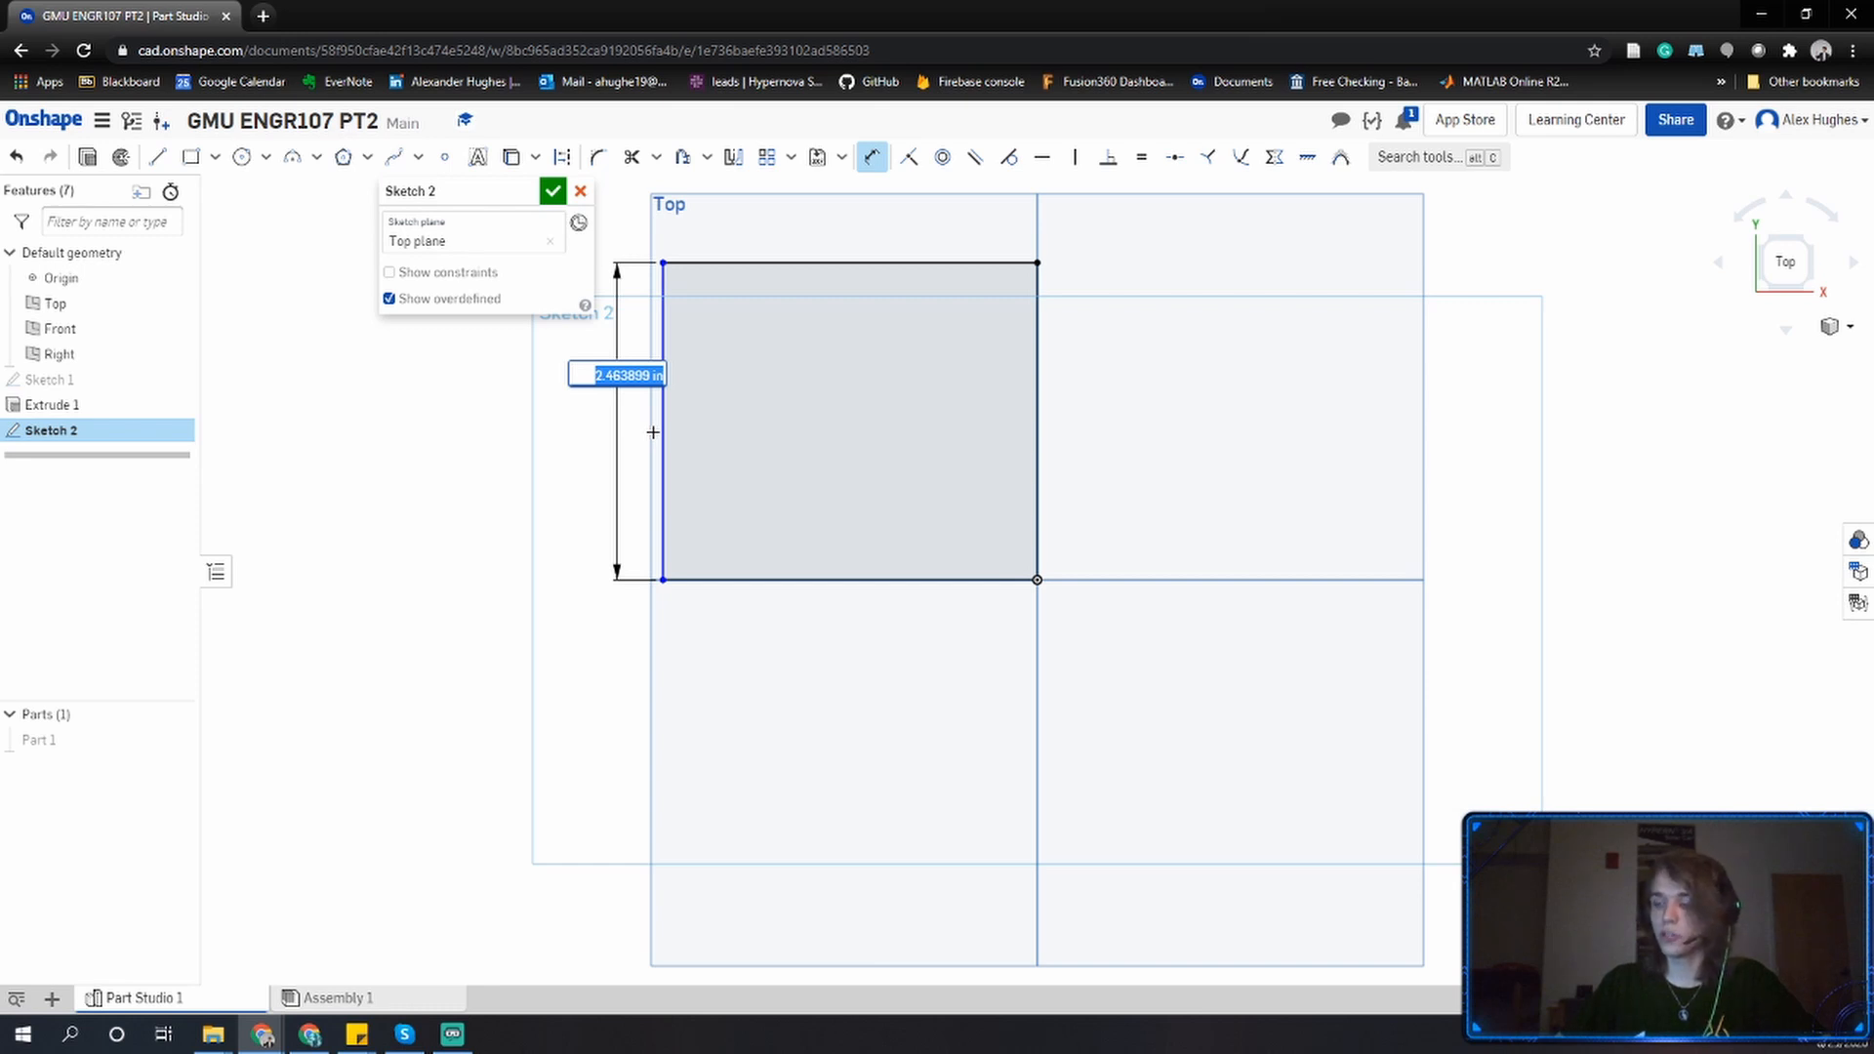
key("BackSpace")
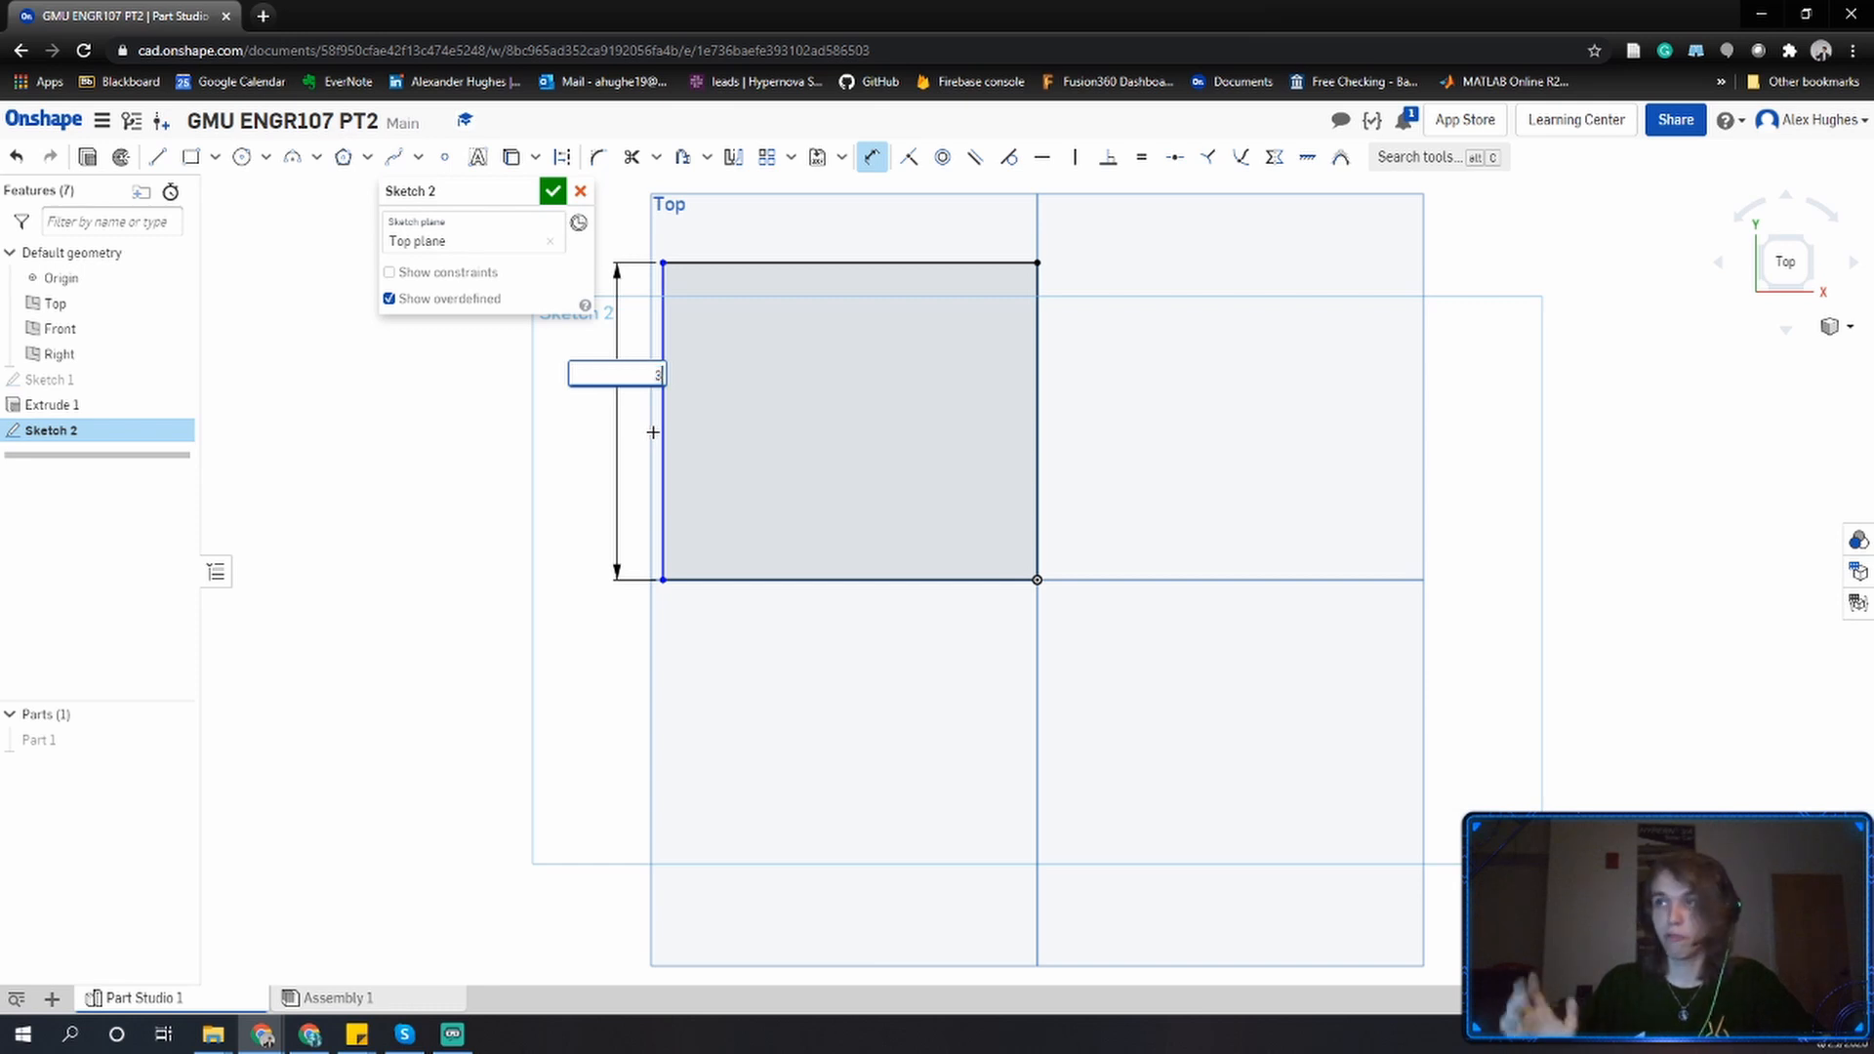
type("3")
key("Return")
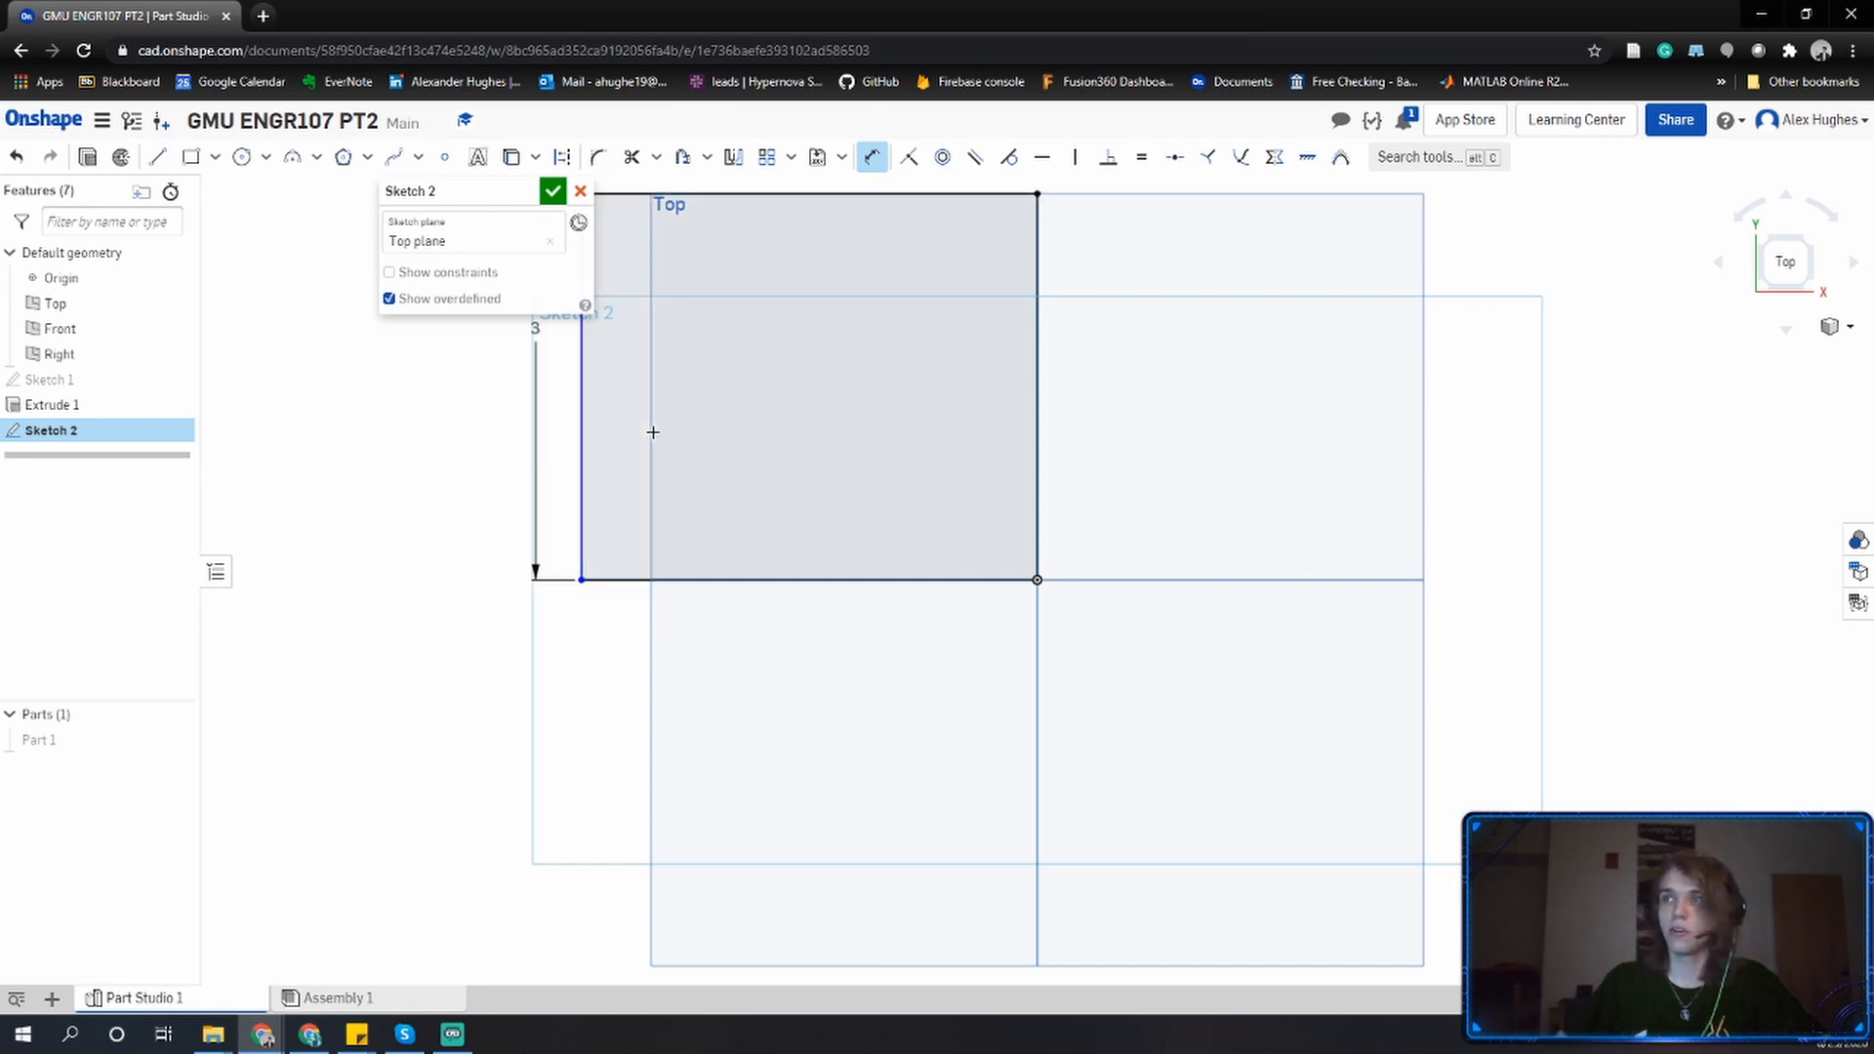
Dimension the rectangle's top edge and set its width to 3.
middle_click_drag(653, 431, 808, 647)
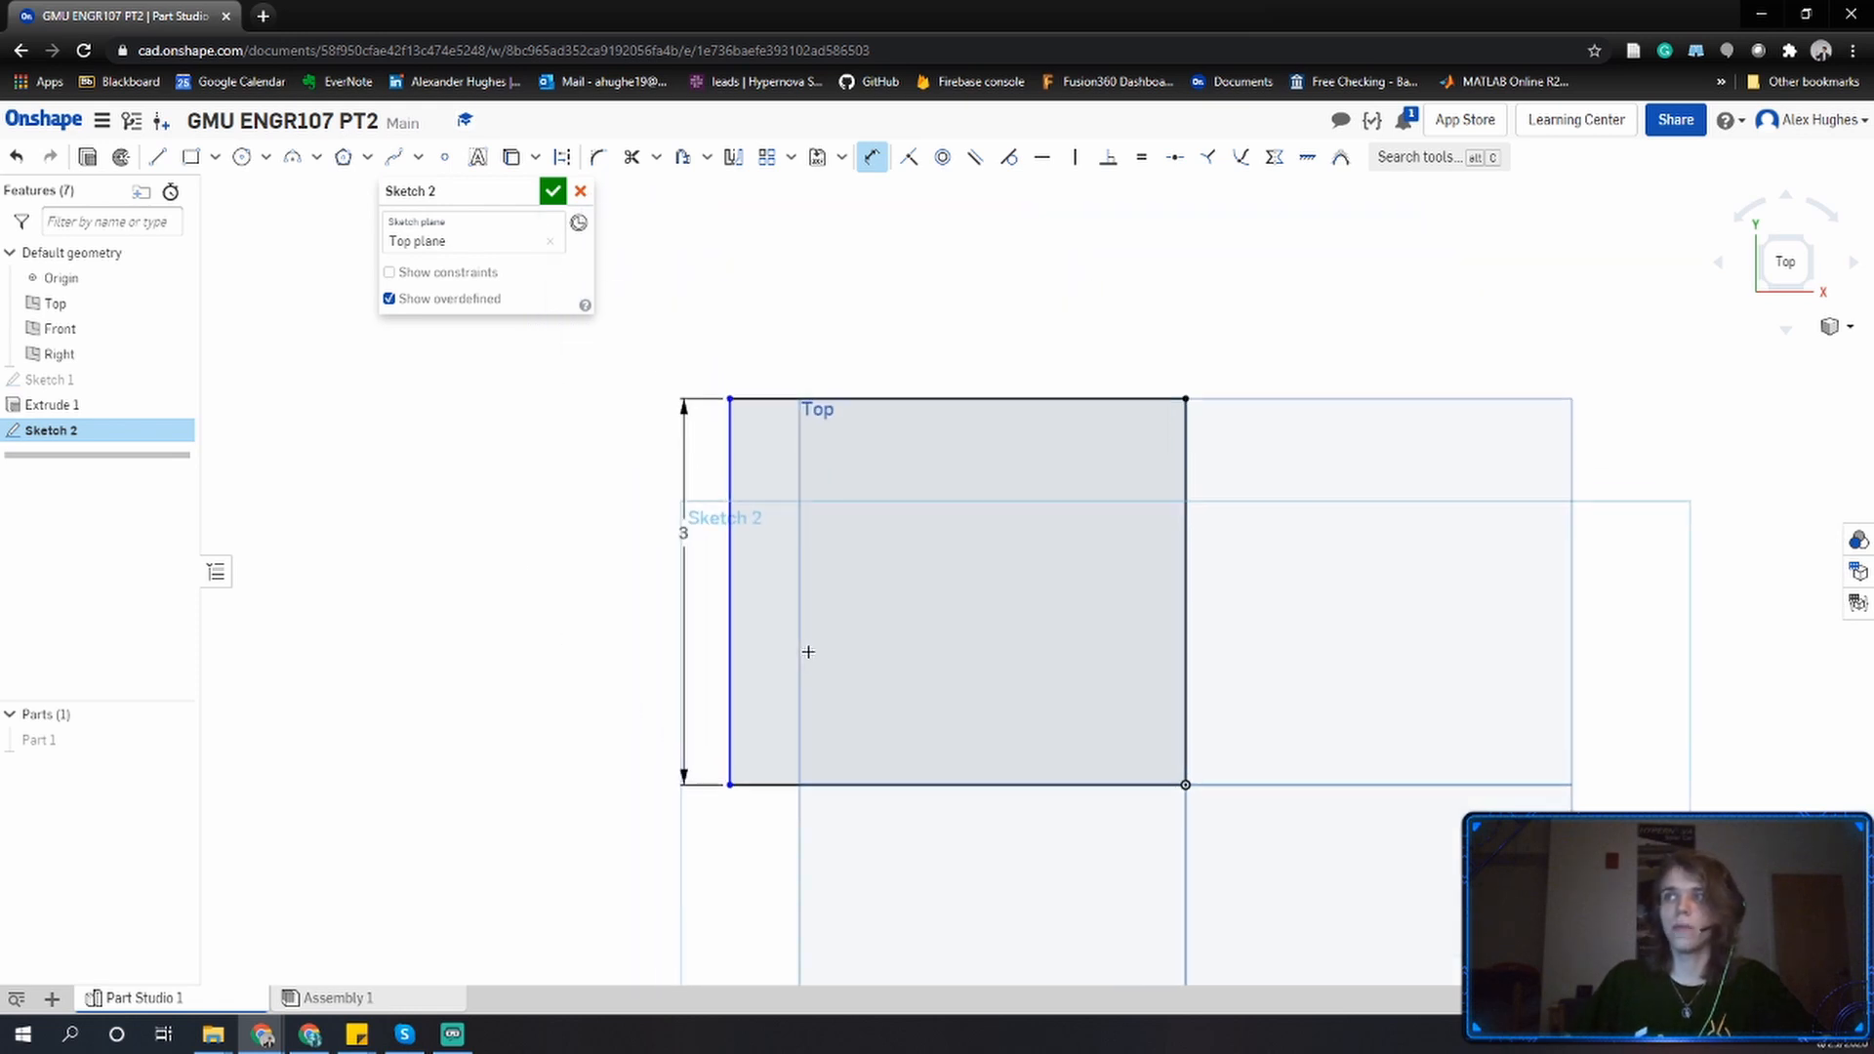
left_click(756, 536)
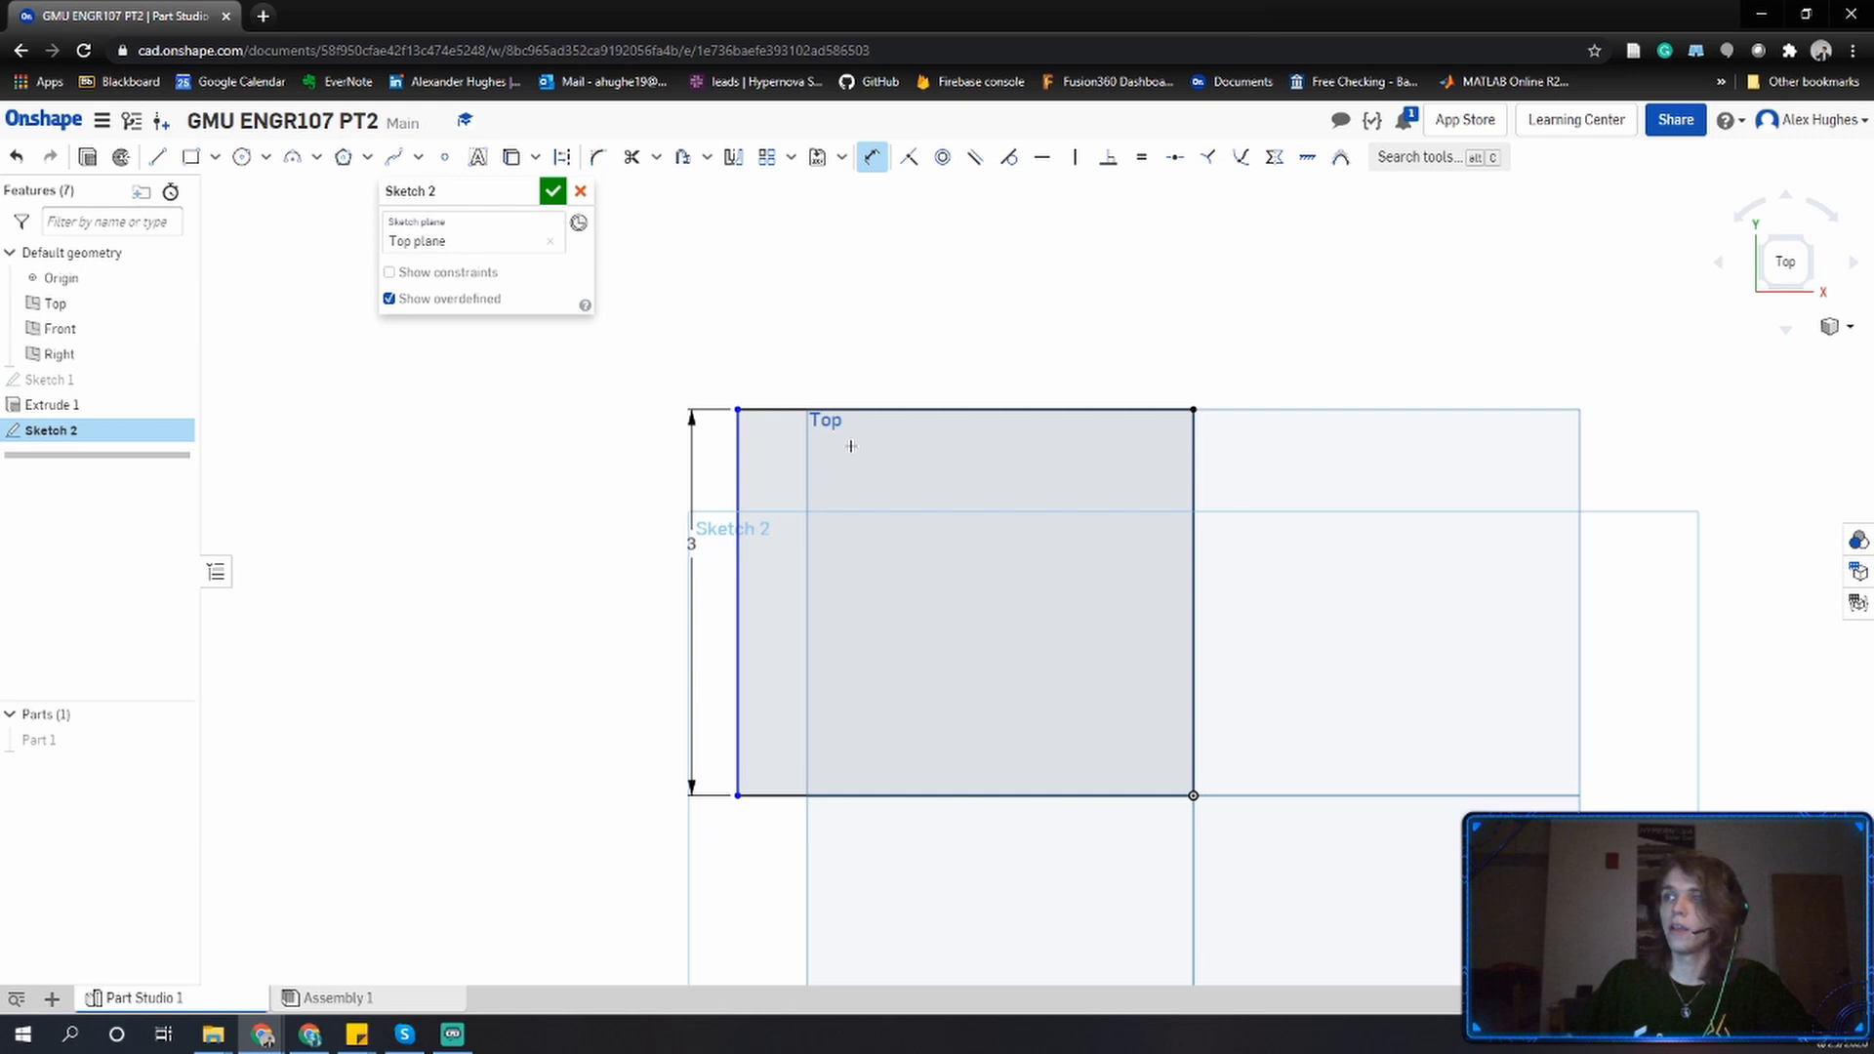
left_click(887, 412)
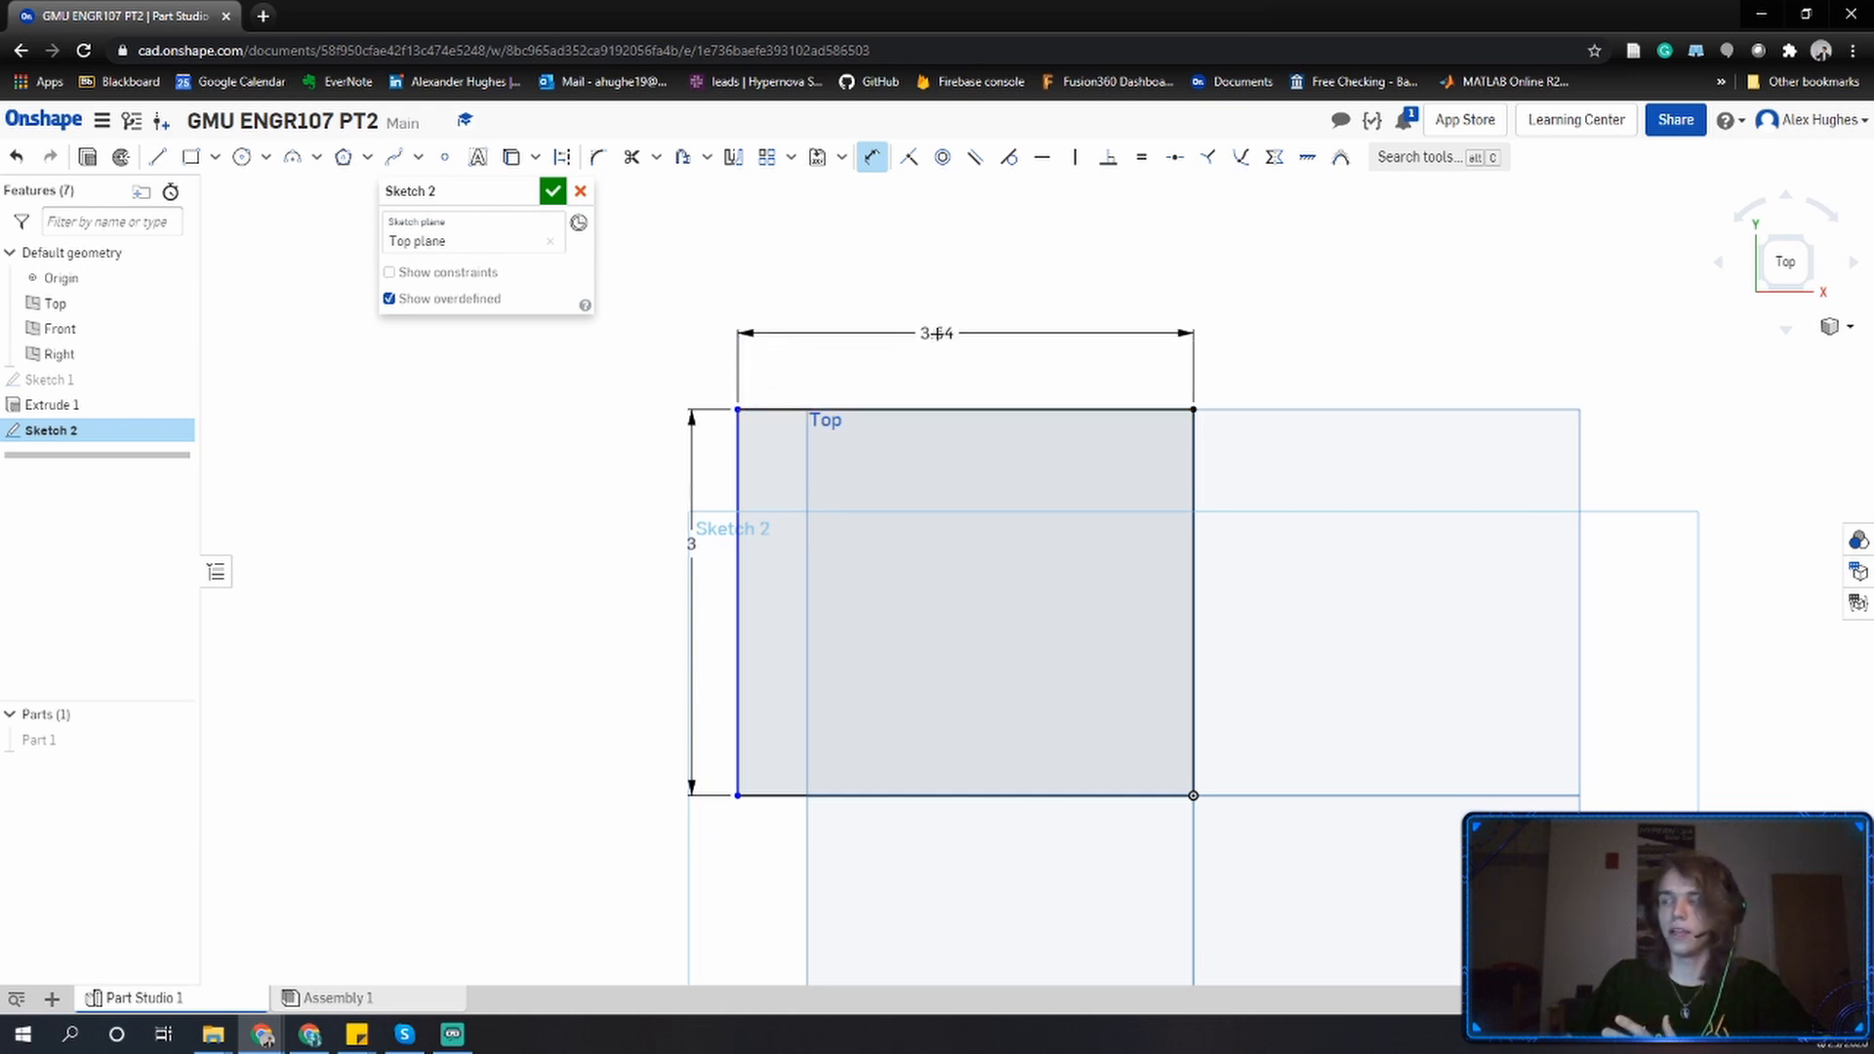
left_click(937, 334)
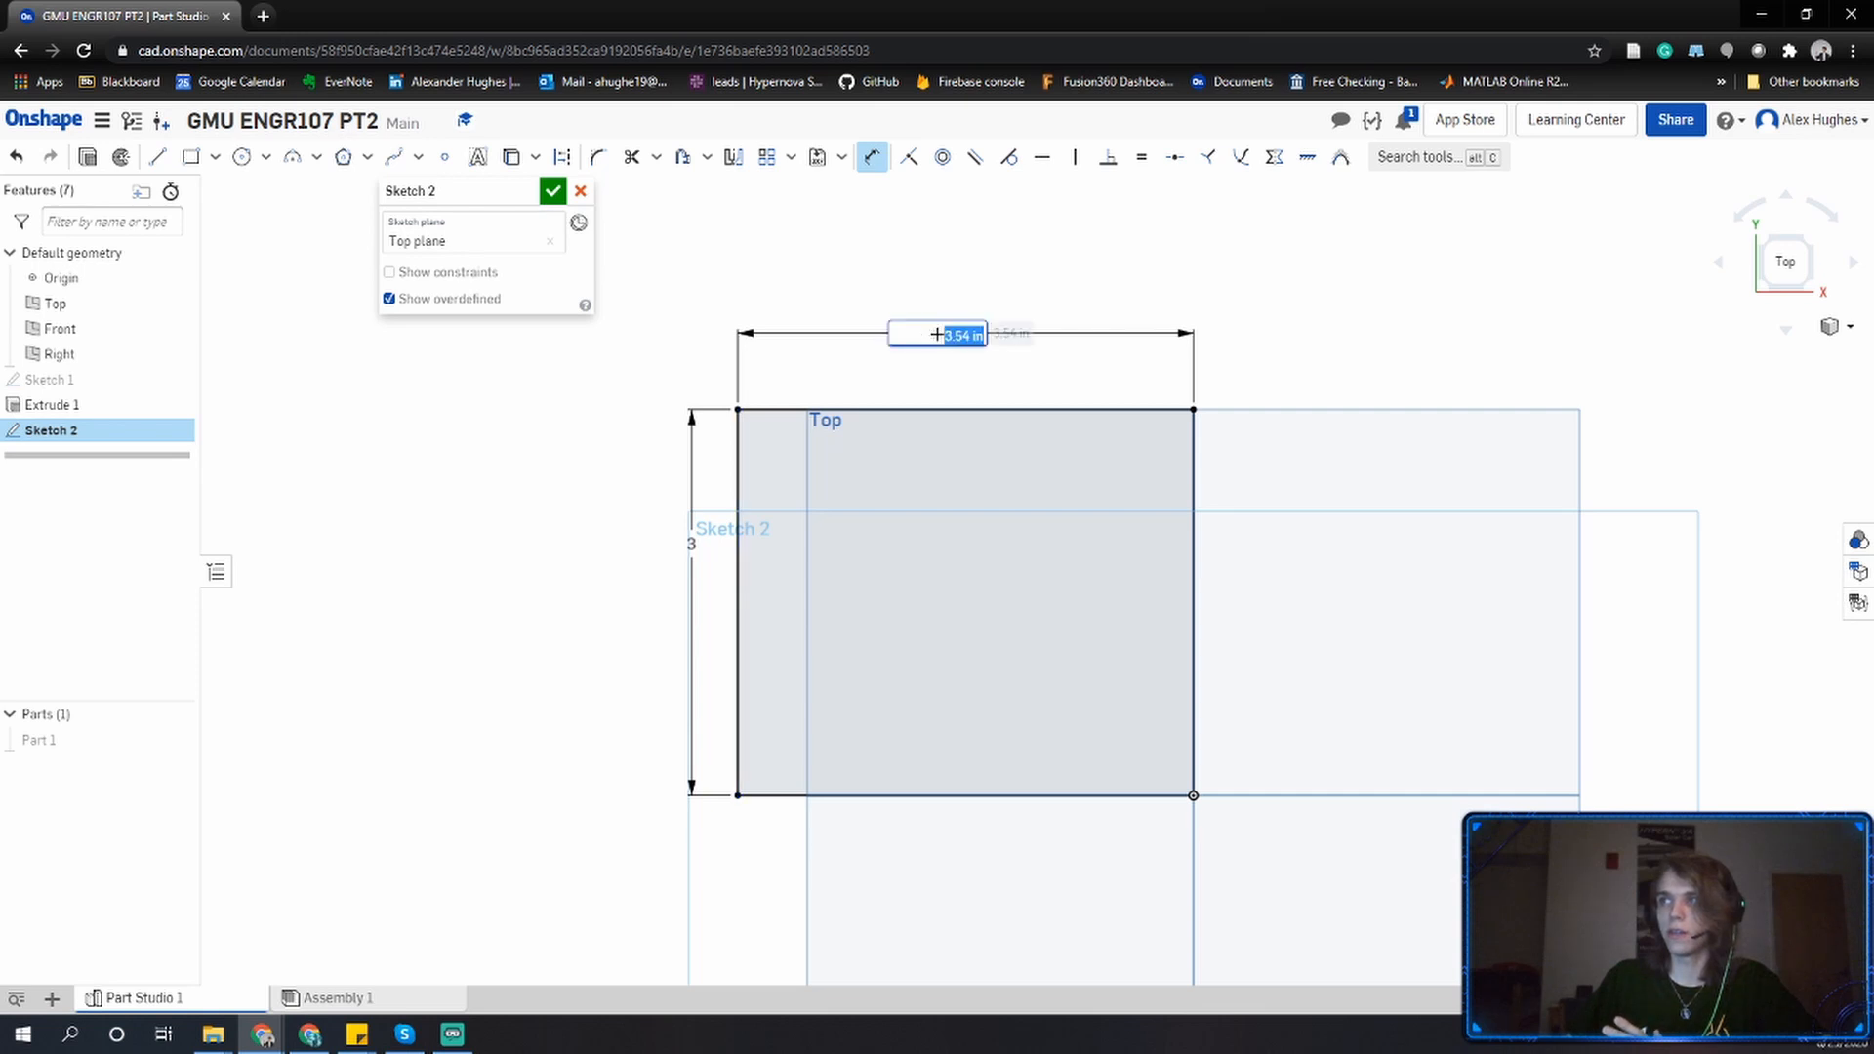
type("3")
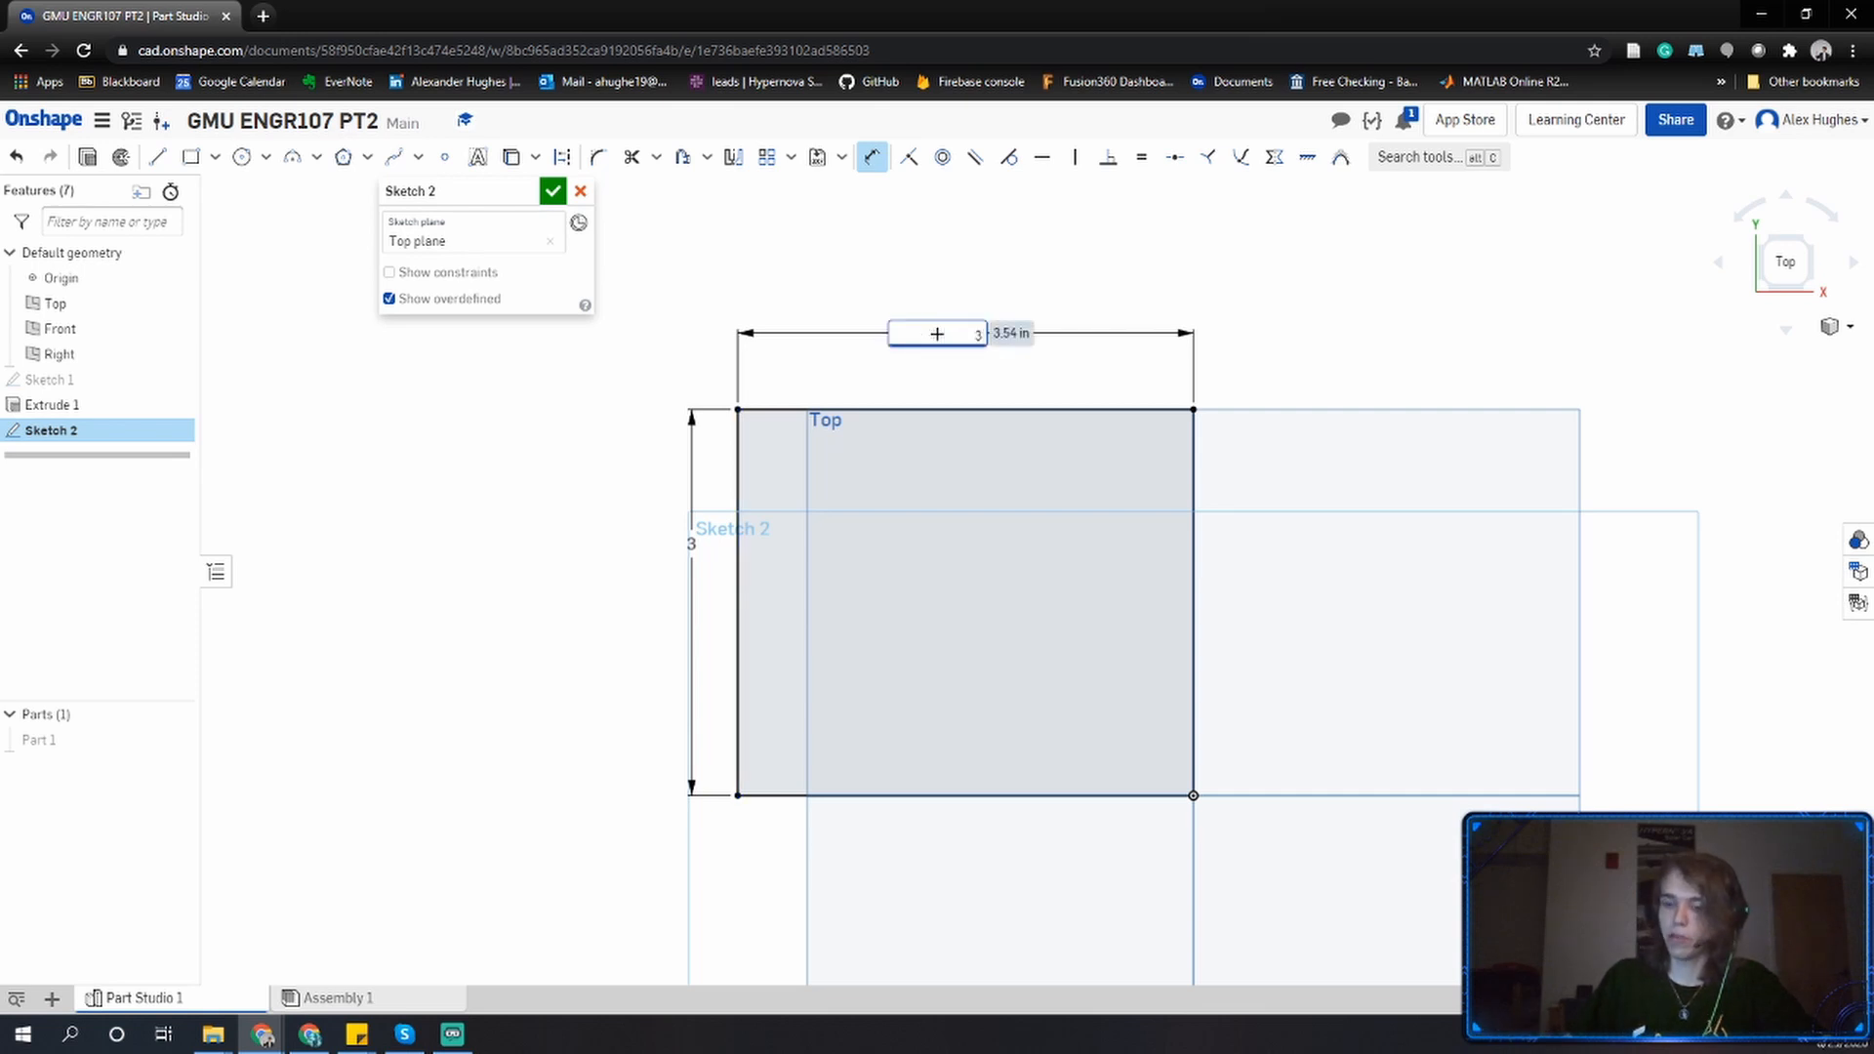
key("Return")
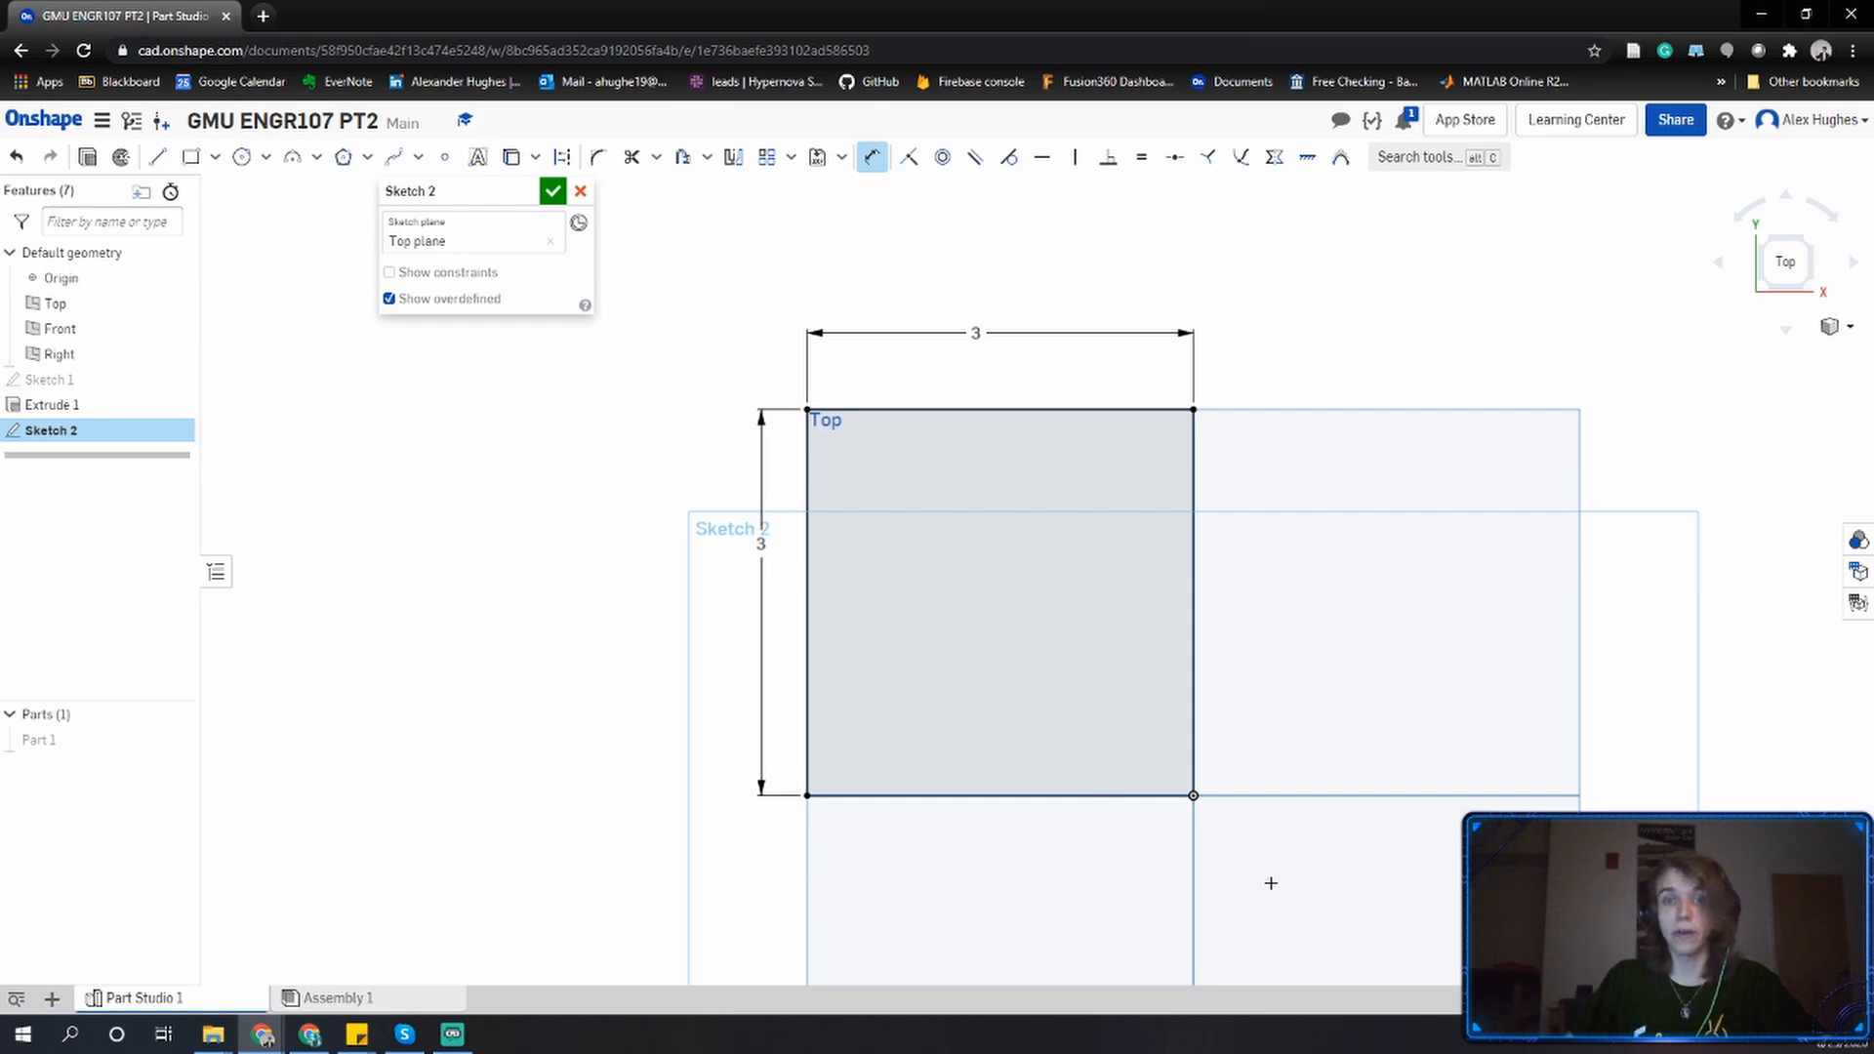
key("Escape")
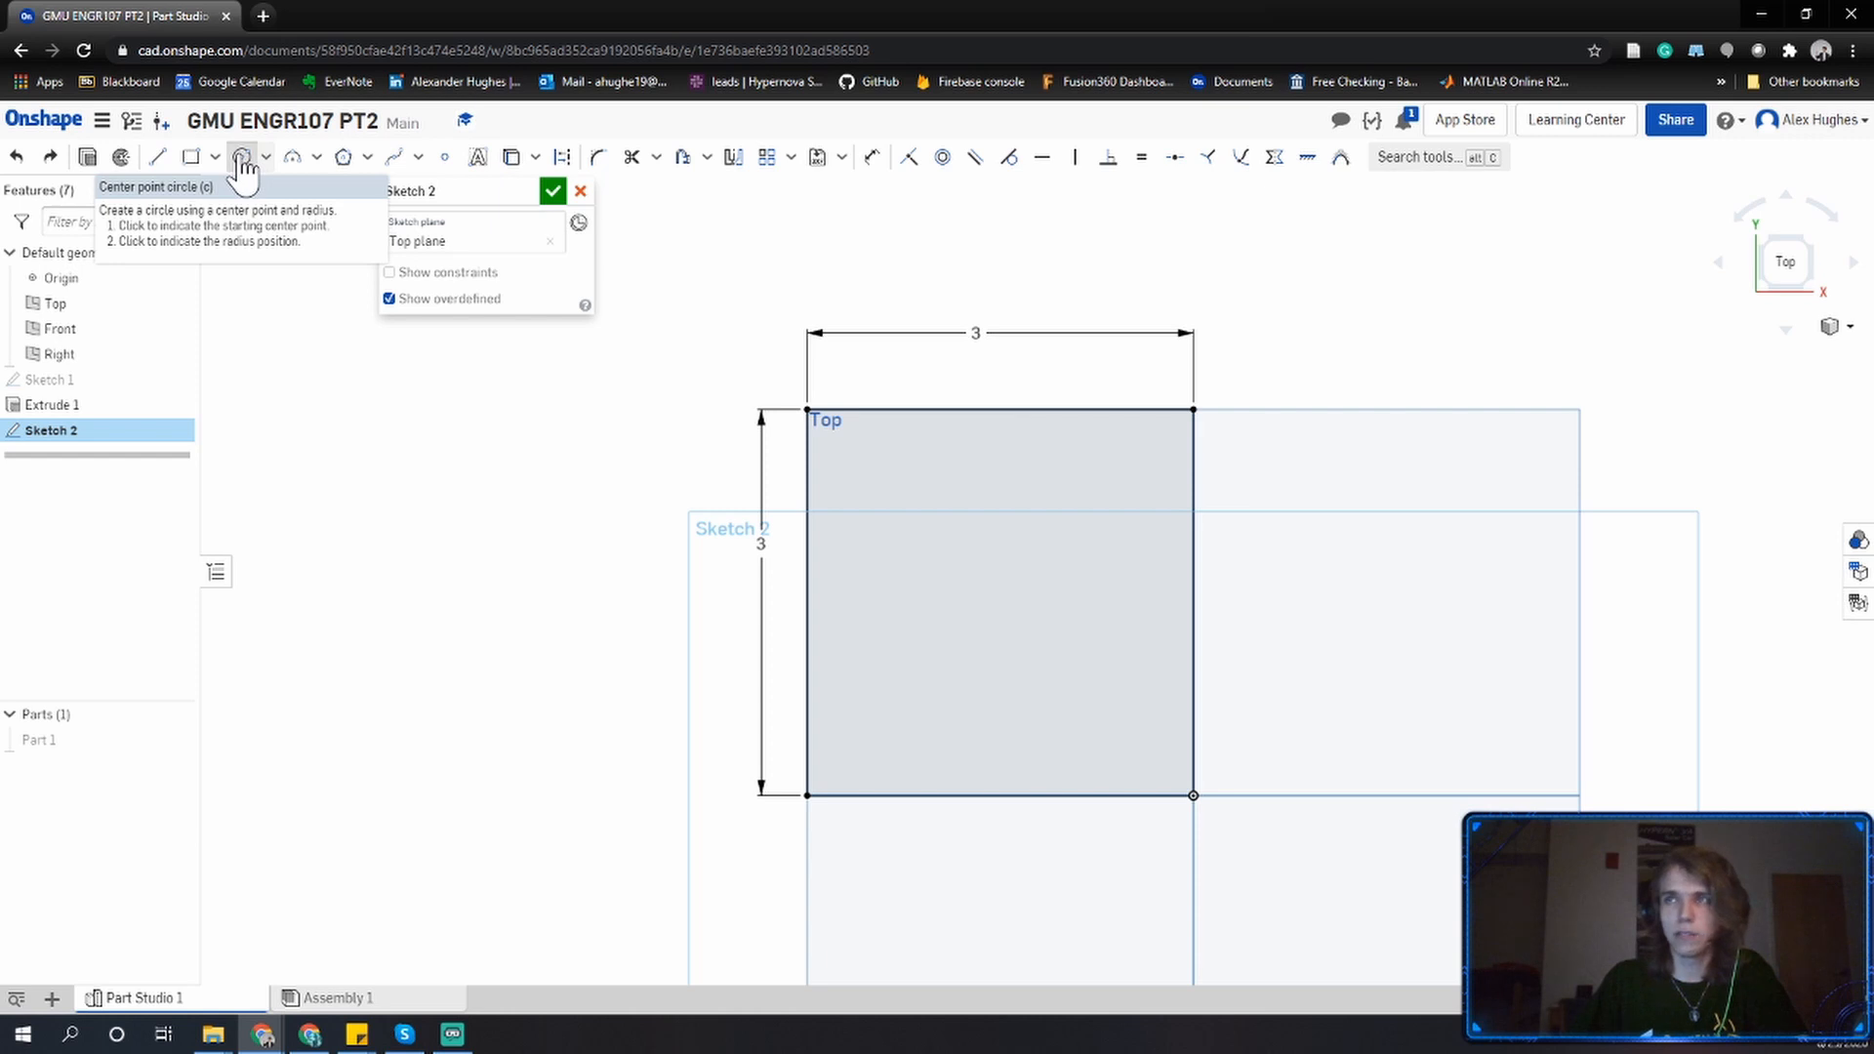
Draw a center-point circle about 1.13 in diameter inside the square.
left_click(242, 158)
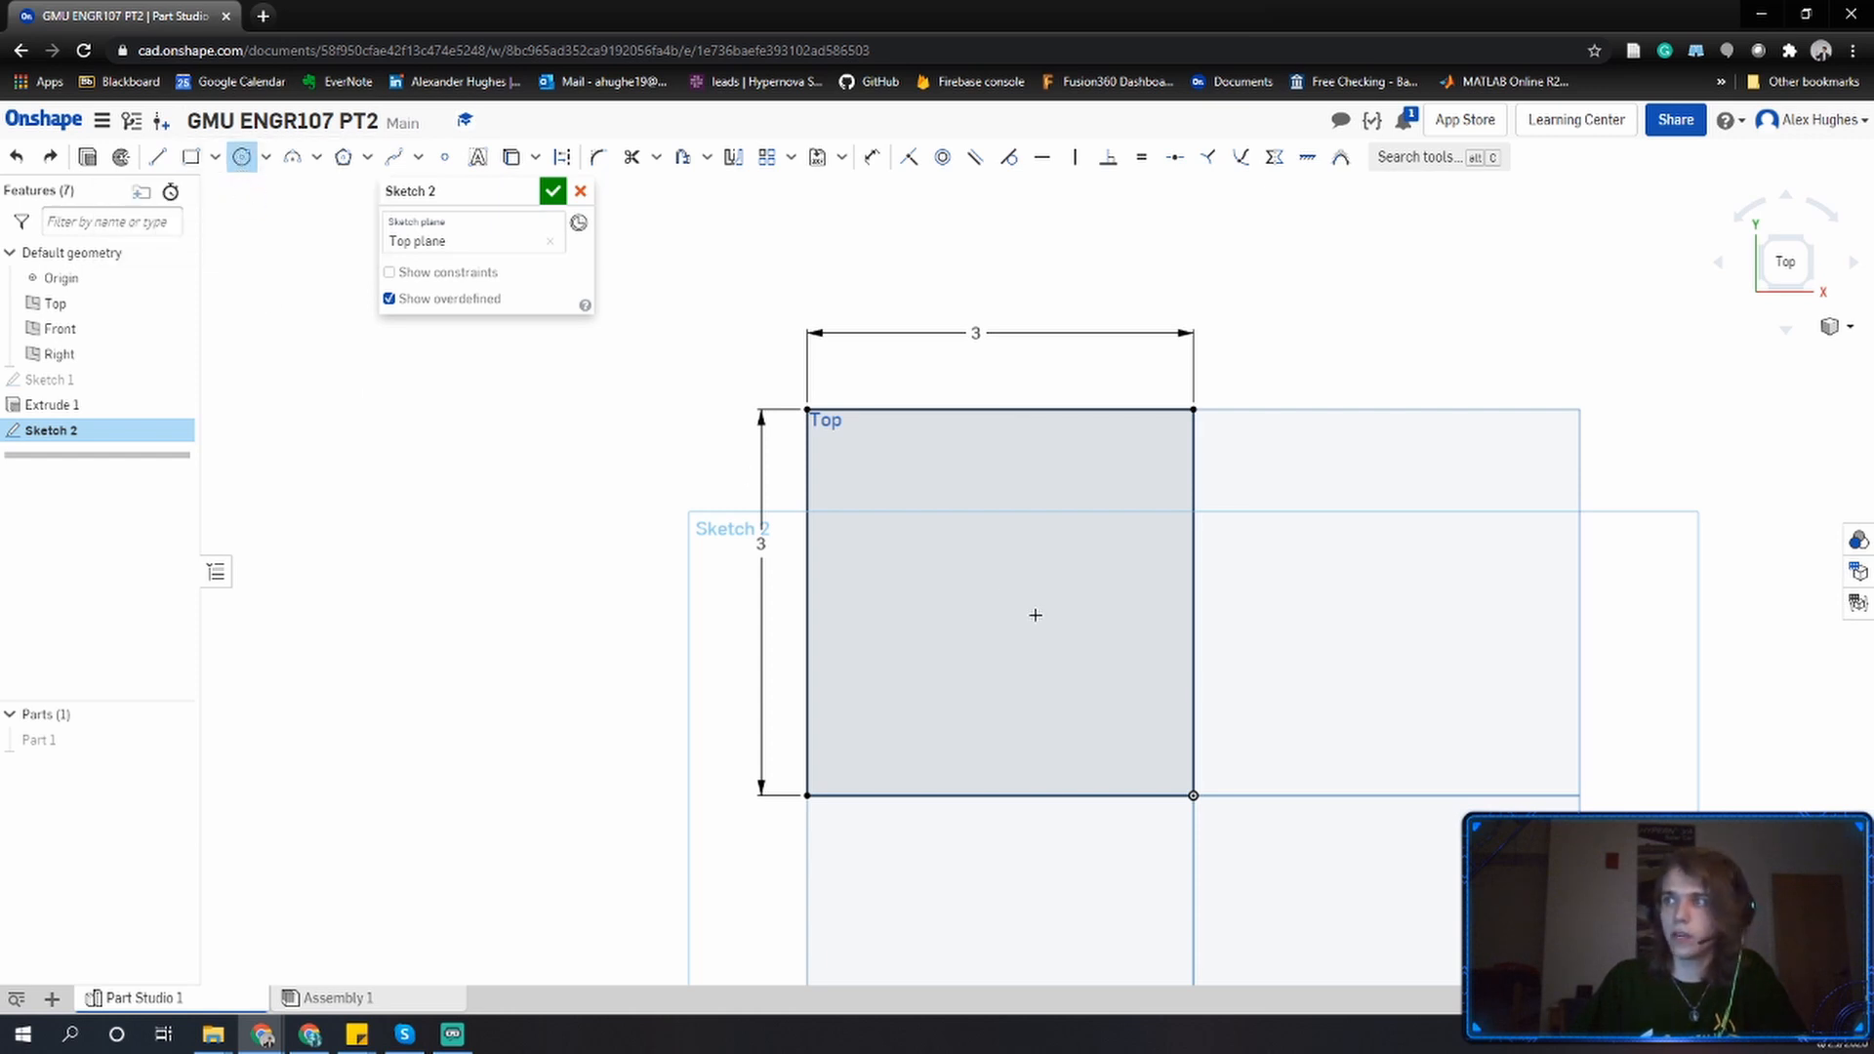
left_click(987, 611)
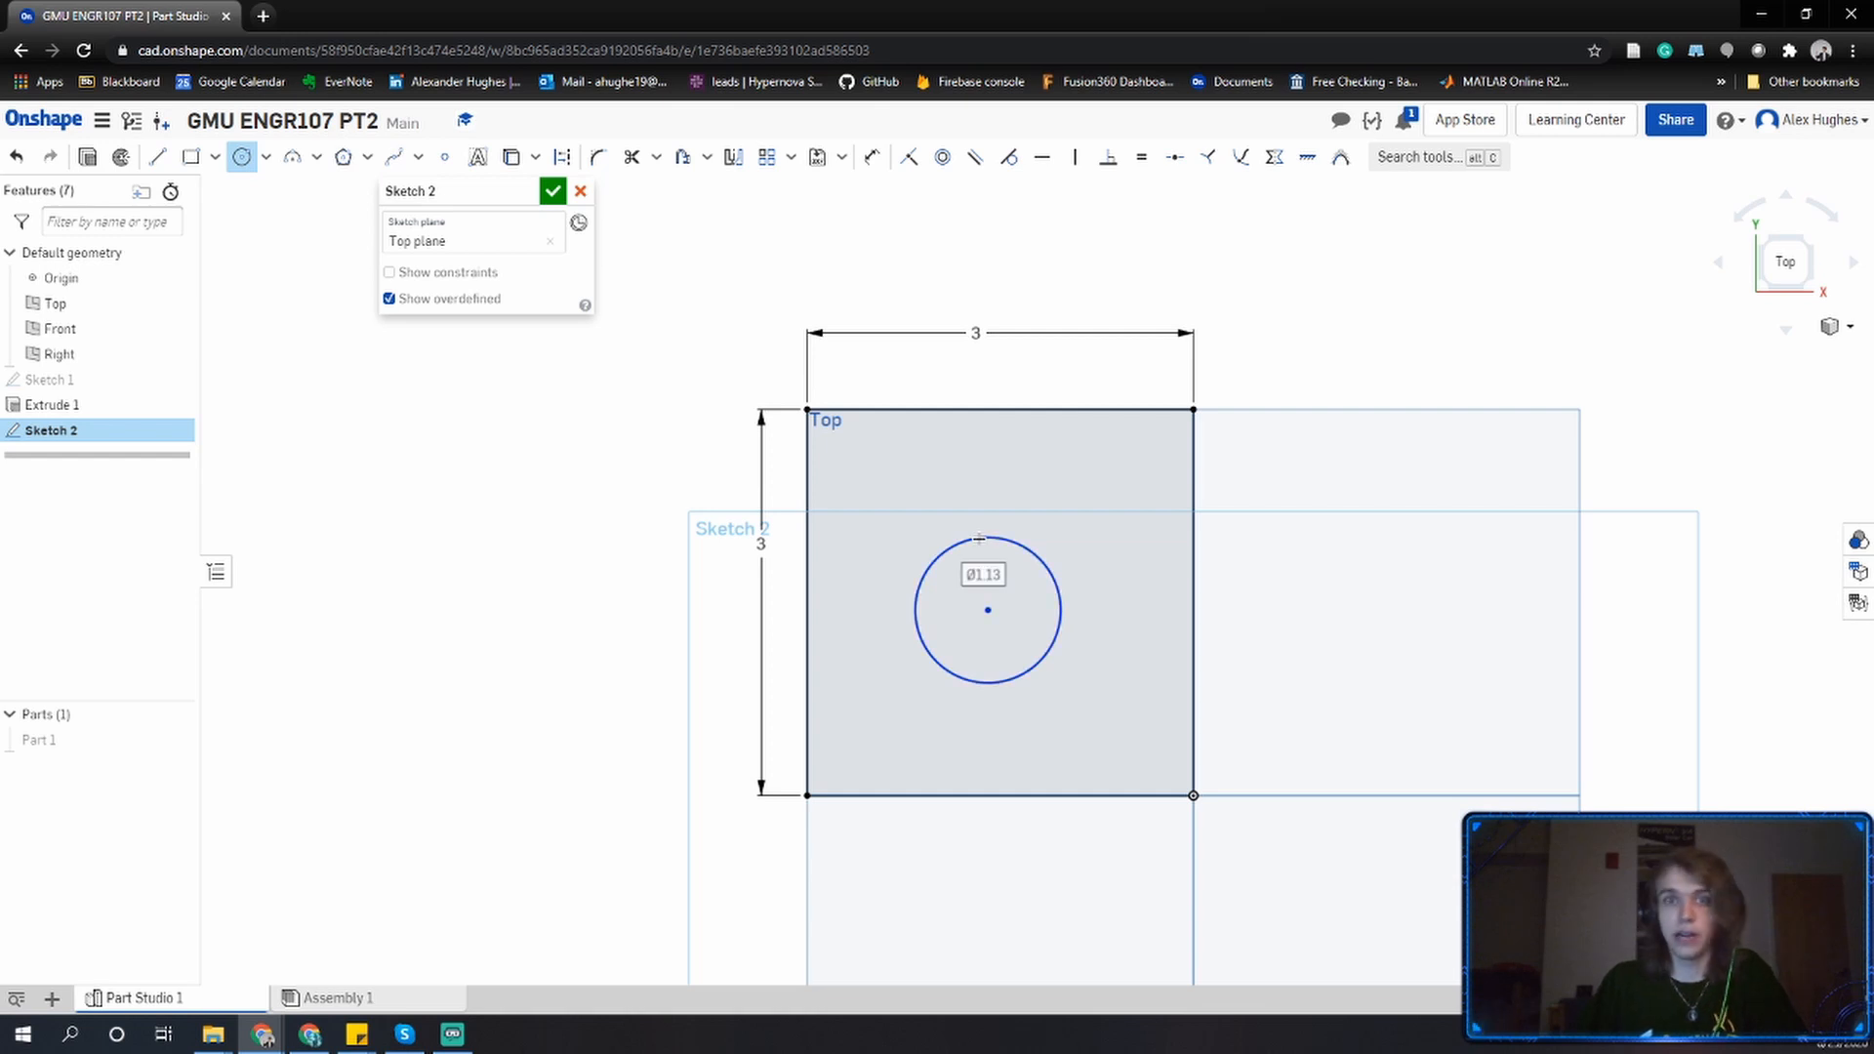
left_click(979, 537)
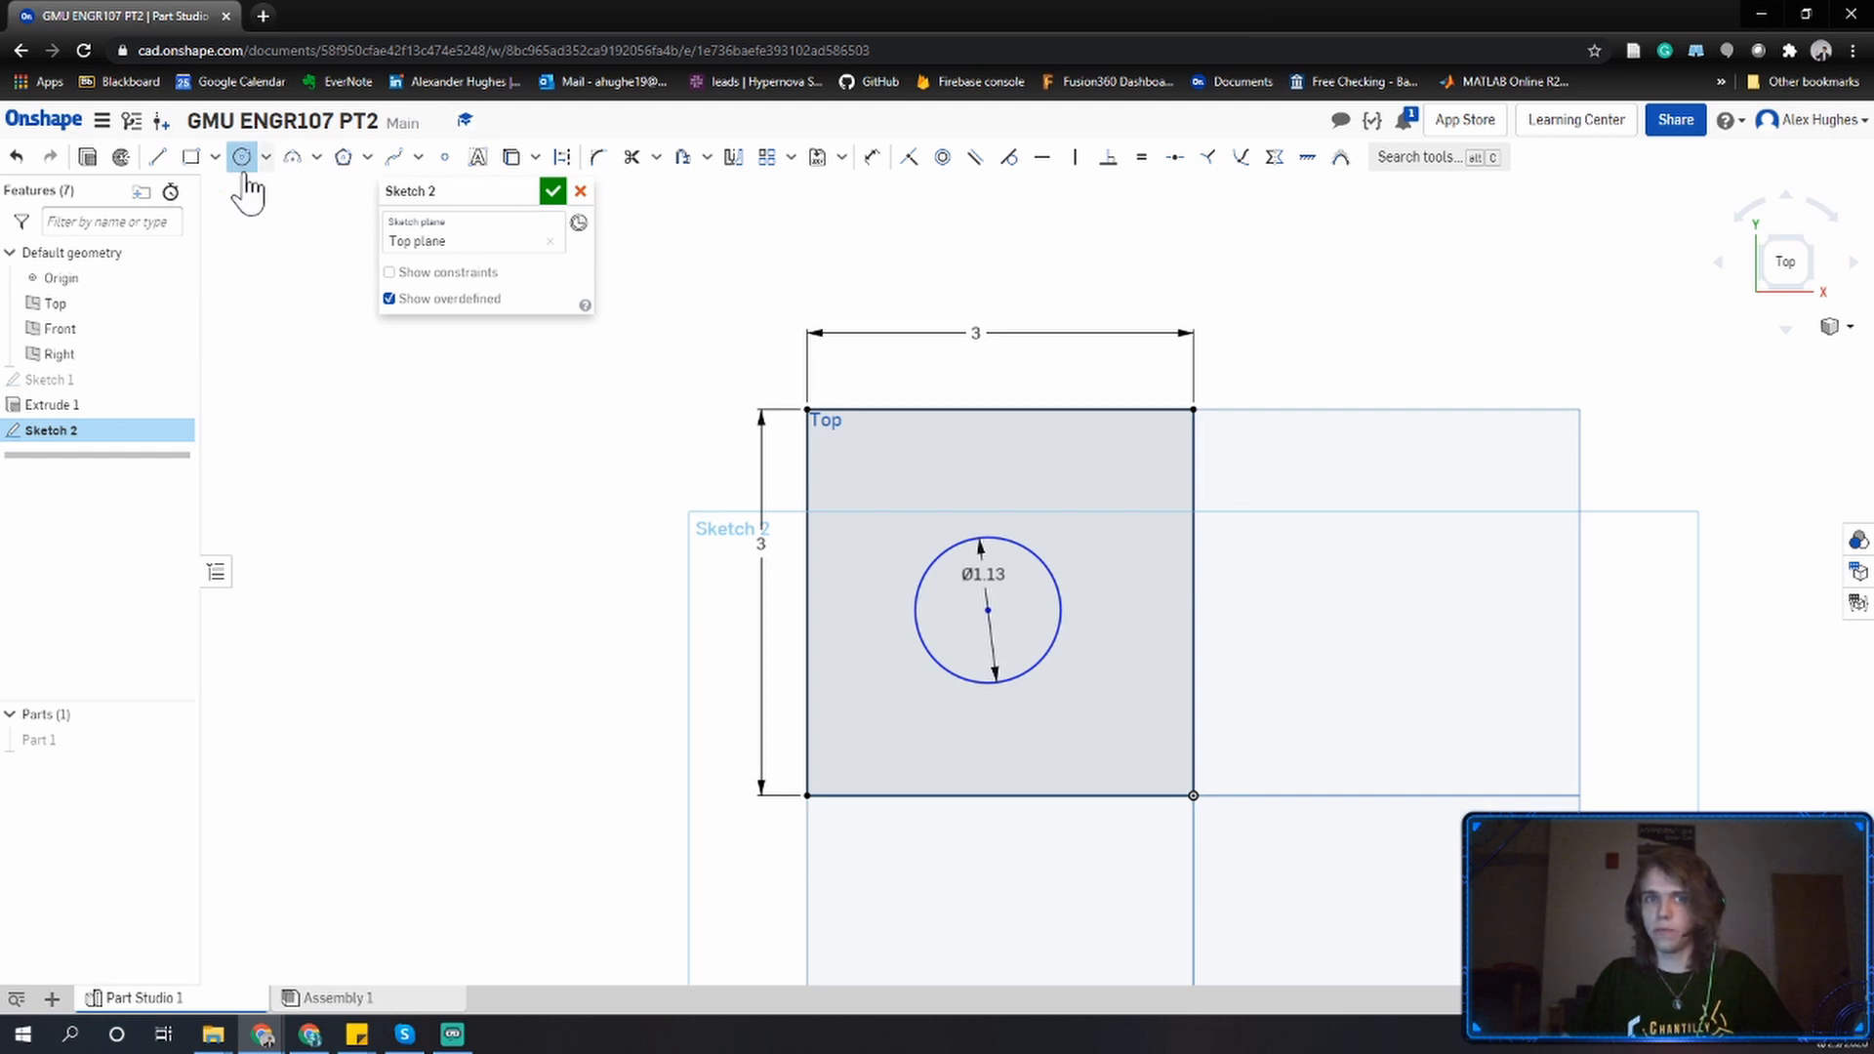
Set the circle's diameter to 1.
key("Escape")
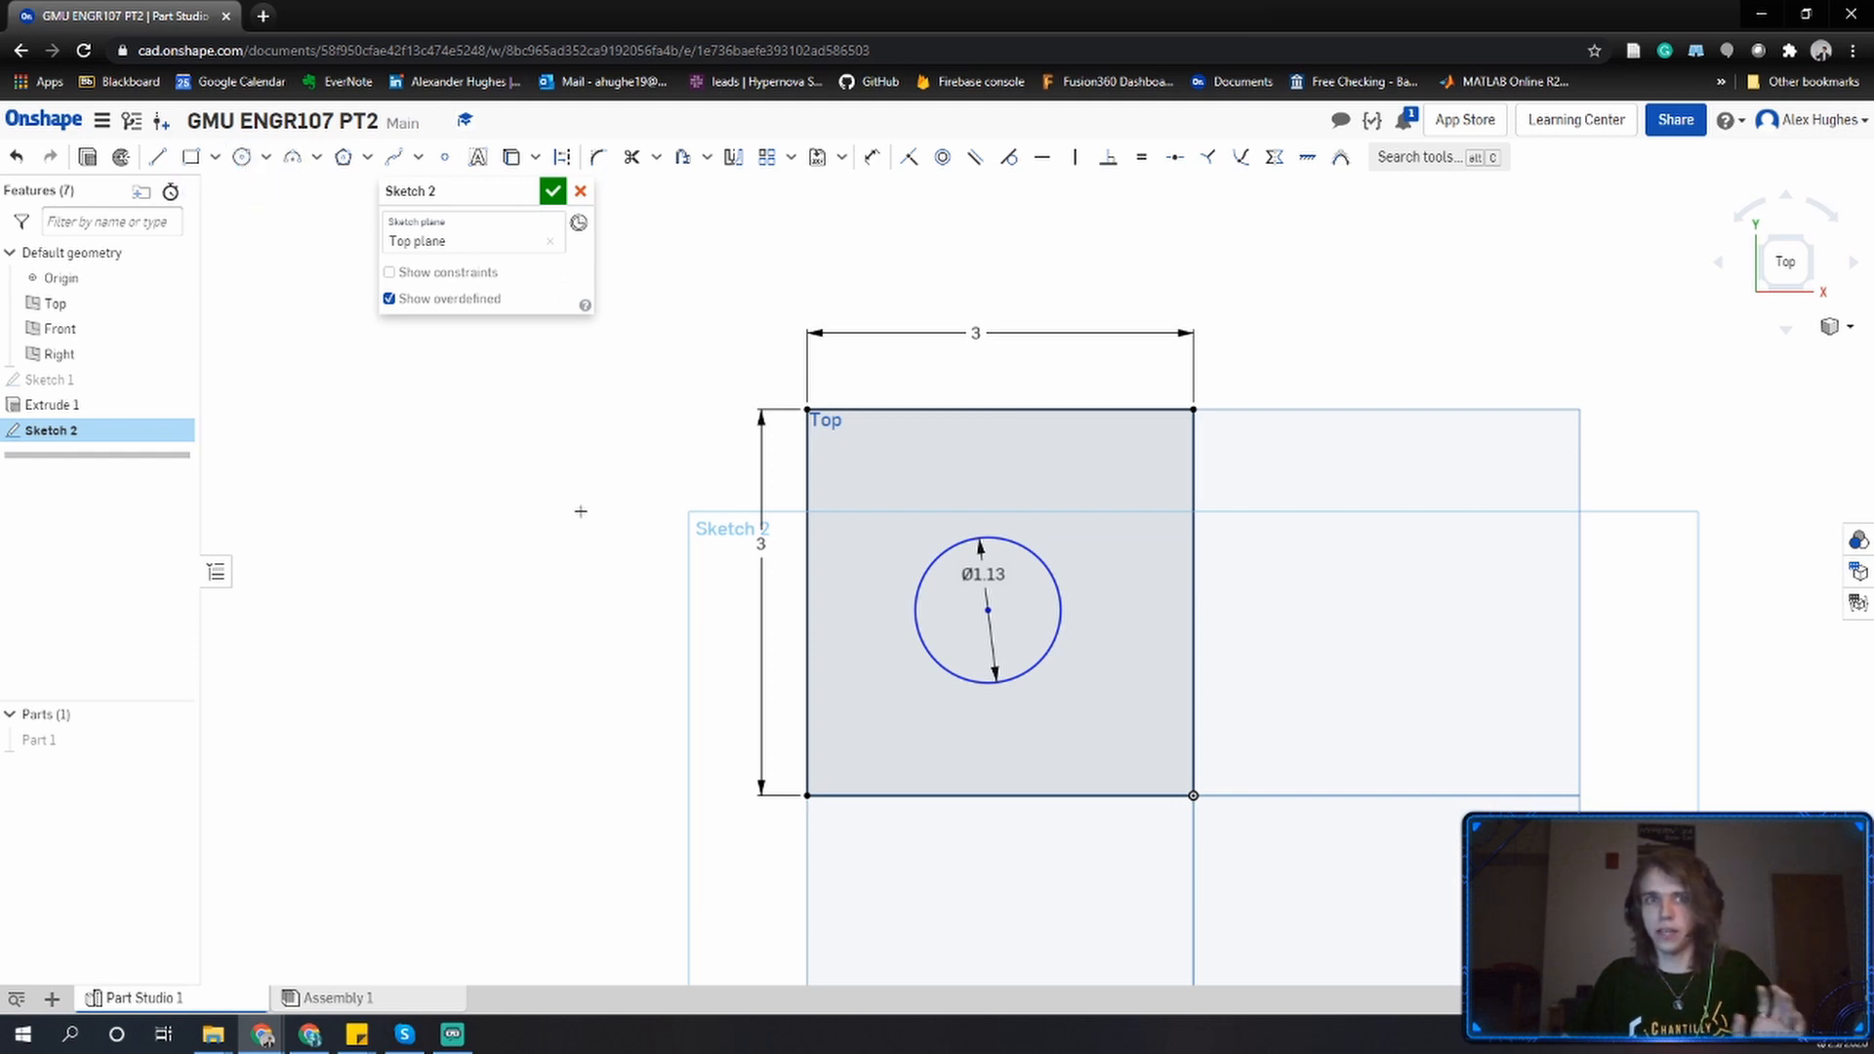
double_click(987, 575)
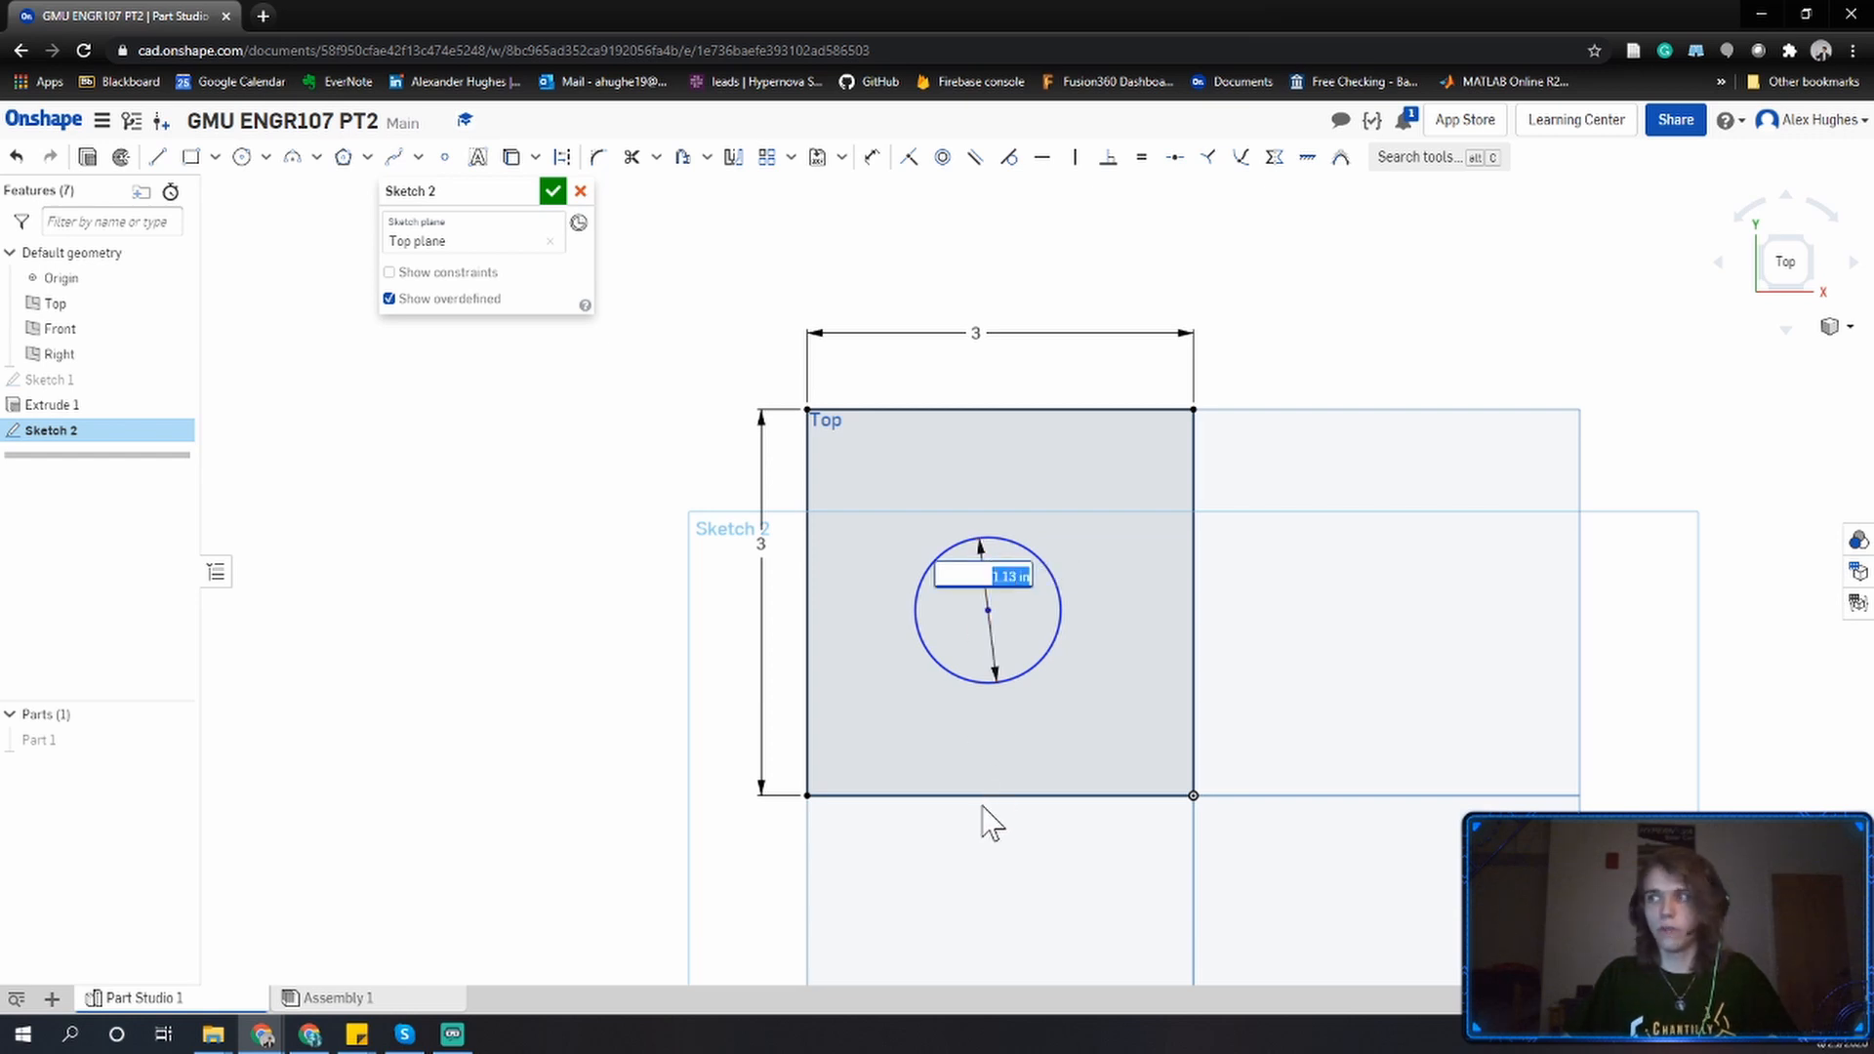
type("1")
key("Return")
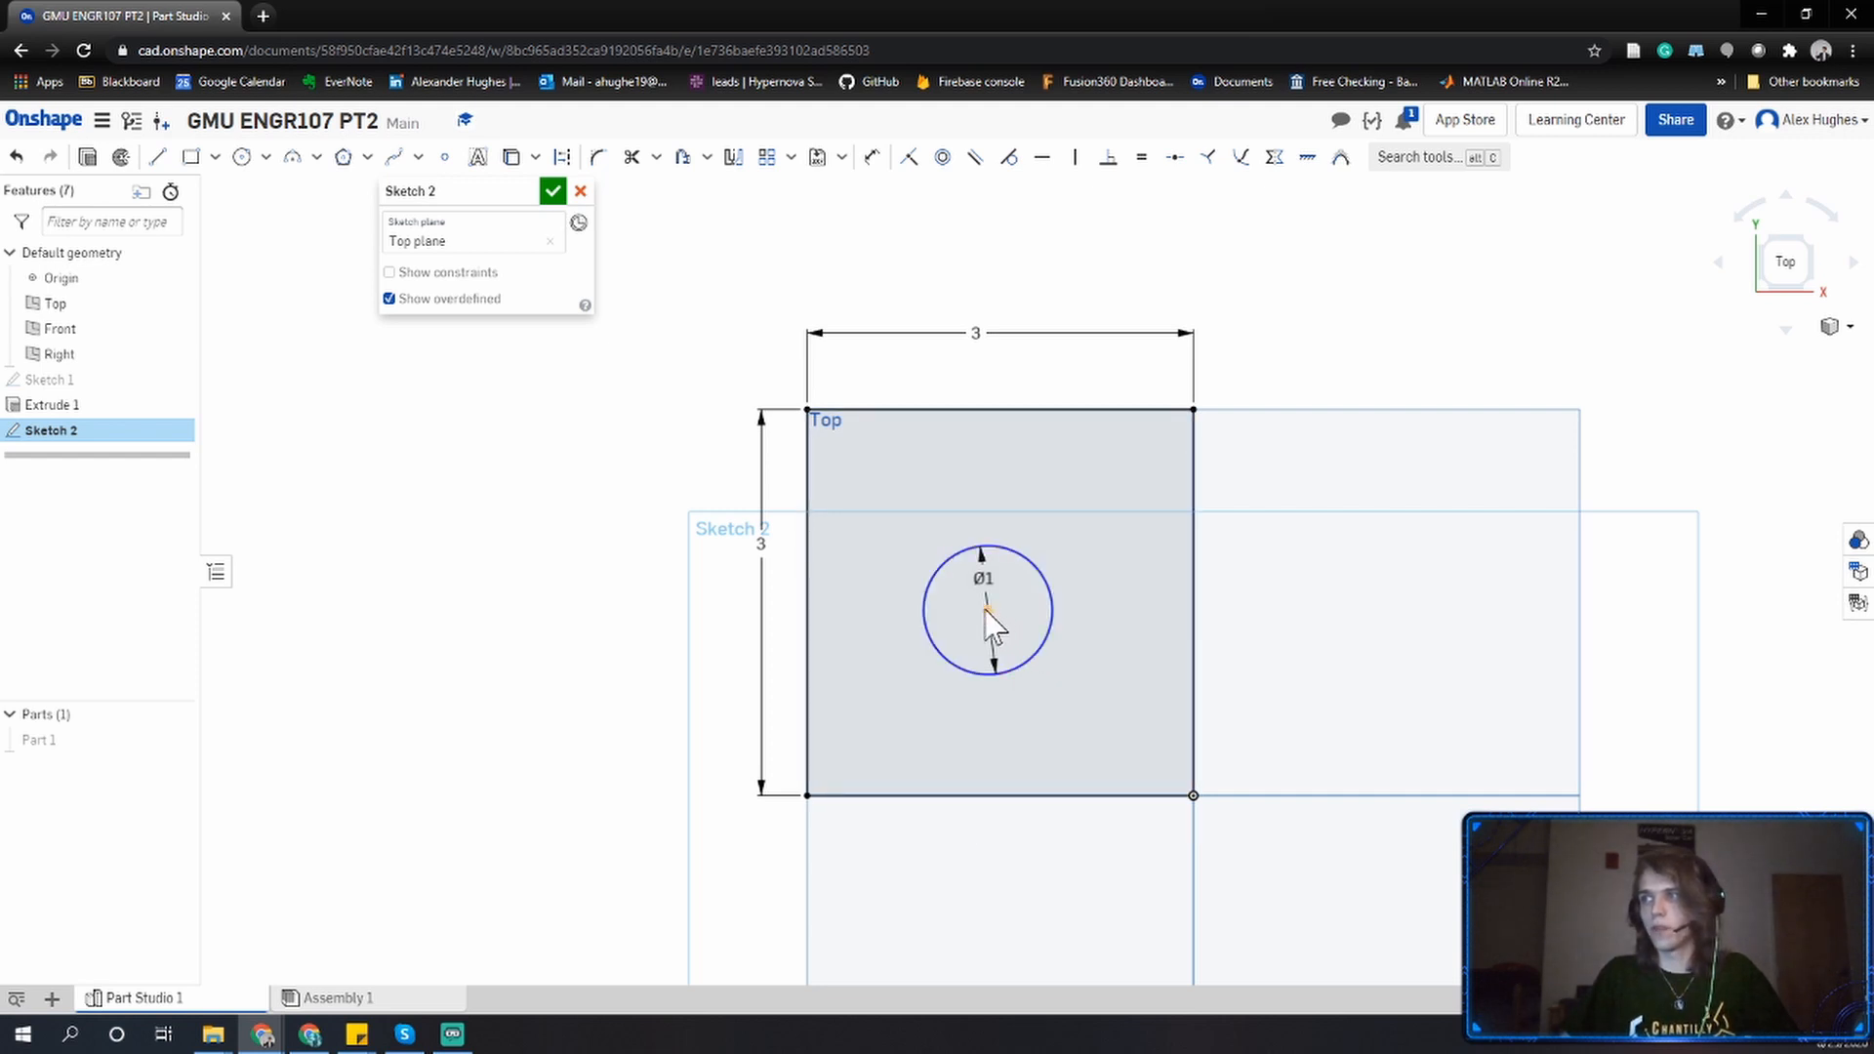
Dimension the circle's center from the square's right edge and set the distance to 3/2.
mouse_move(991, 617)
left_mouse_down()
mouse_move(1012, 598)
mouse_move(1088, 724)
mouse_move(1162, 560)
mouse_move(753, 397)
mouse_move(1246, 276)
mouse_move(1069, 781)
mouse_move(736, 289)
mouse_move(787, 761)
mouse_move(502, 699)
mouse_move(1288, 585)
mouse_move(995, 547)
mouse_move(995, 618)
mouse_move(993, 596)
left_mouse_up()
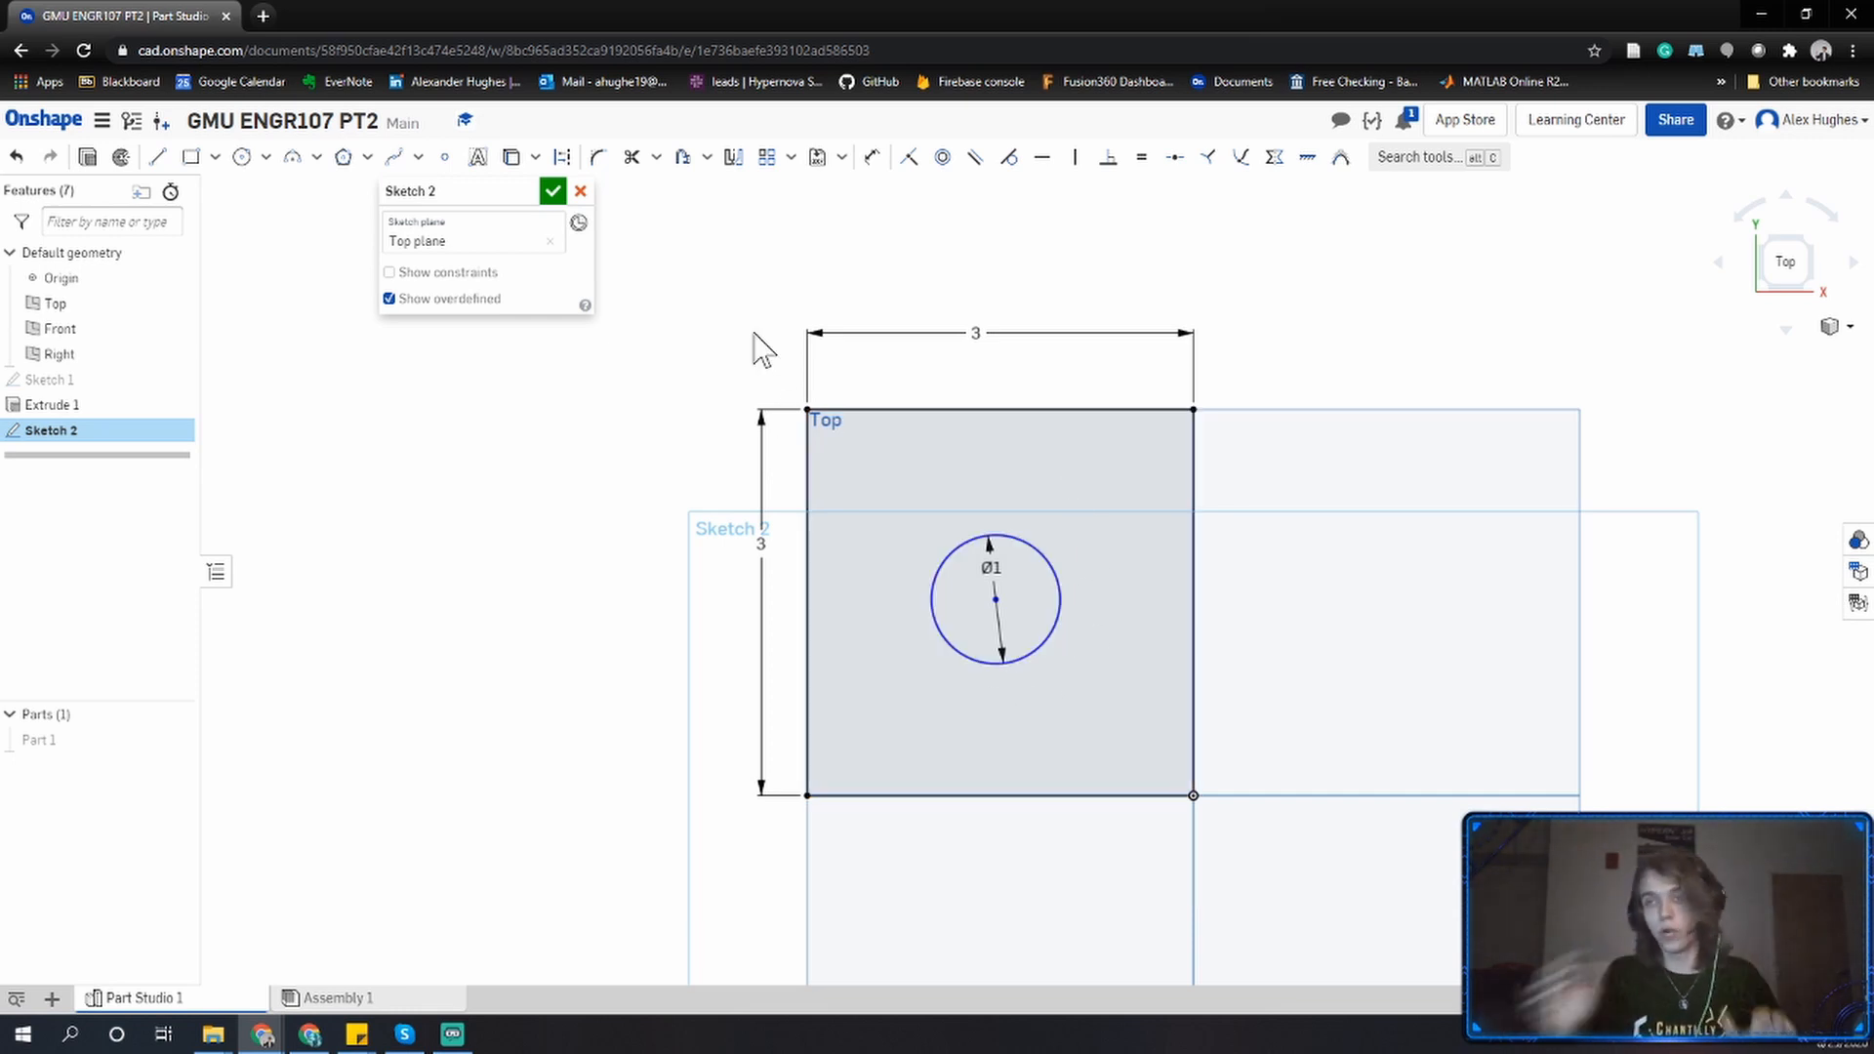
left_click(872, 158)
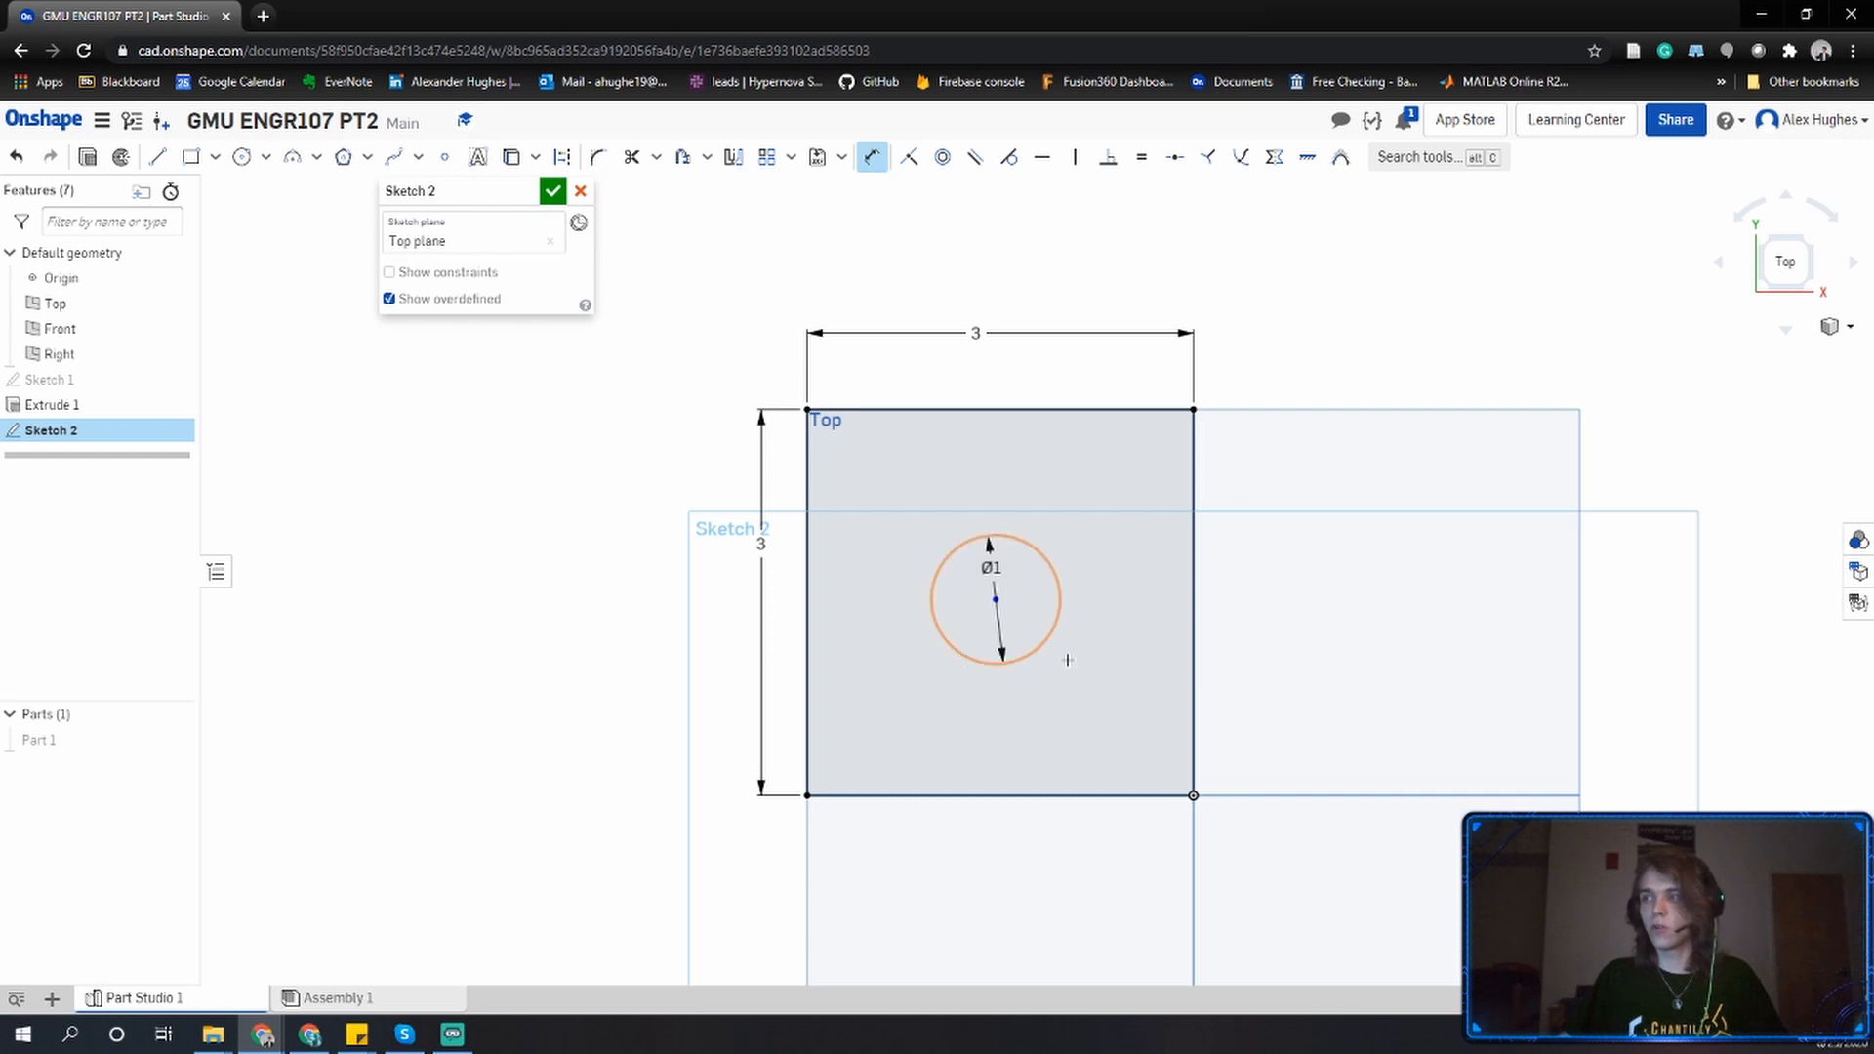
left_click(1194, 598)
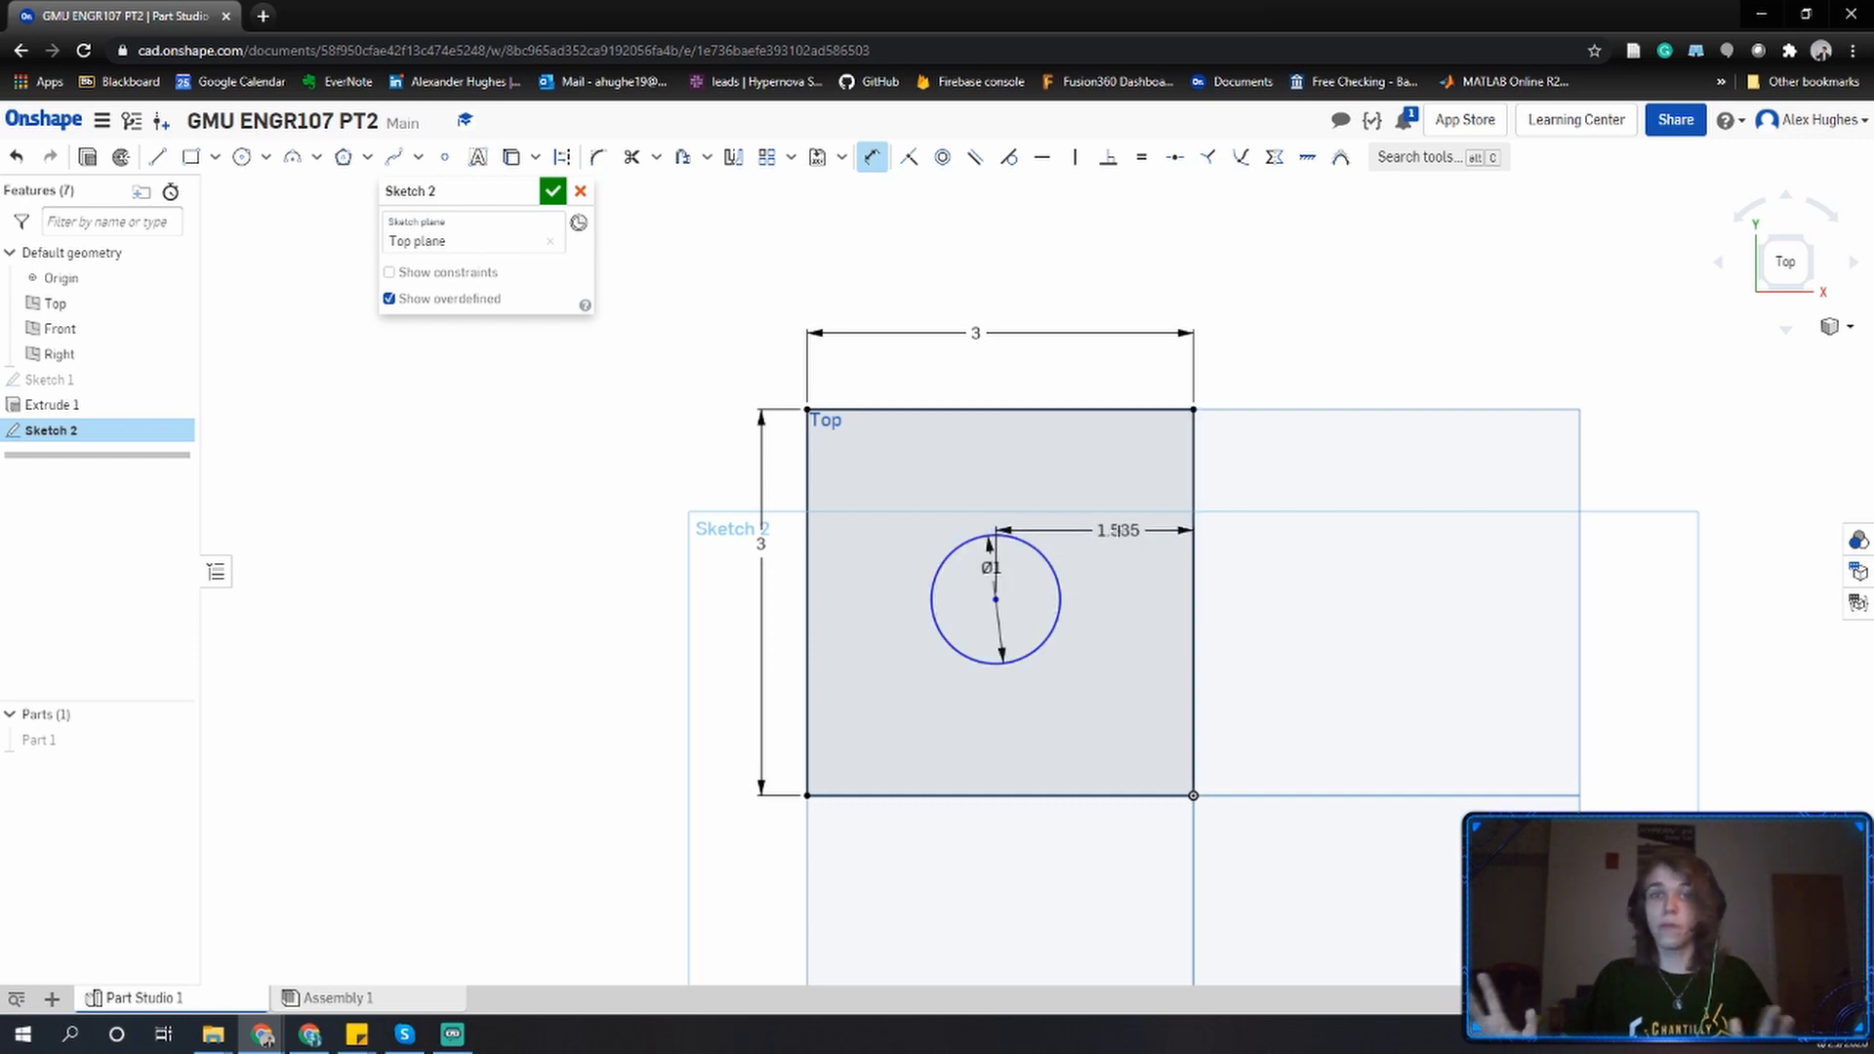
left_click(1102, 485)
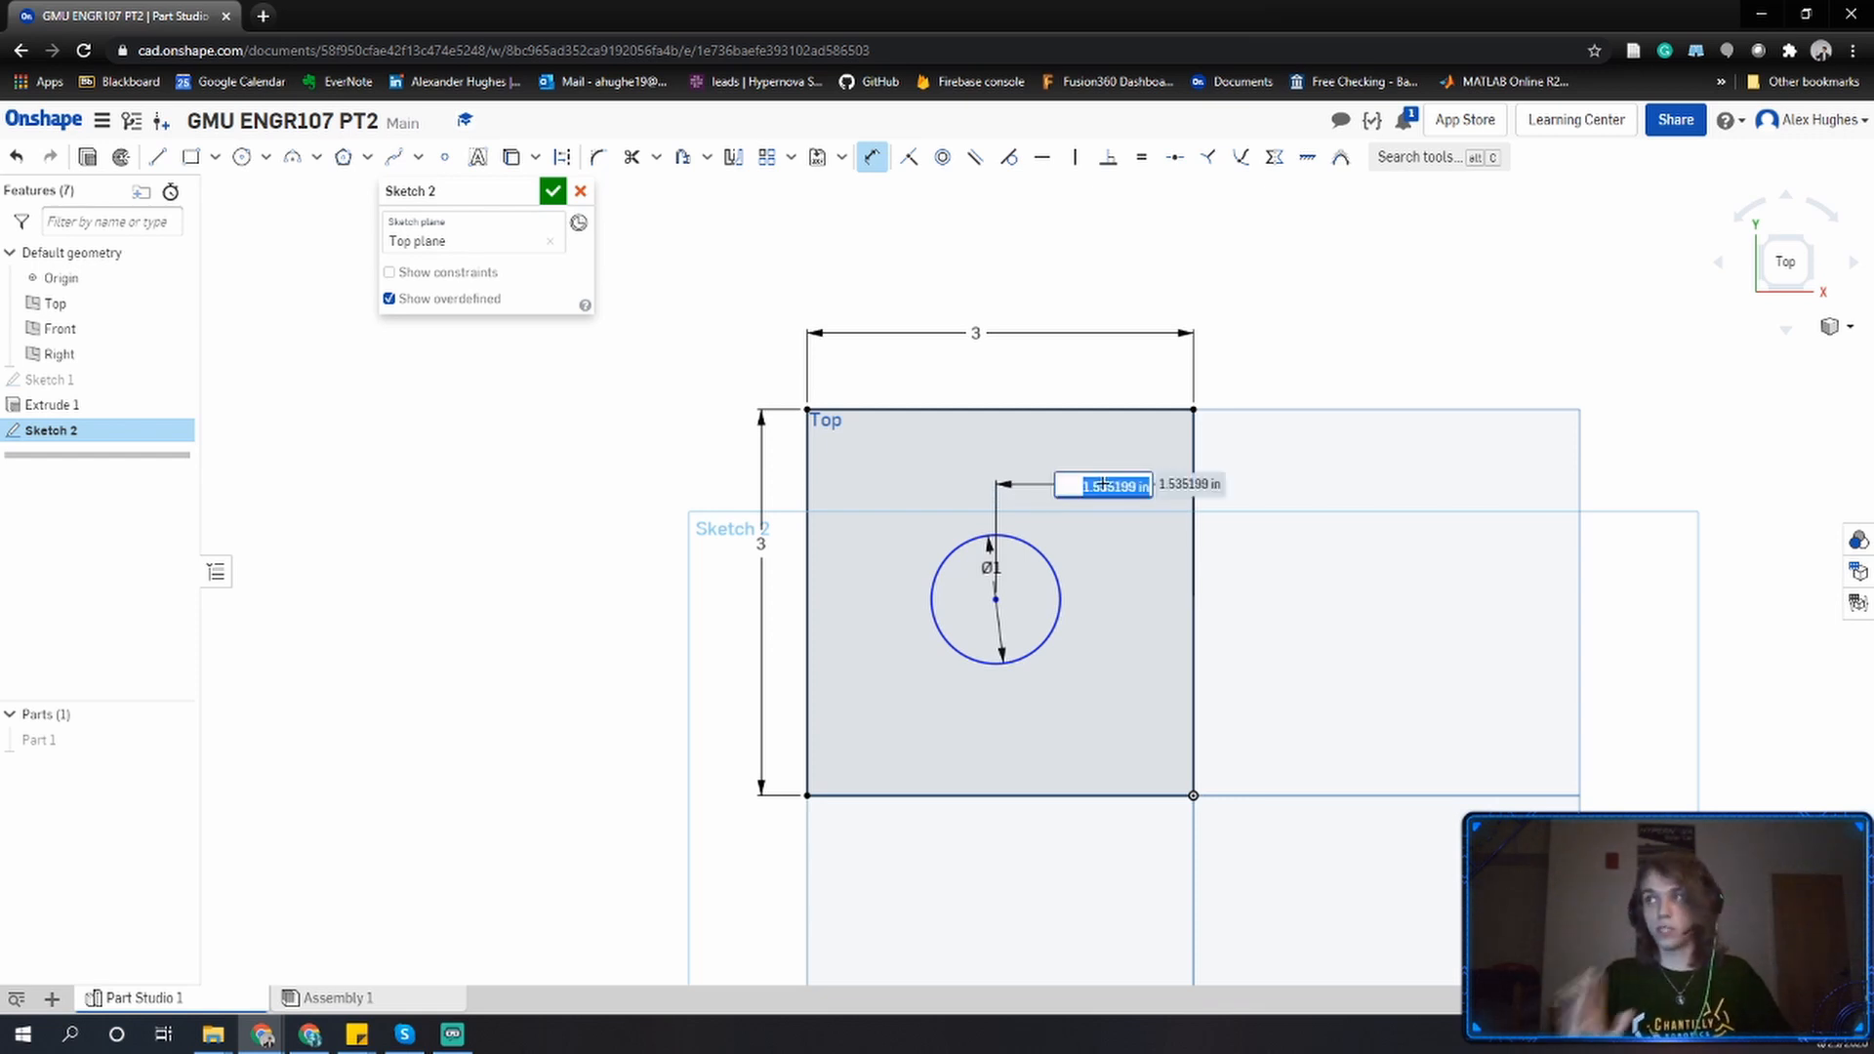
type("3/2")
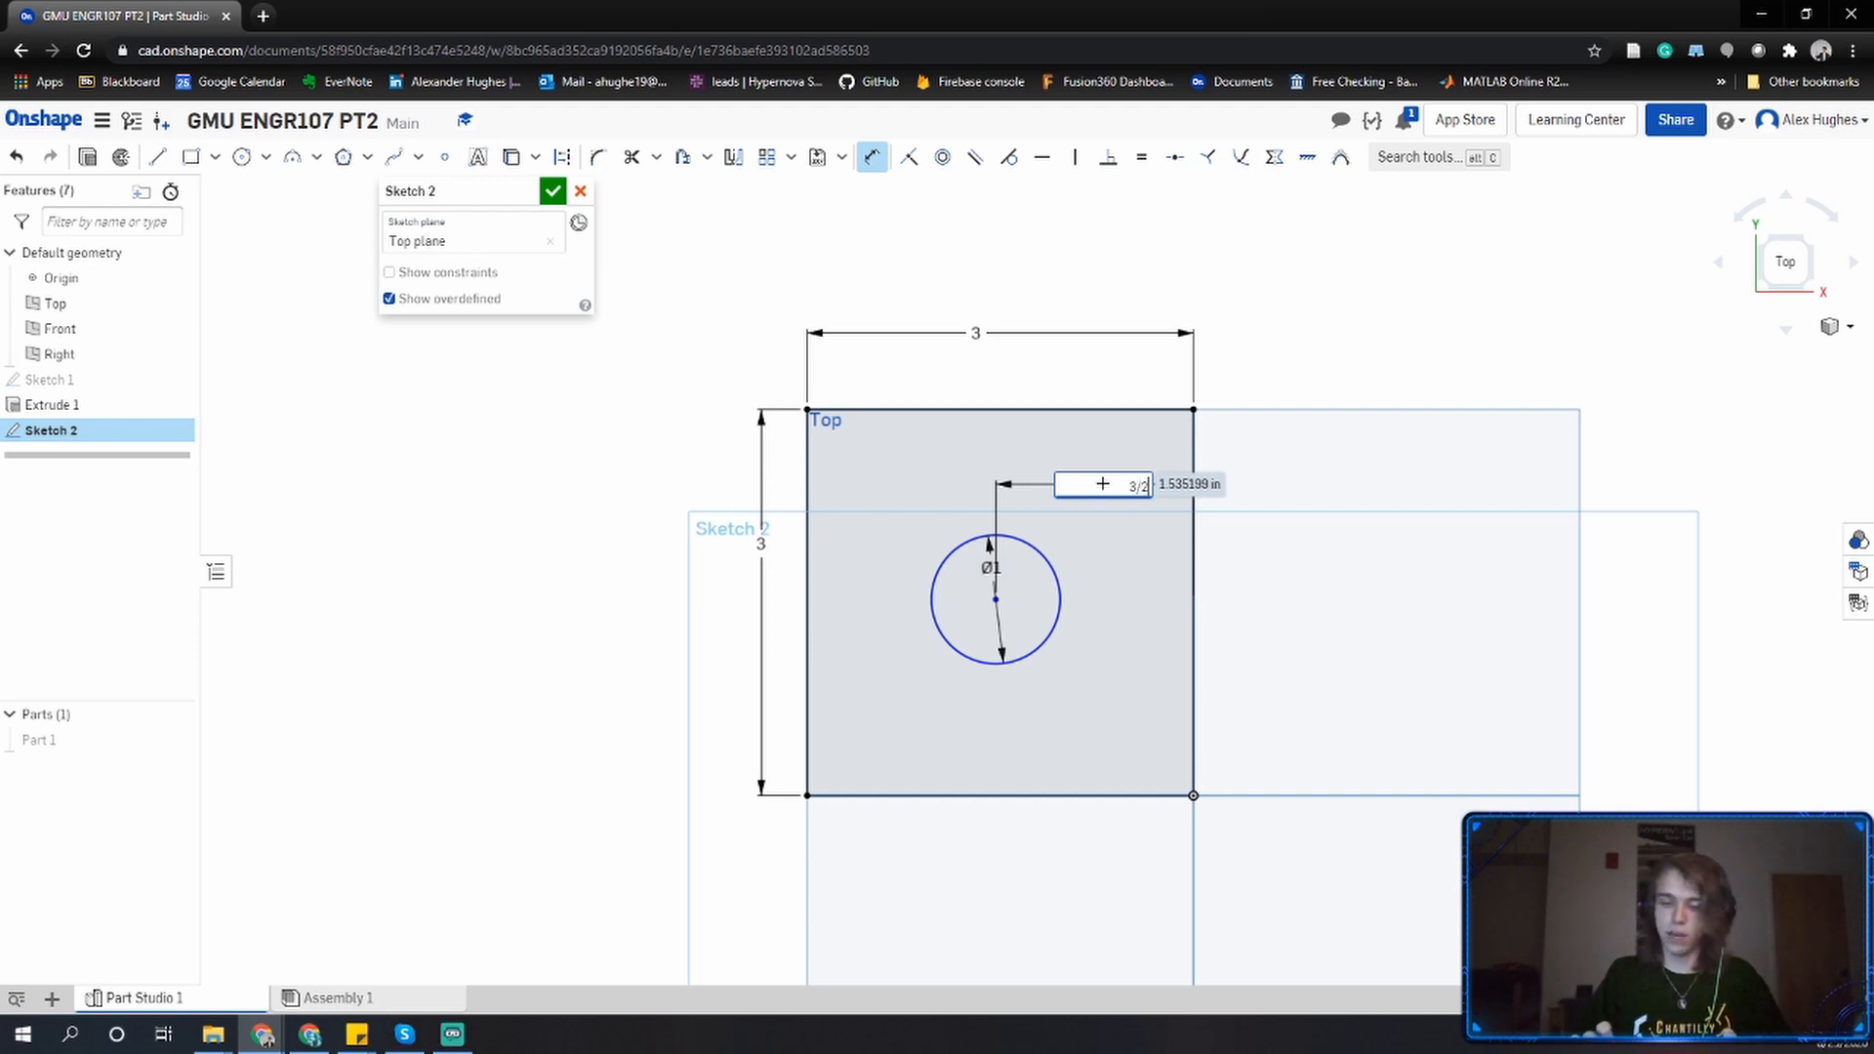
key("Return")
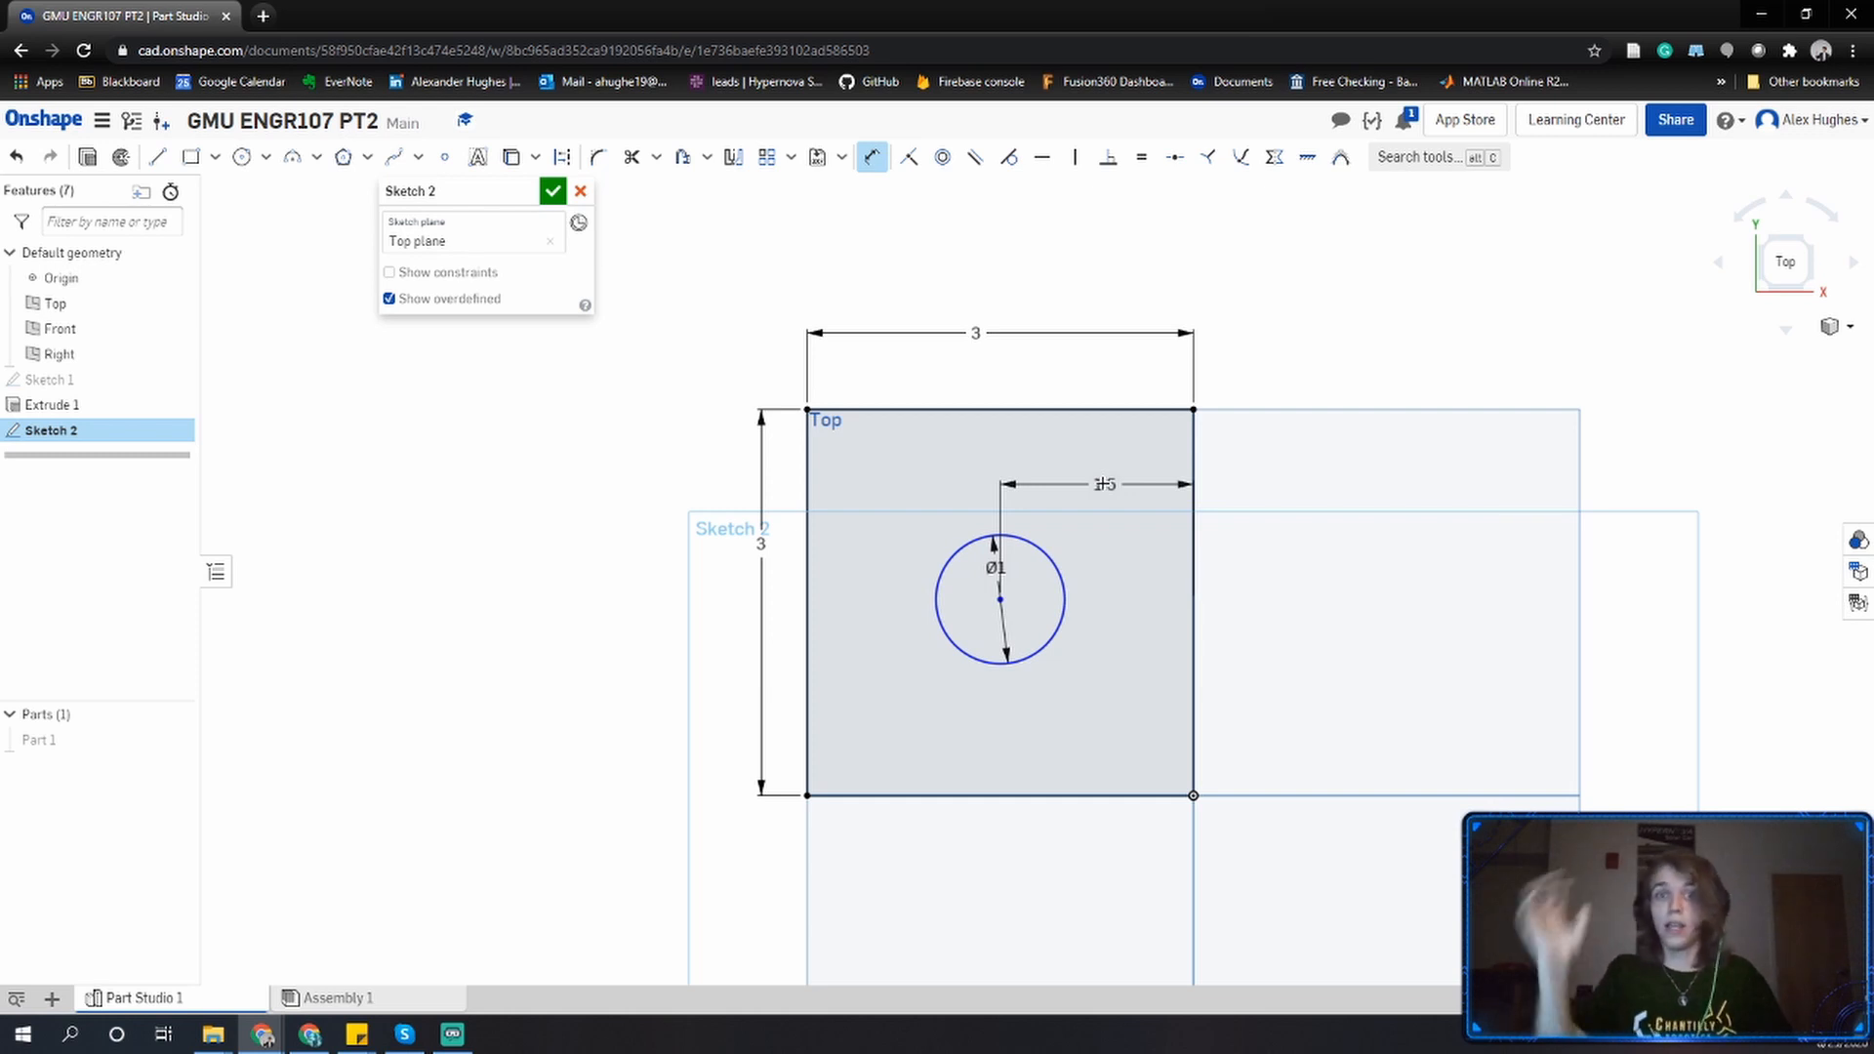
key("Escape")
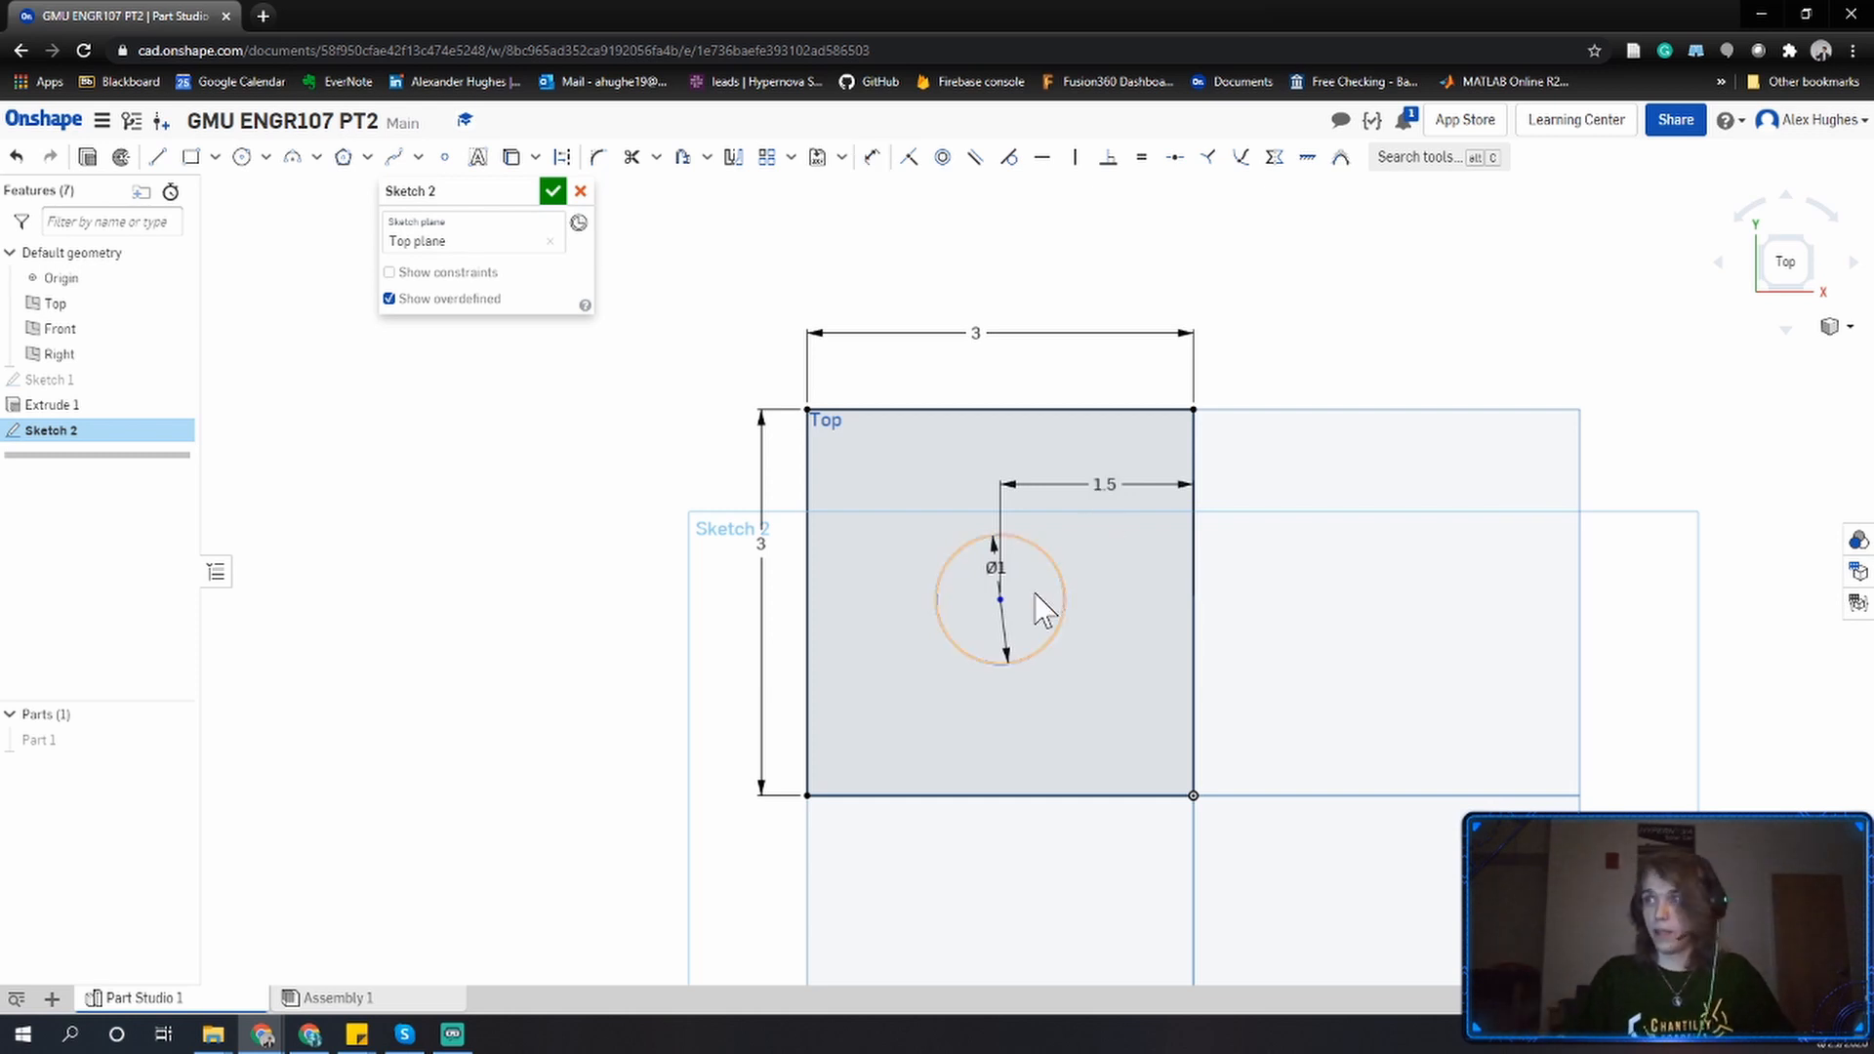
Try dragging the circle upward, then undo the move.
mouse_move(1000, 600)
left_mouse_down()
mouse_move(1000, 403)
mouse_move(995, 625)
mouse_move(950, 669)
mouse_move(1067, 544)
mouse_move(1100, 289)
mouse_move(1008, 605)
mouse_move(1015, 412)
mouse_move(825, 605)
mouse_move(883, 632)
mouse_move(797, 480)
mouse_move(816, 598)
mouse_move(1092, 652)
mouse_move(1121, 758)
mouse_move(1025, 701)
mouse_move(1184, 606)
mouse_move(1209, 628)
mouse_move(1126, 502)
mouse_move(1049, 545)
mouse_move(1073, 551)
mouse_move(983, 454)
mouse_move(915, 550)
mouse_move(1129, 595)
mouse_move(1155, 543)
mouse_move(1121, 535)
mouse_move(1038, 604)
mouse_move(1040, 649)
mouse_move(1046, 543)
left_mouse_up()
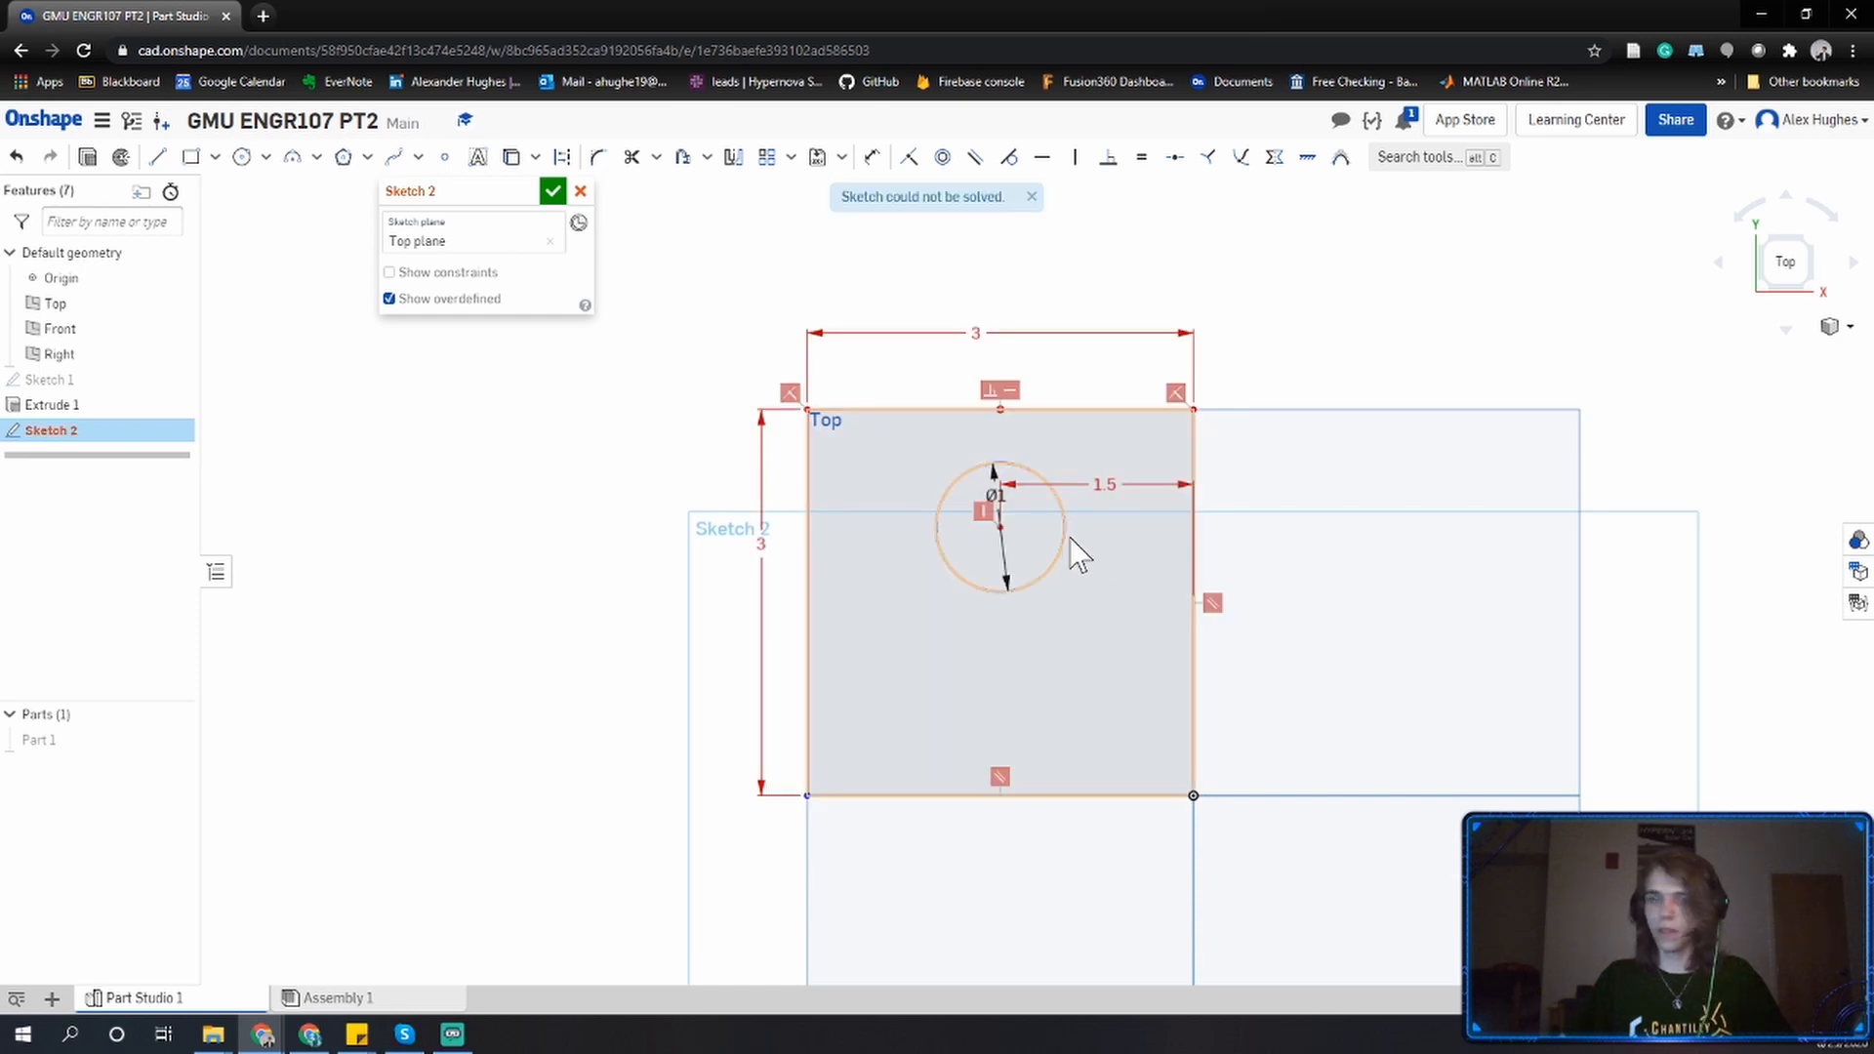
key("ctrl+z")
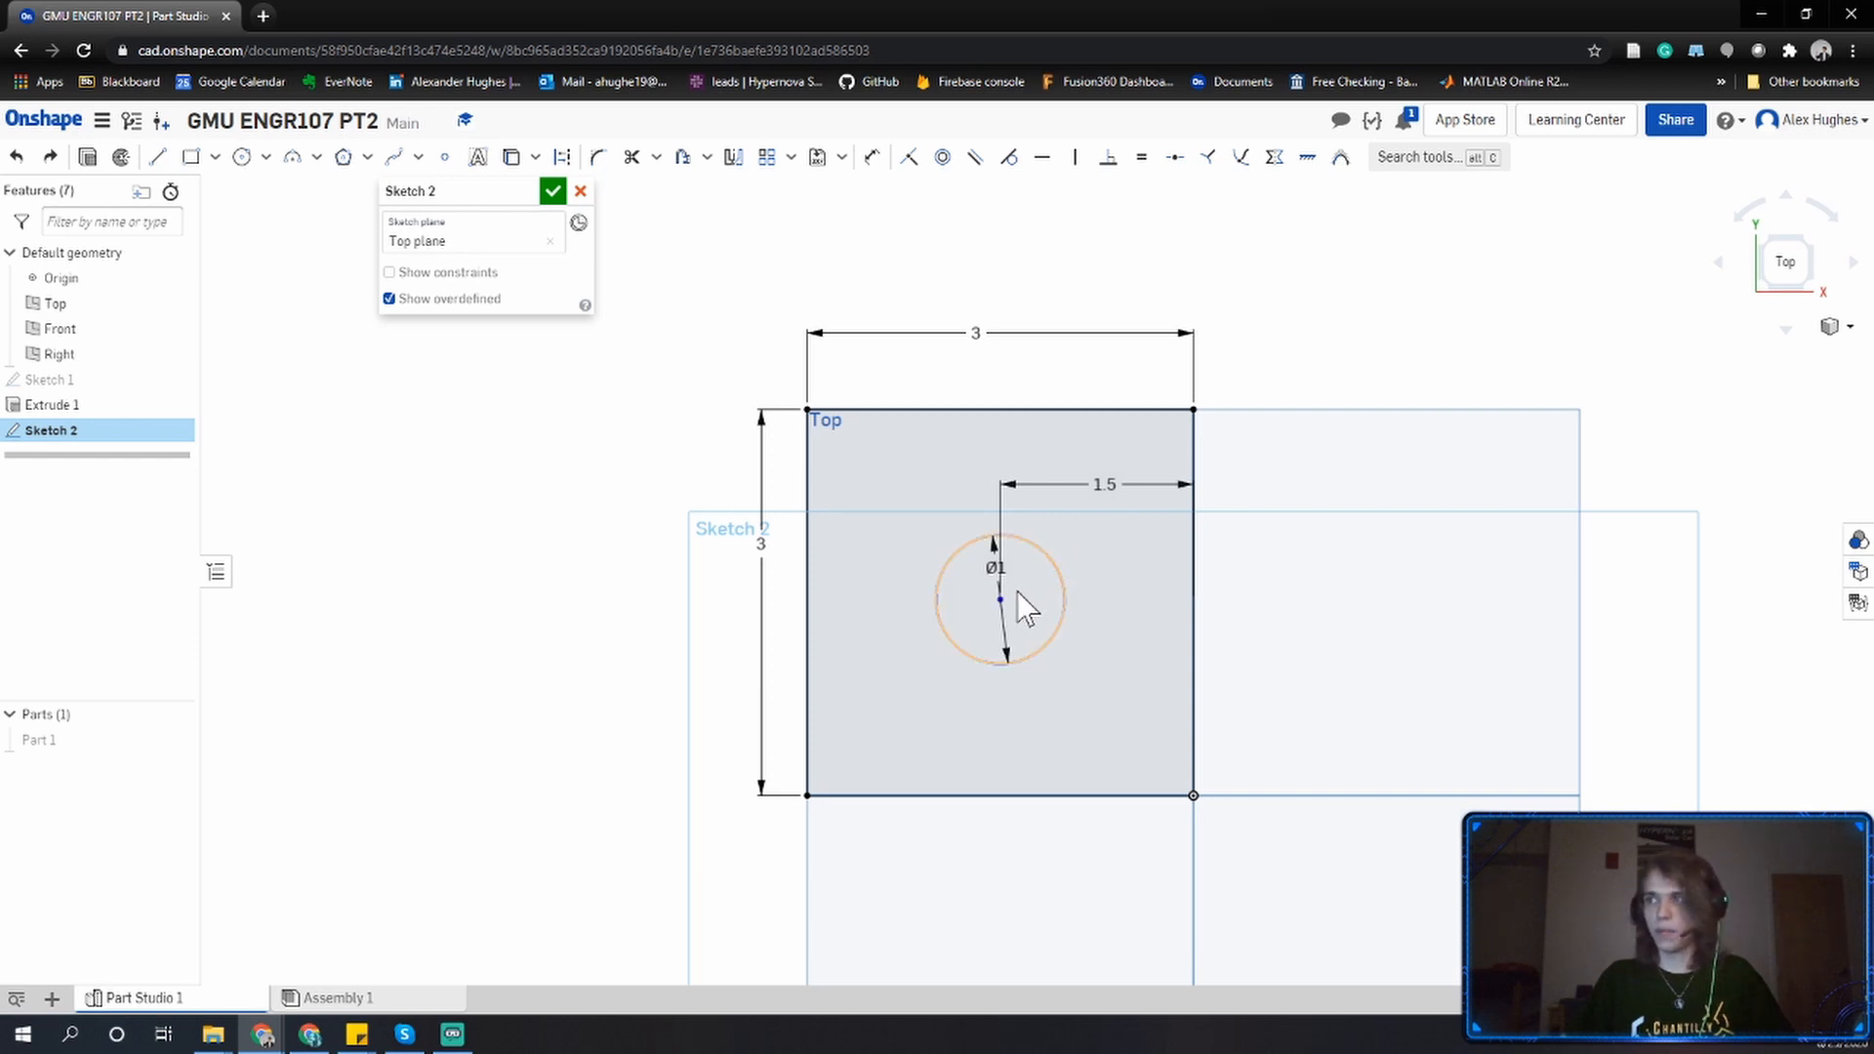
Dimension the circle's center from the square's top edge and set it to 1.5.
key("d")
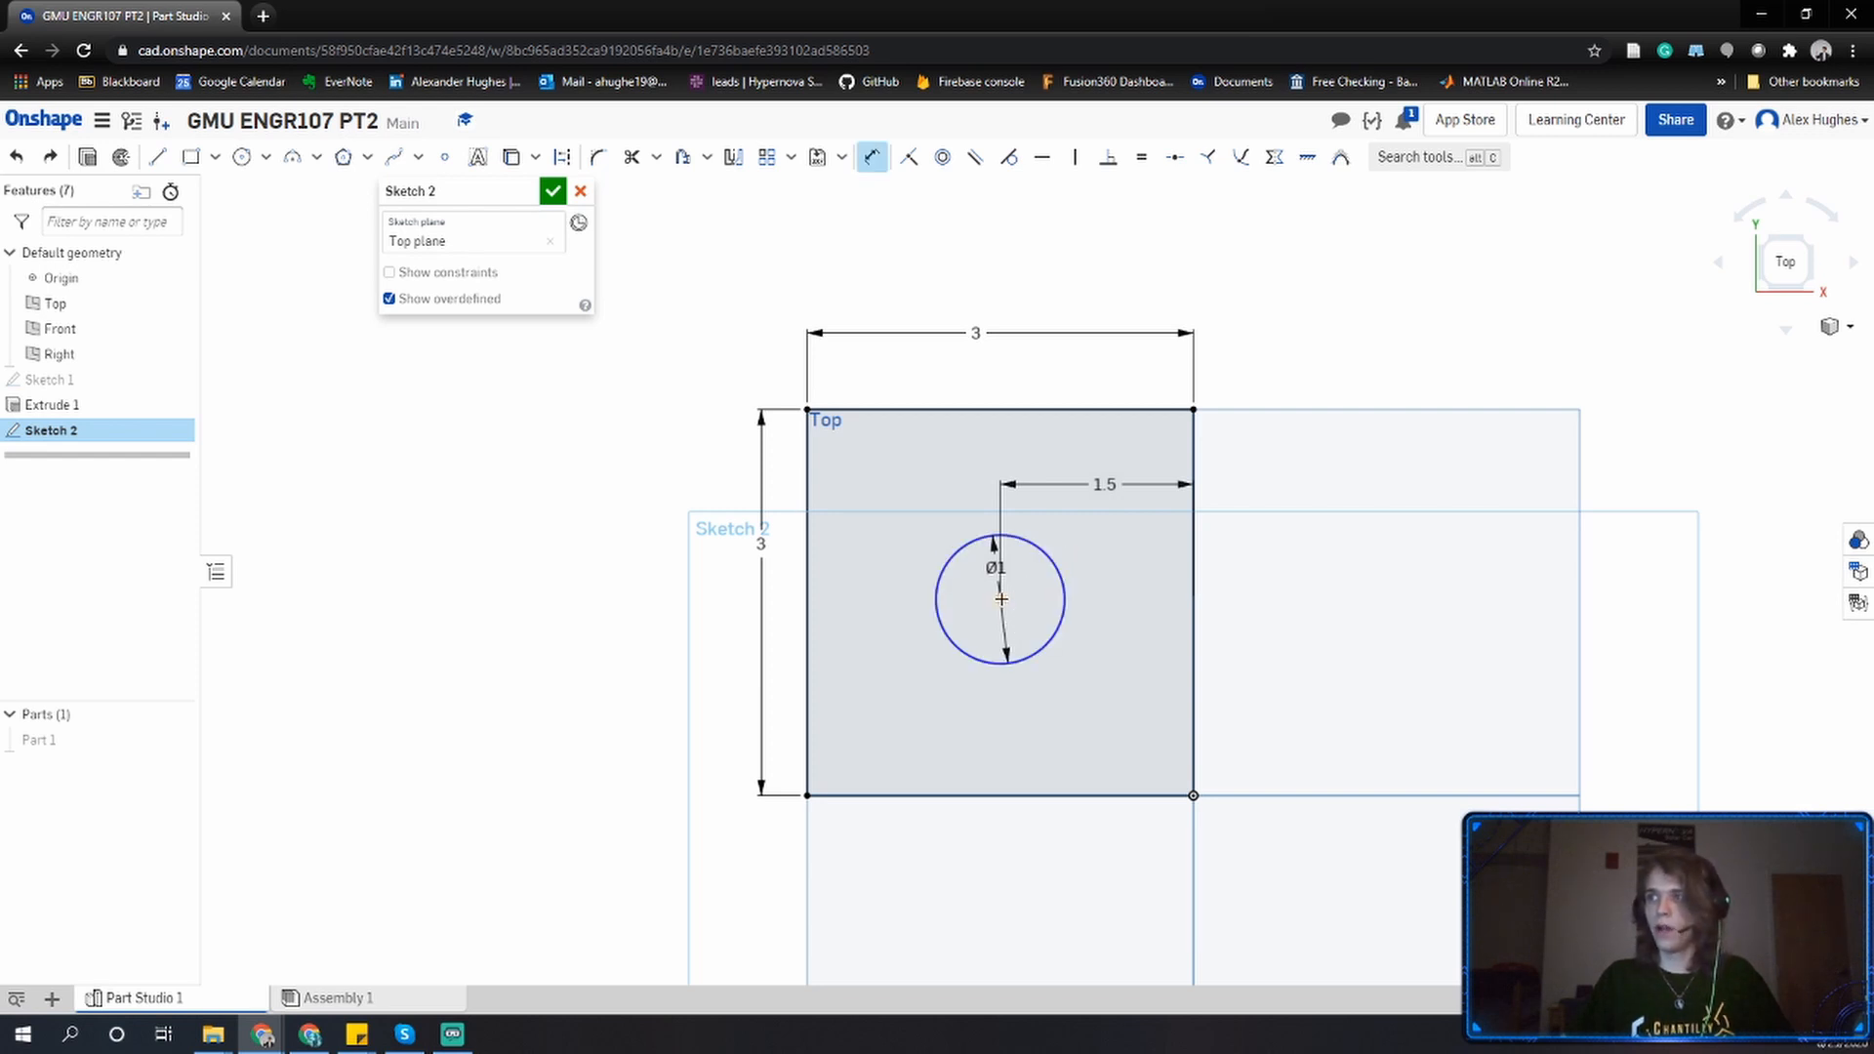
left_click(961, 408)
left_click(920, 482)
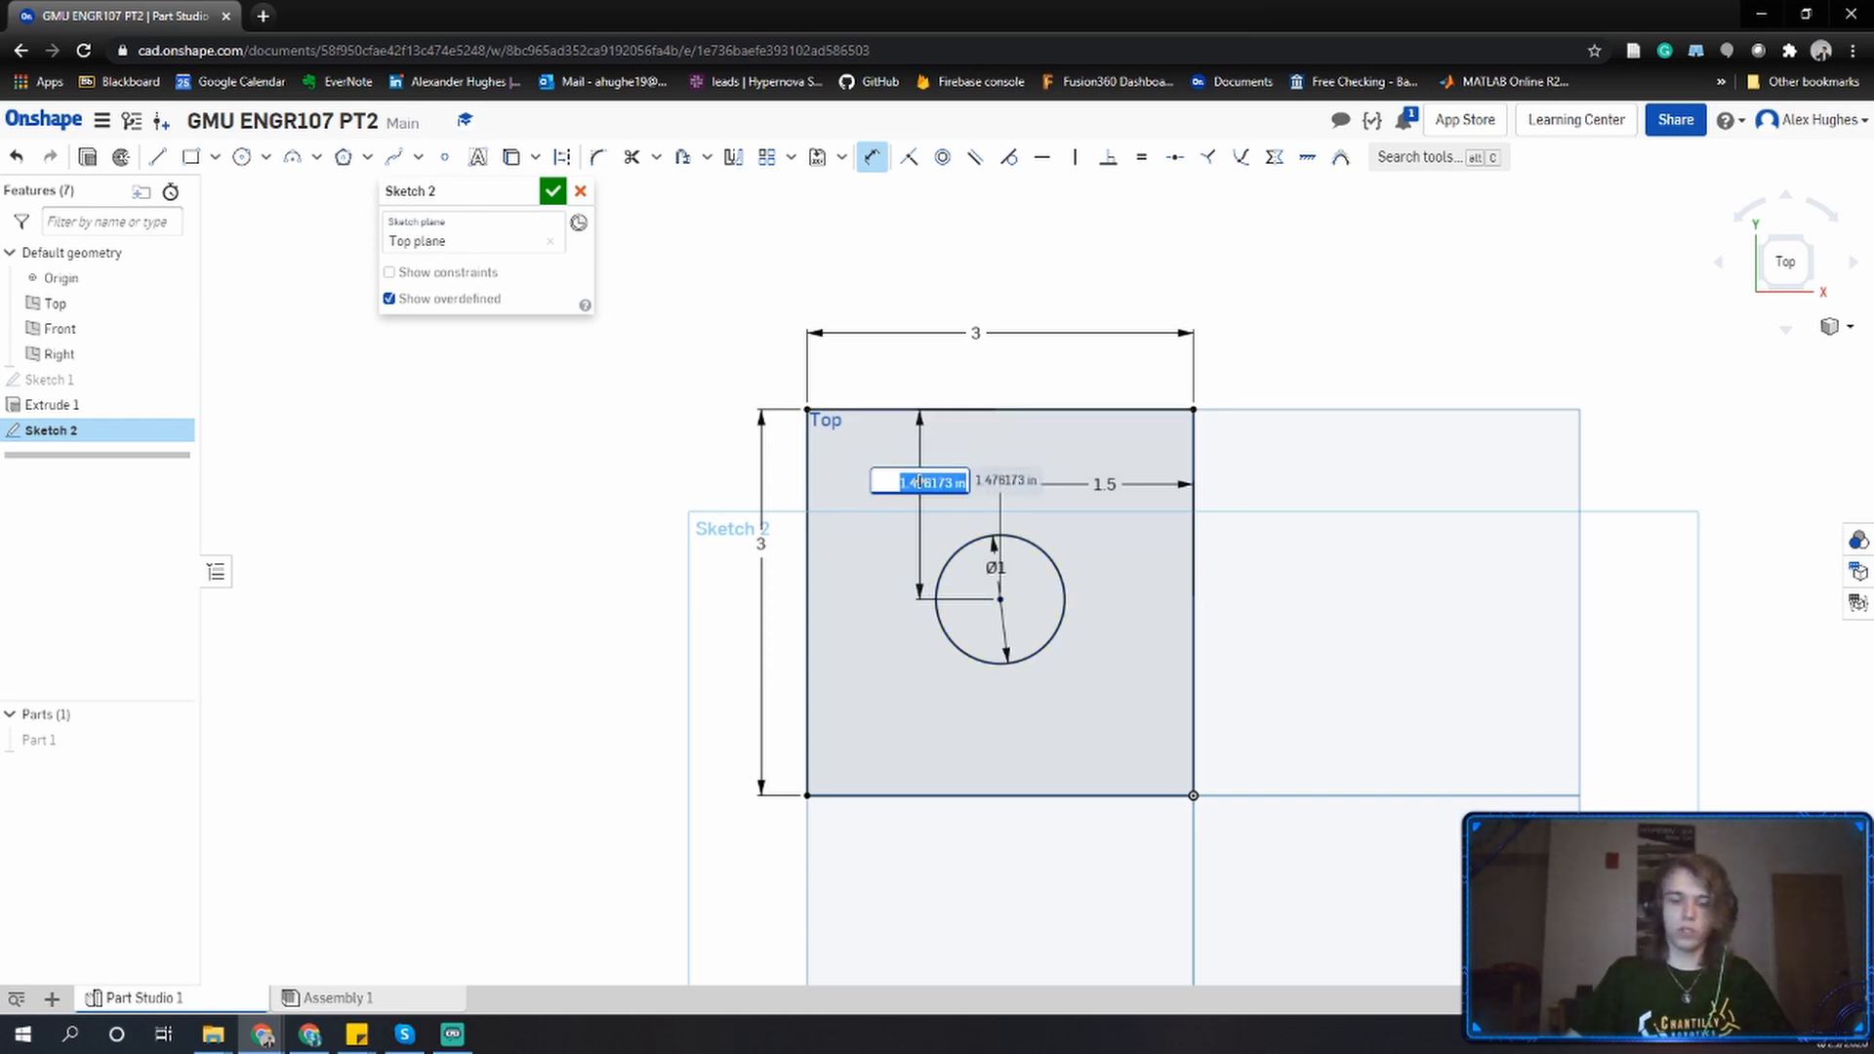
type("1.5")
key("Return")
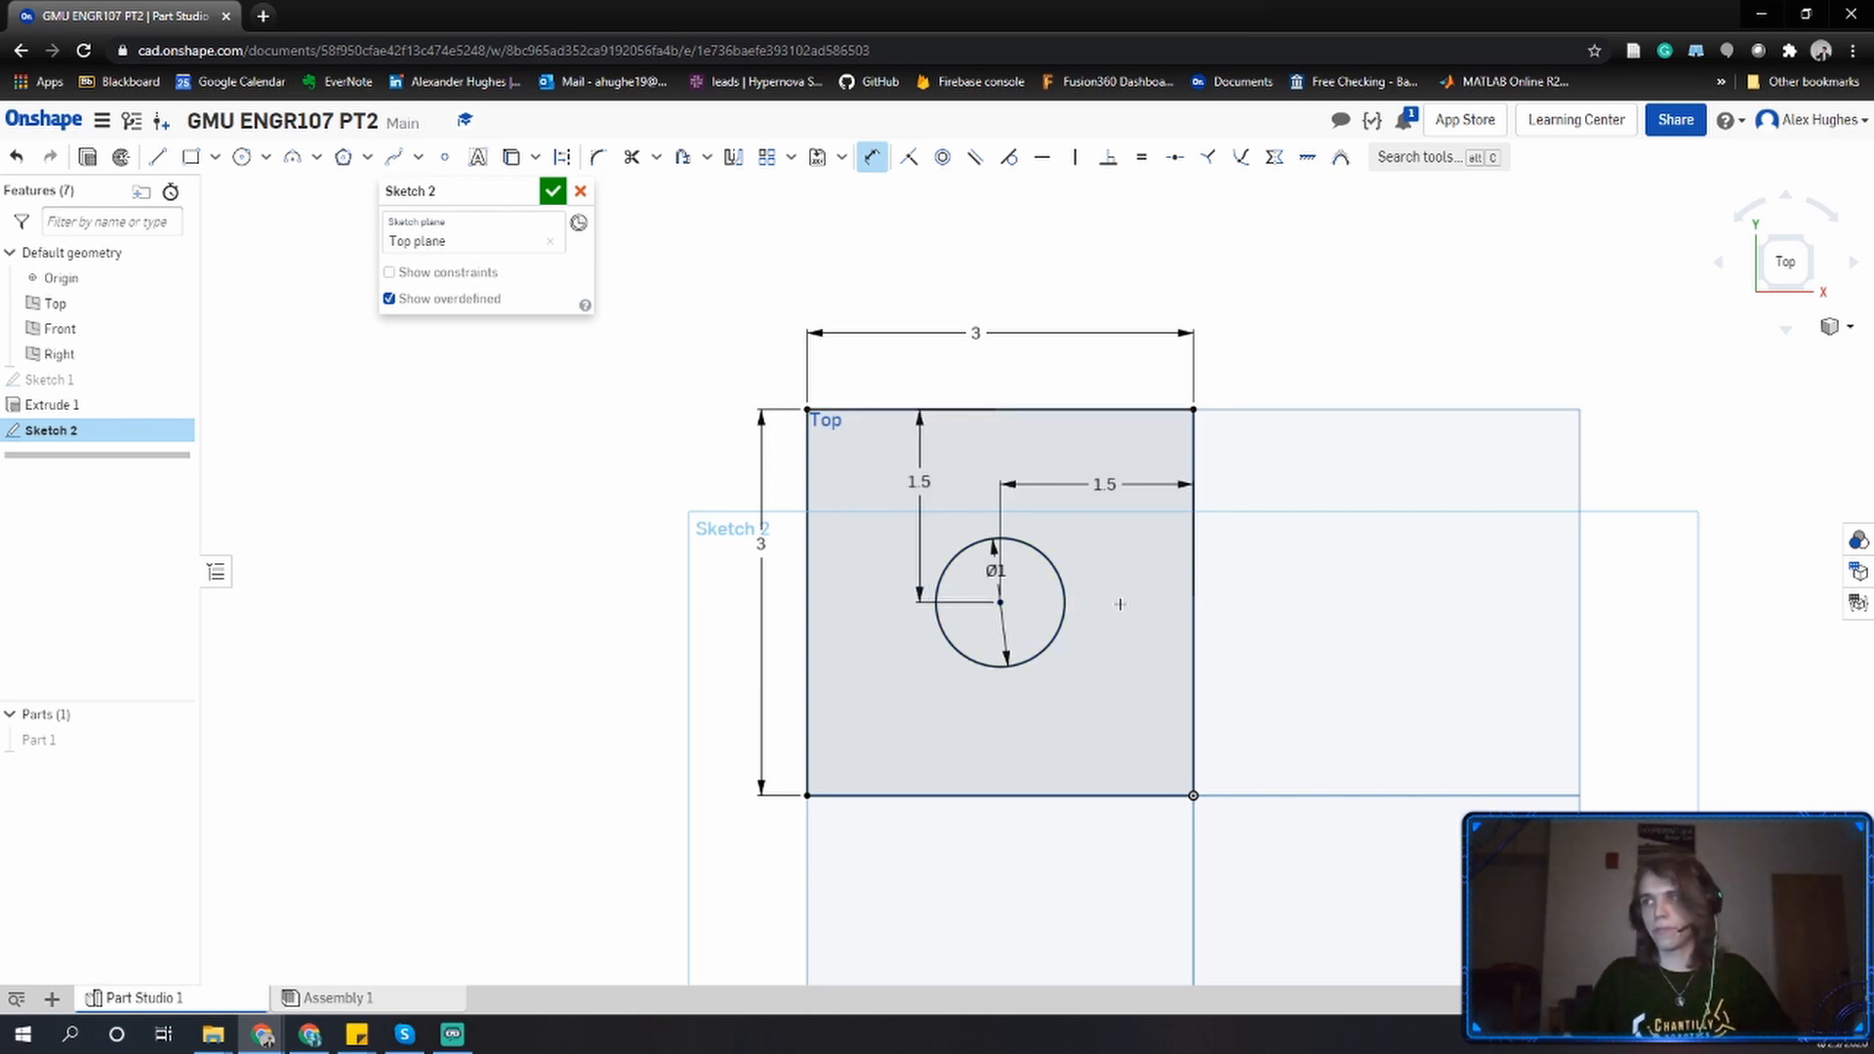
key("Escape")
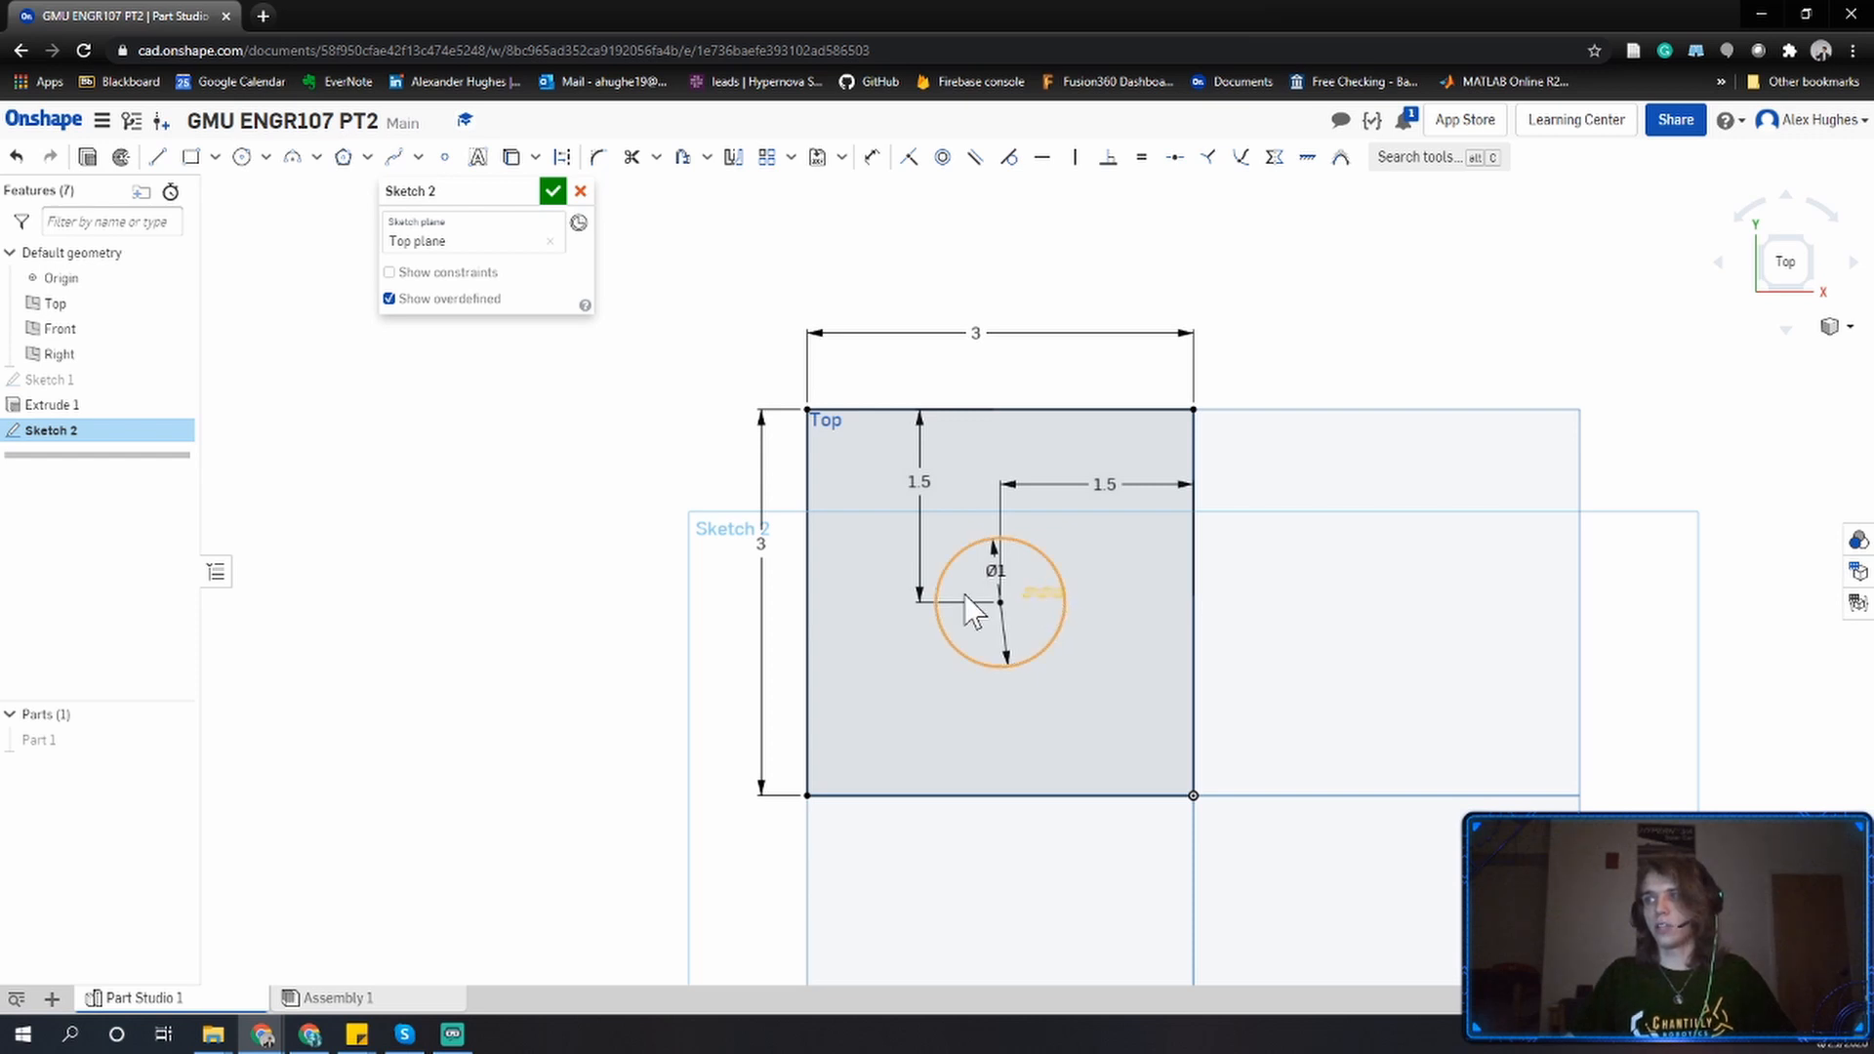
Move the horizontal 1.5 dimension below the circle, then undo the last three changes.
left_click(936, 597)
left_click(806, 576)
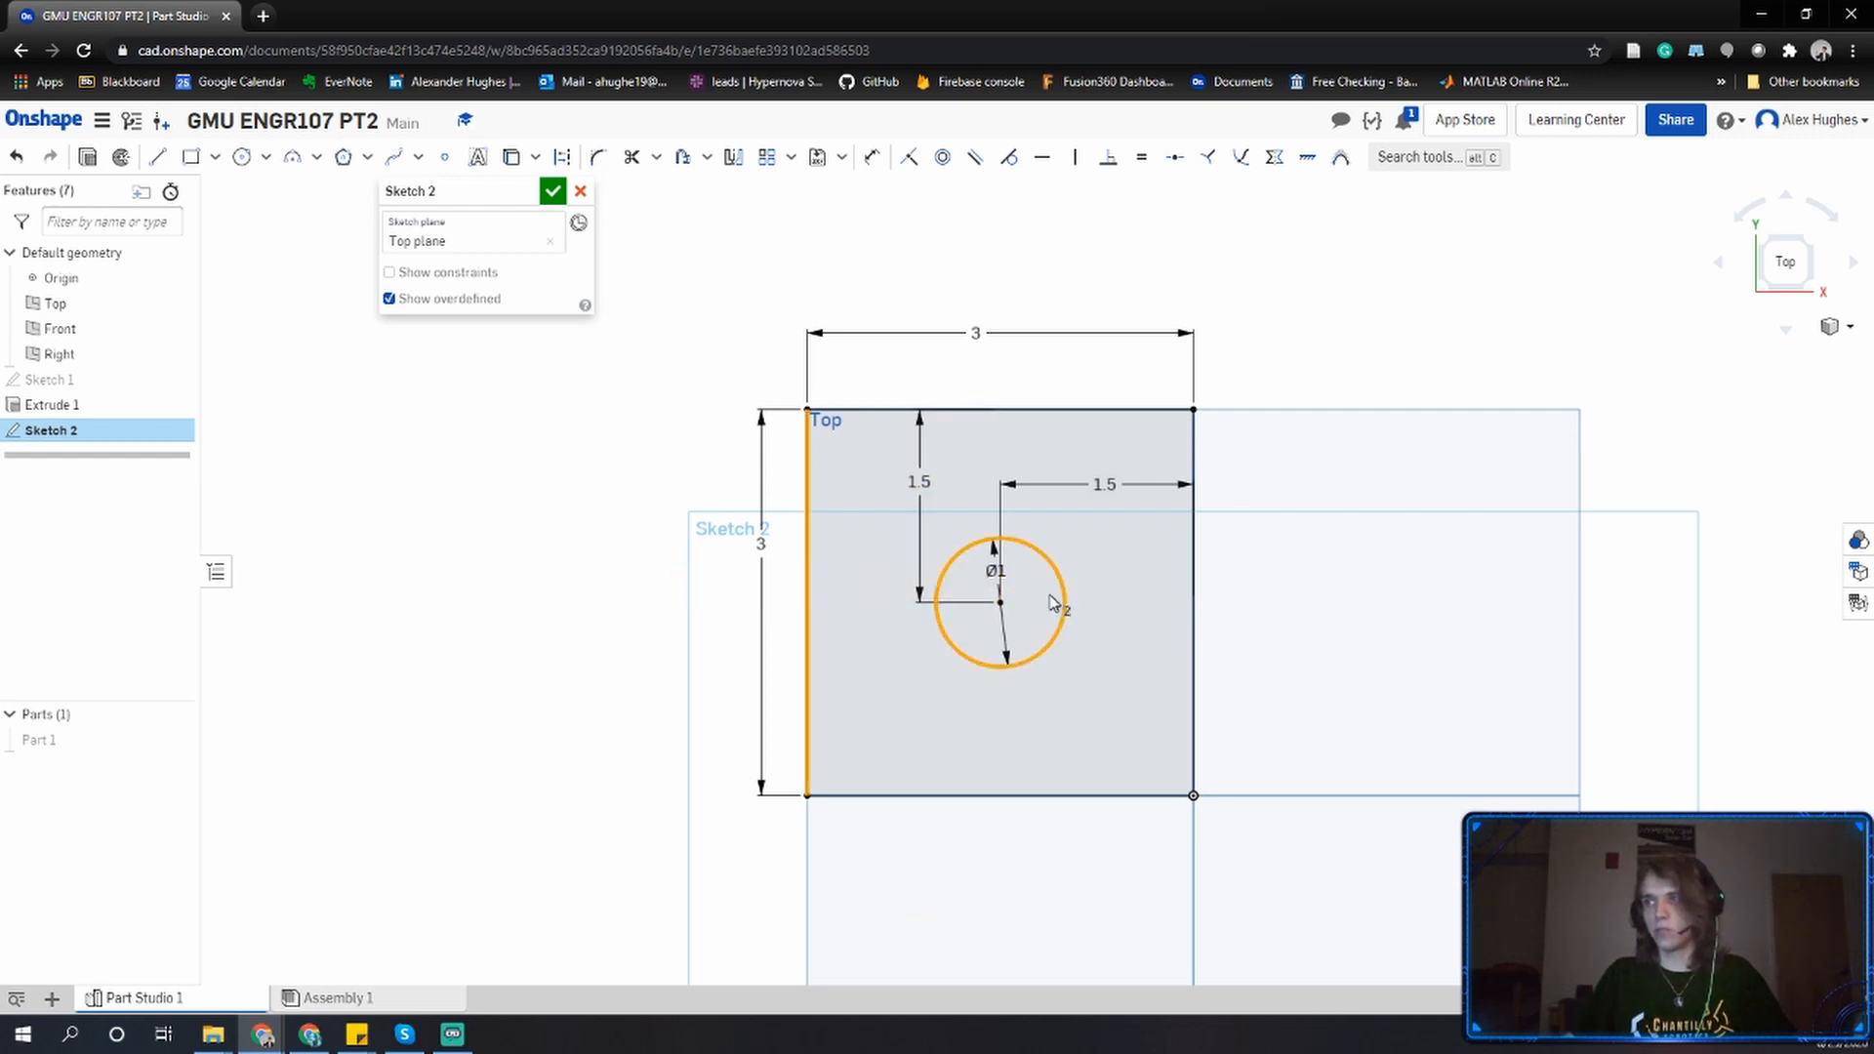
left_click(498, 552)
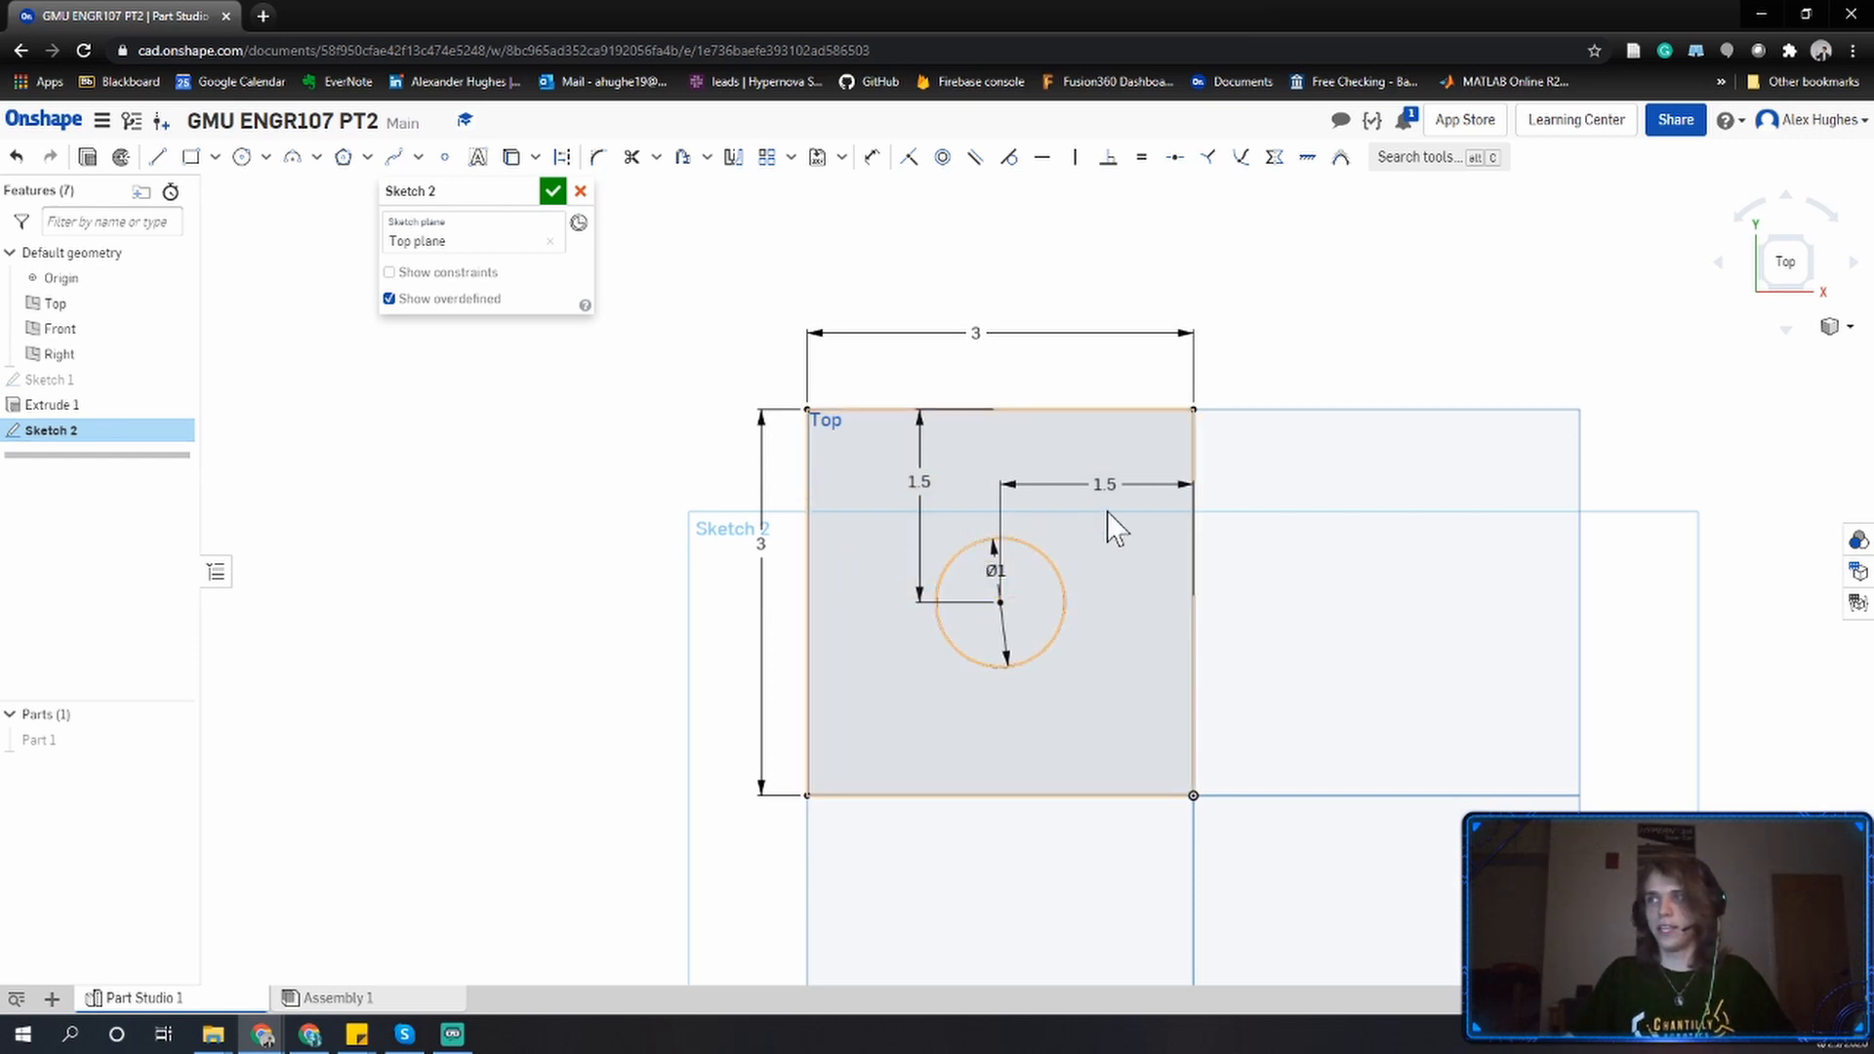
left_click_drag(1105, 485, 1071, 727)
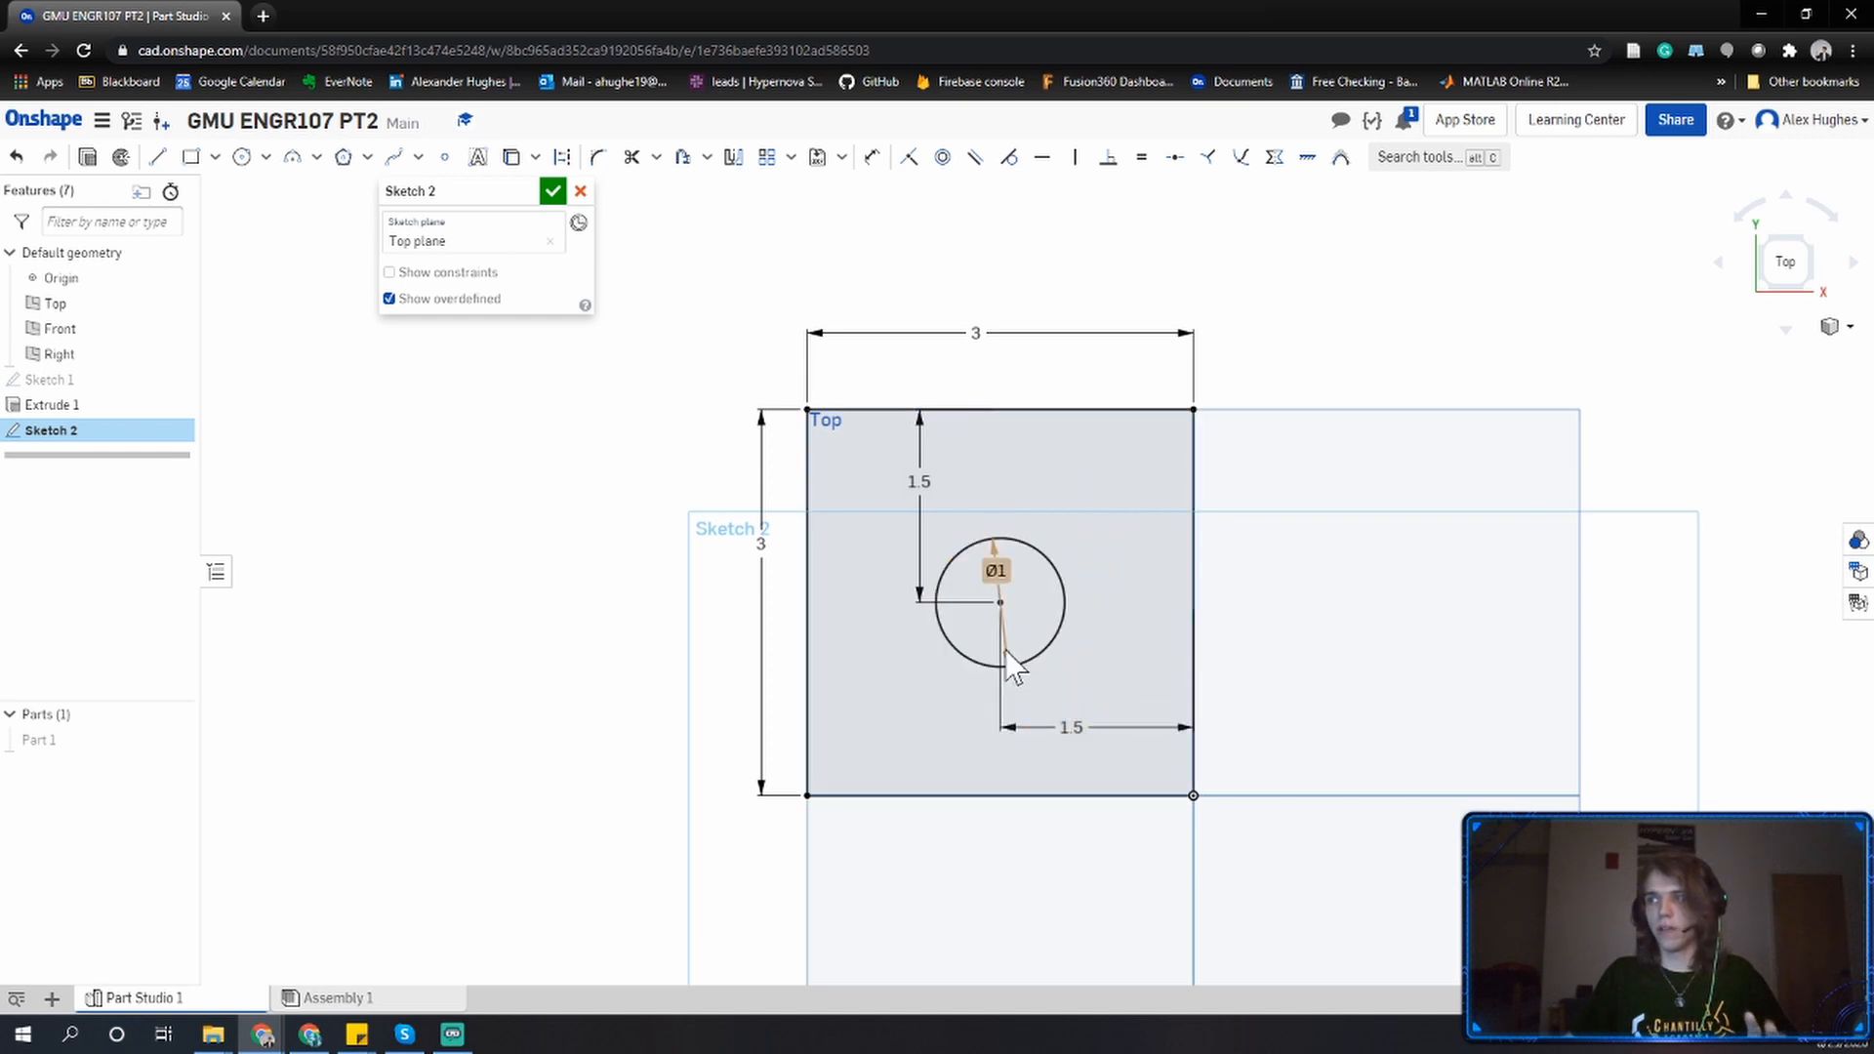
left_click(1004, 667)
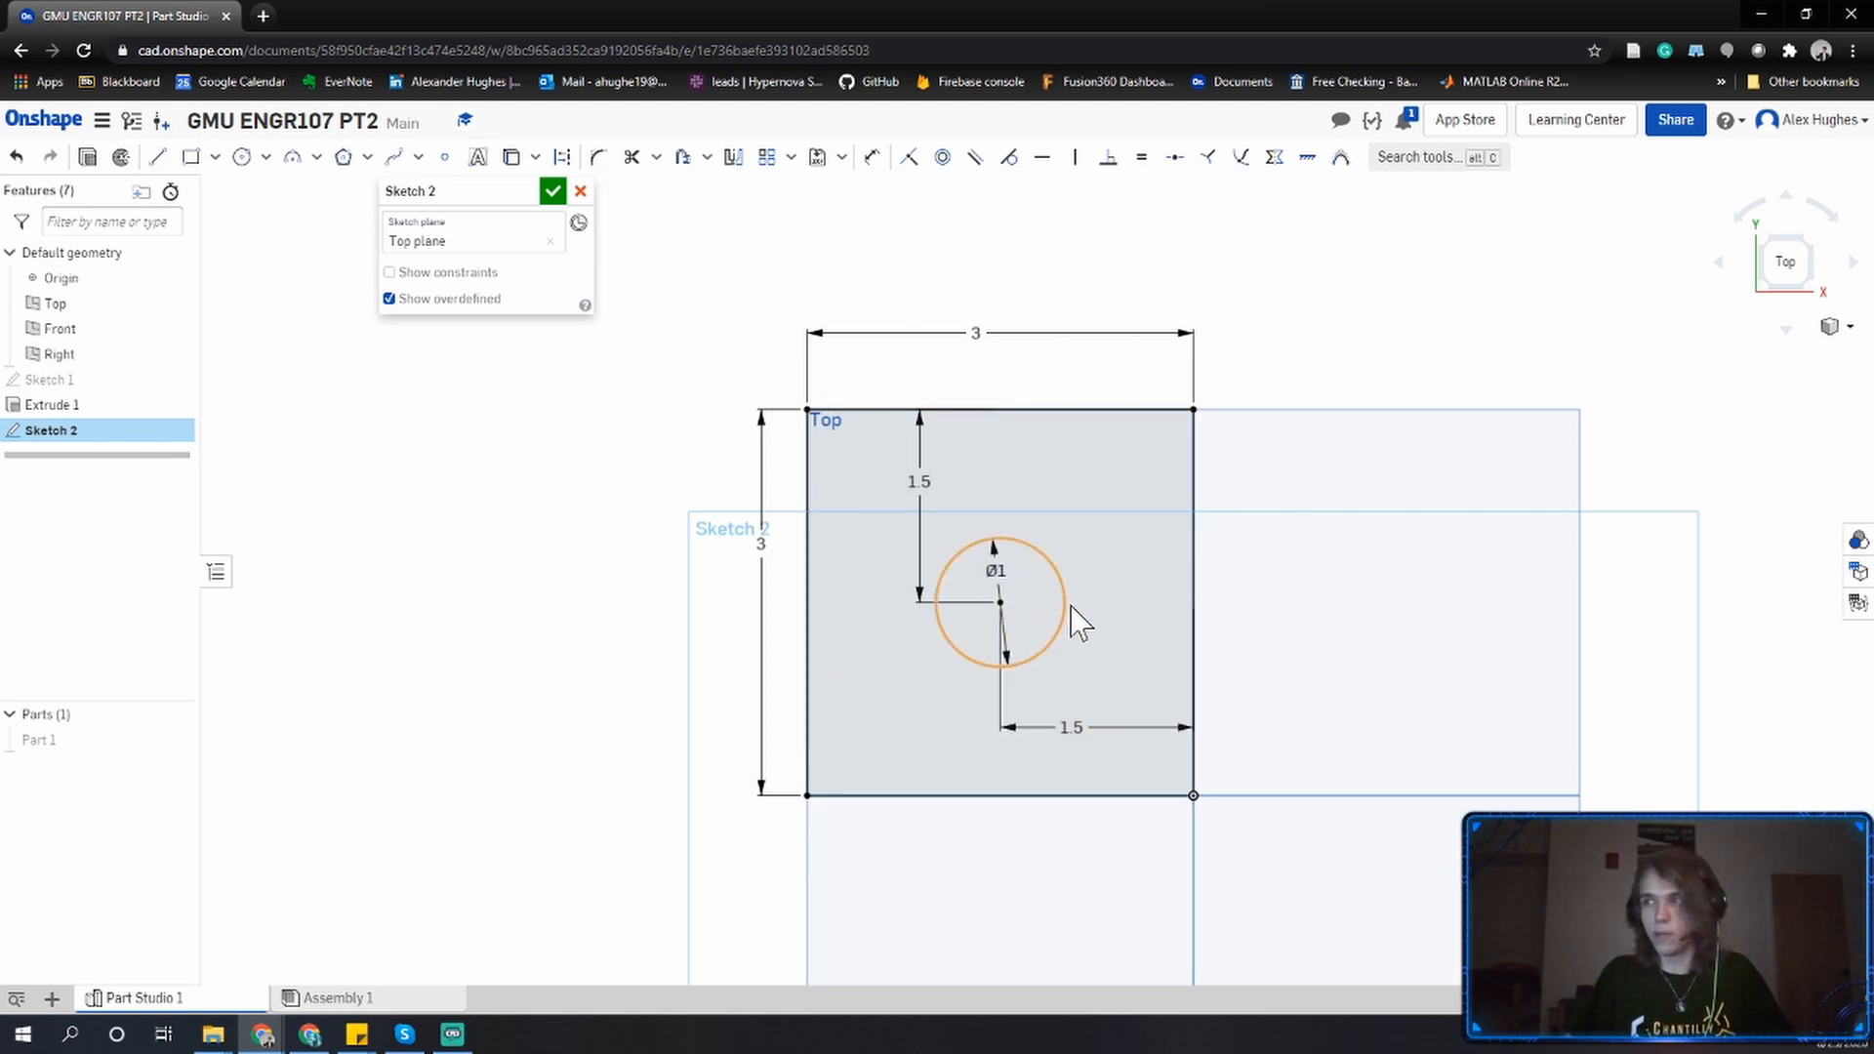
key("ctrl+z")
key("ctrl+z")
key("ctrl+z")
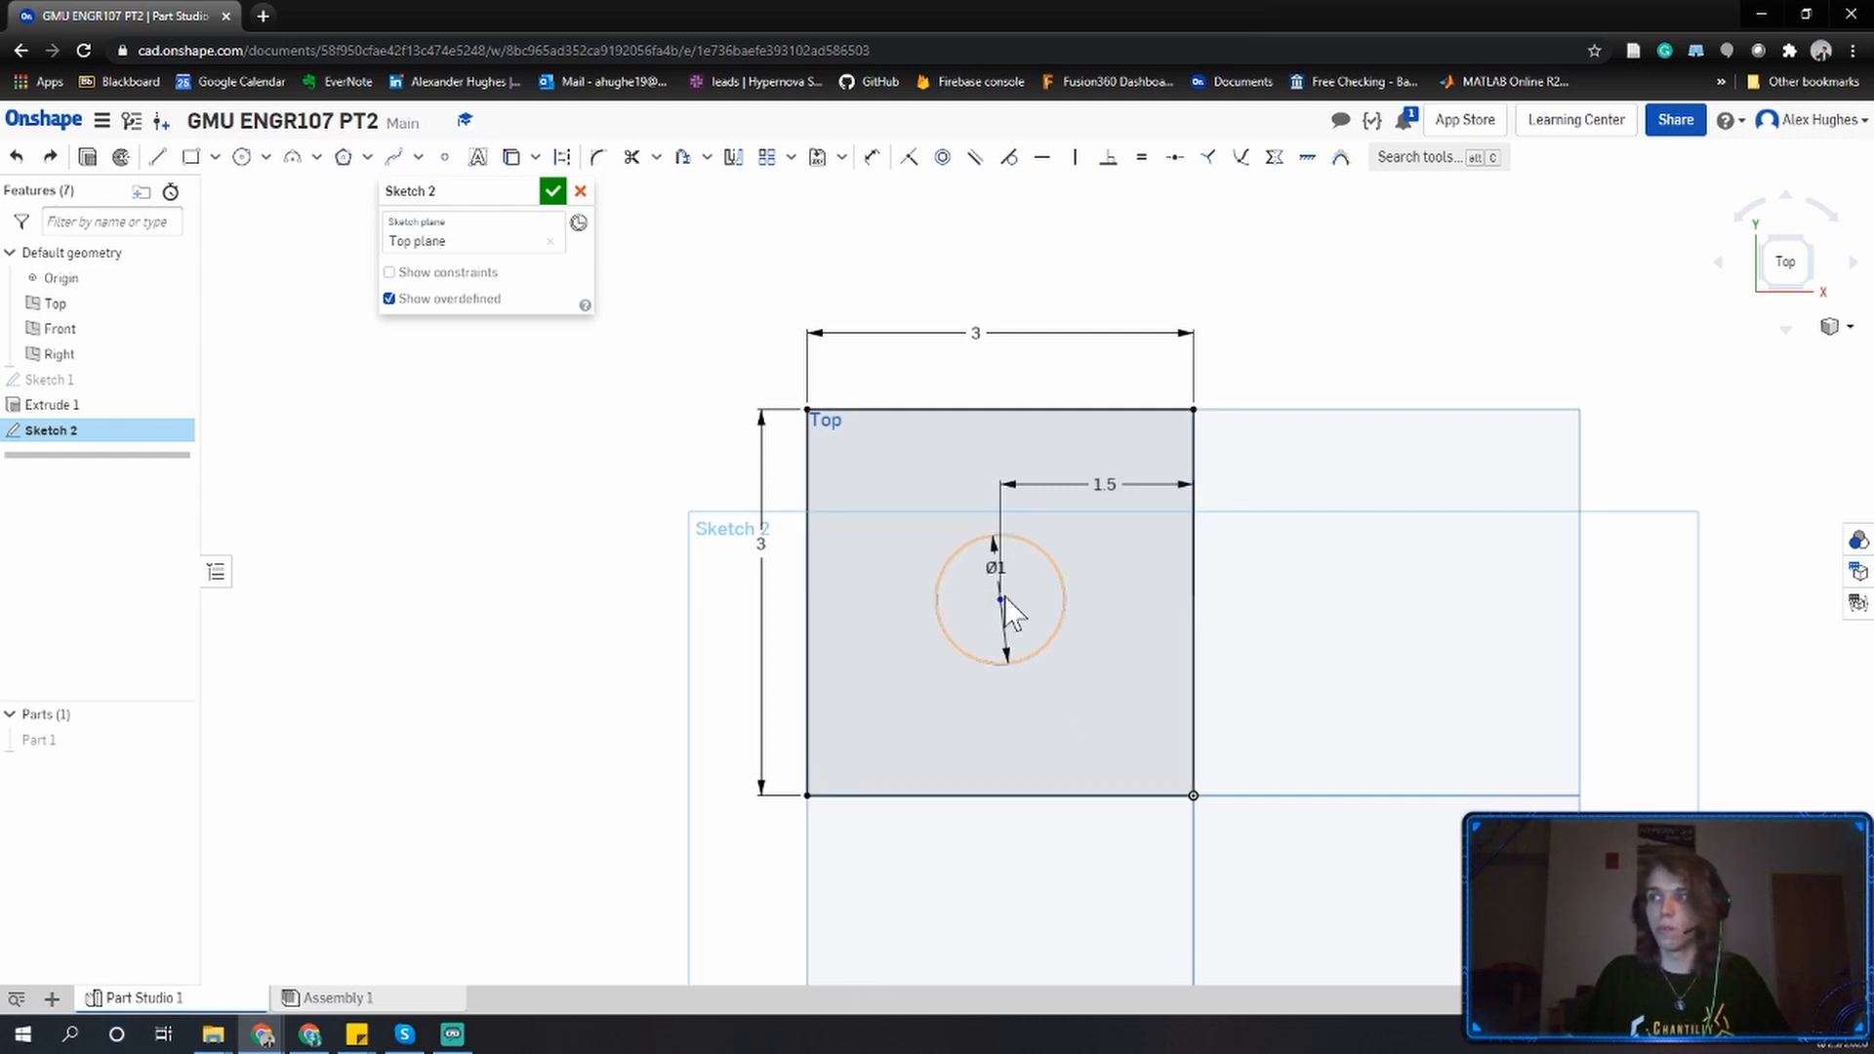
Try dragging the circle onto the square's top edge and back, then undo the move.
left_click_drag(1003, 594, 1008, 418)
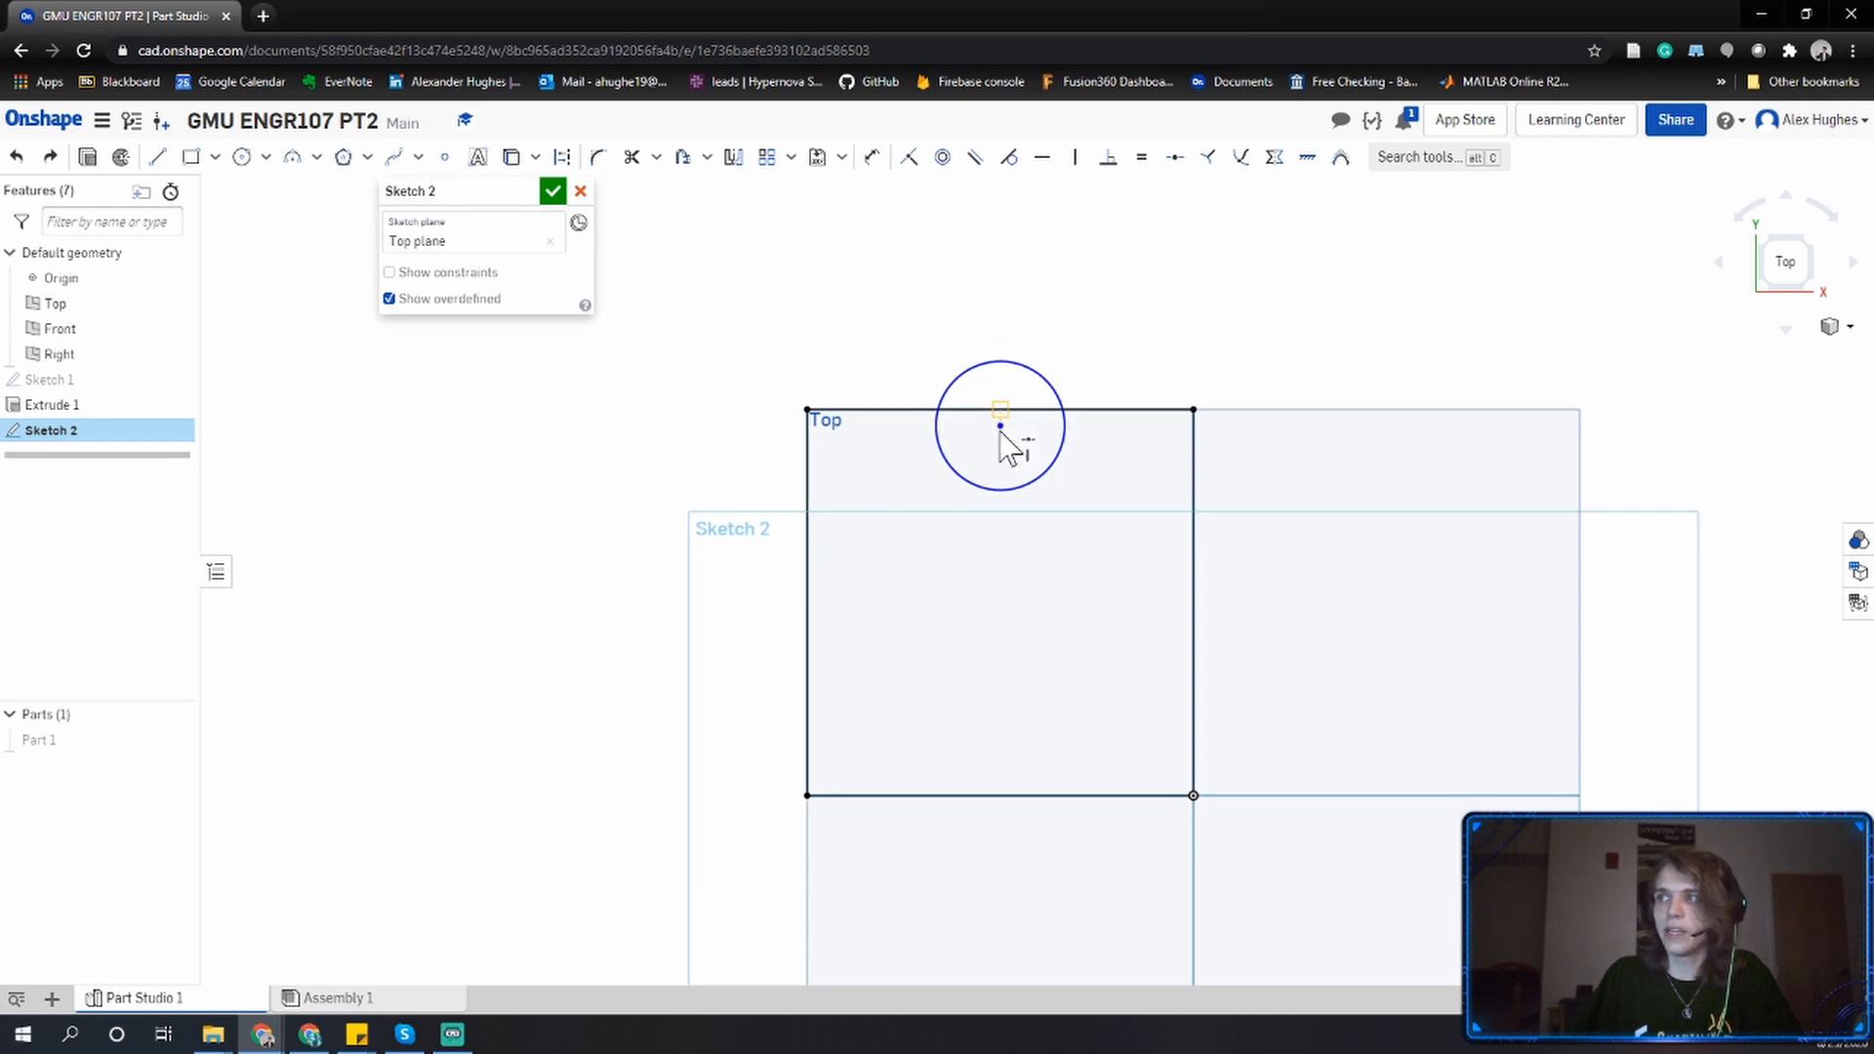
mouse_move(1000, 417)
left_mouse_down()
mouse_move(1001, 483)
mouse_move(1003, 409)
left_mouse_up()
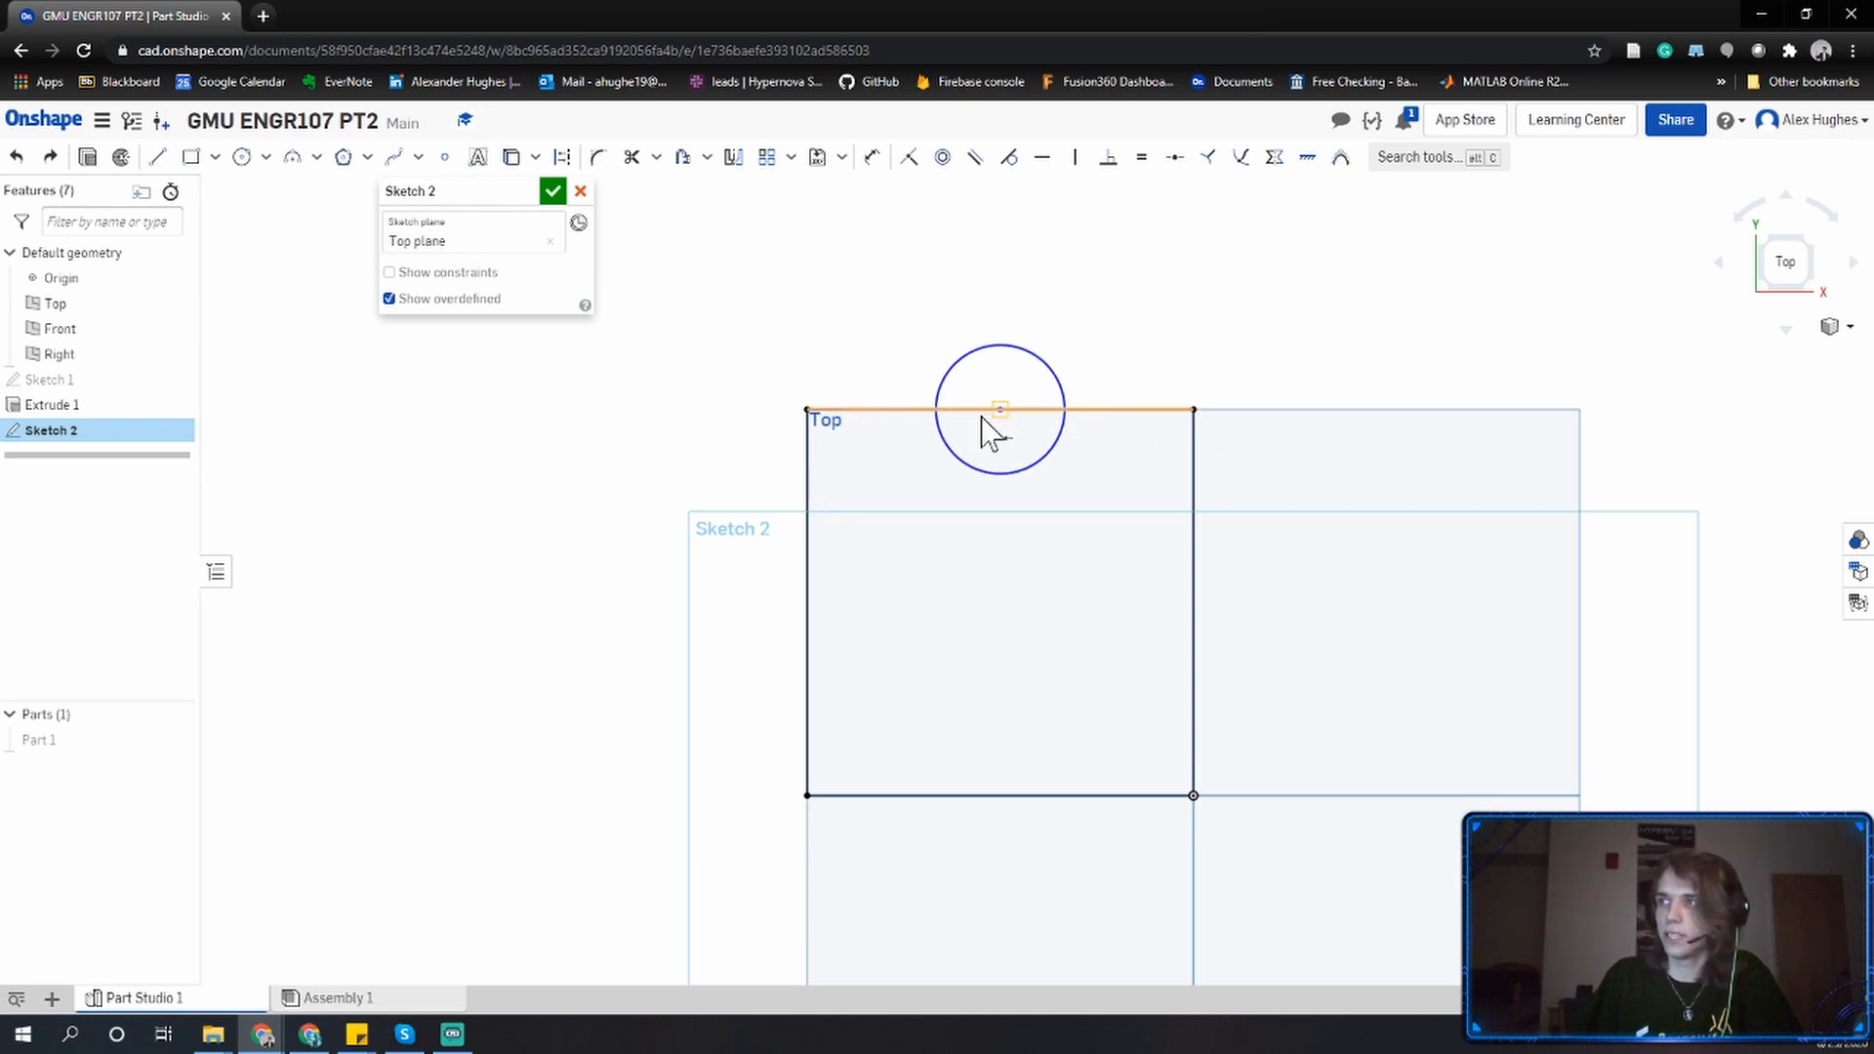
left_click_drag(981, 418, 1002, 594)
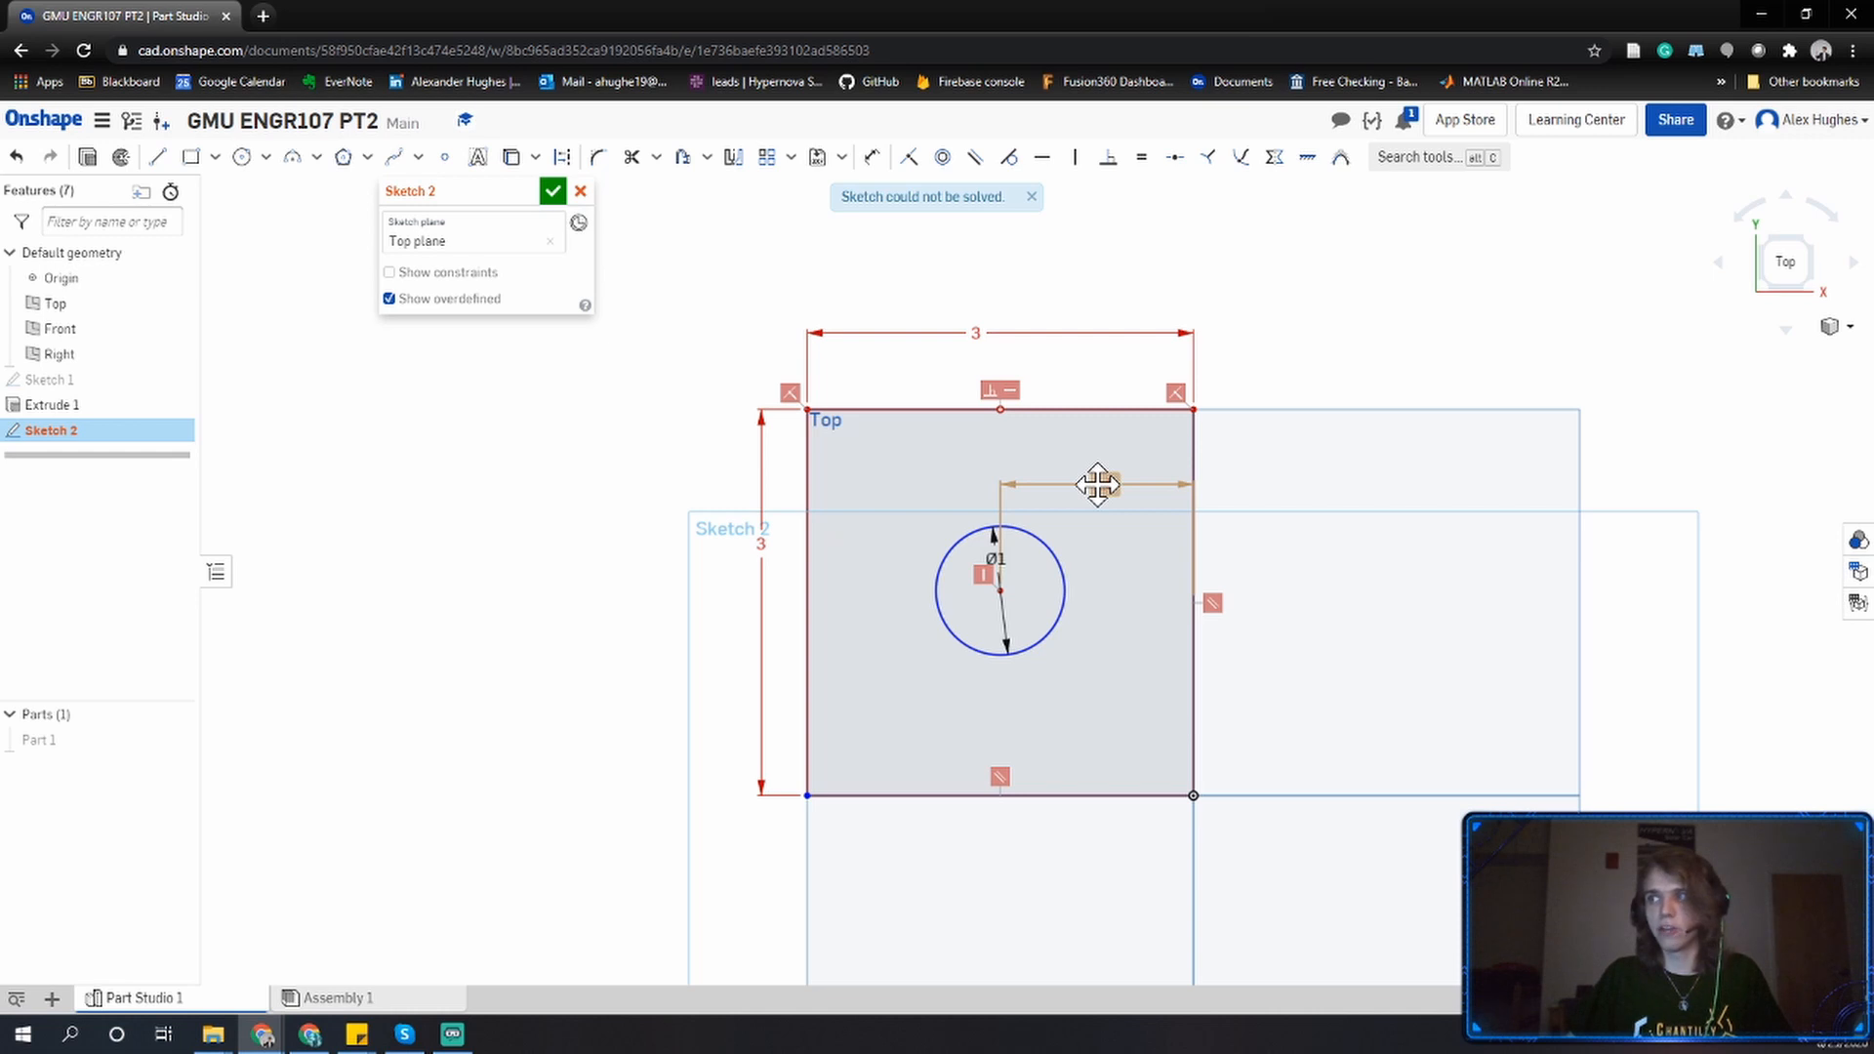
key("ctrl+z")
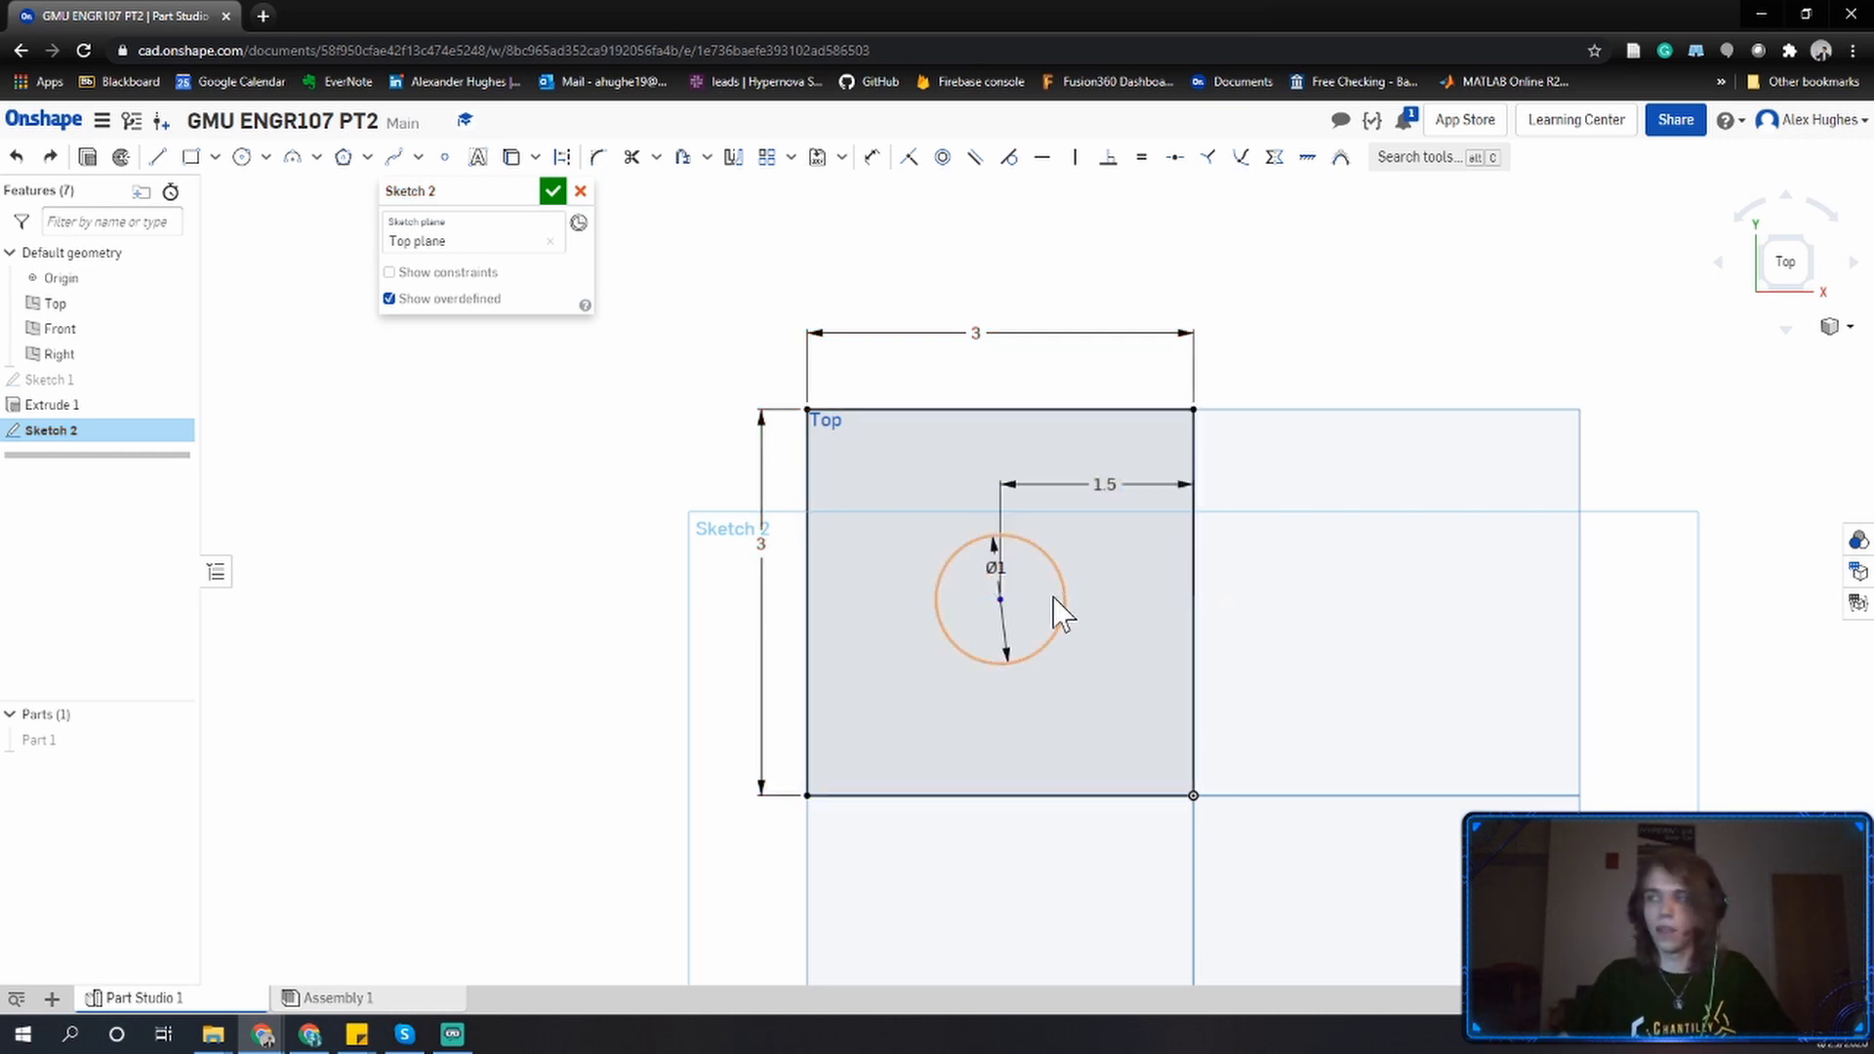
Dimension the circle's center from the square's bottom edge as 1.5 and finish the sketch.
key("d")
left_click(1000, 599)
left_click(891, 796)
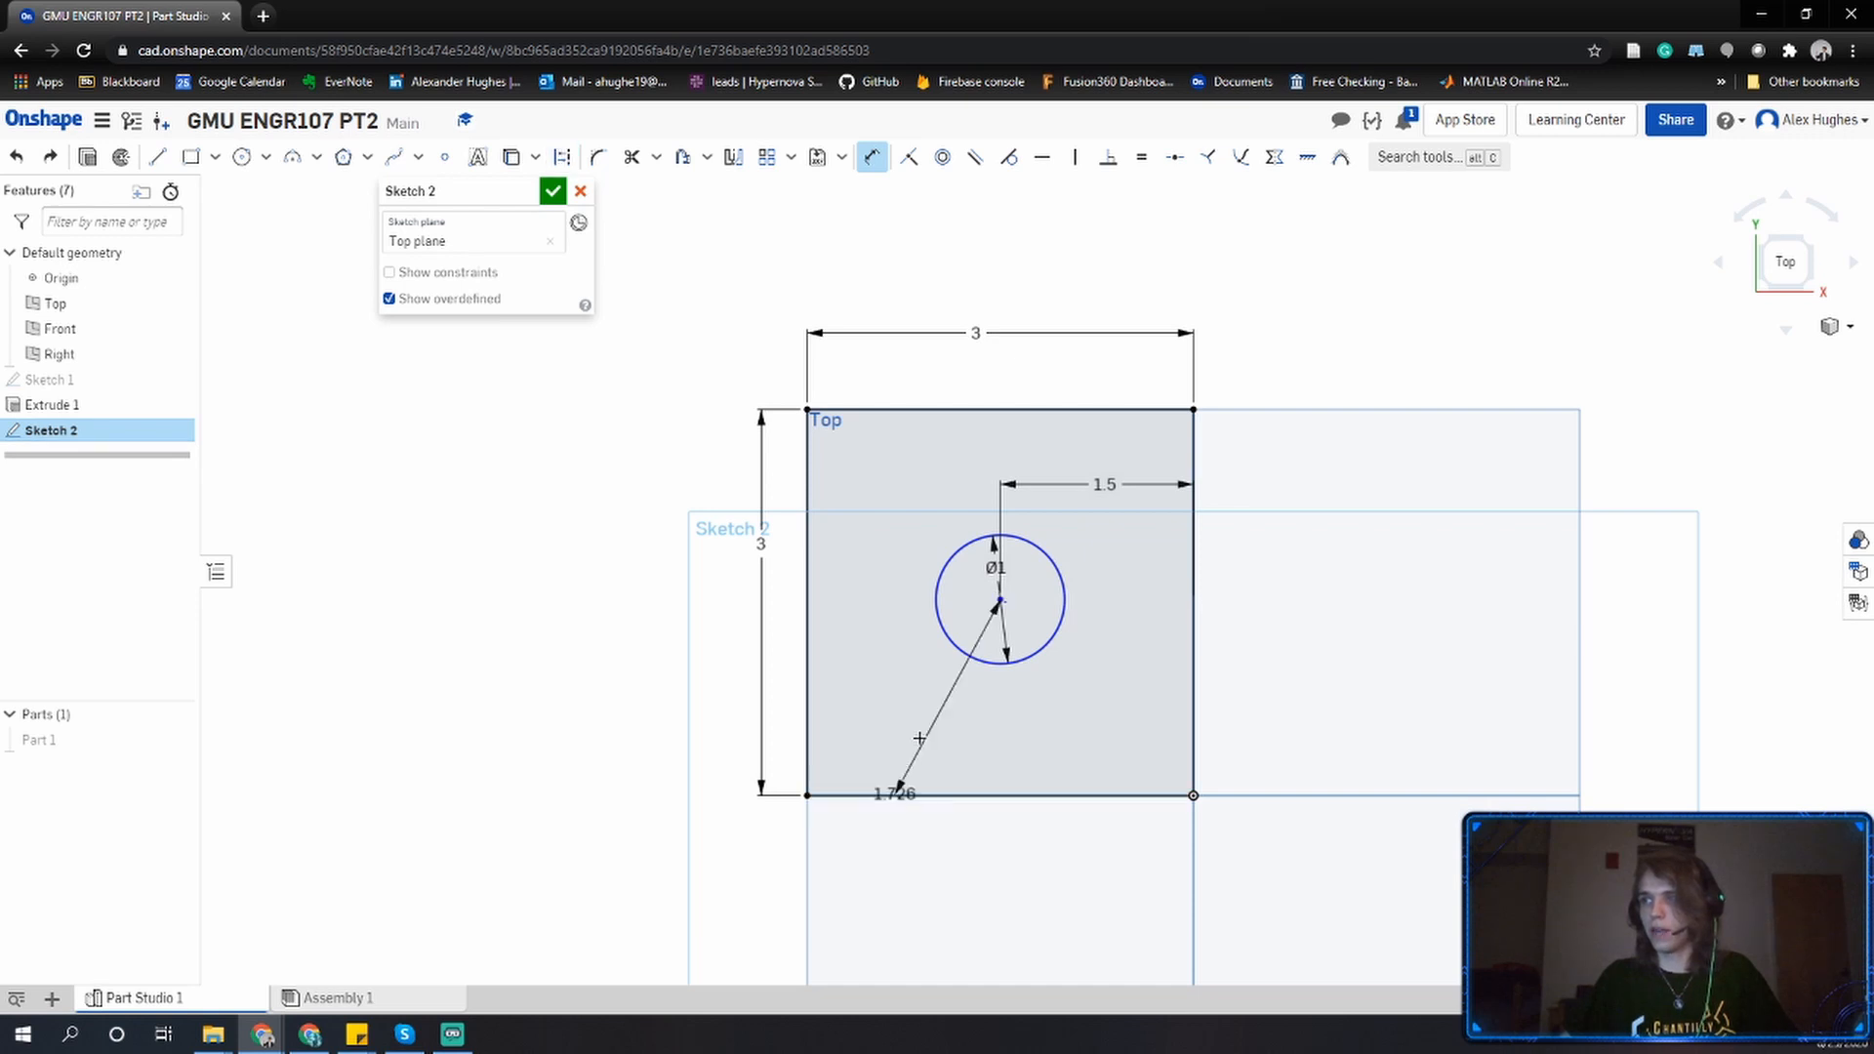
left_click(926, 724)
type("1.5")
key("Return")
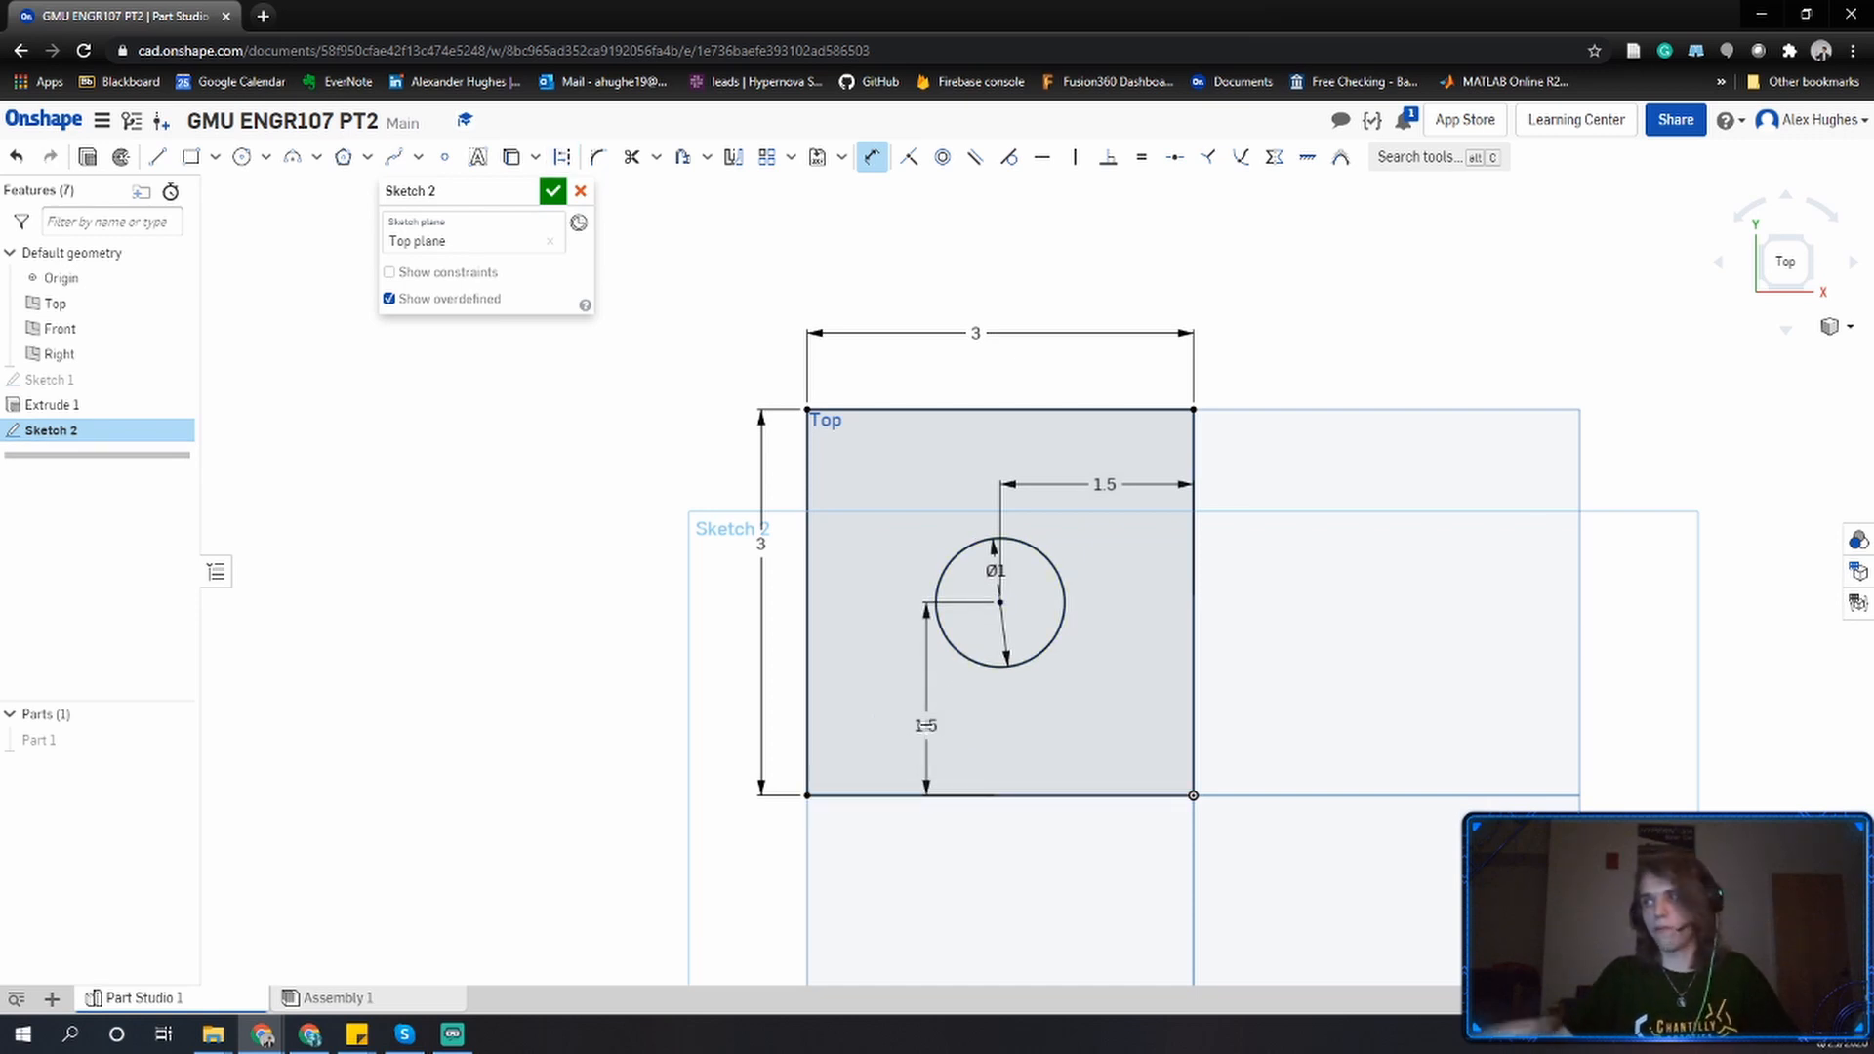
left_click(554, 192)
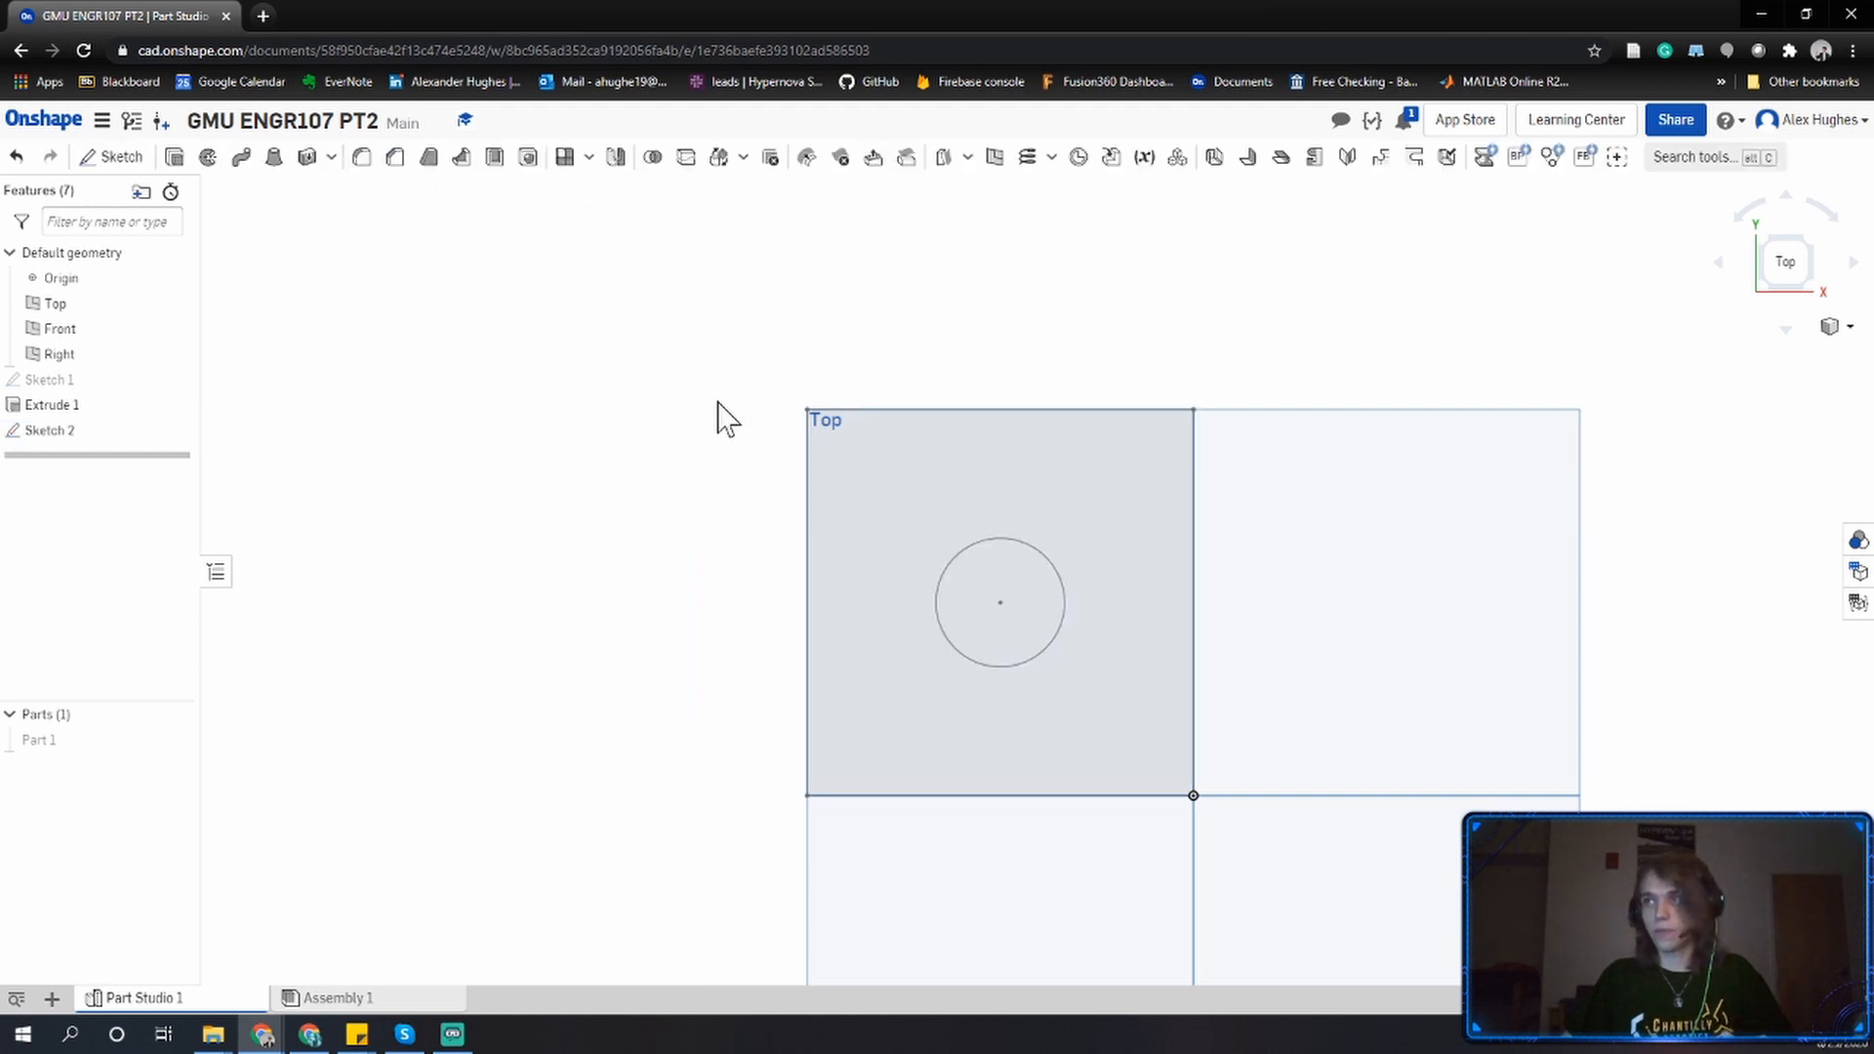
Orbit around the model and the standard planes to inspect the finished sketch, returning to the top view.
right_click_drag(719, 418, 670, 420)
right_click_drag(332, 256, 498, 371)
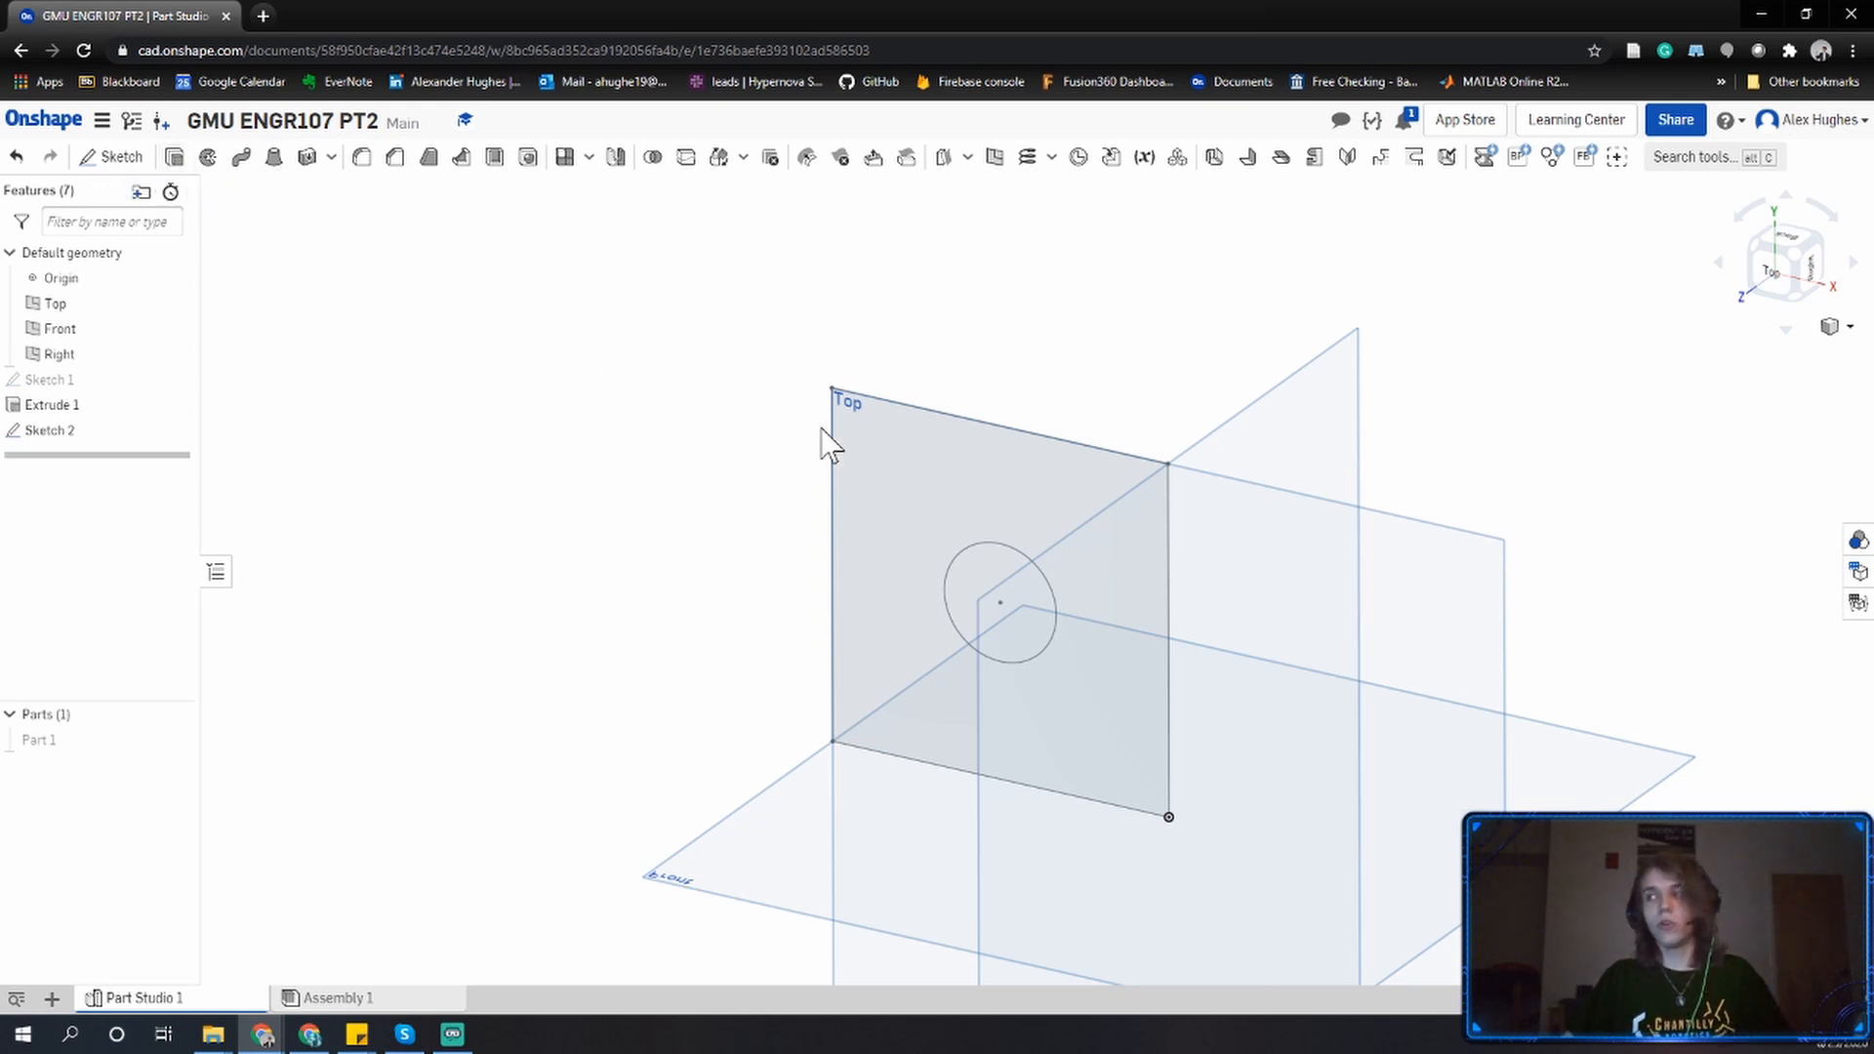
left_click(1801, 265)
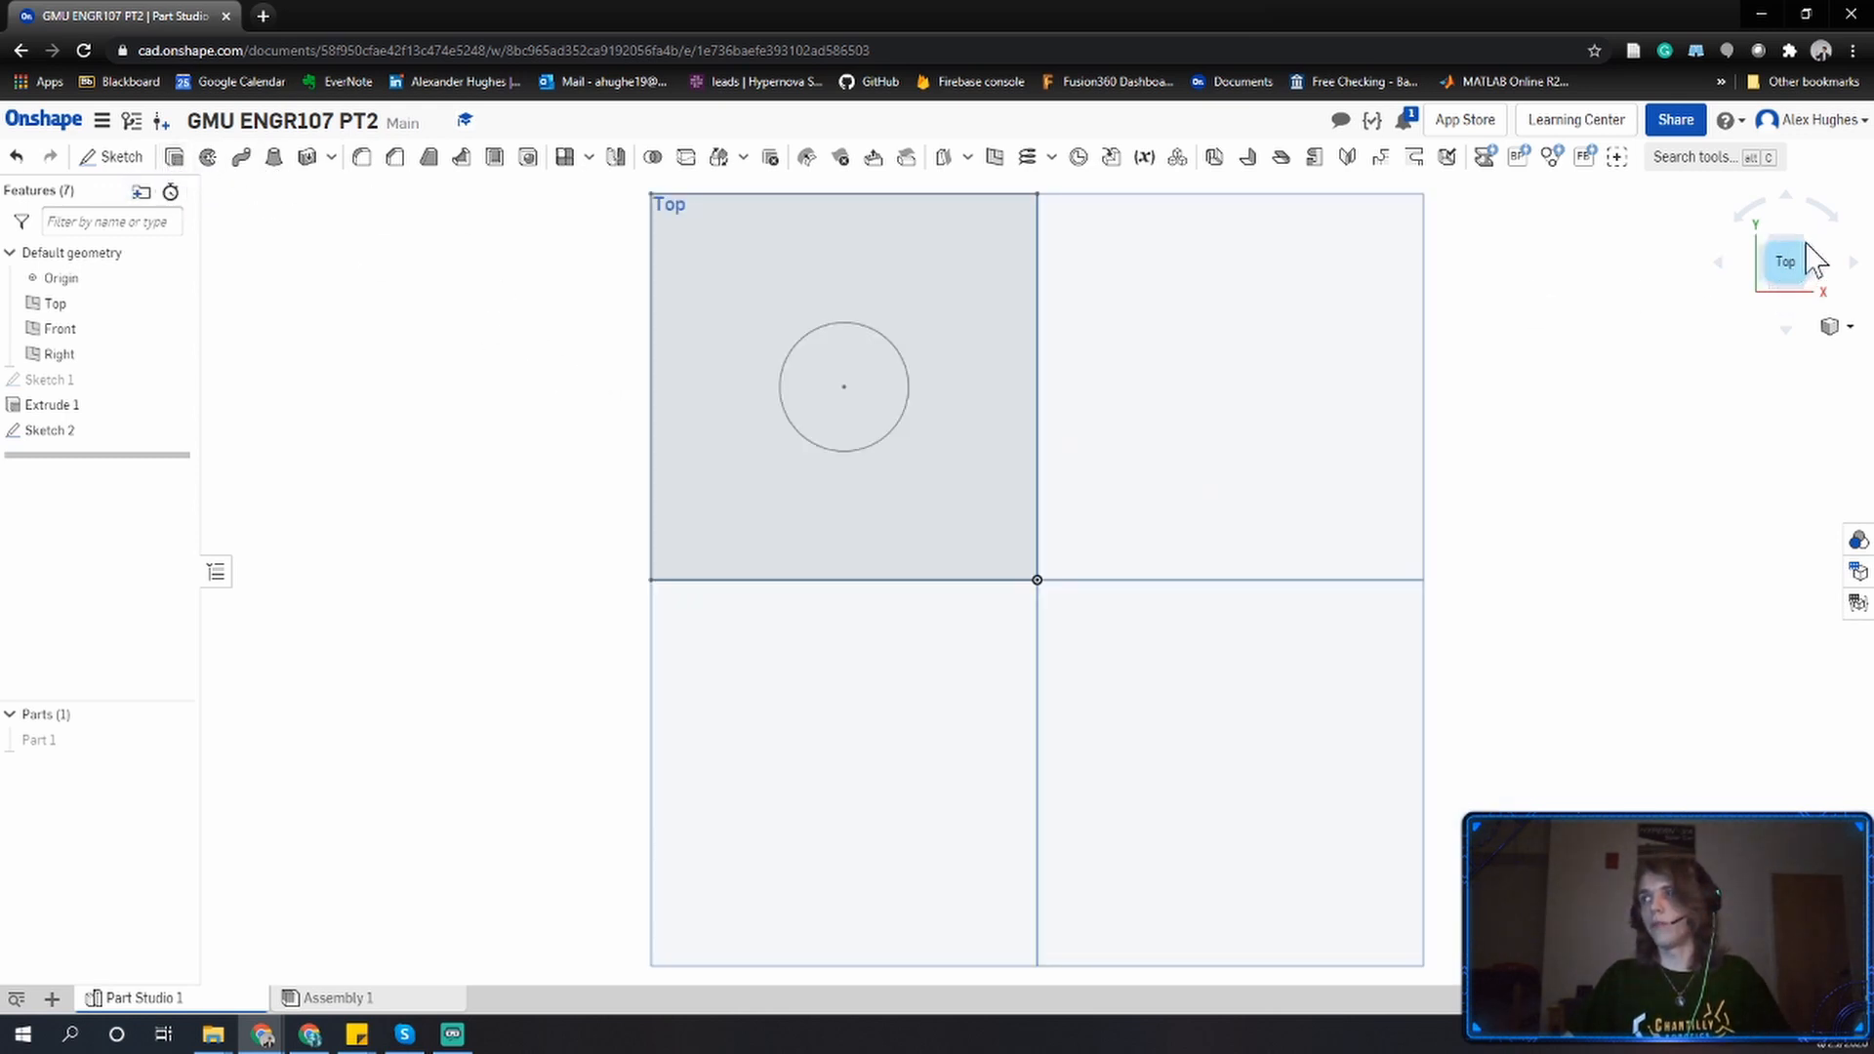
left_click(1811, 250)
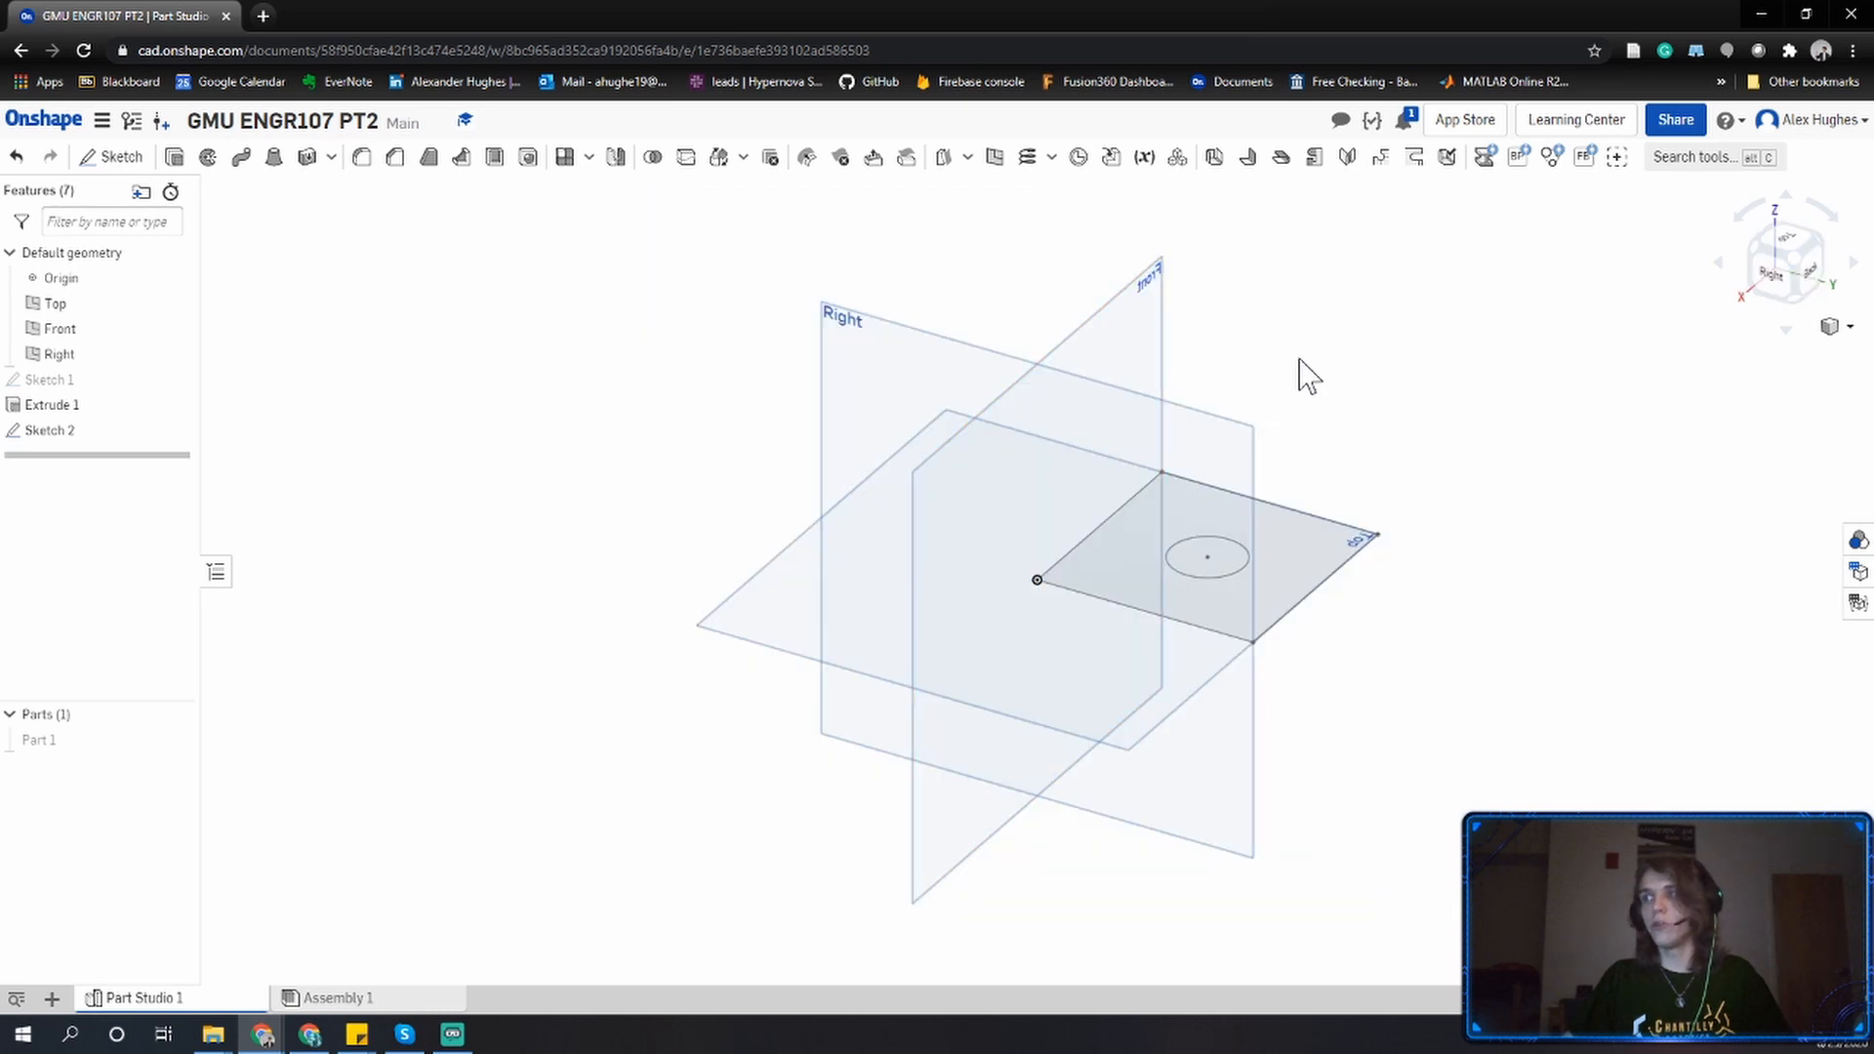
right_click_drag(1363, 355, 1321, 377)
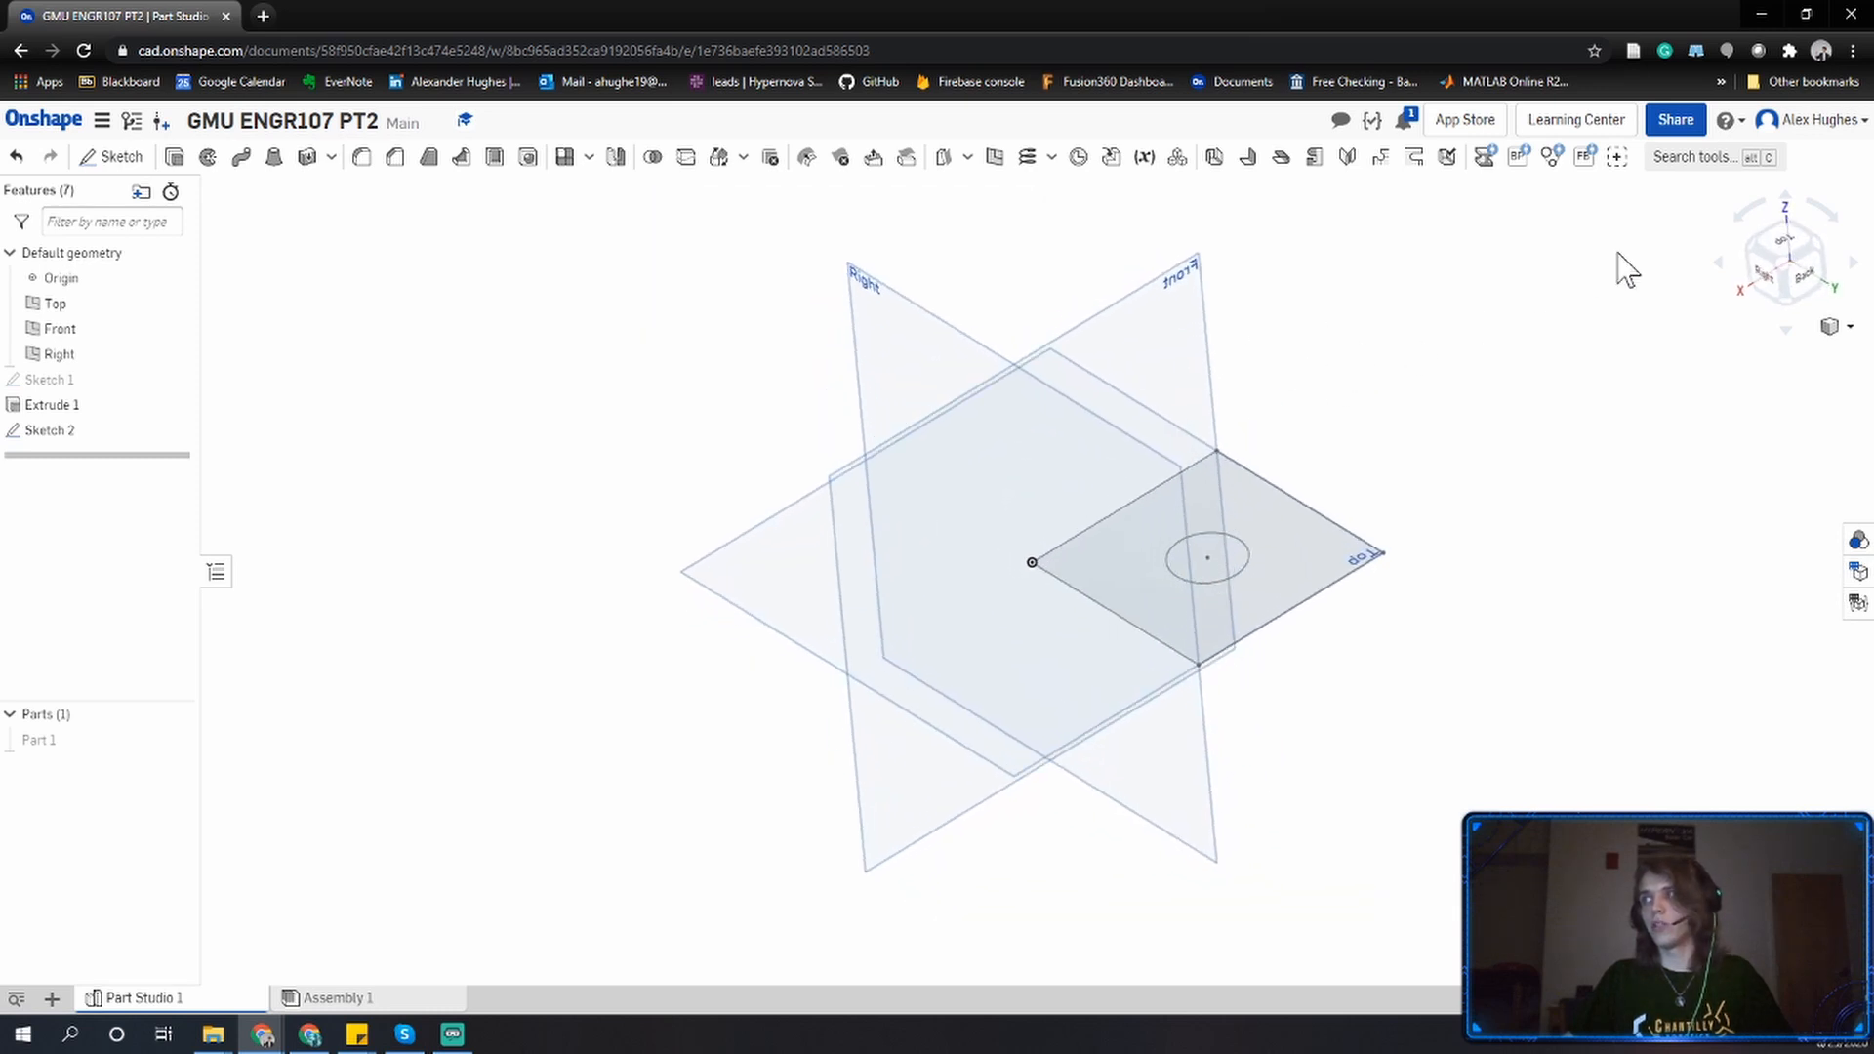
left_click(1817, 262)
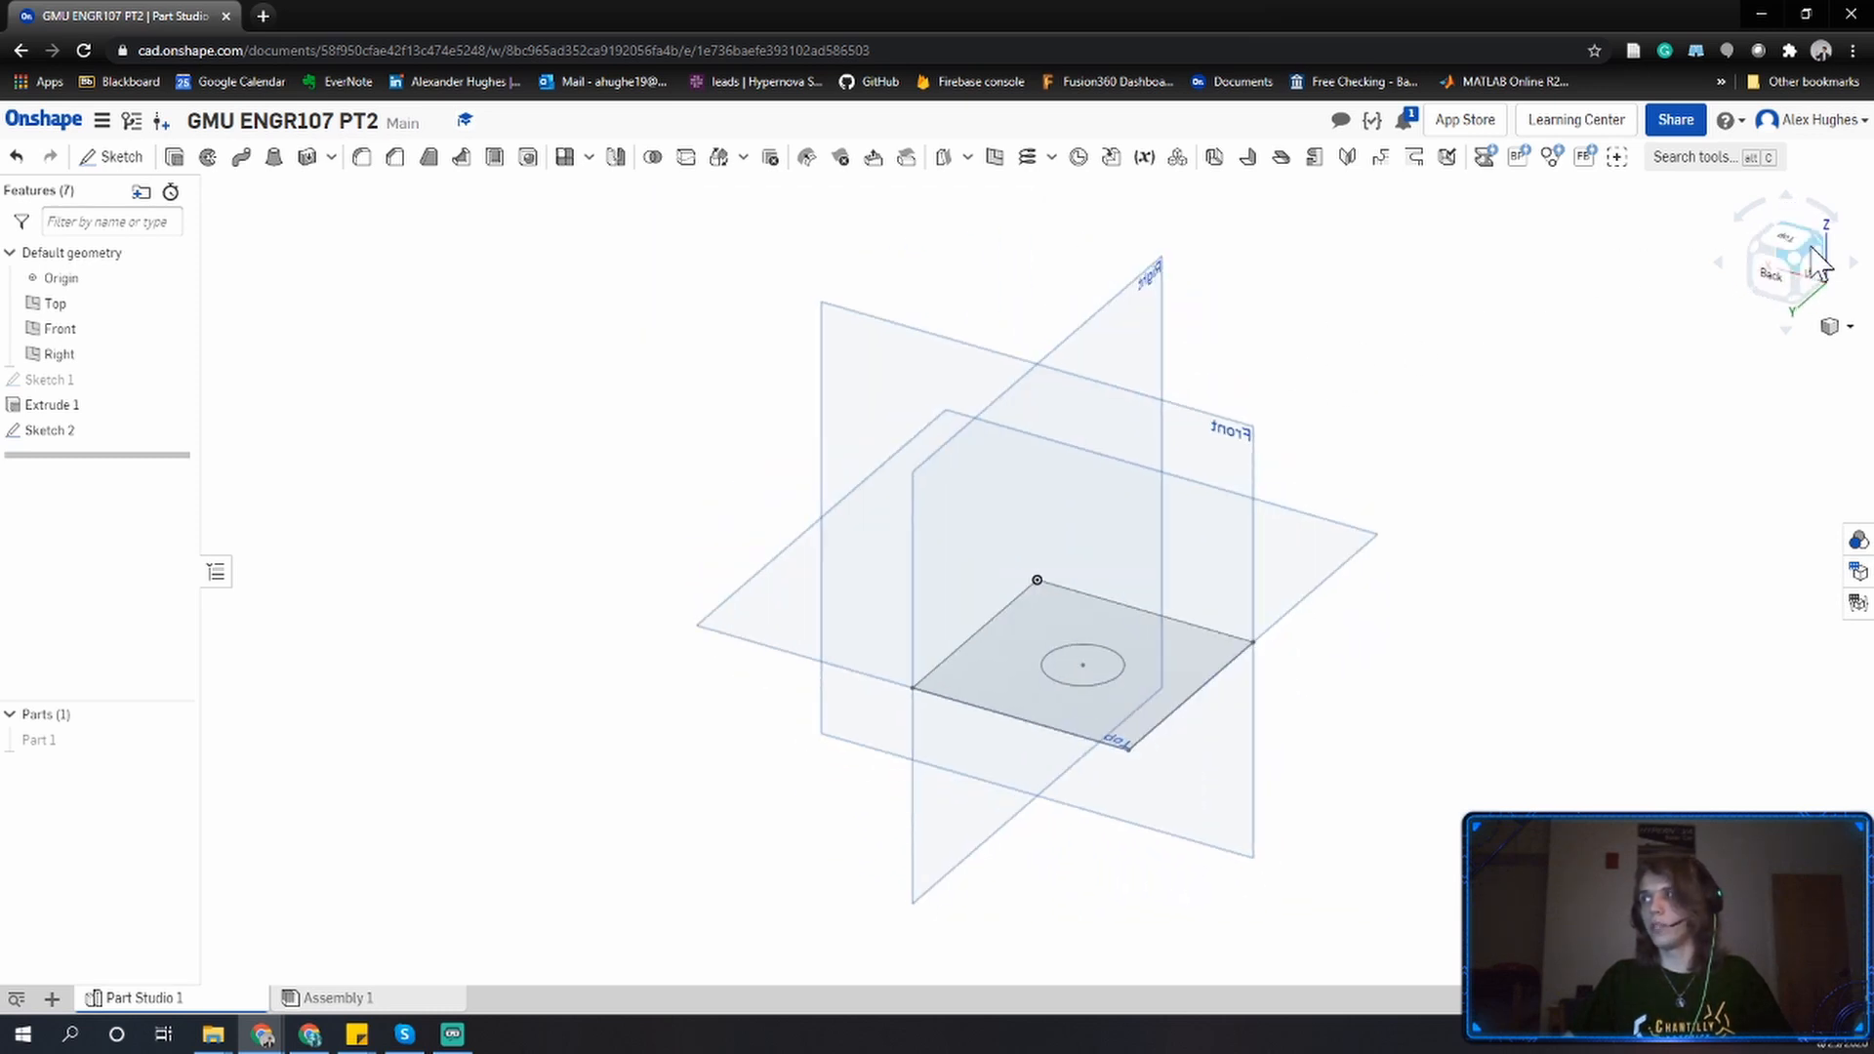
left_click(1828, 250)
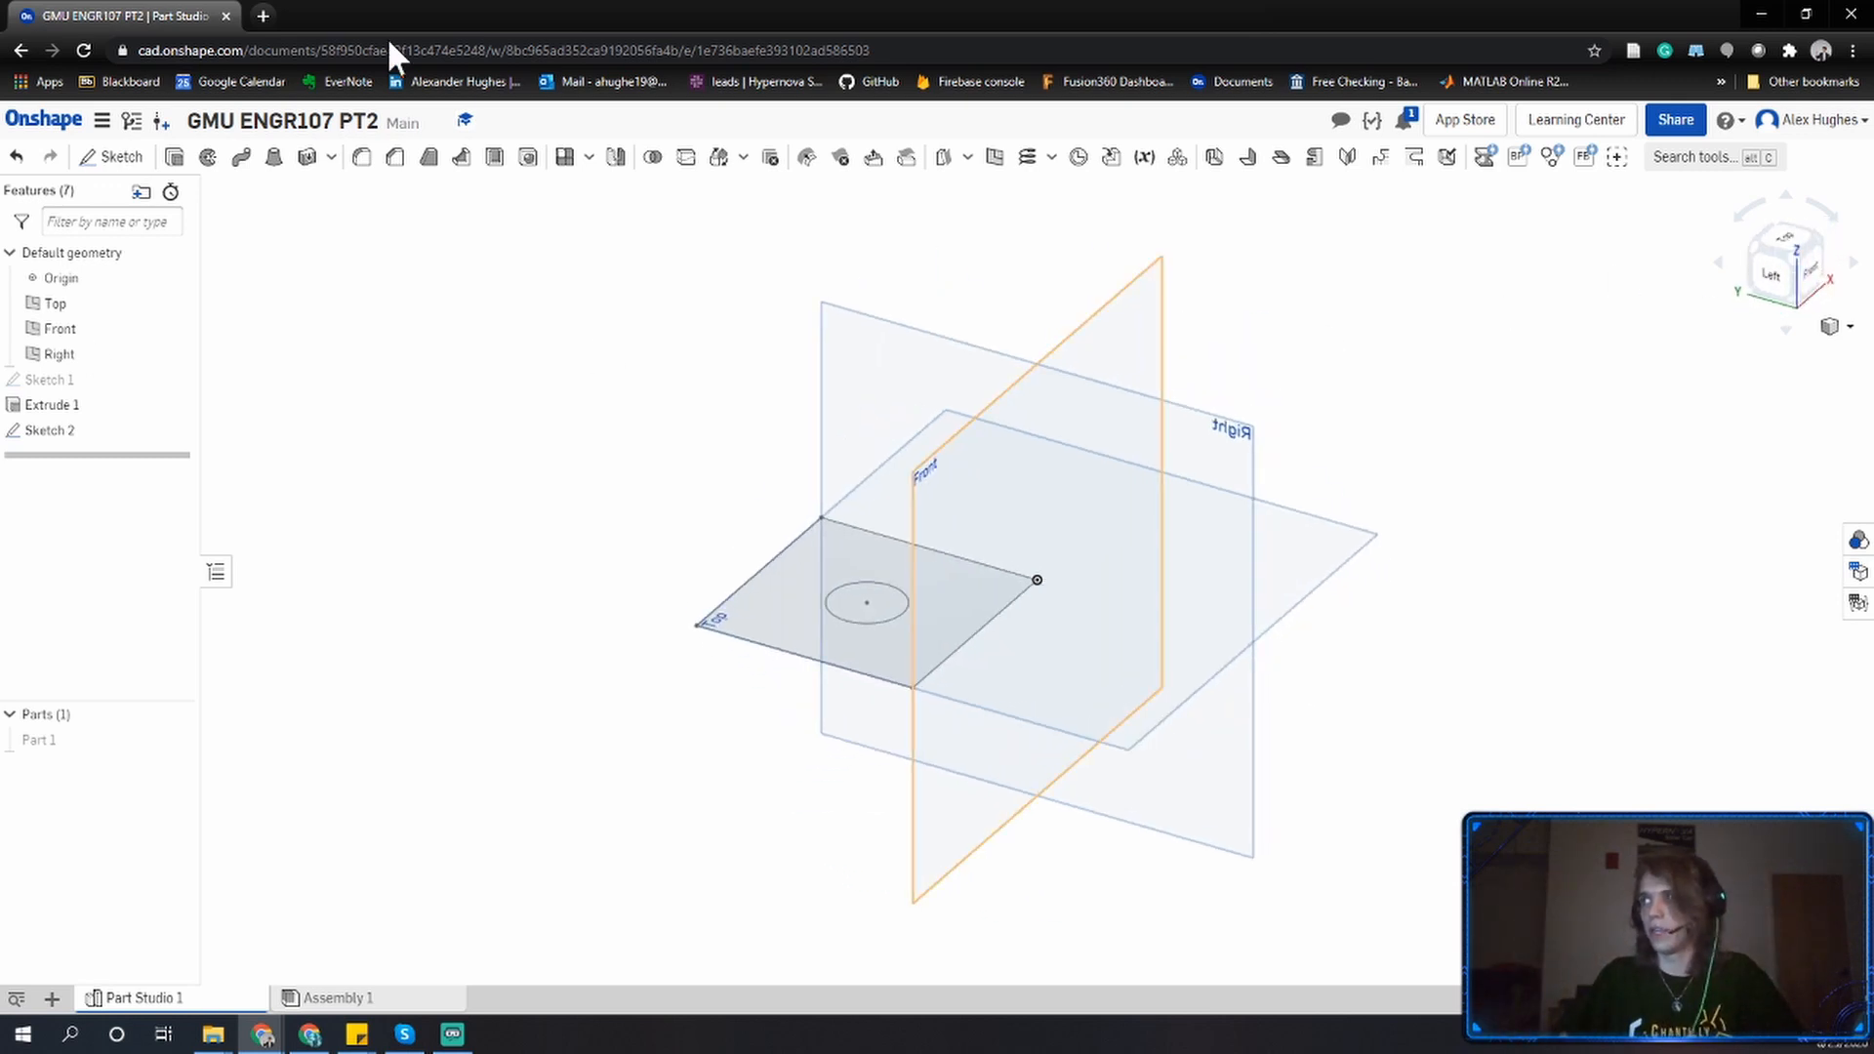
left_click(1782, 239)
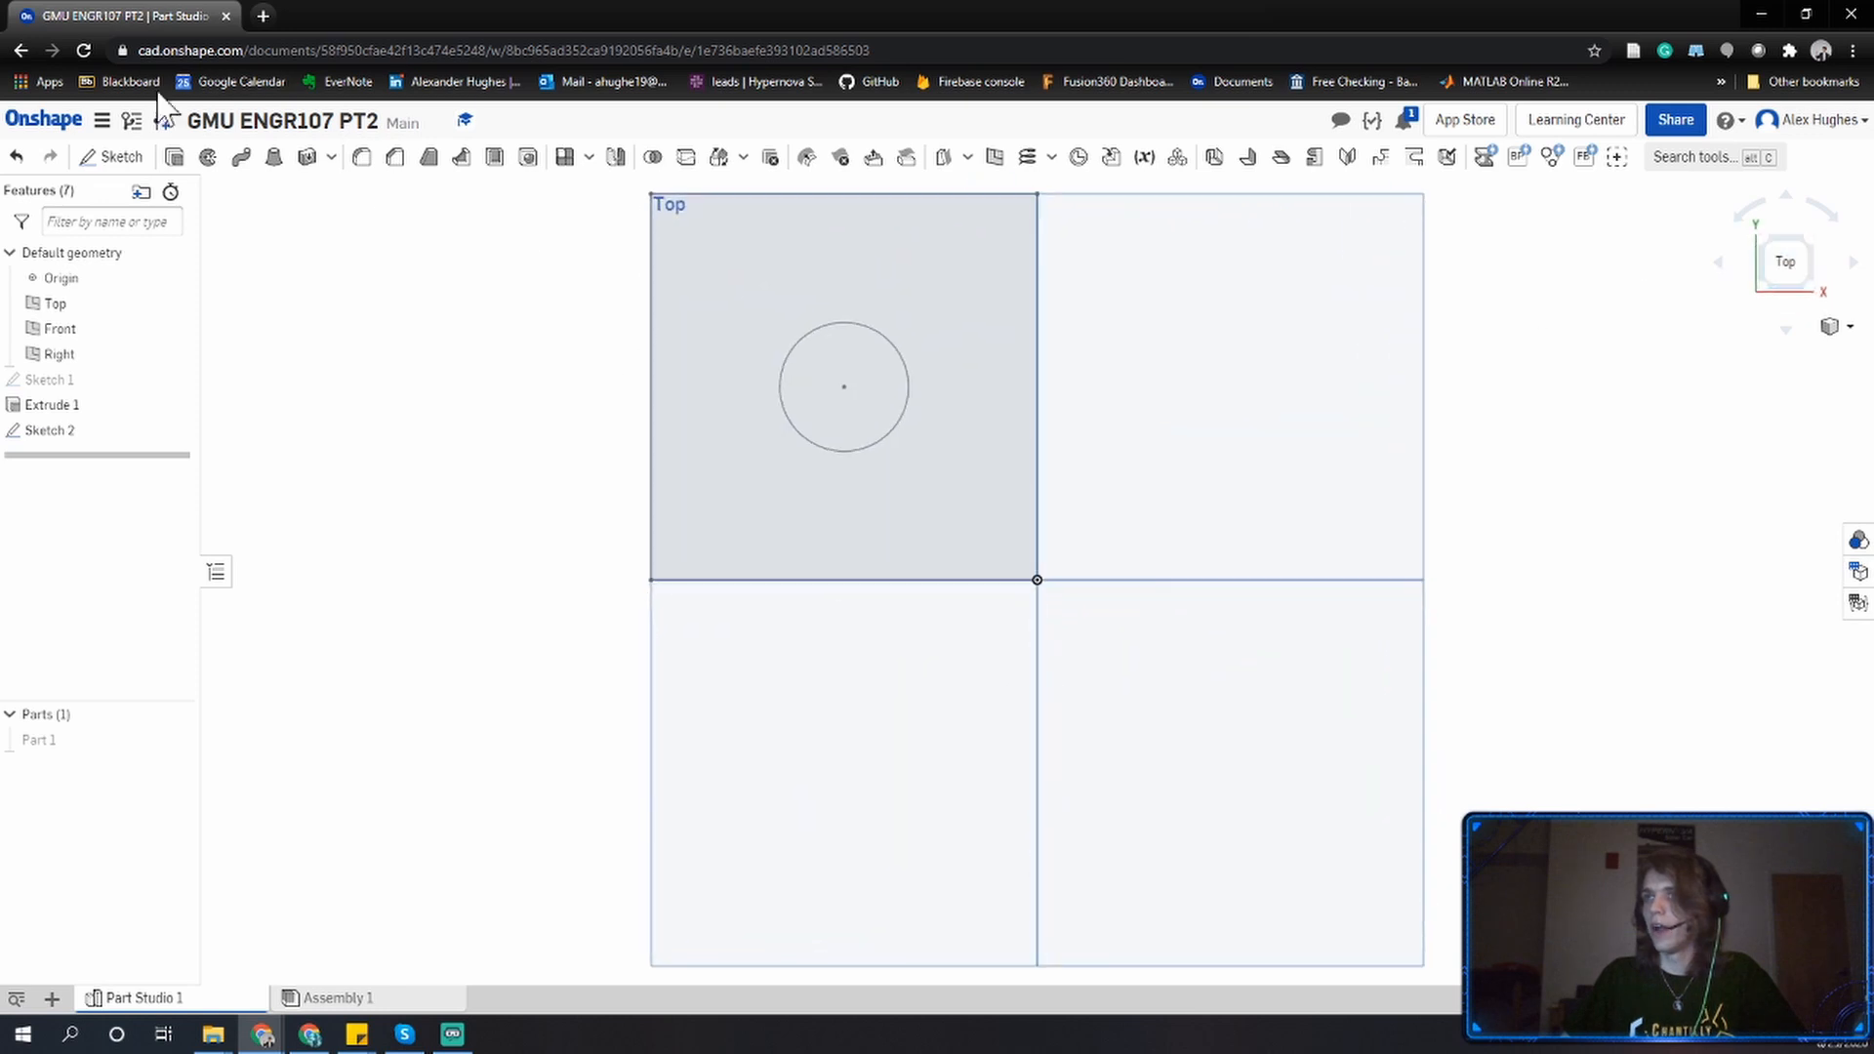
left_click(181, 163)
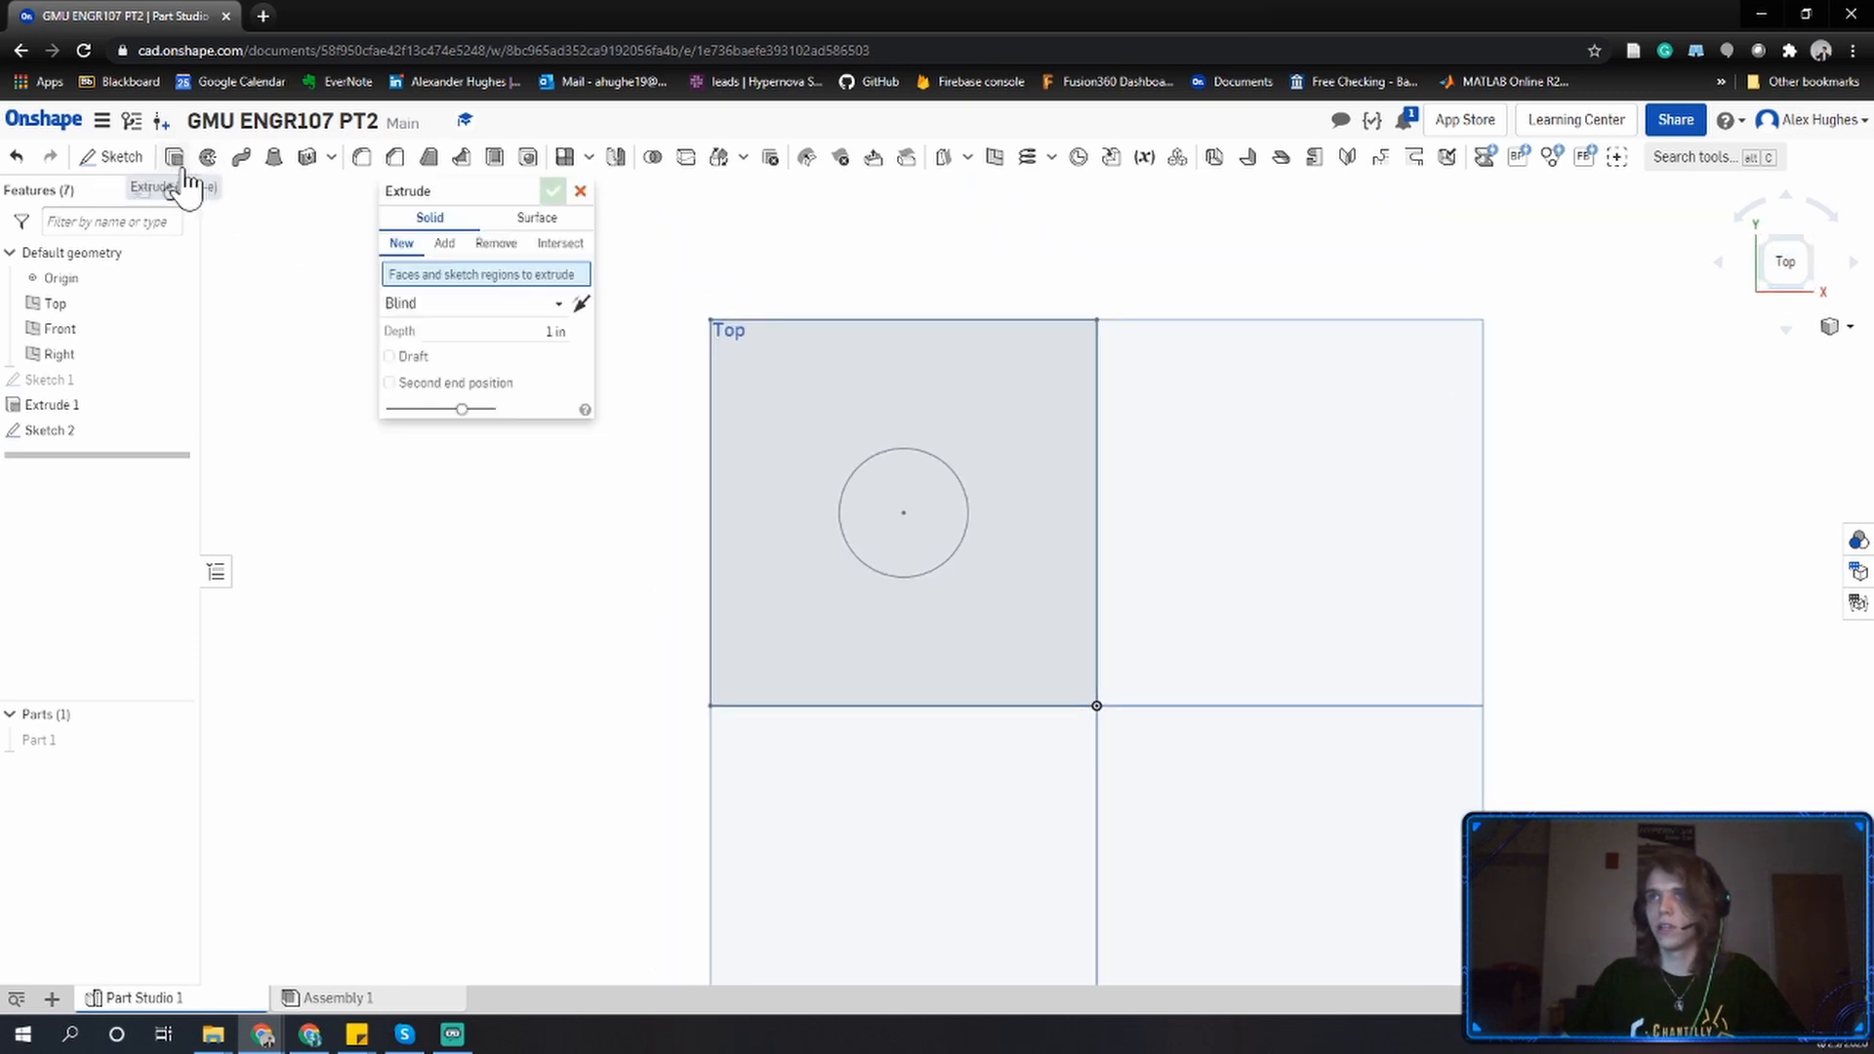
left_click(781, 410)
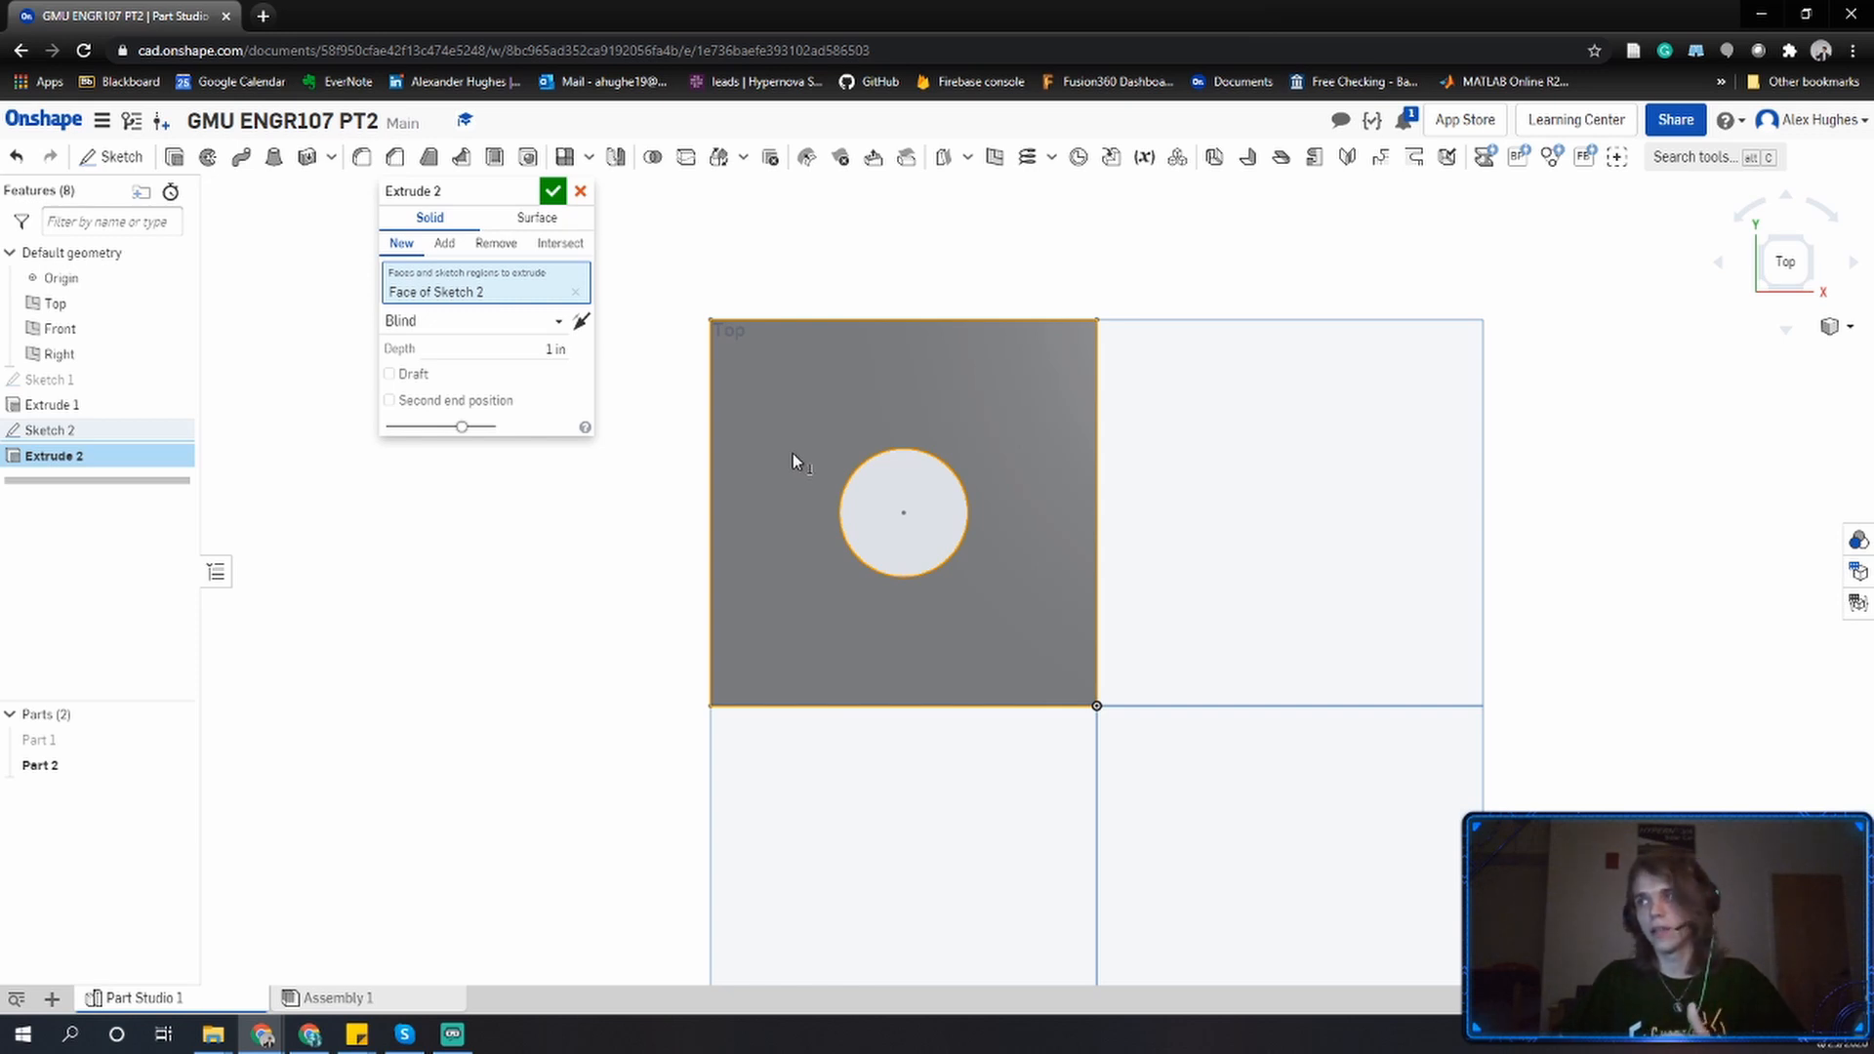
right_click_drag(792, 453, 880, 400)
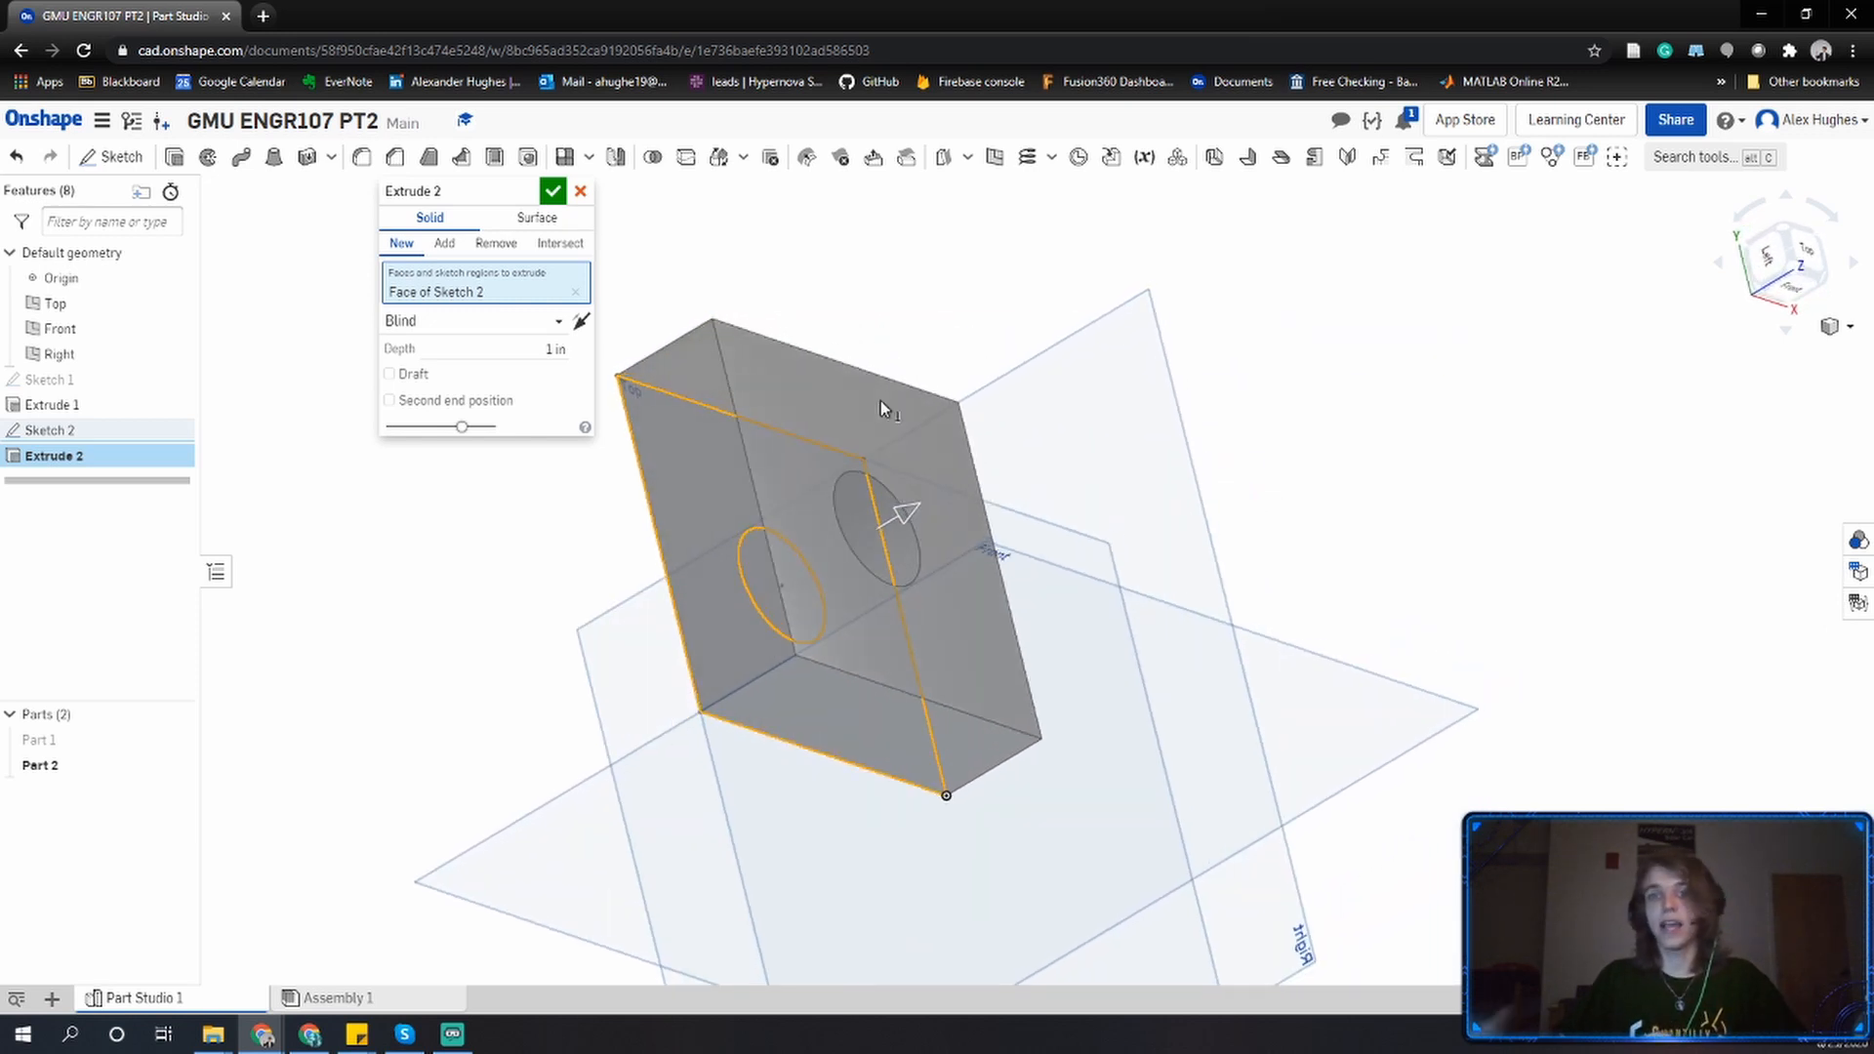
left_click(1798, 273)
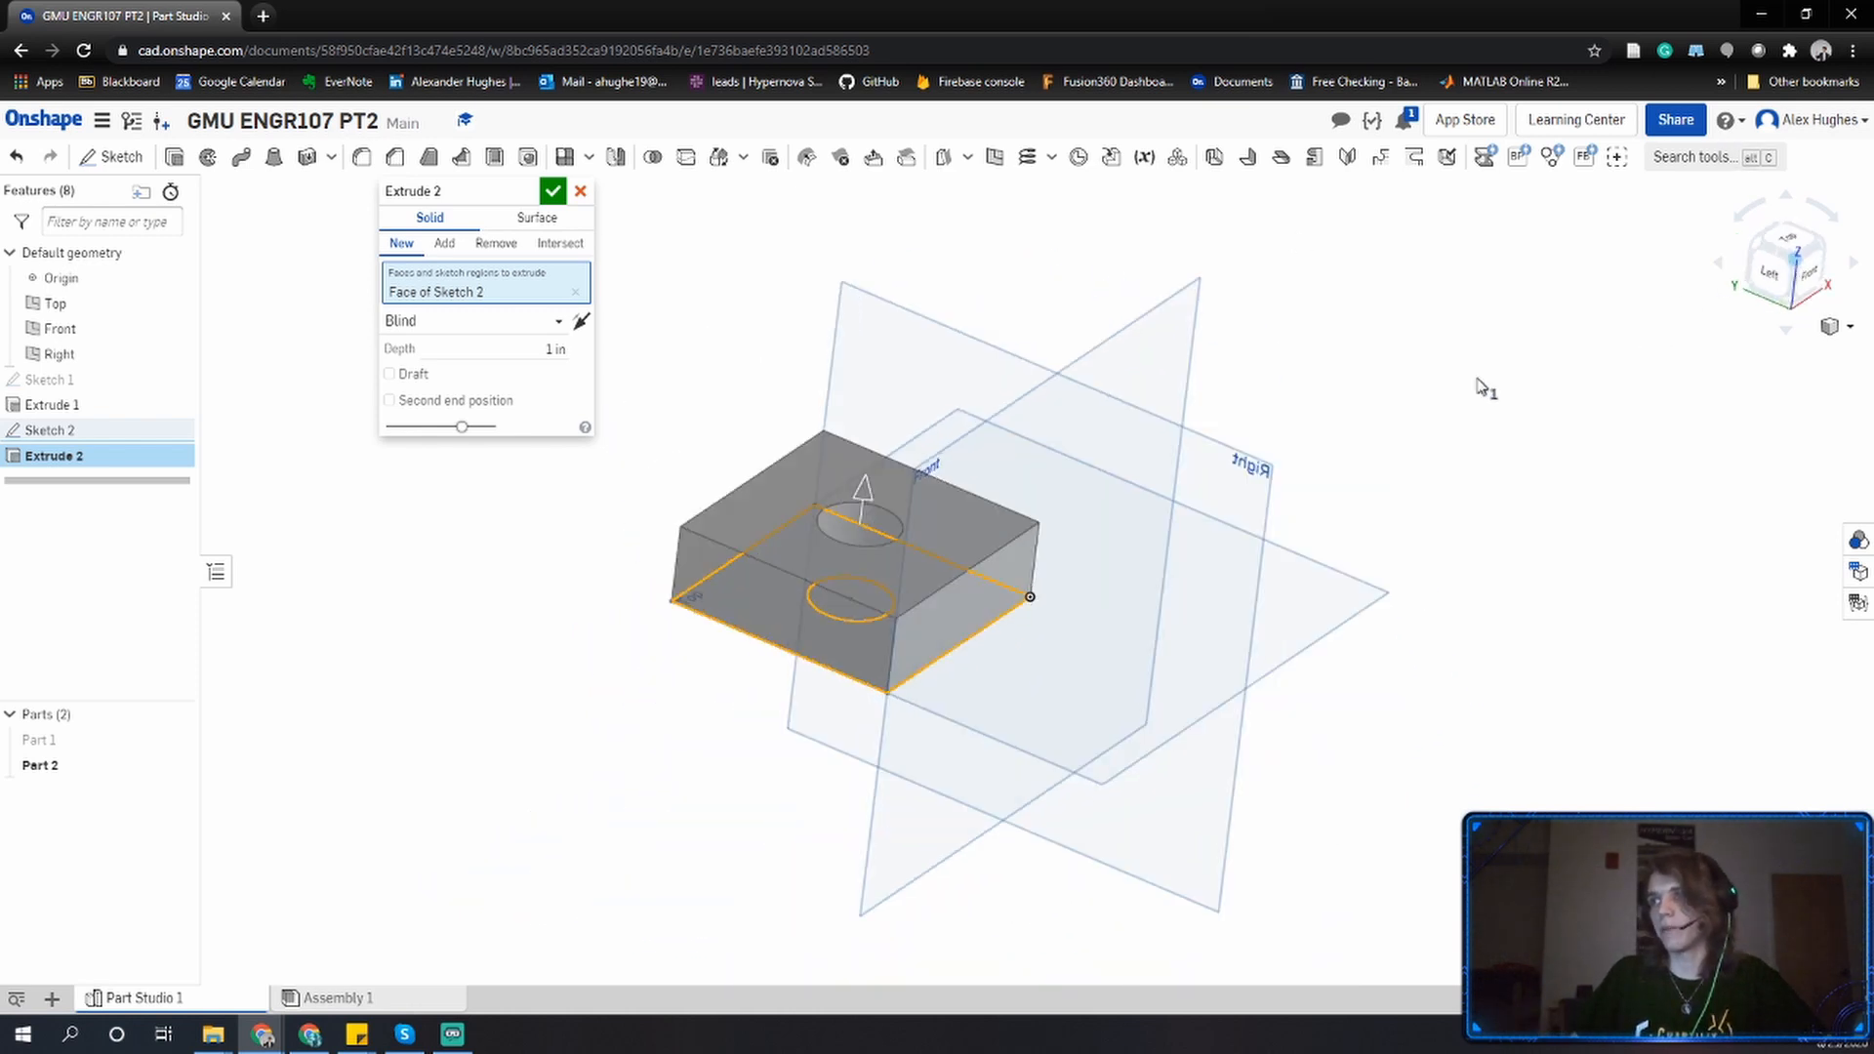
left_click(580, 191)
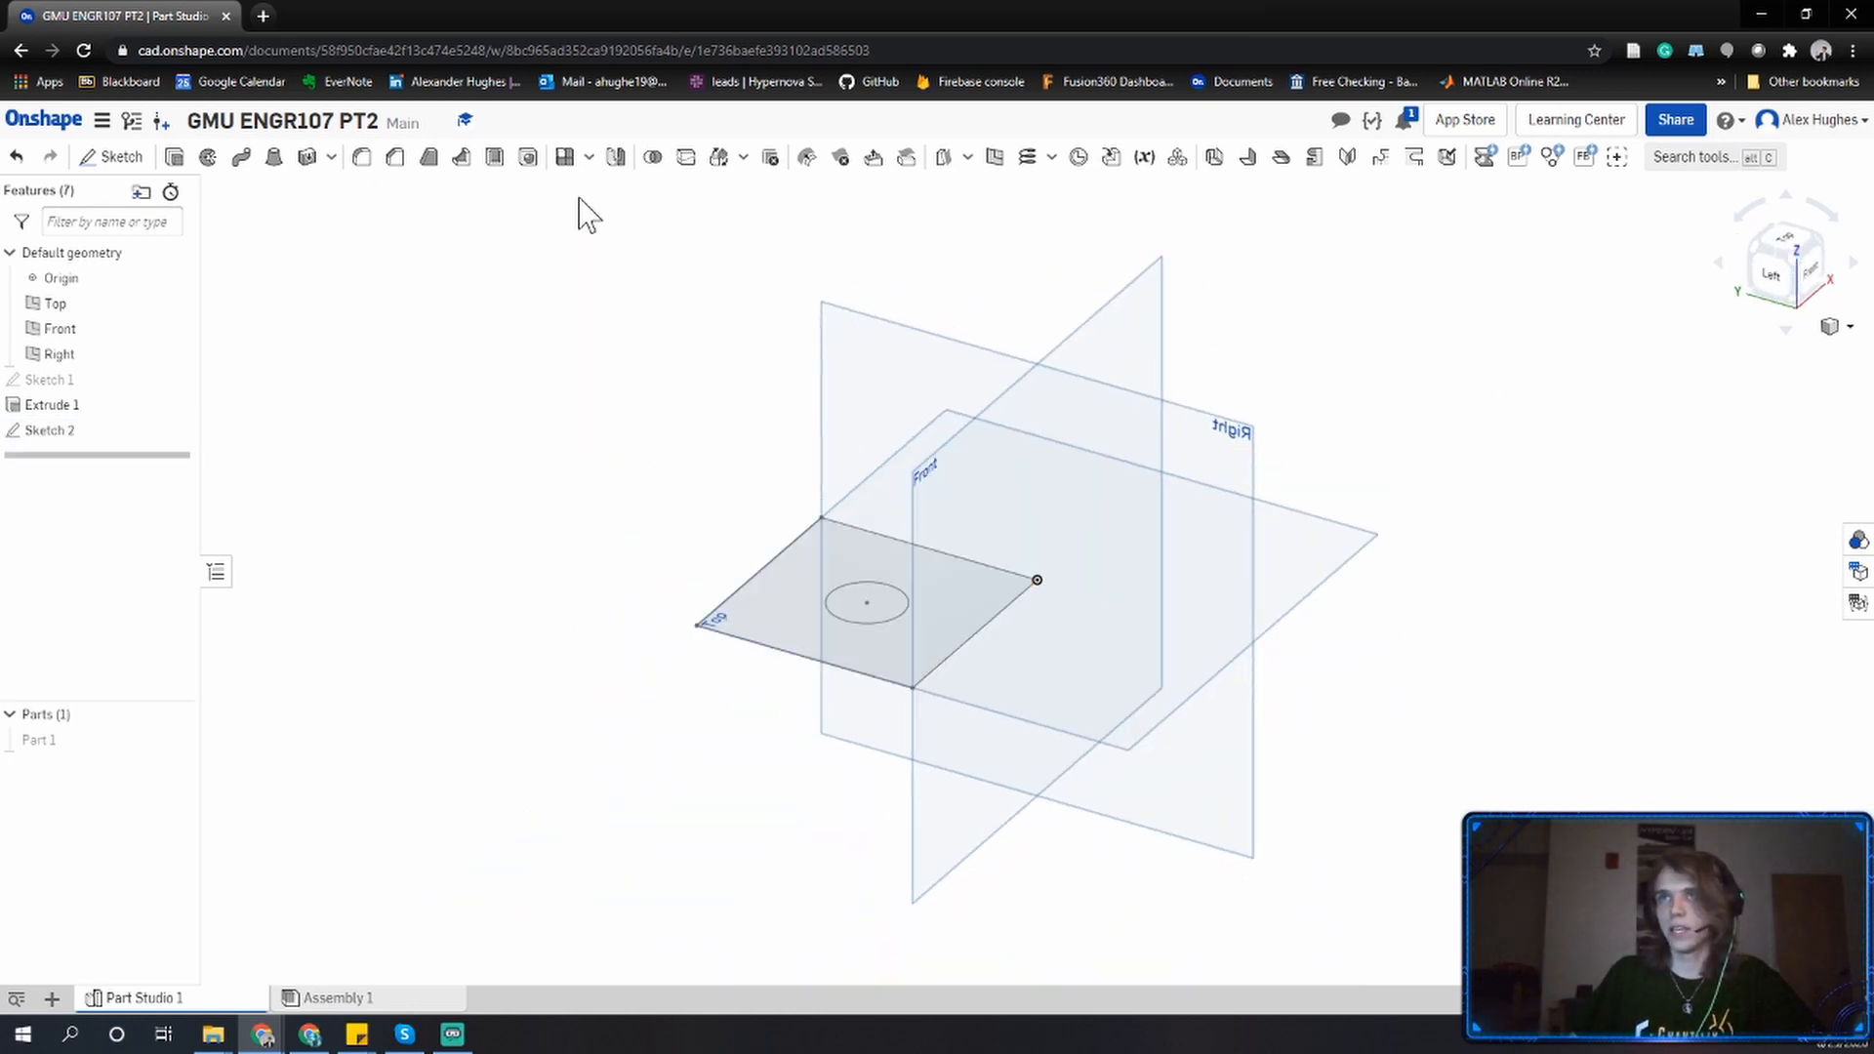
Extrude the square region around the circle on the Top-plane sketch 2 in as a new part with a hole.
left_click(174, 158)
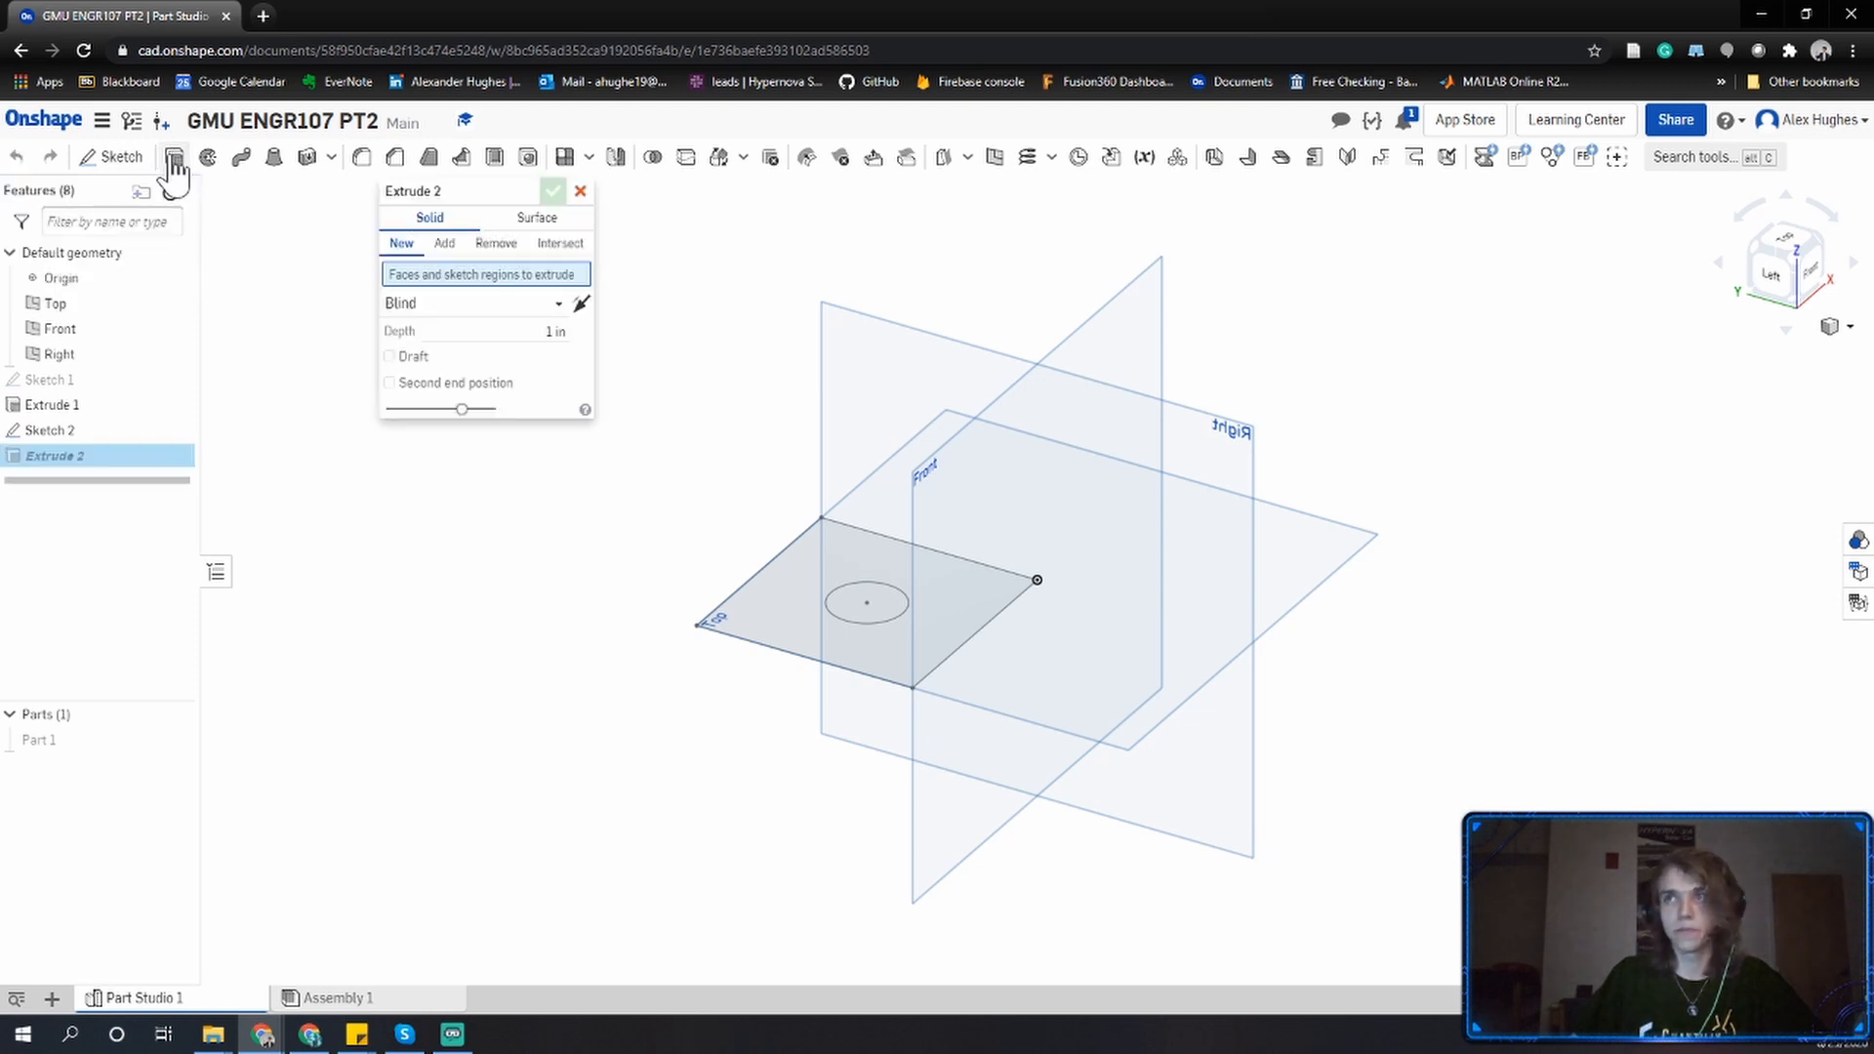
left_click(800, 630)
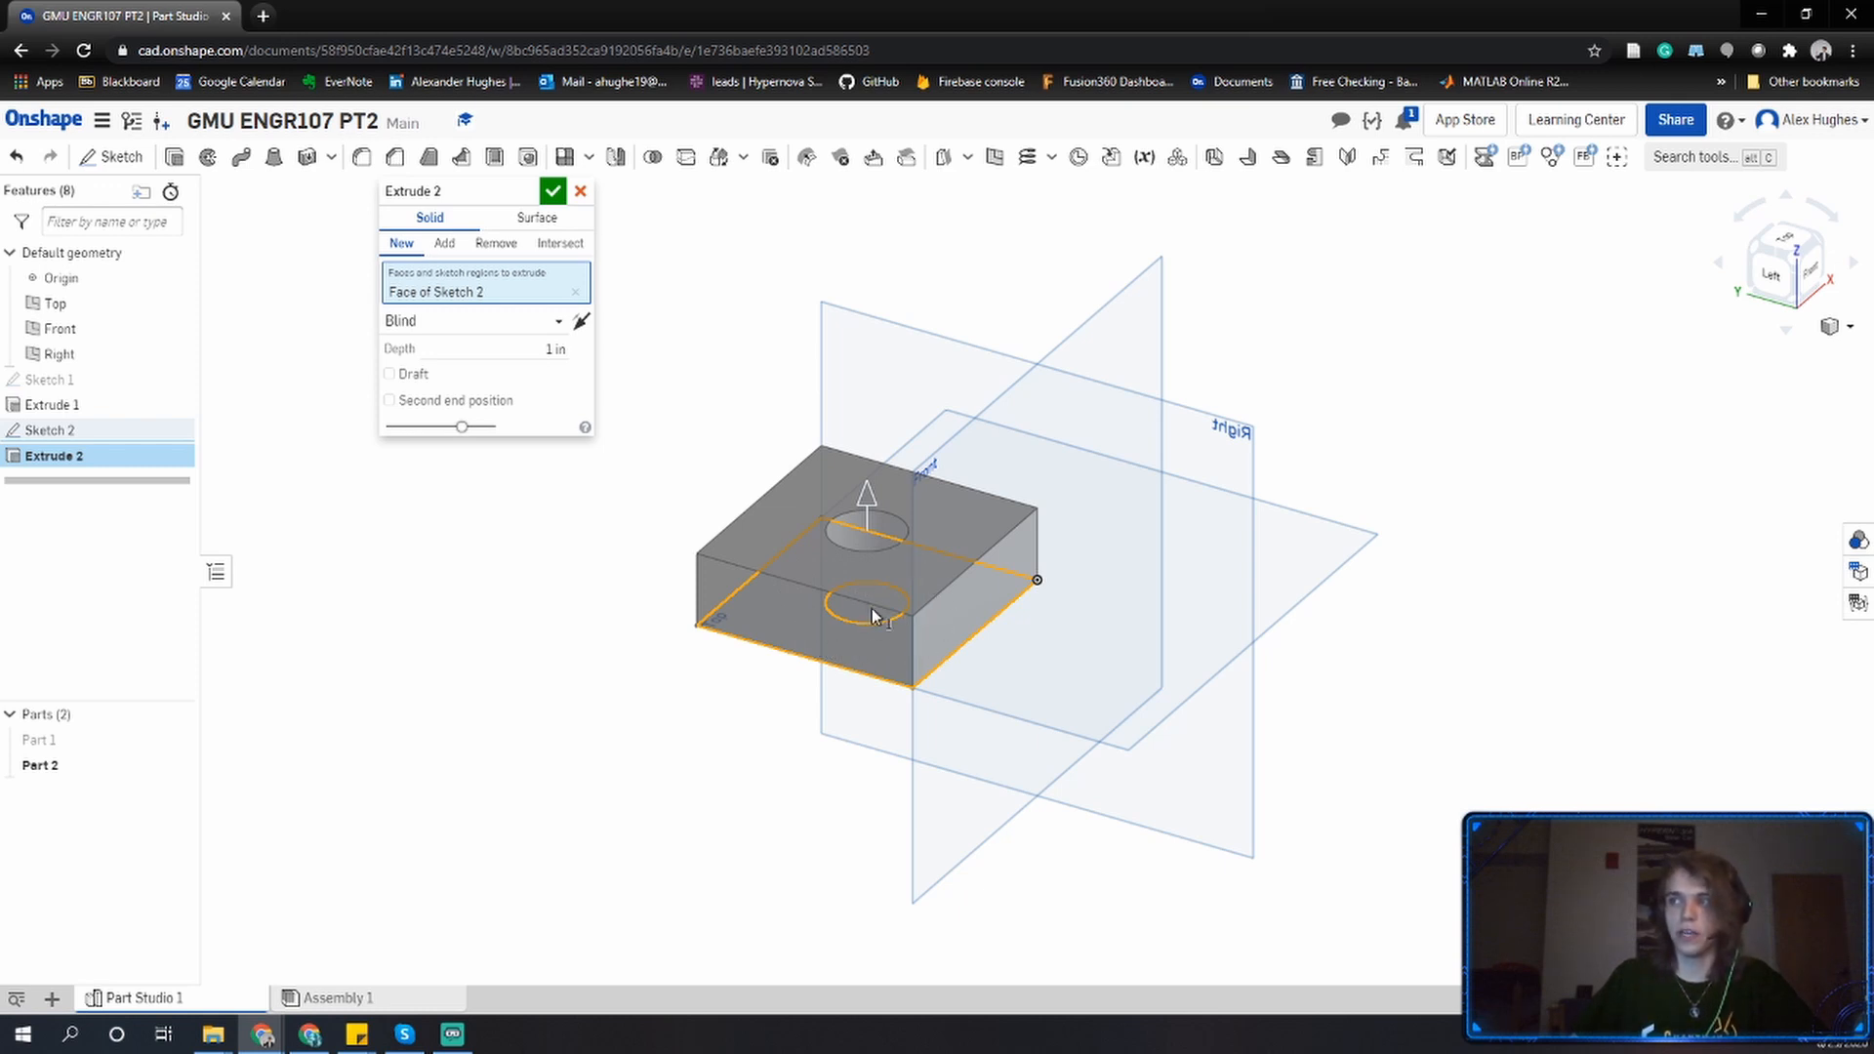
middle_click_drag(870, 599, 869, 685)
right_click_drag(869, 685, 868, 805)
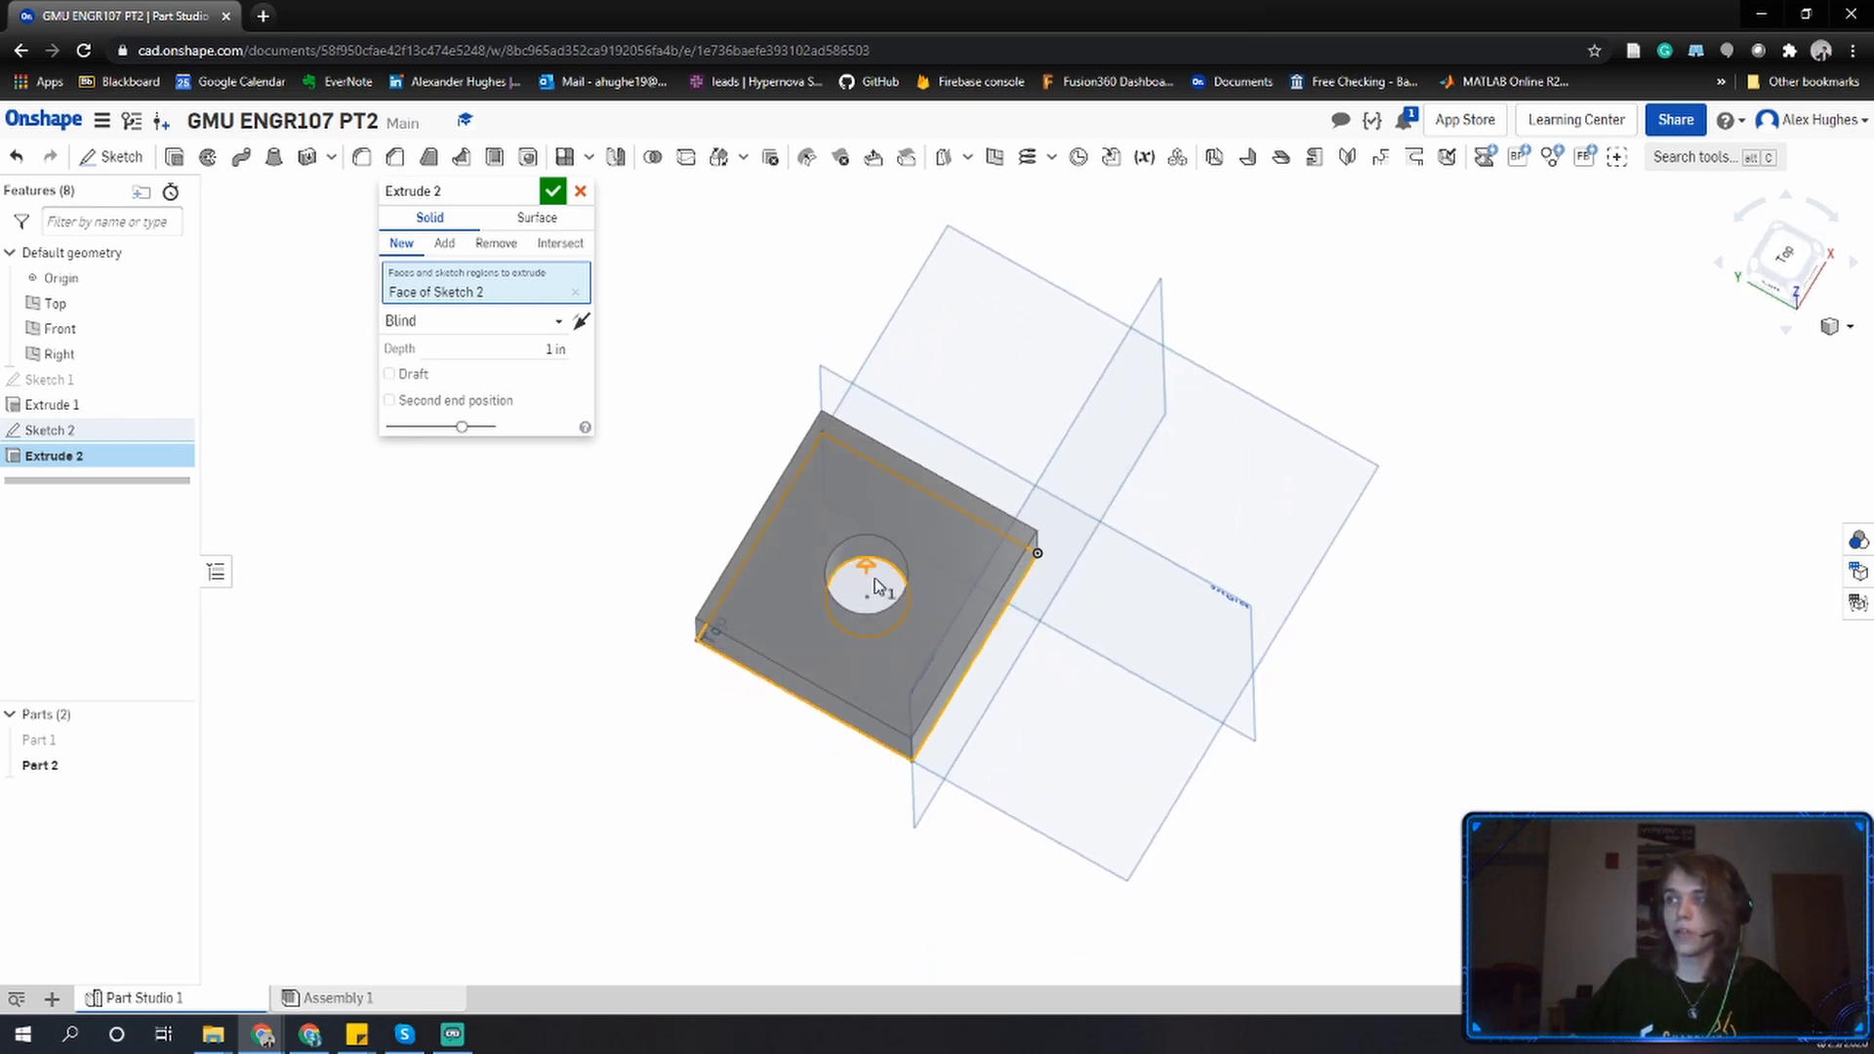
left_click(883, 586)
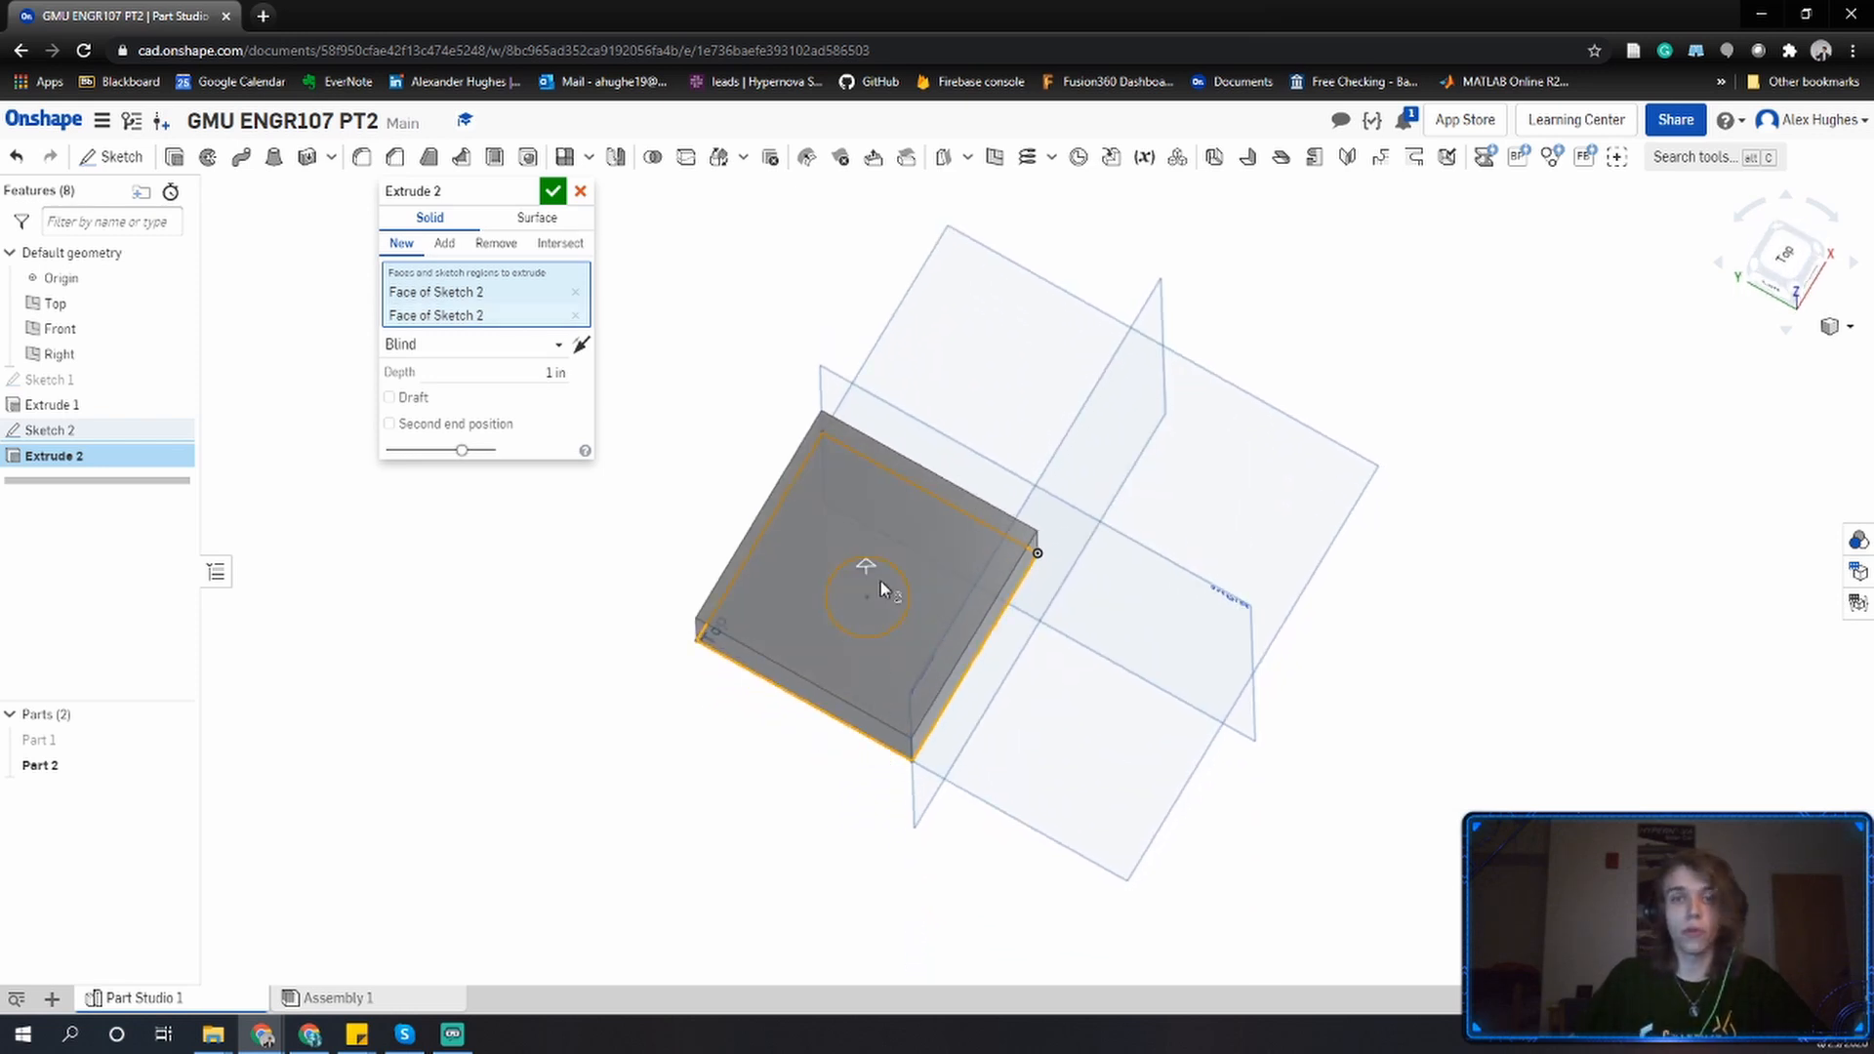
left_click(881, 581)
right_click_drag(880, 582, 890, 546)
left_click(554, 348)
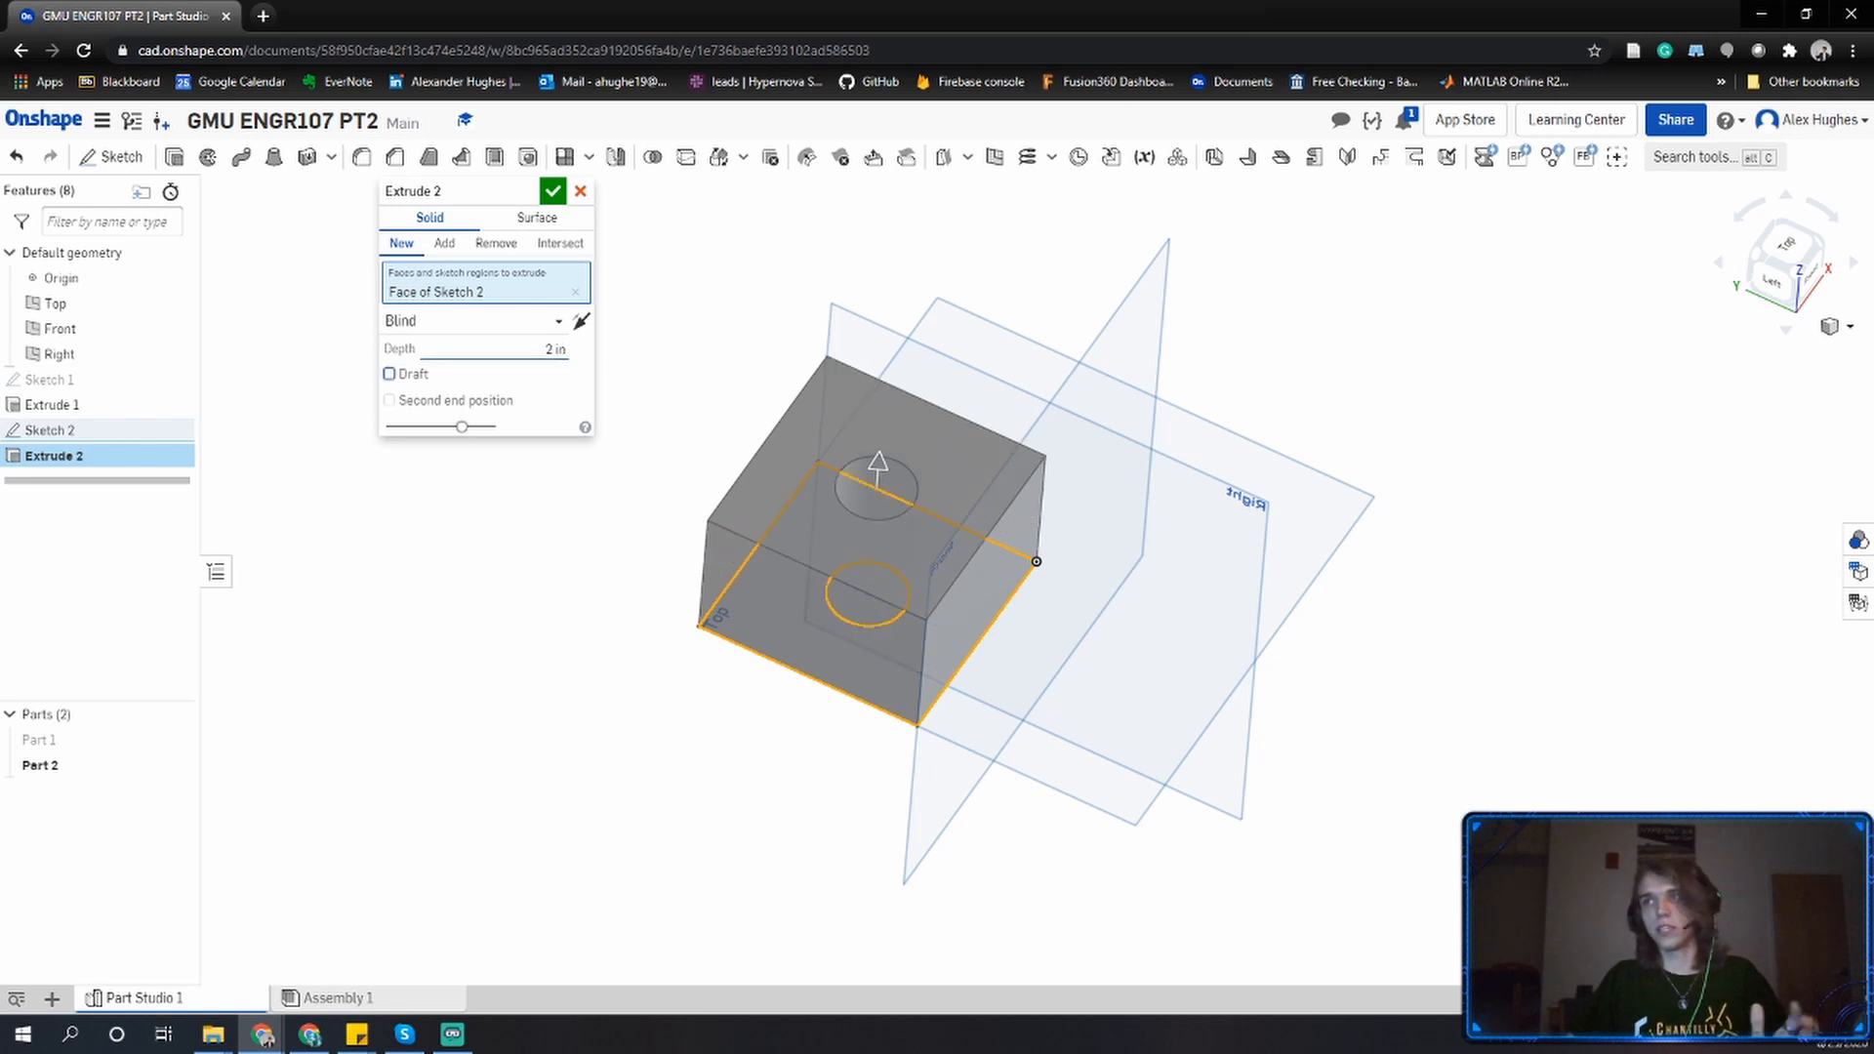
left_click(552, 192)
right_click_drag(761, 529, 755, 508)
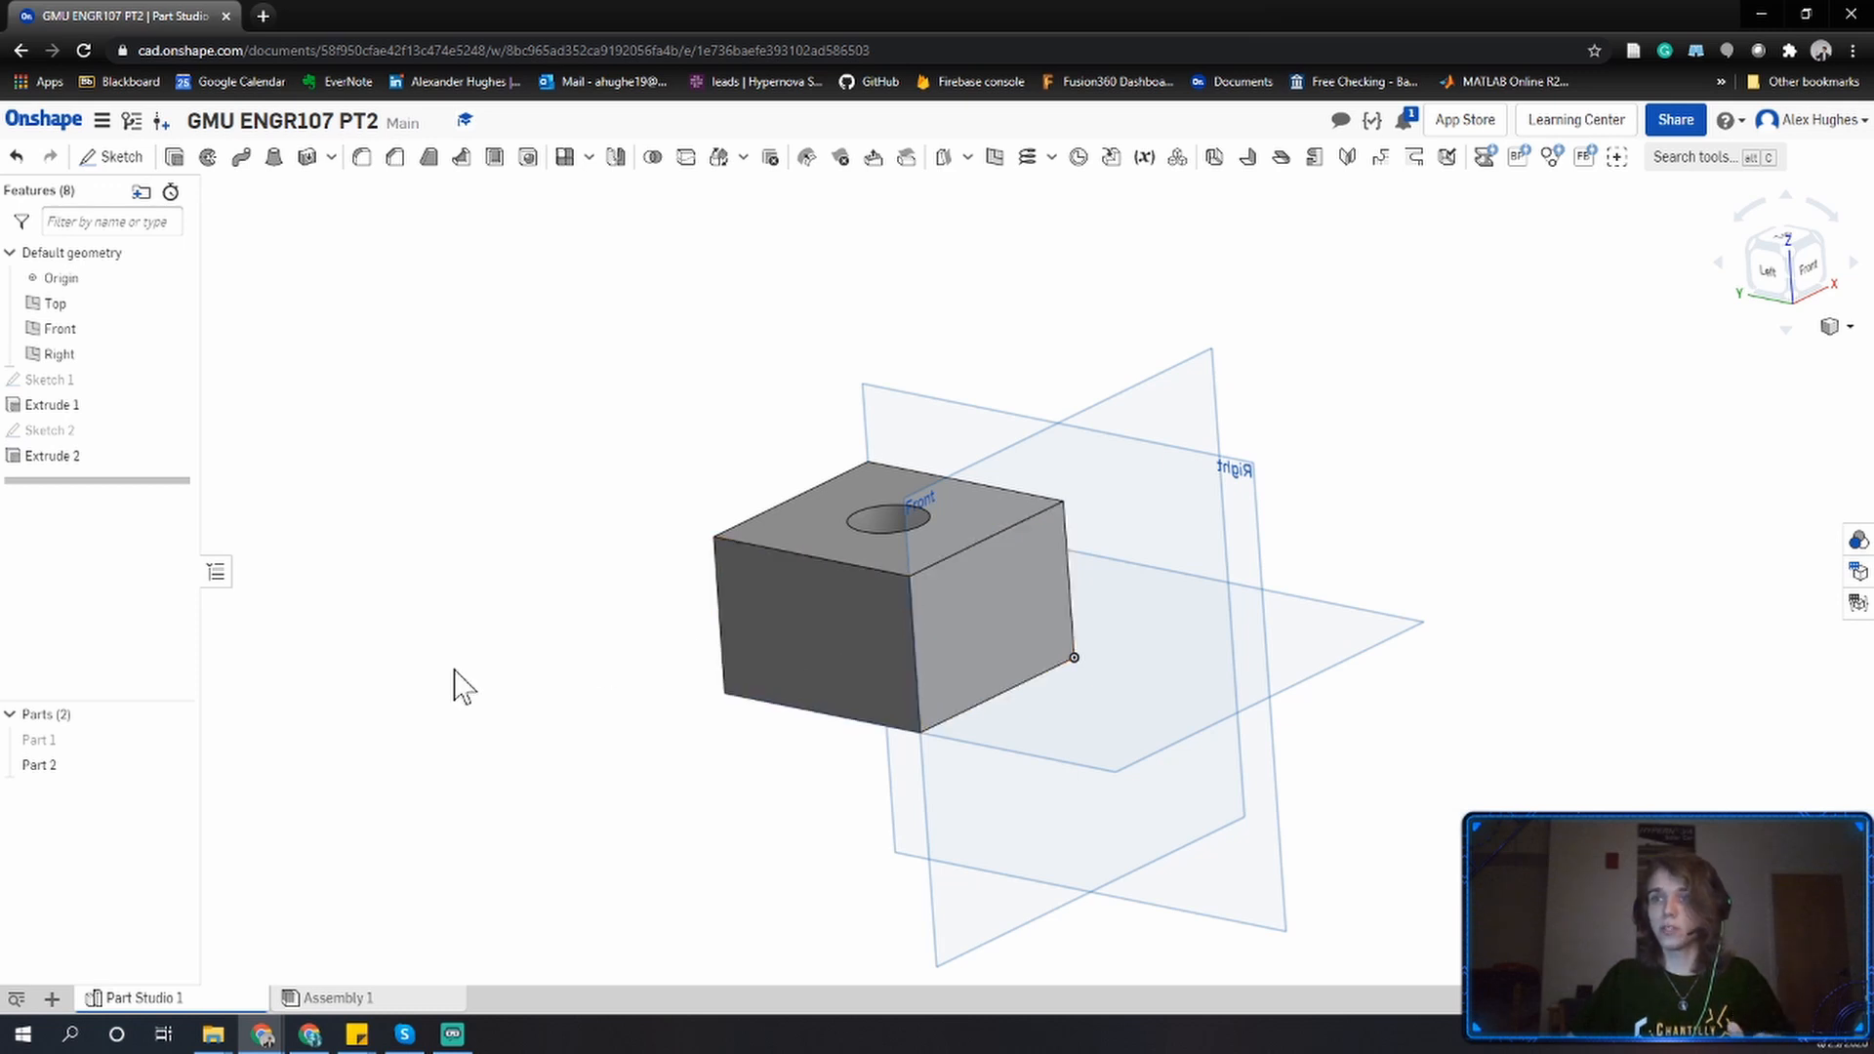
Edit Sketch 2 and set the circle's diameter to 2 in, then finish the sketch.
left_click(176, 741)
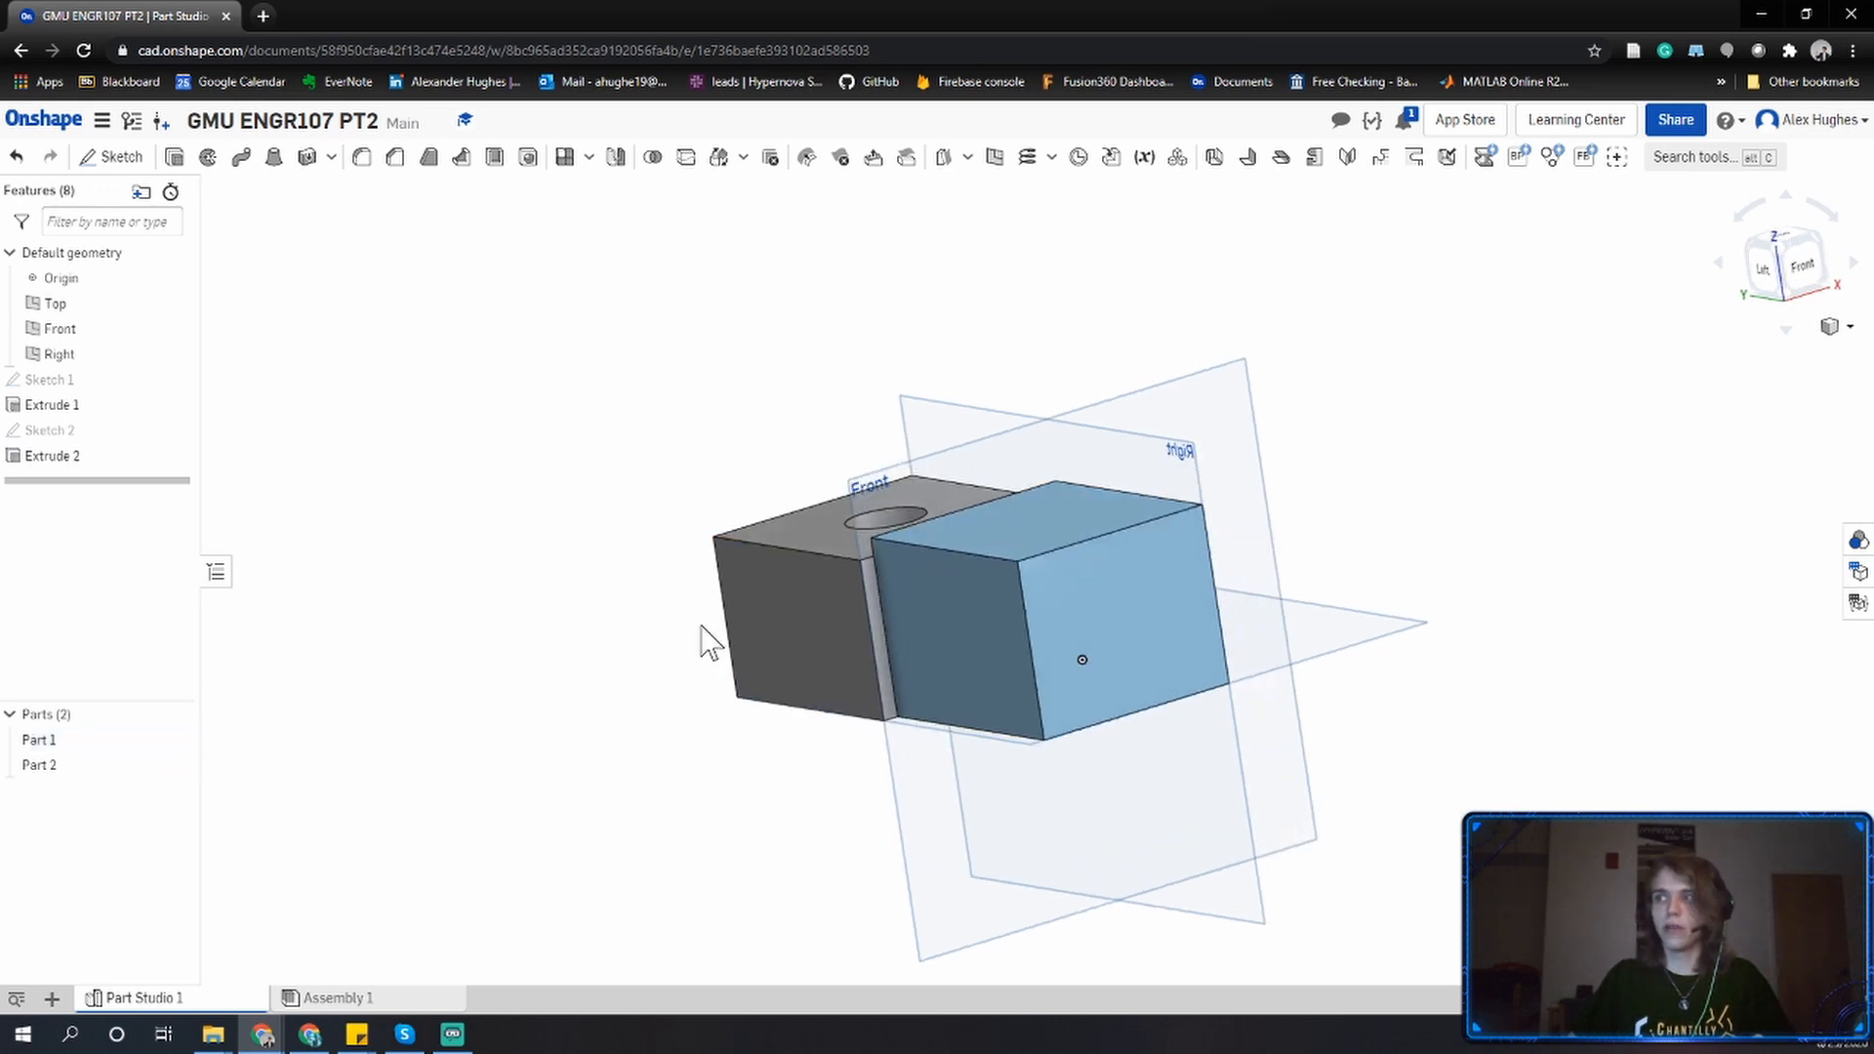
right_click_drag(711, 635, 341, 695)
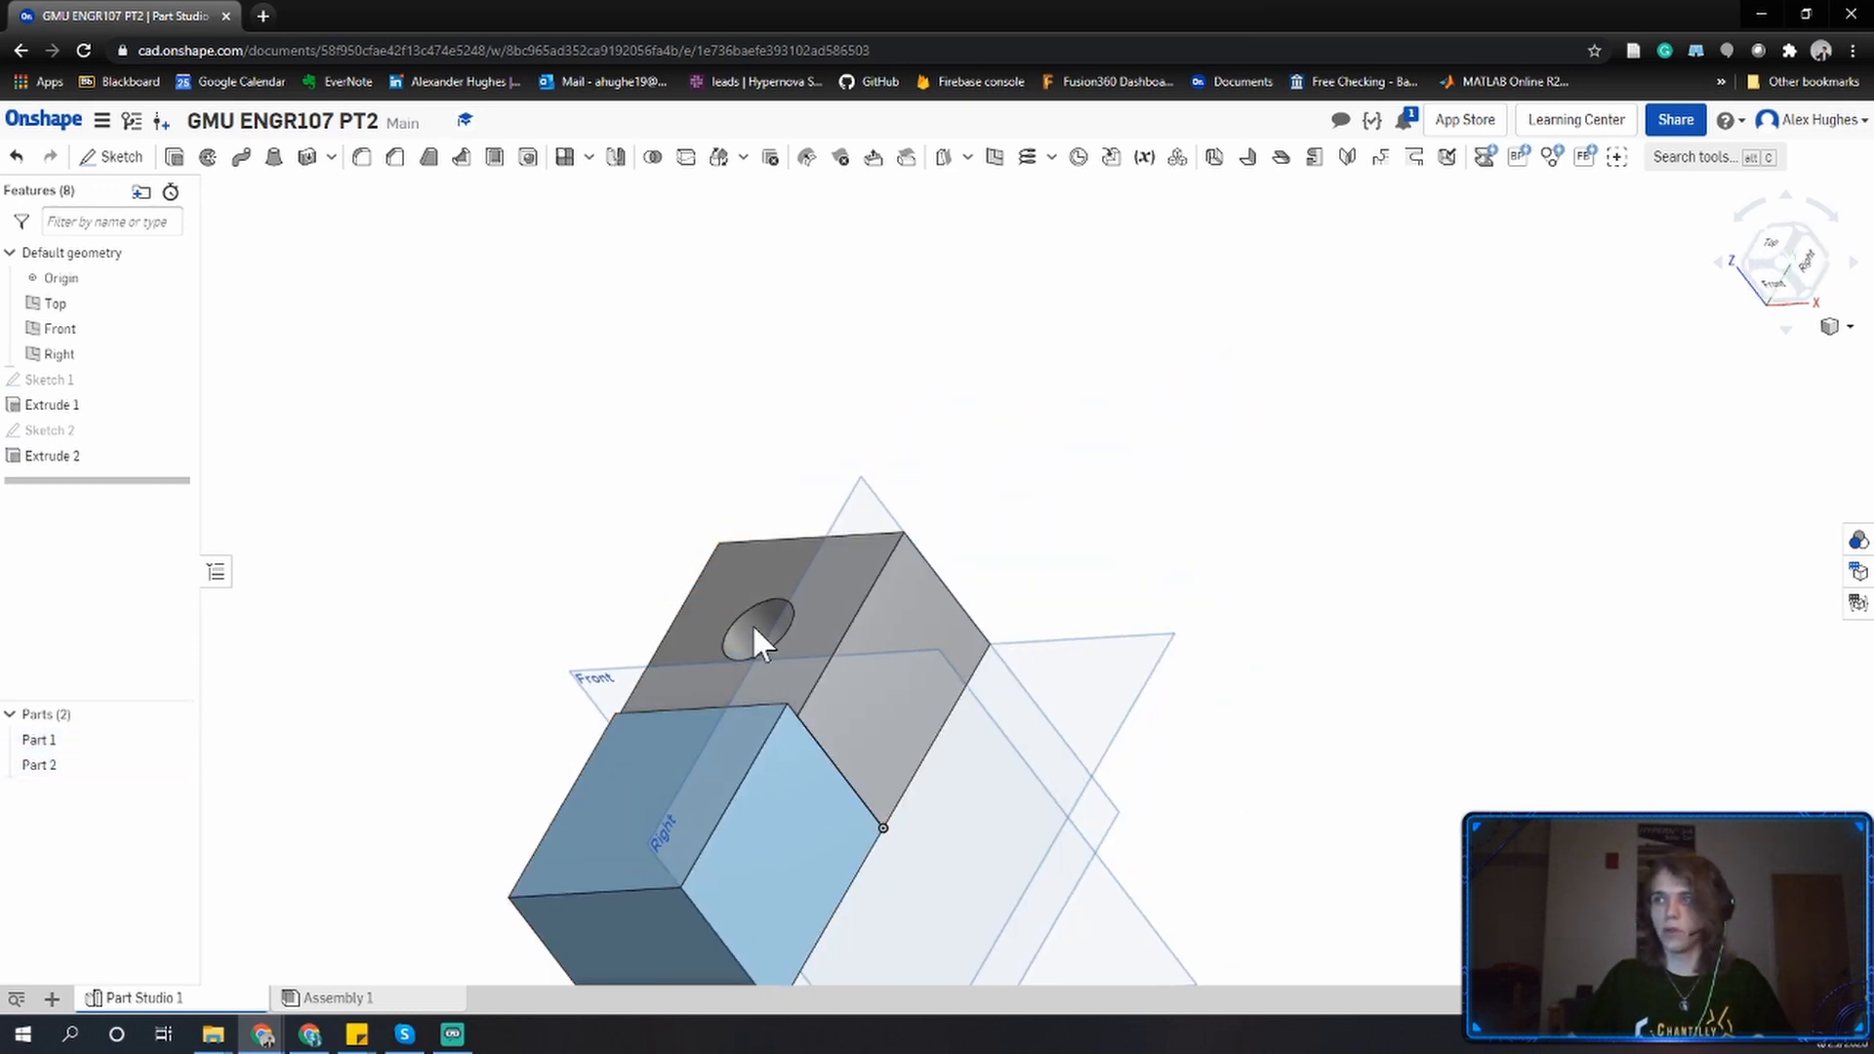
key("shift+1")
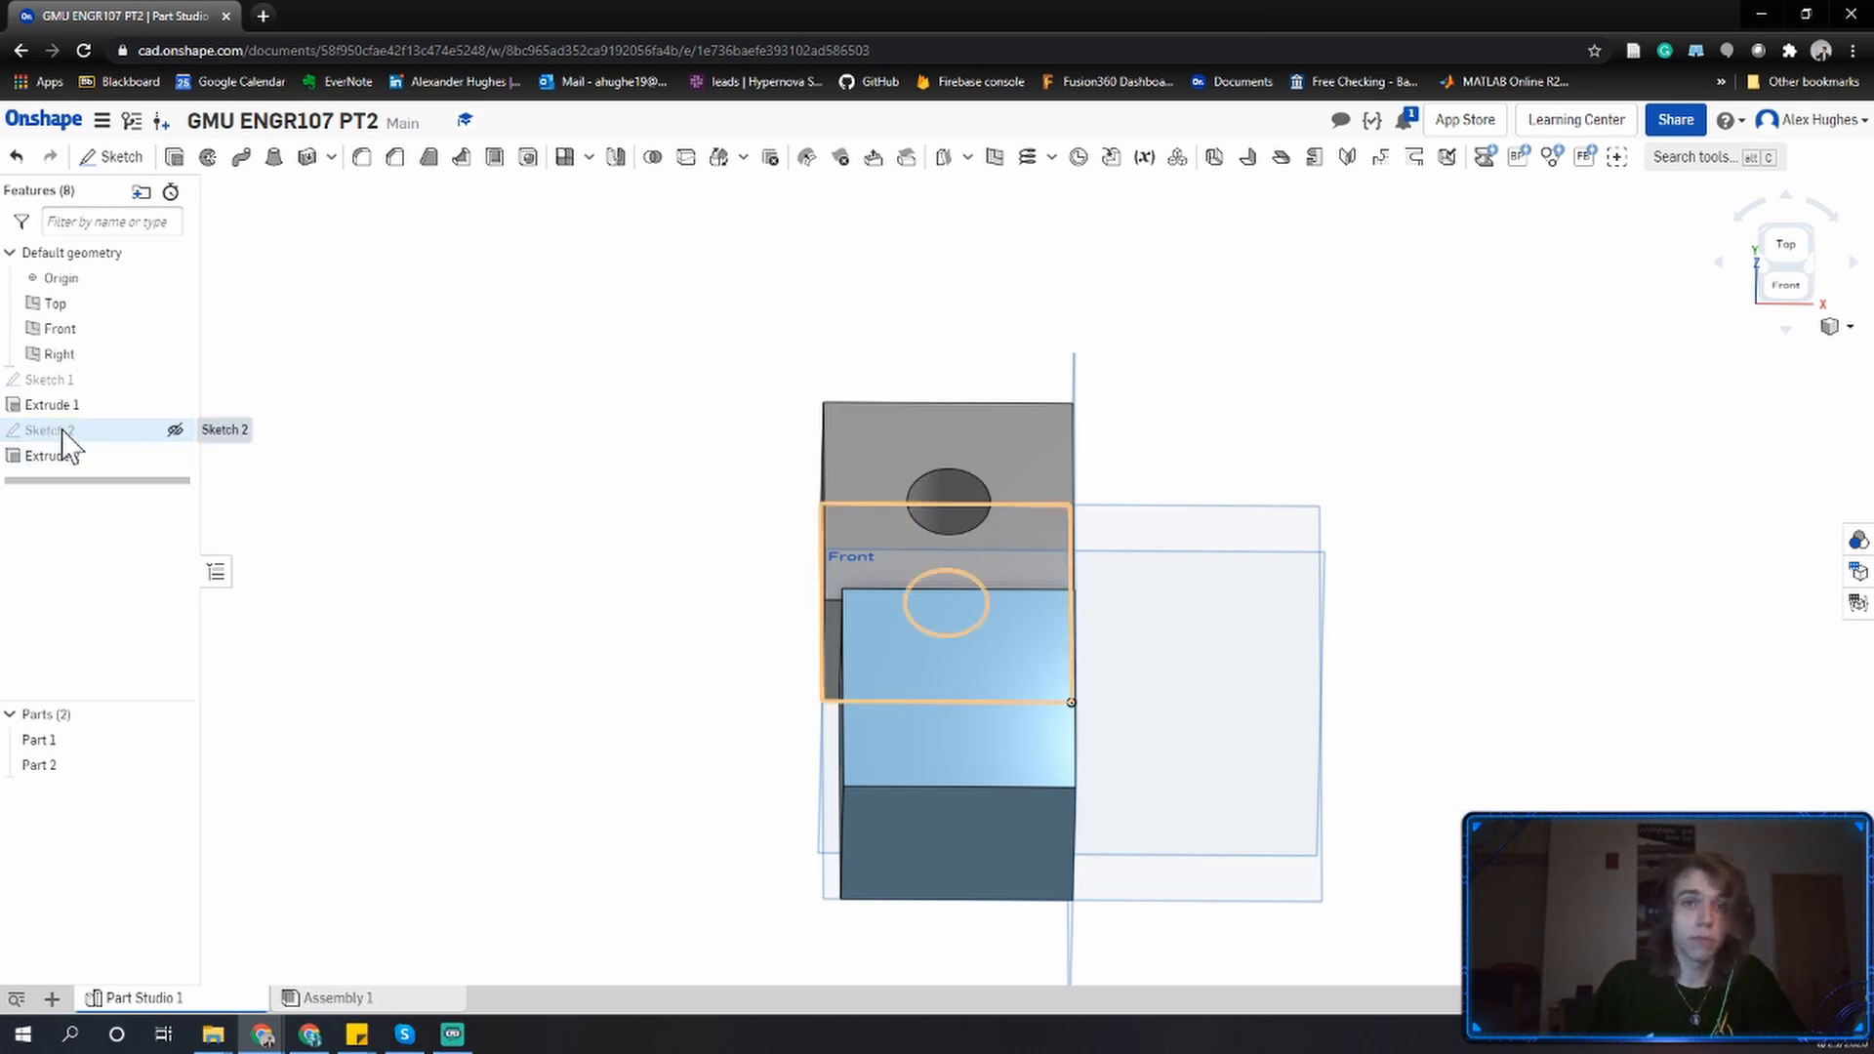
left_click(49, 765)
left_click(449, 496)
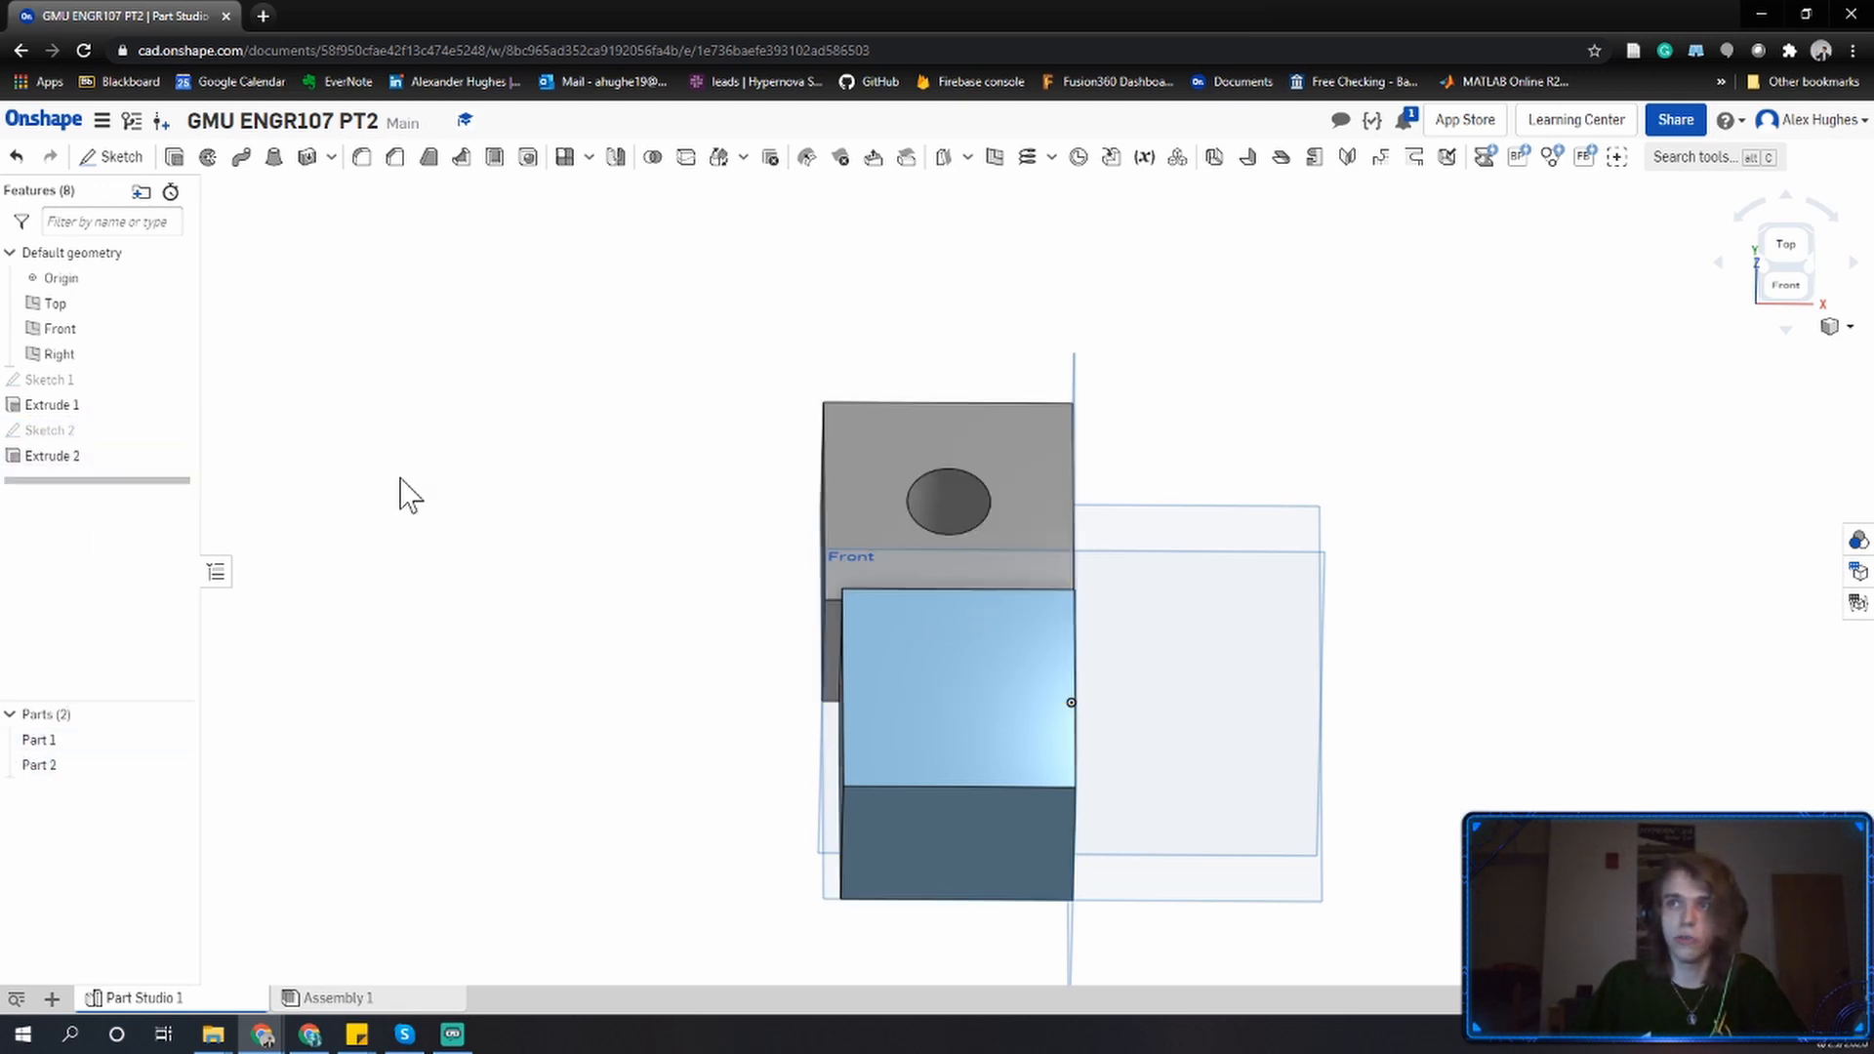
double_click(68, 433)
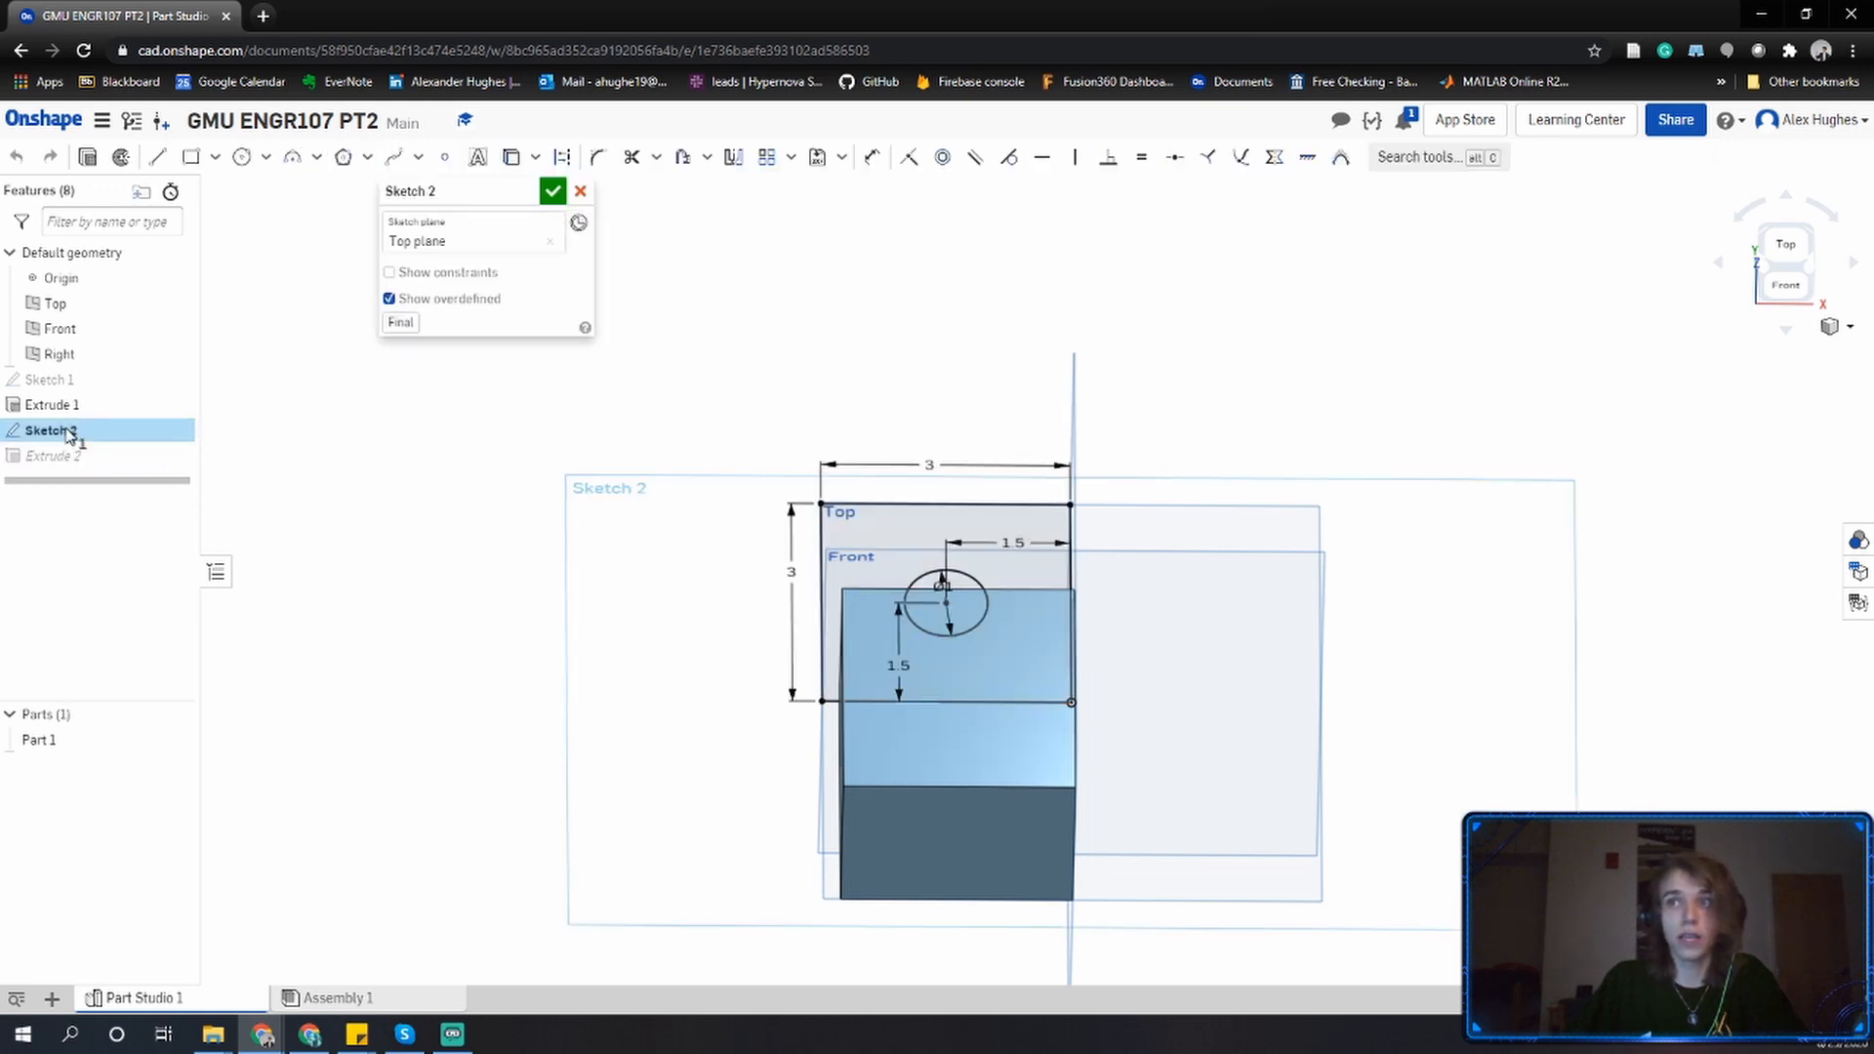
key("n")
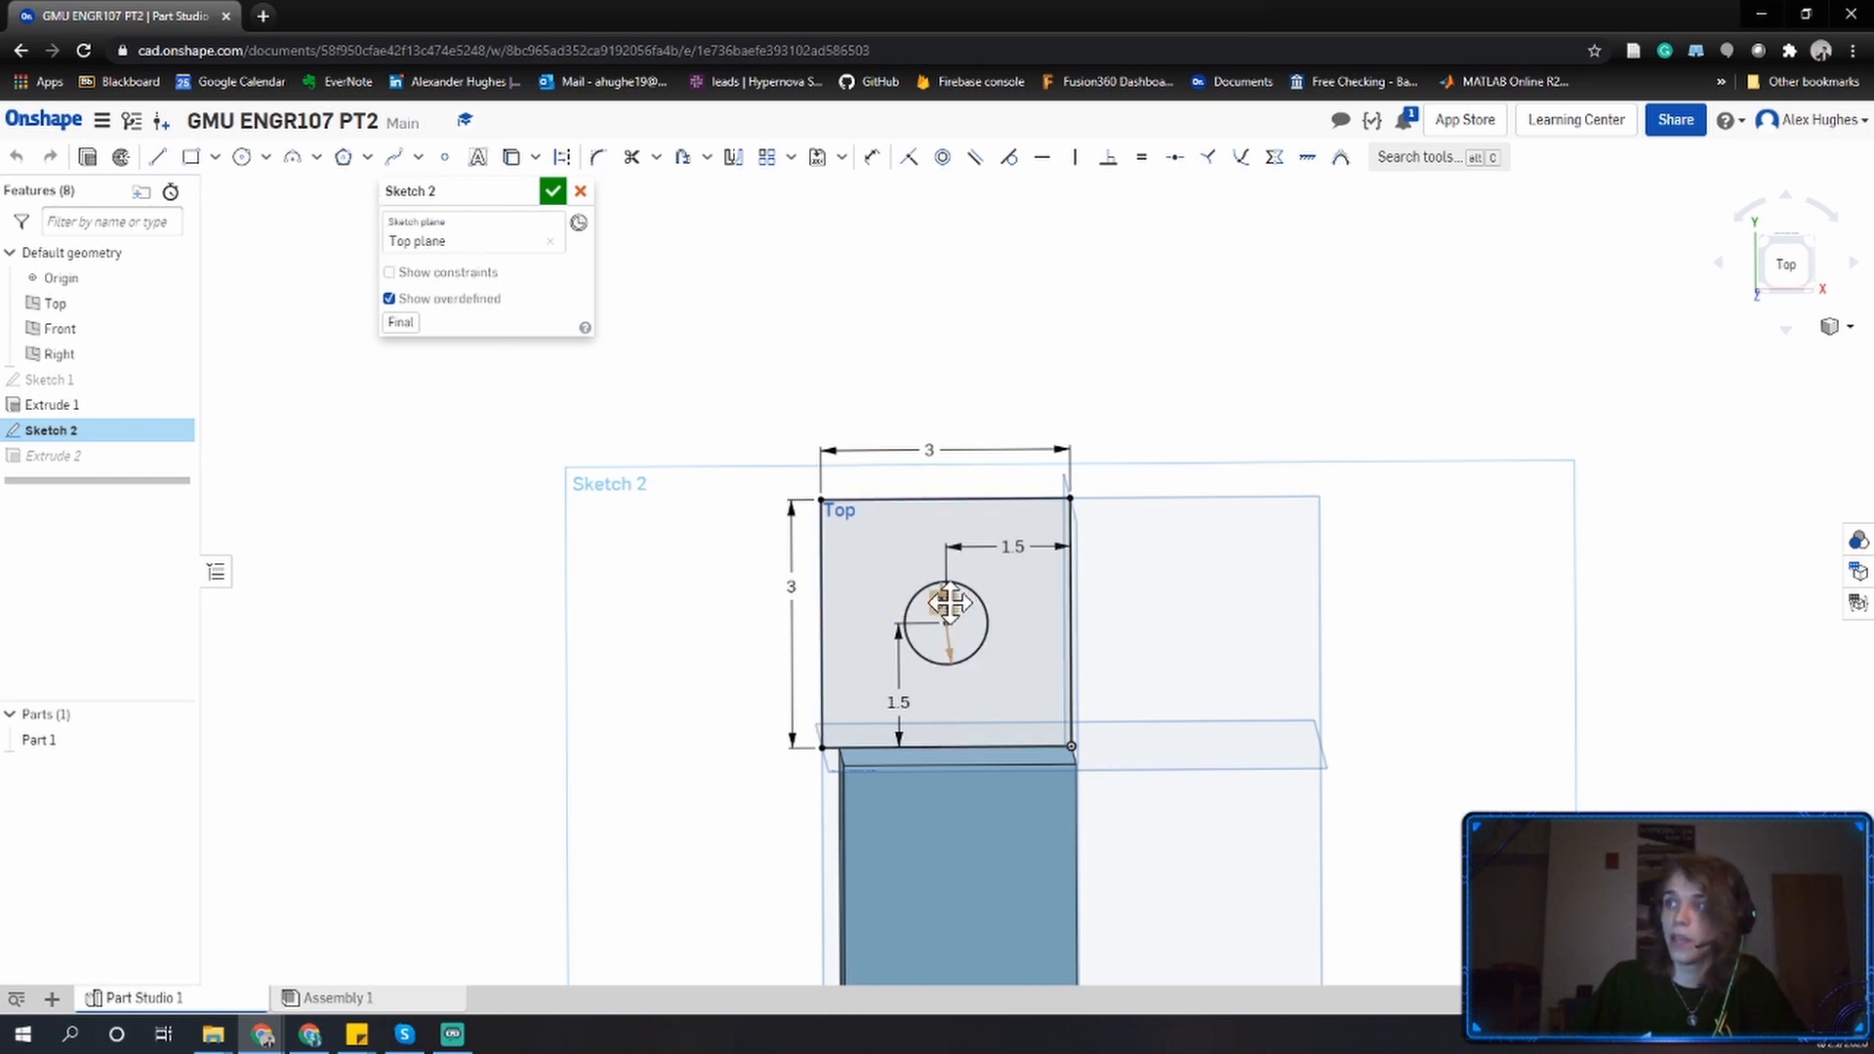
left_click_drag(943, 603, 966, 625)
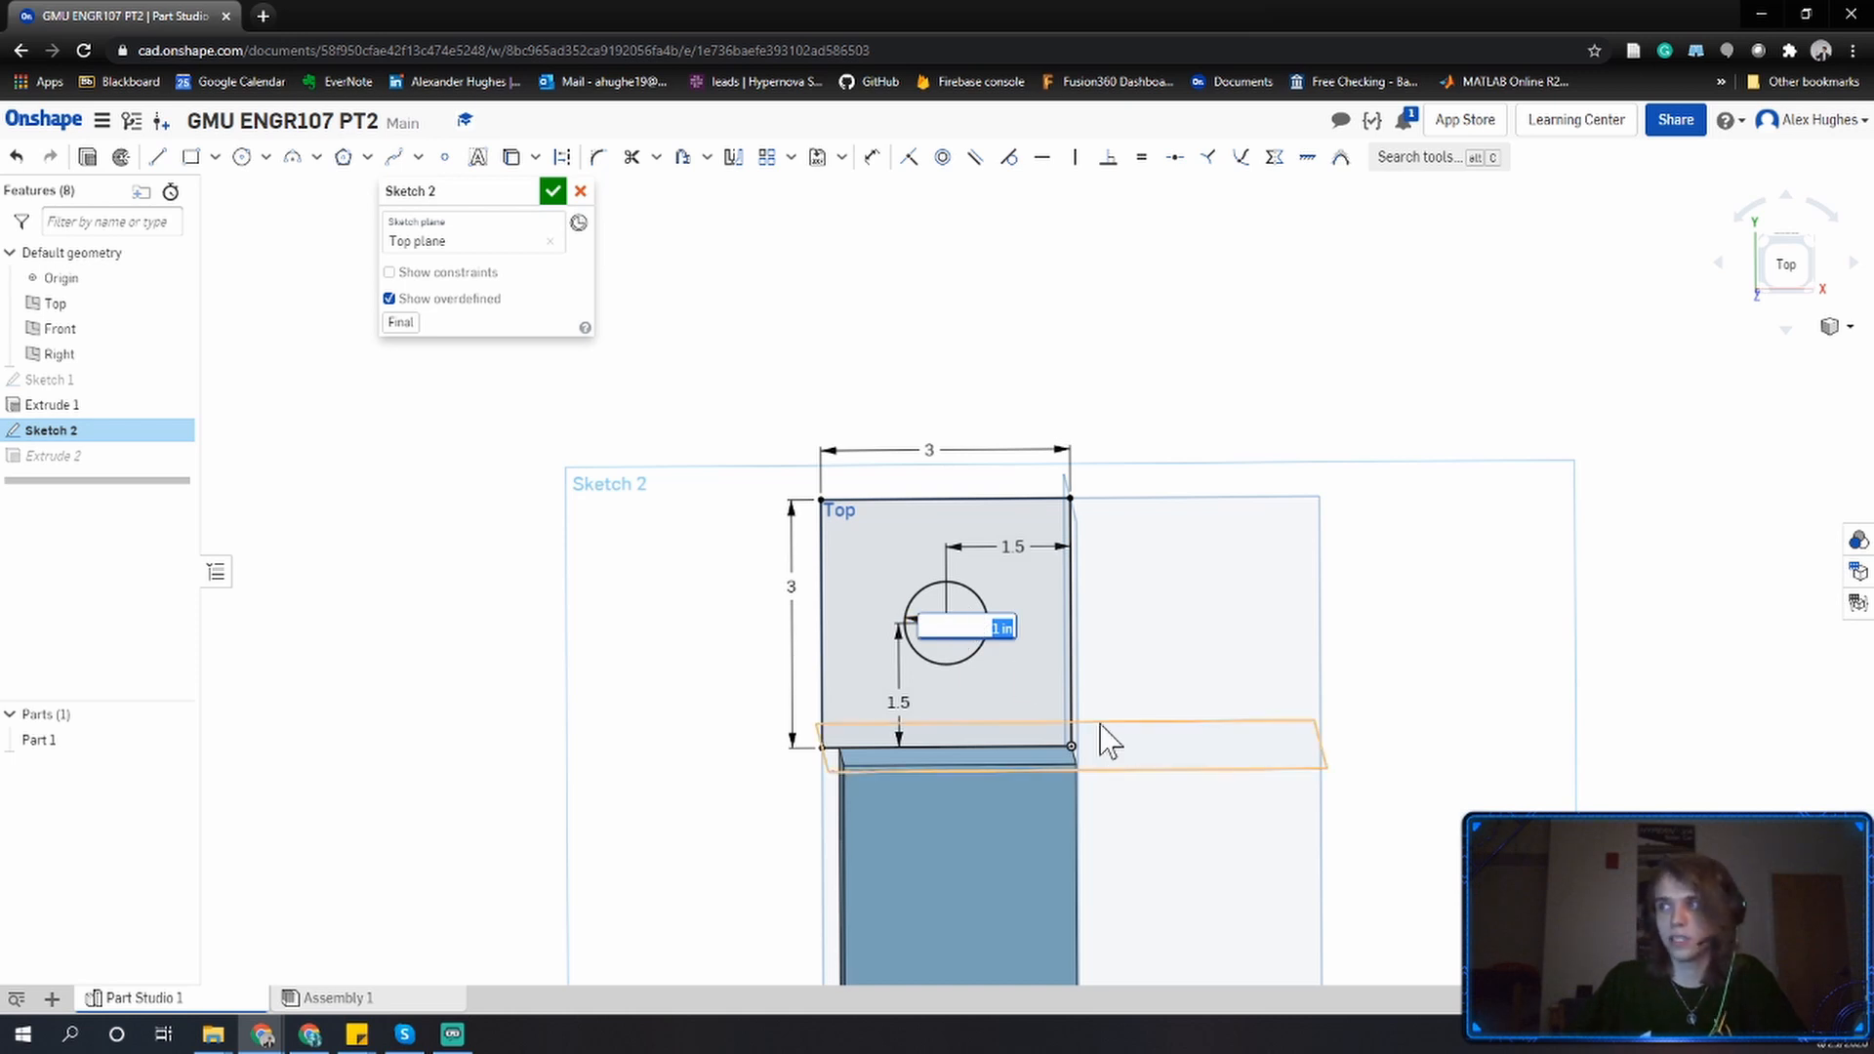
type("2")
key("Return")
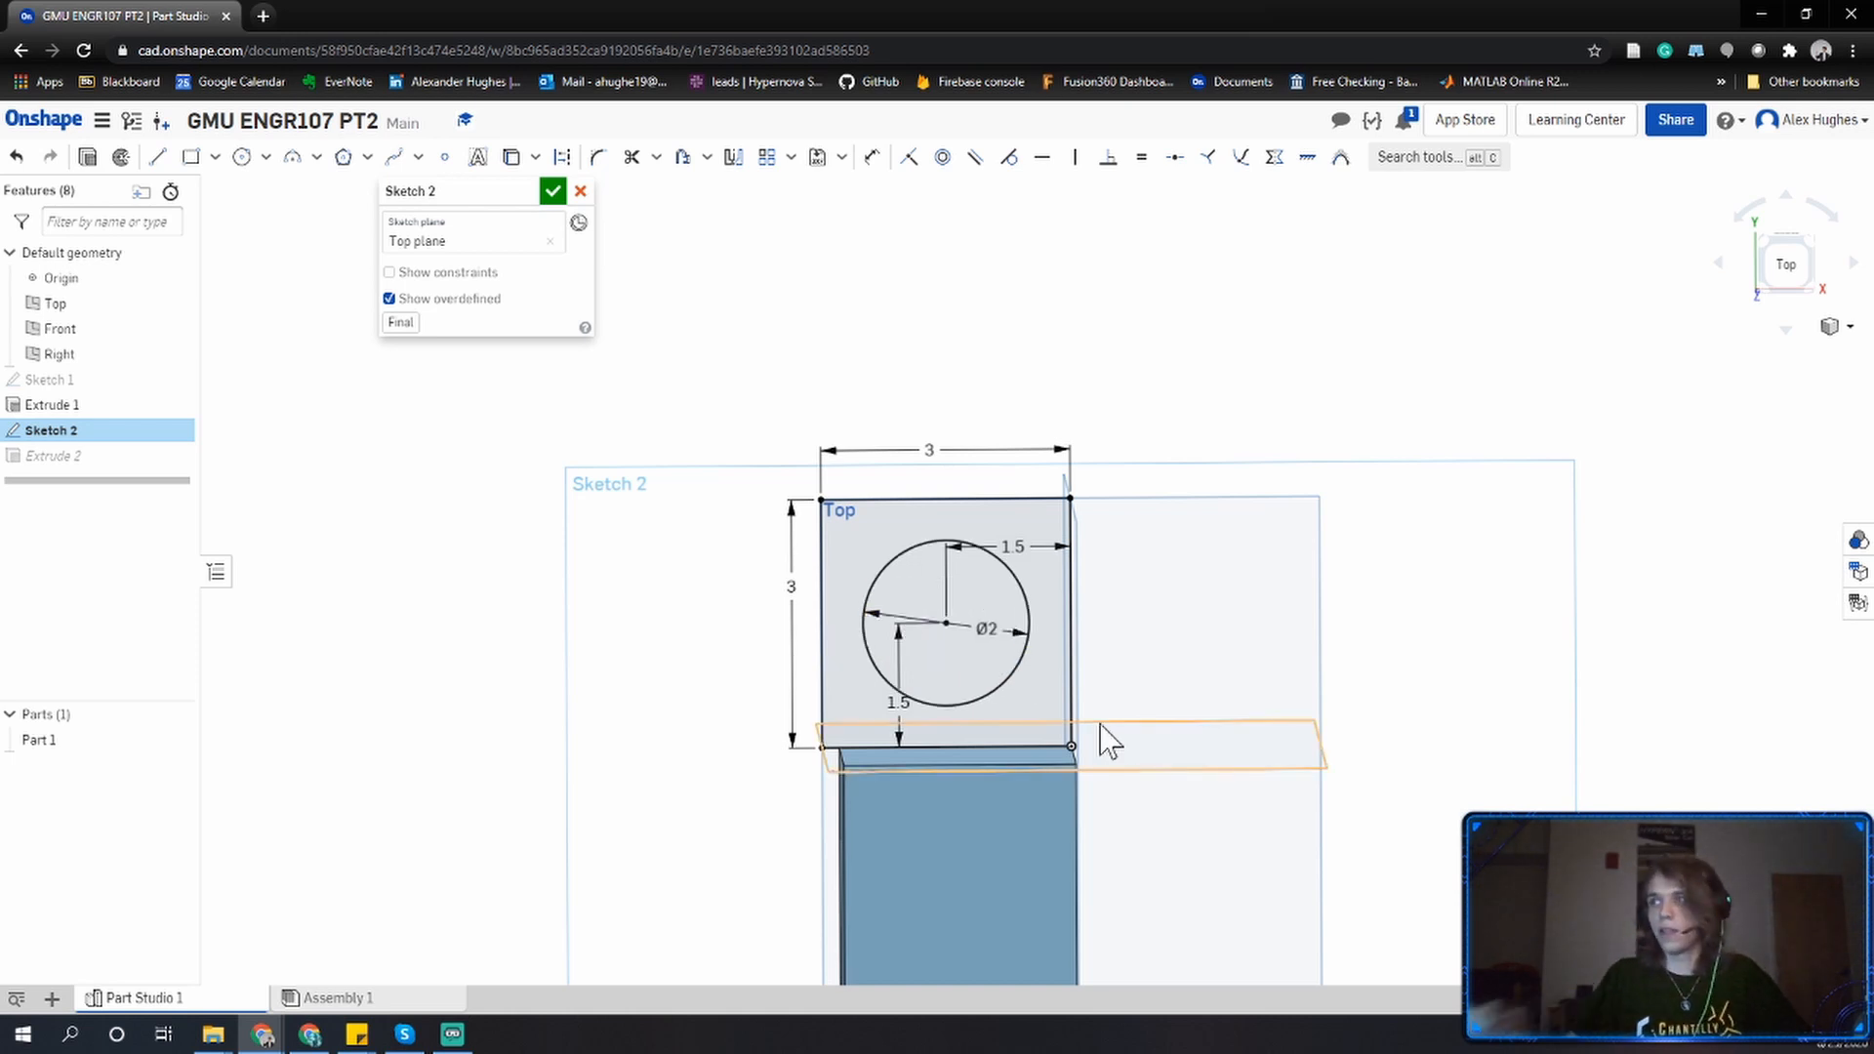
left_click(553, 192)
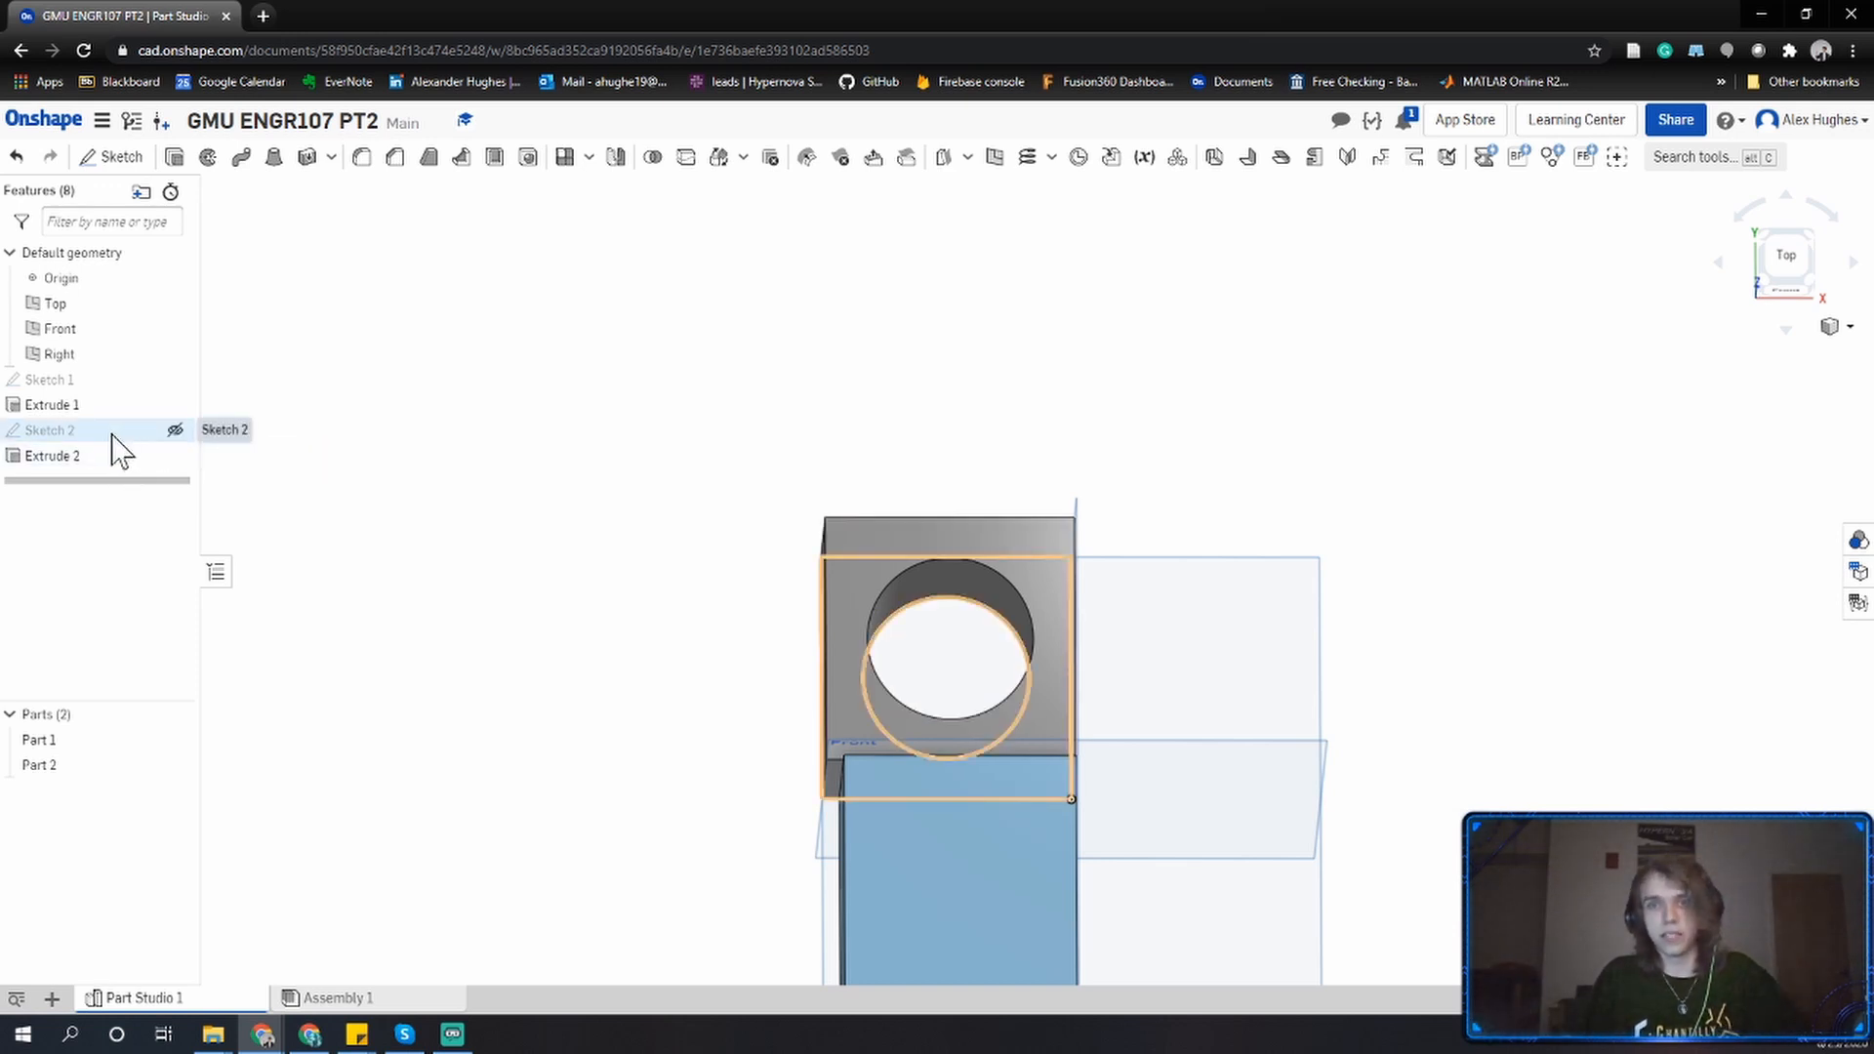
Edit Extrude 2 and set its depth to 4 in.
right_click_drag(616, 557, 631, 544)
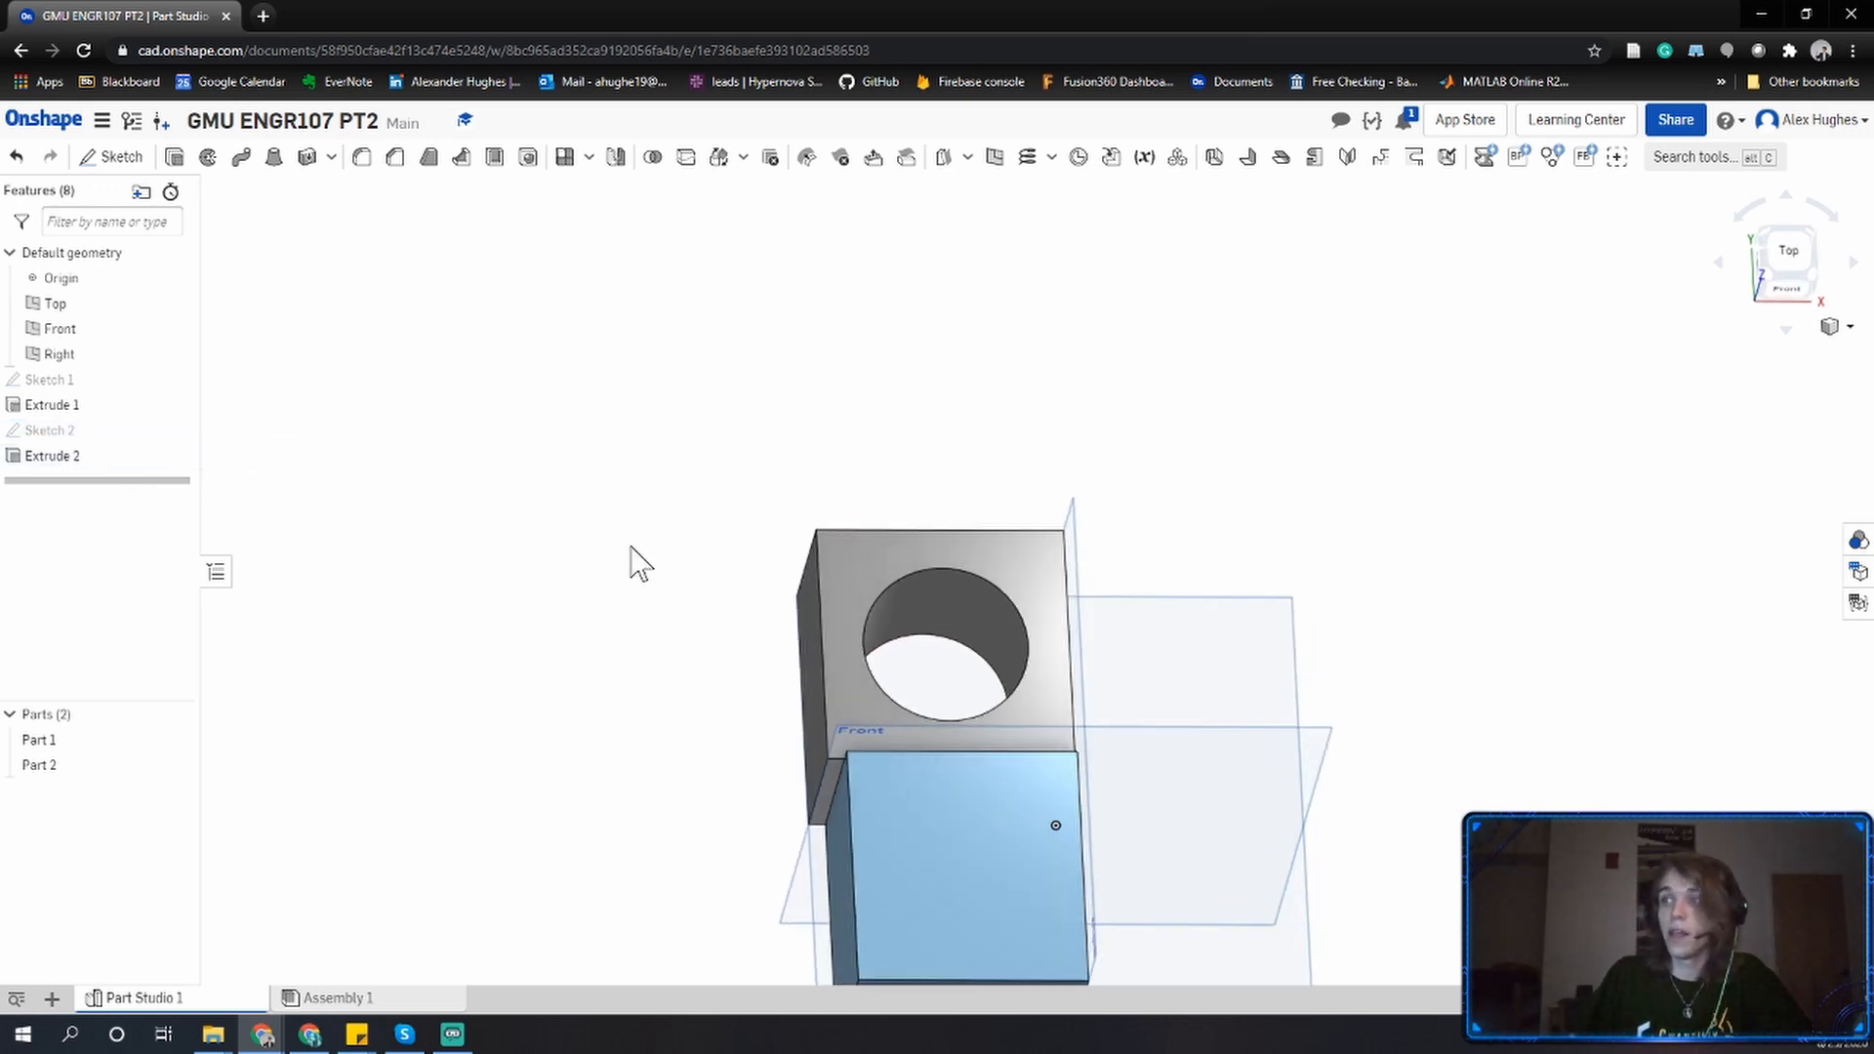
double_click(60, 455)
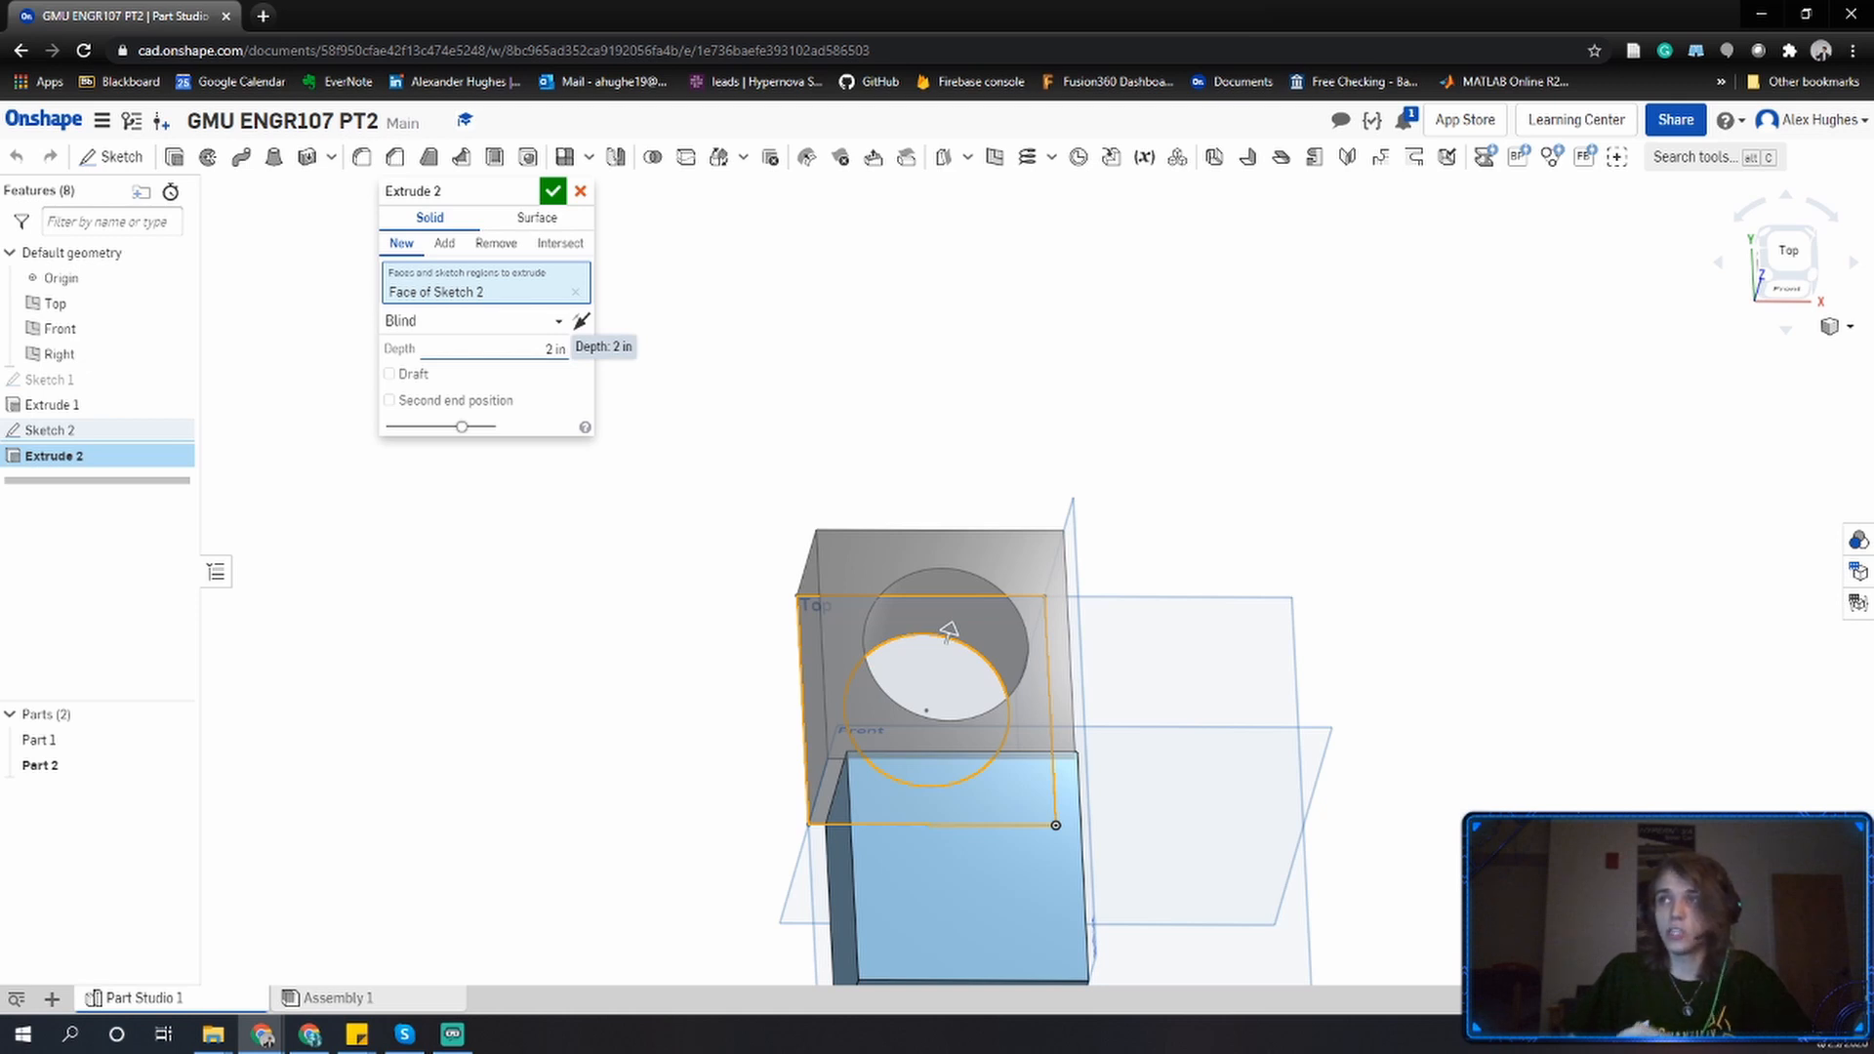
left_click(554, 349)
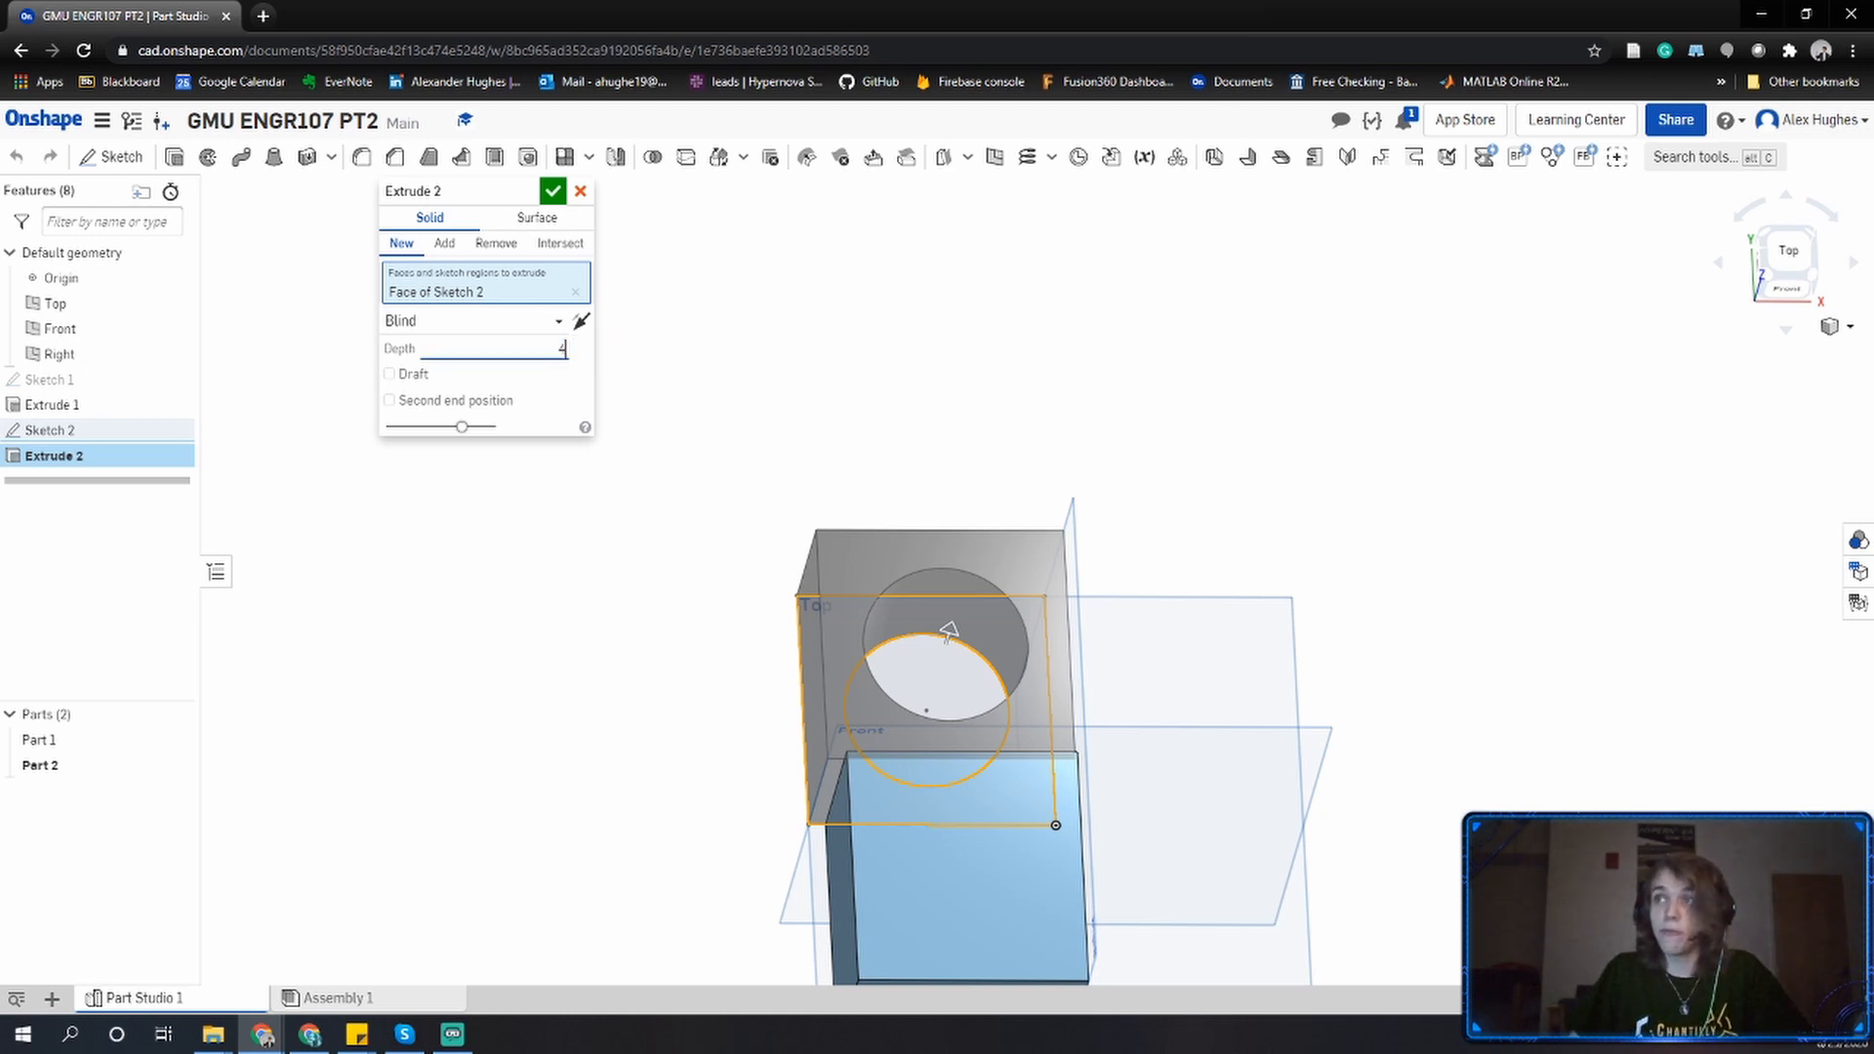
left_click(552, 191)
right_click_drag(636, 305, 1034, 605)
middle_click_drag(396, 395, 390, 360)
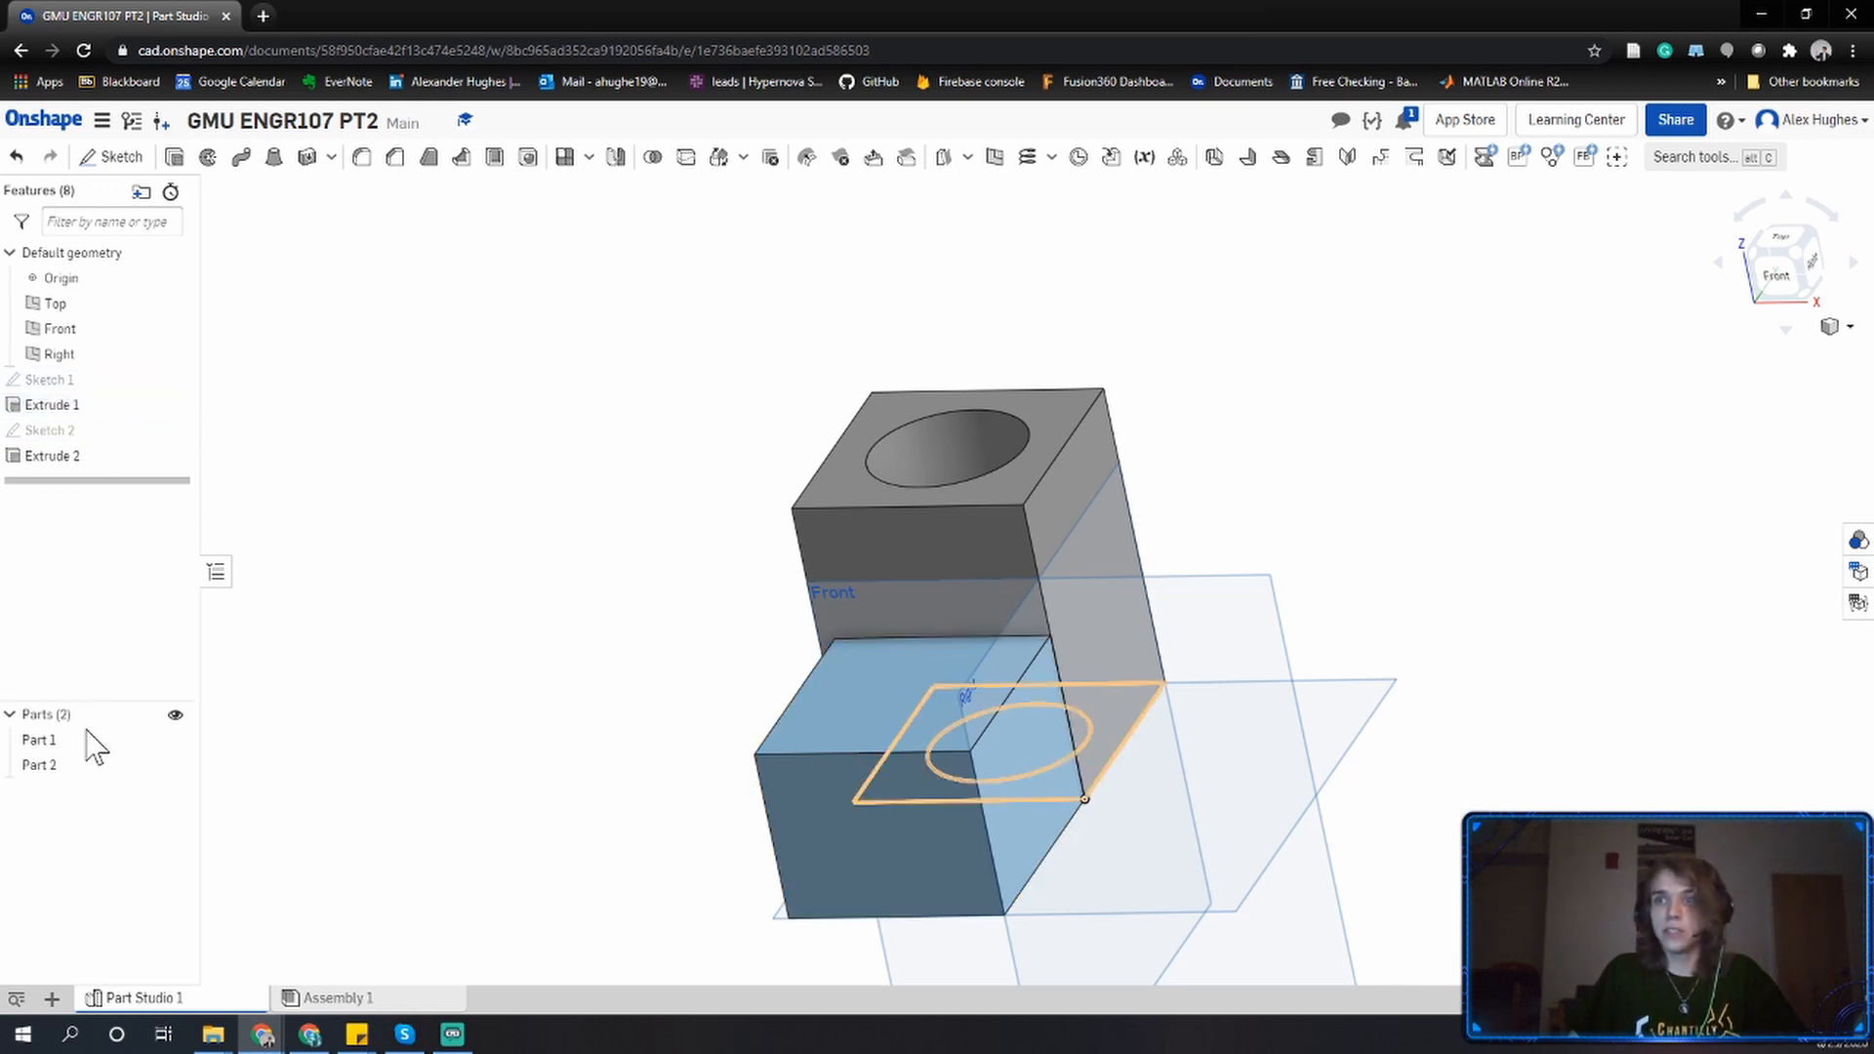
Rename Sketch 2 as "Part 2 Sketch (Rectangle with Hole)".
right_click(93, 437)
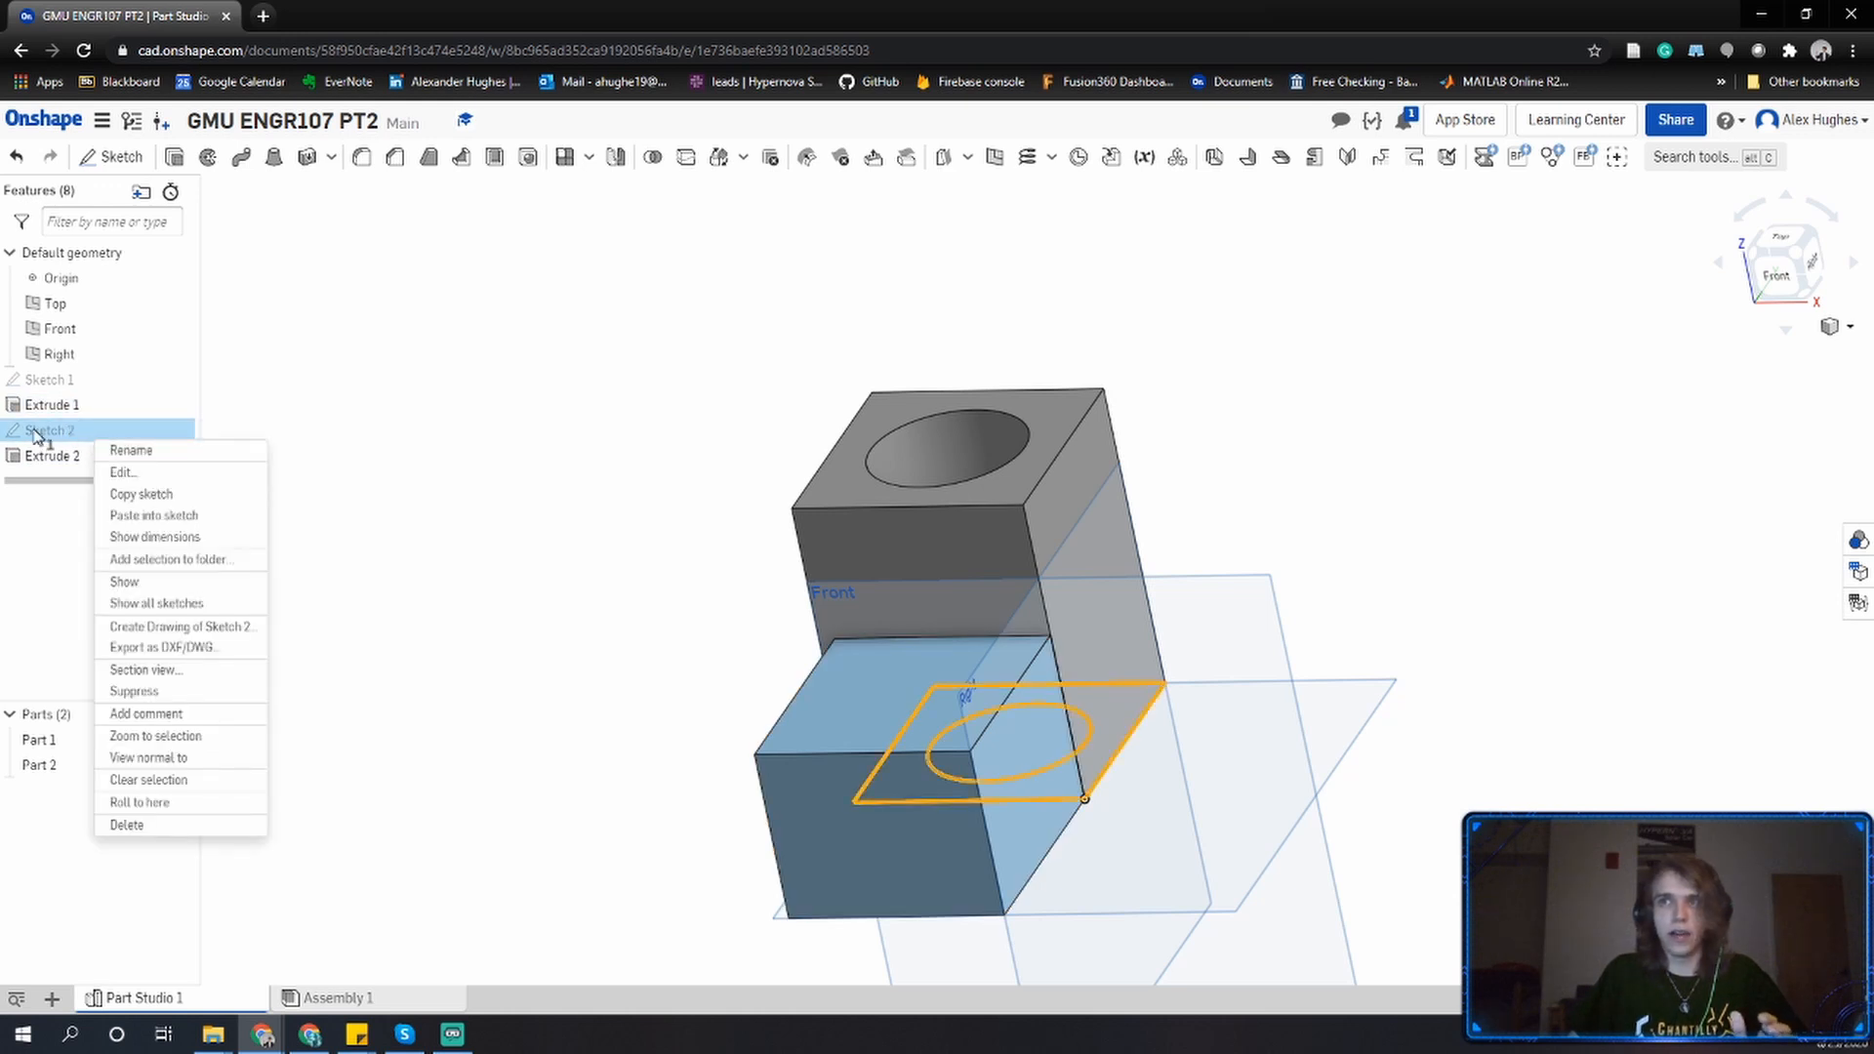
left_click(124, 451)
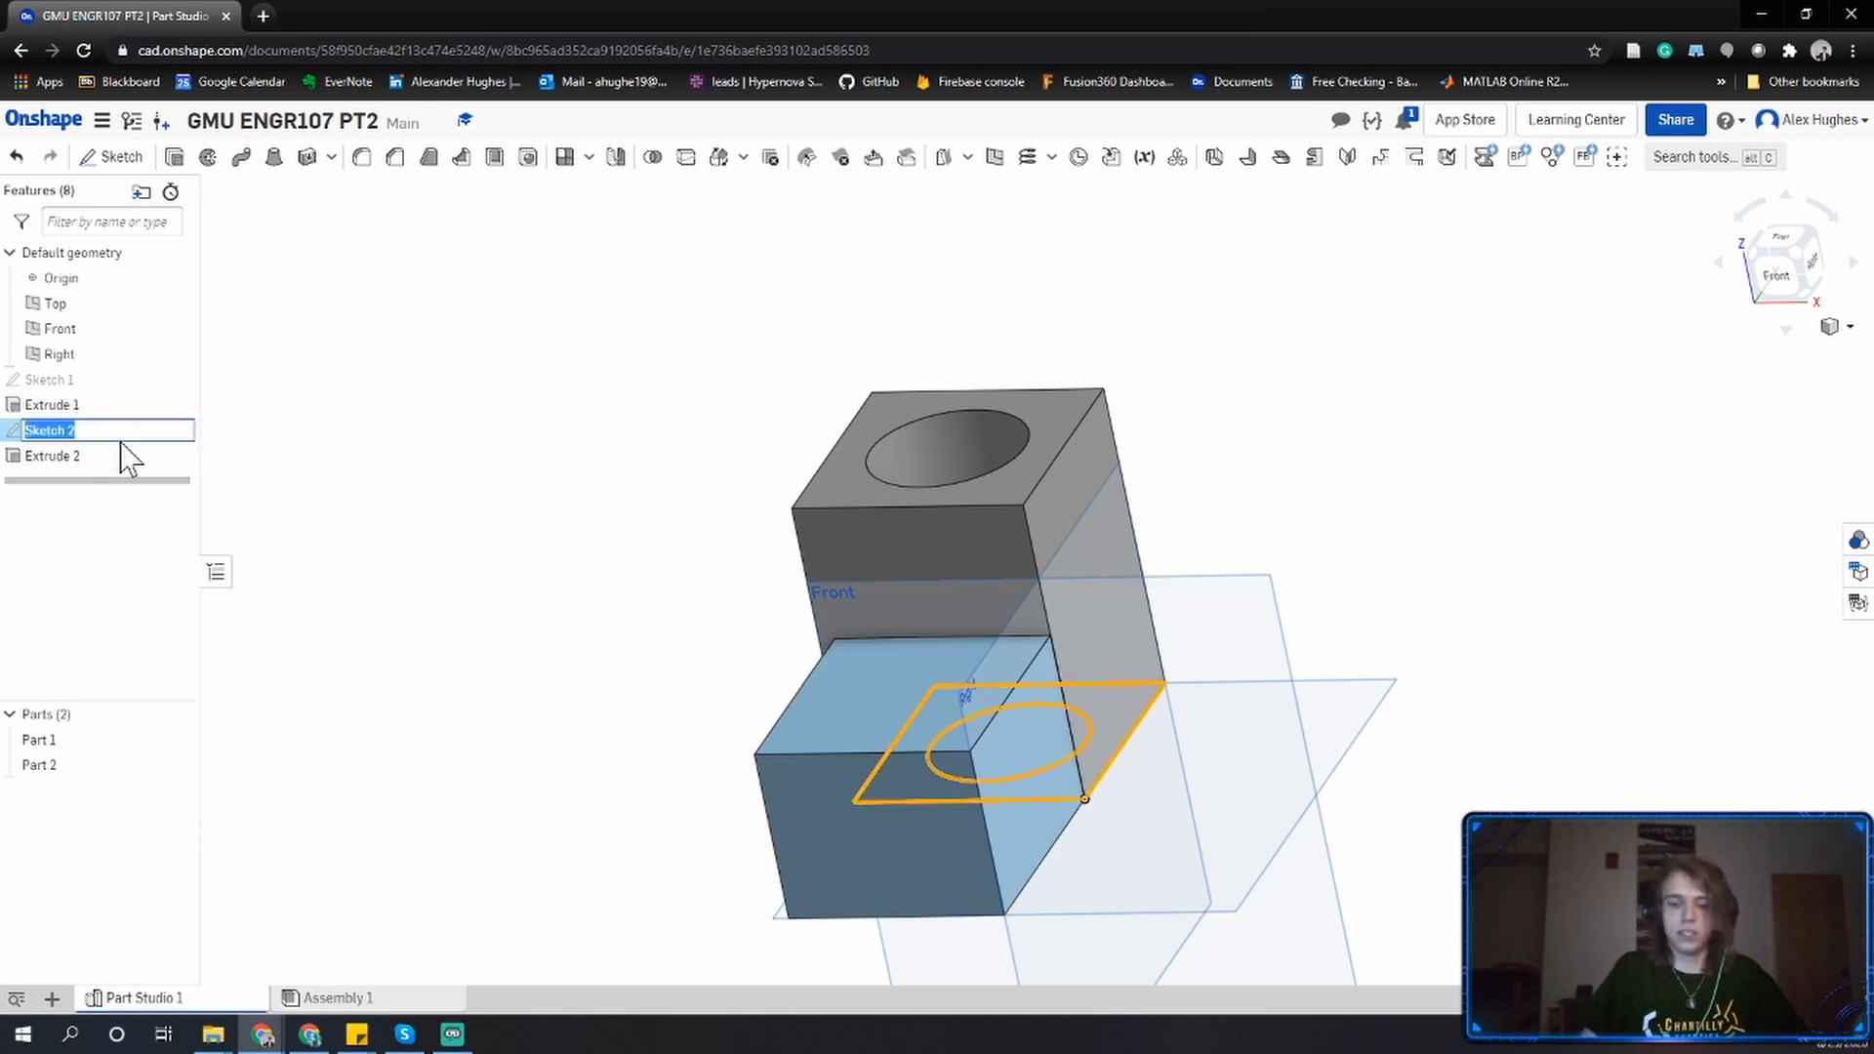
type("Part 2")
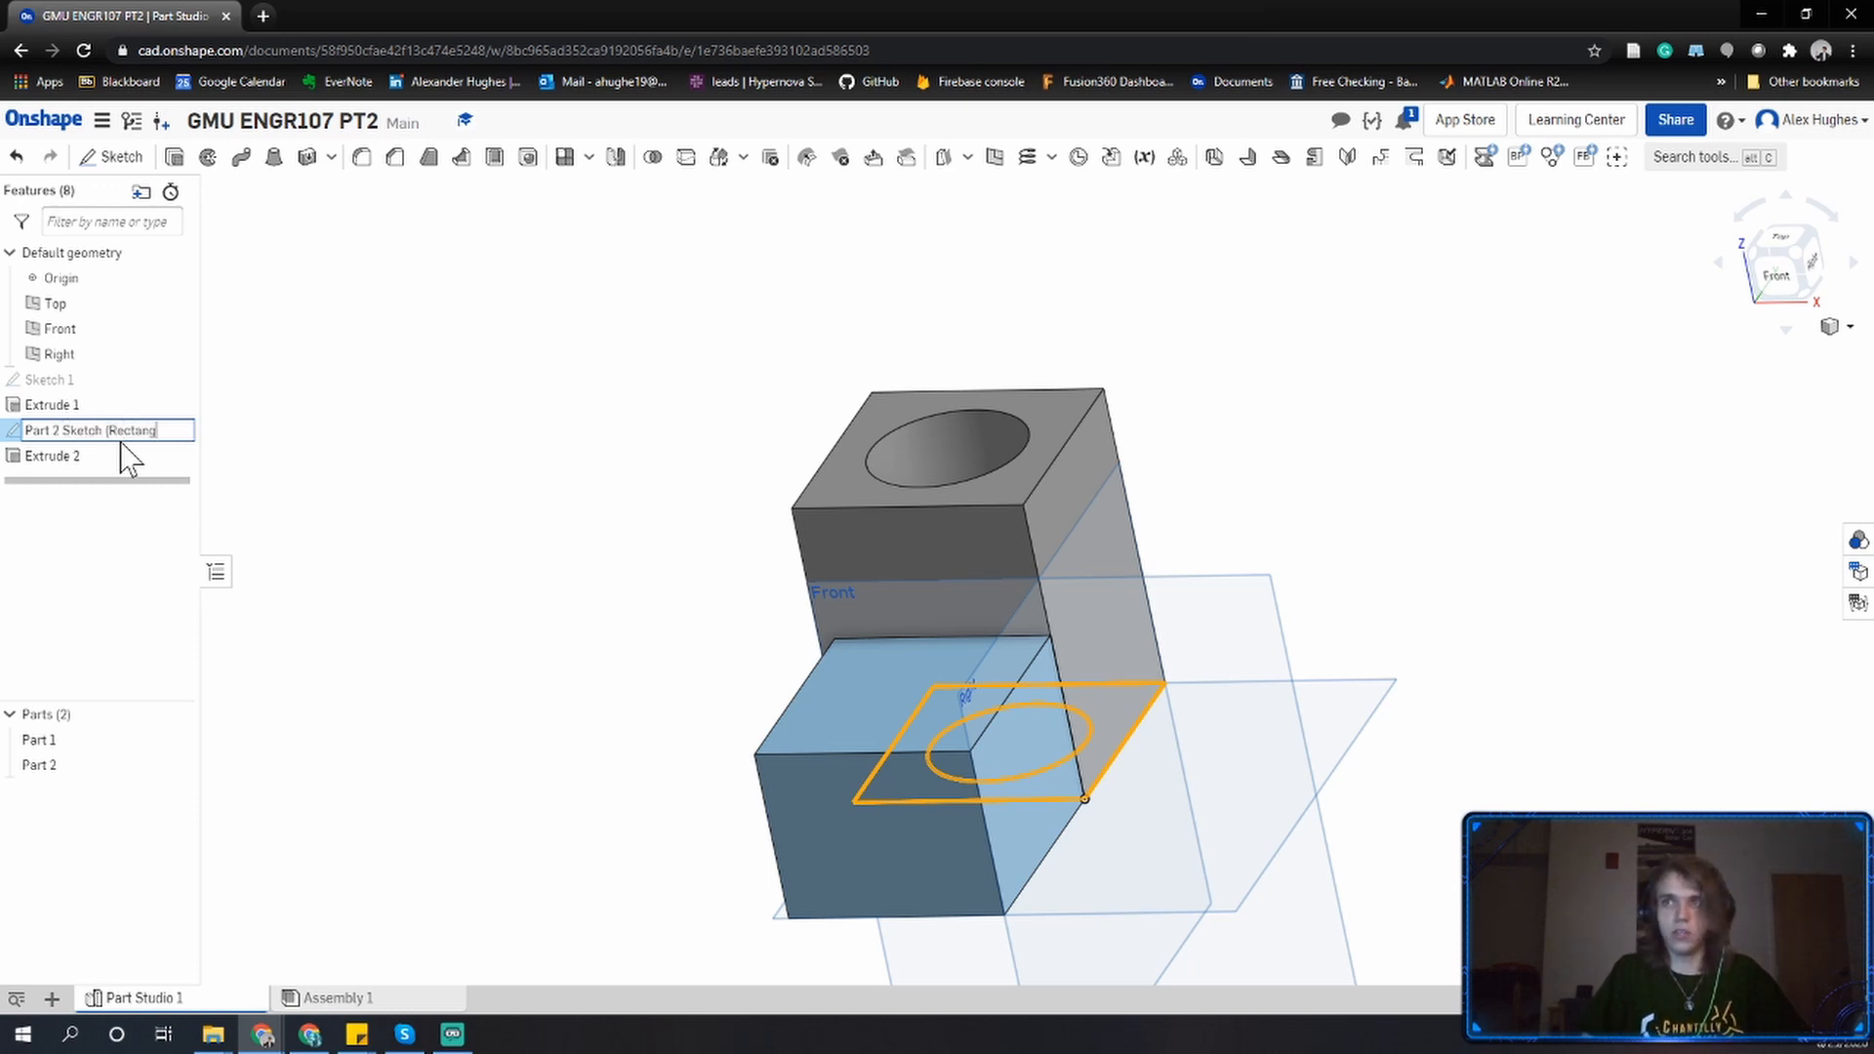
type("Sketch (Rectangle")
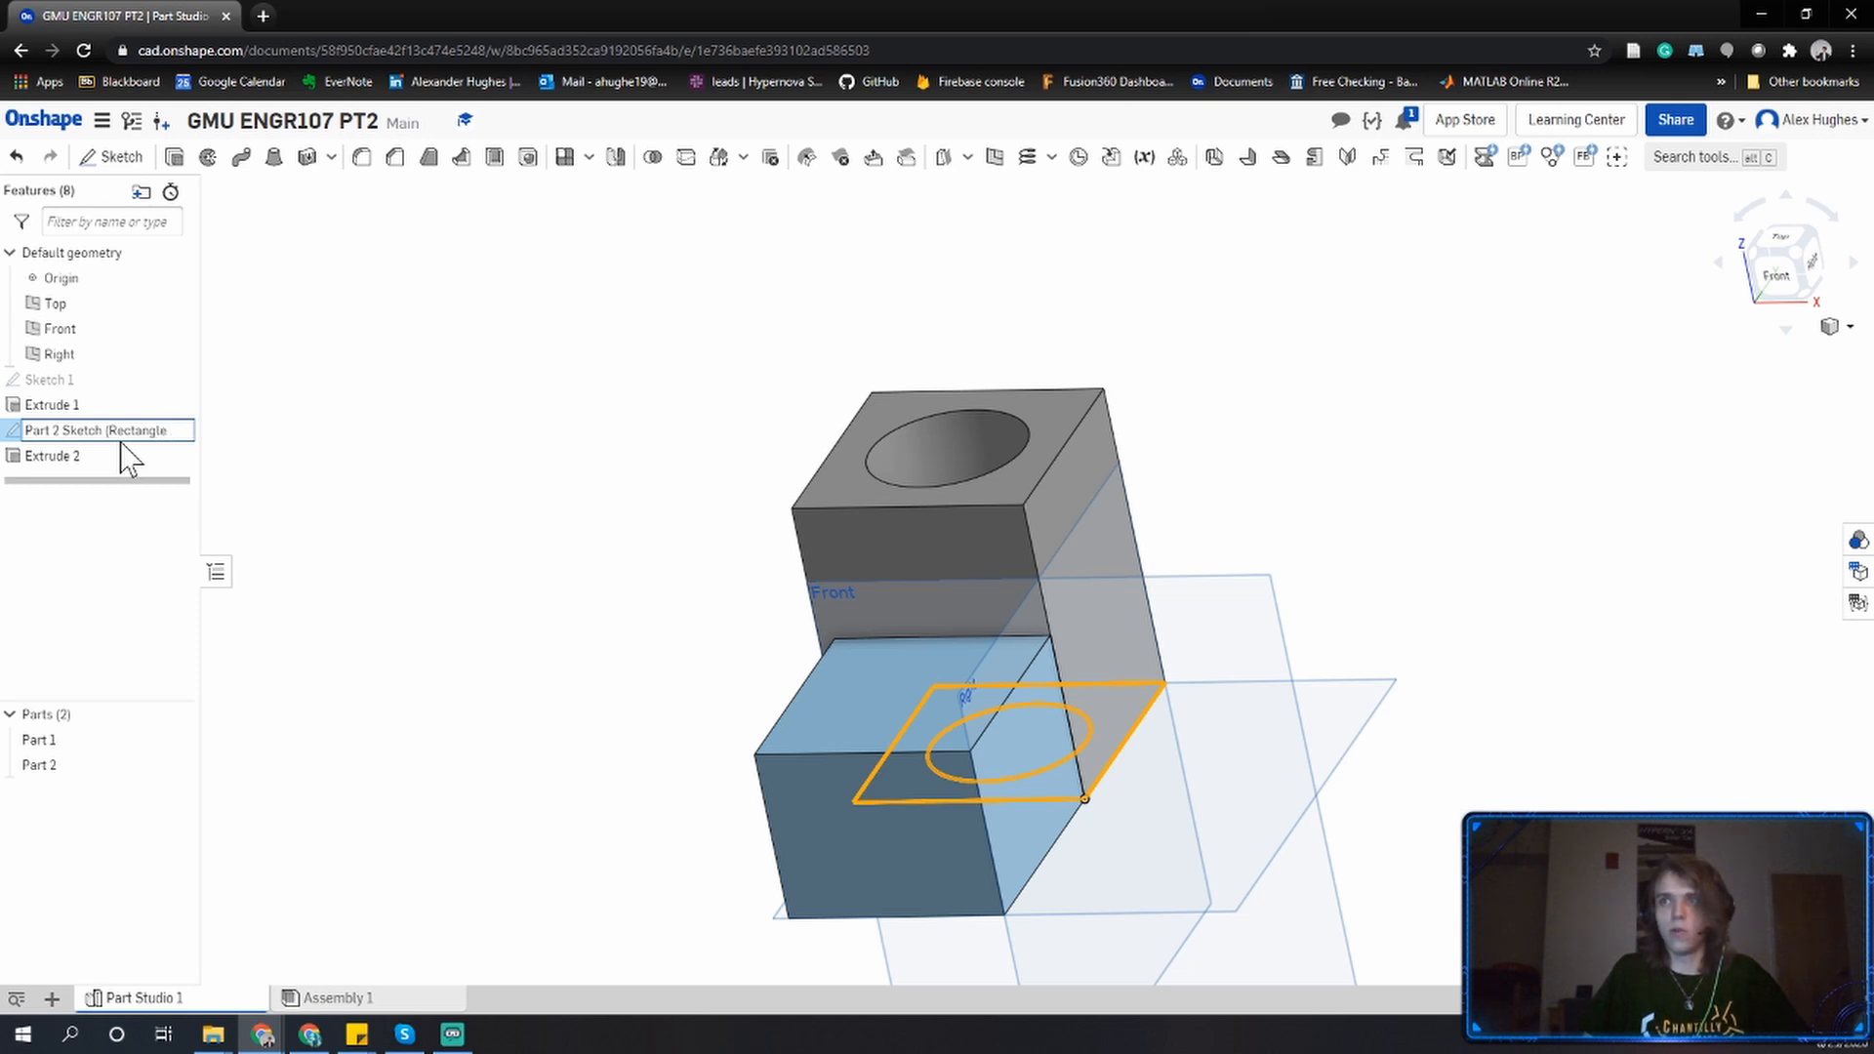
type(" with Hole)")
key("Return")
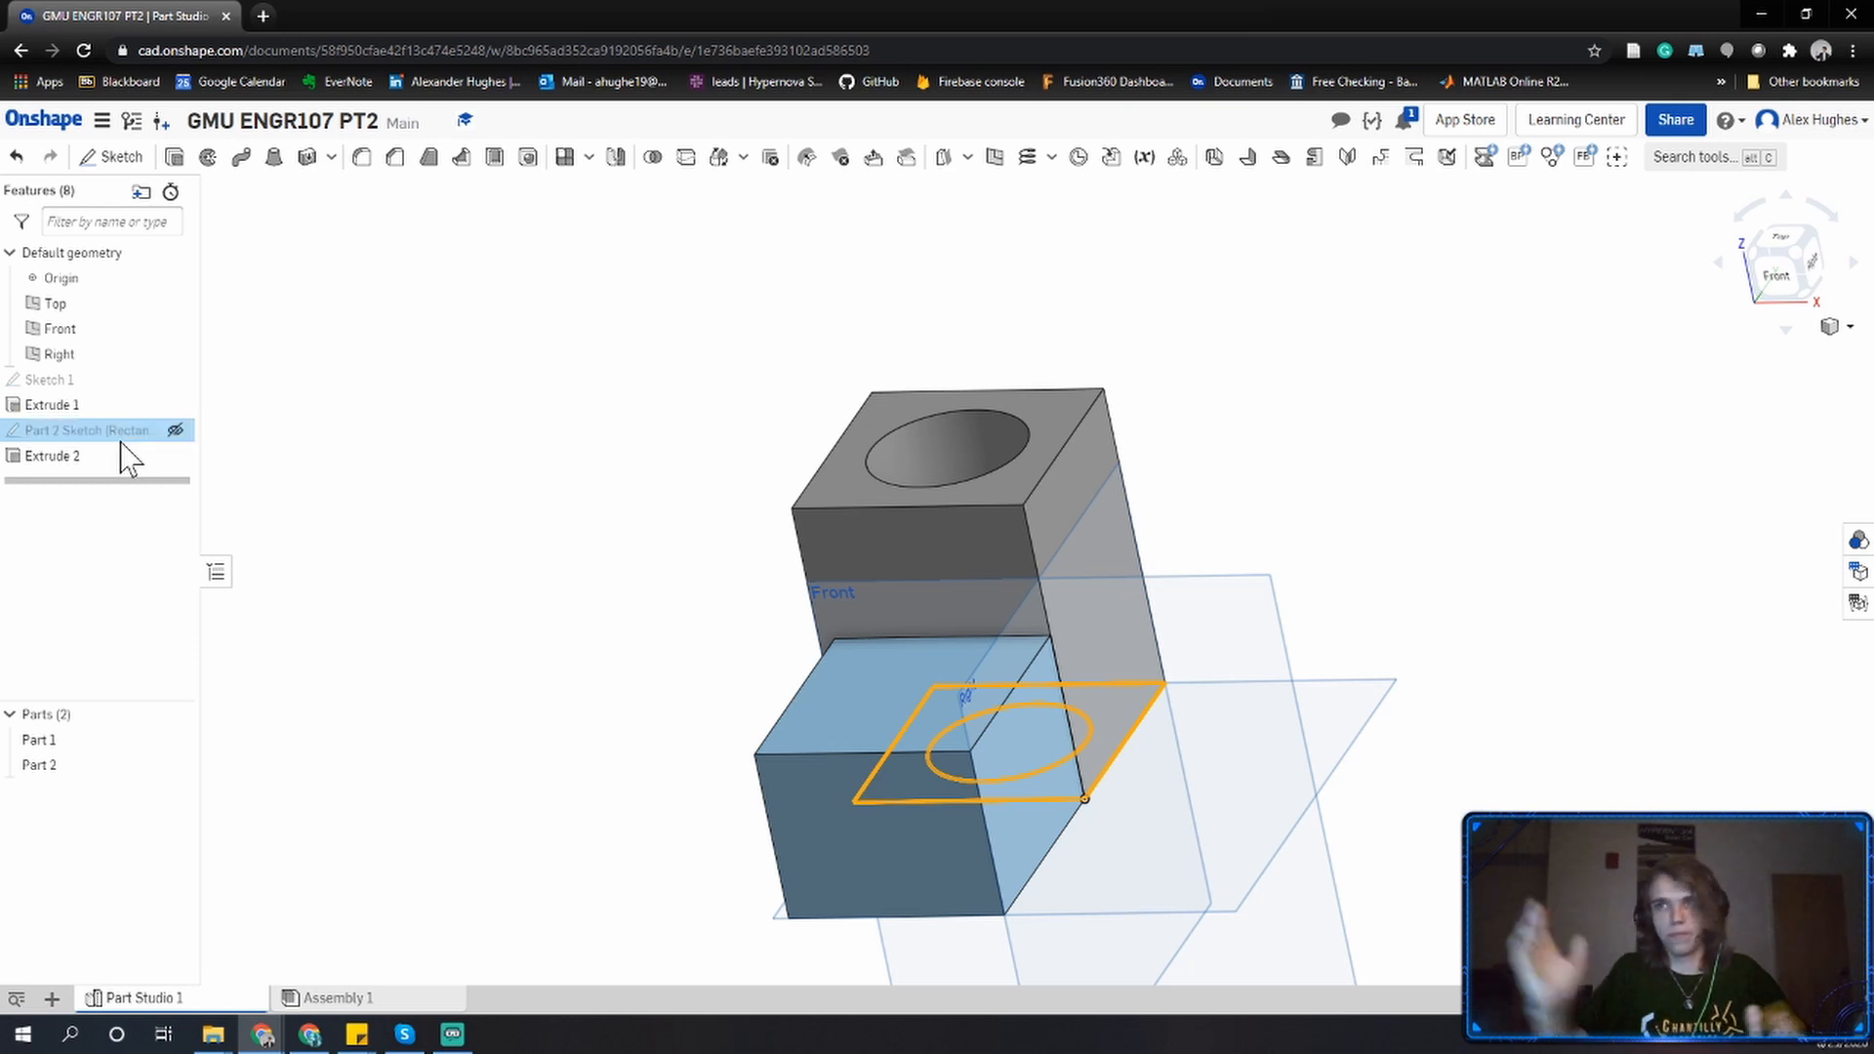
left_click(511, 530)
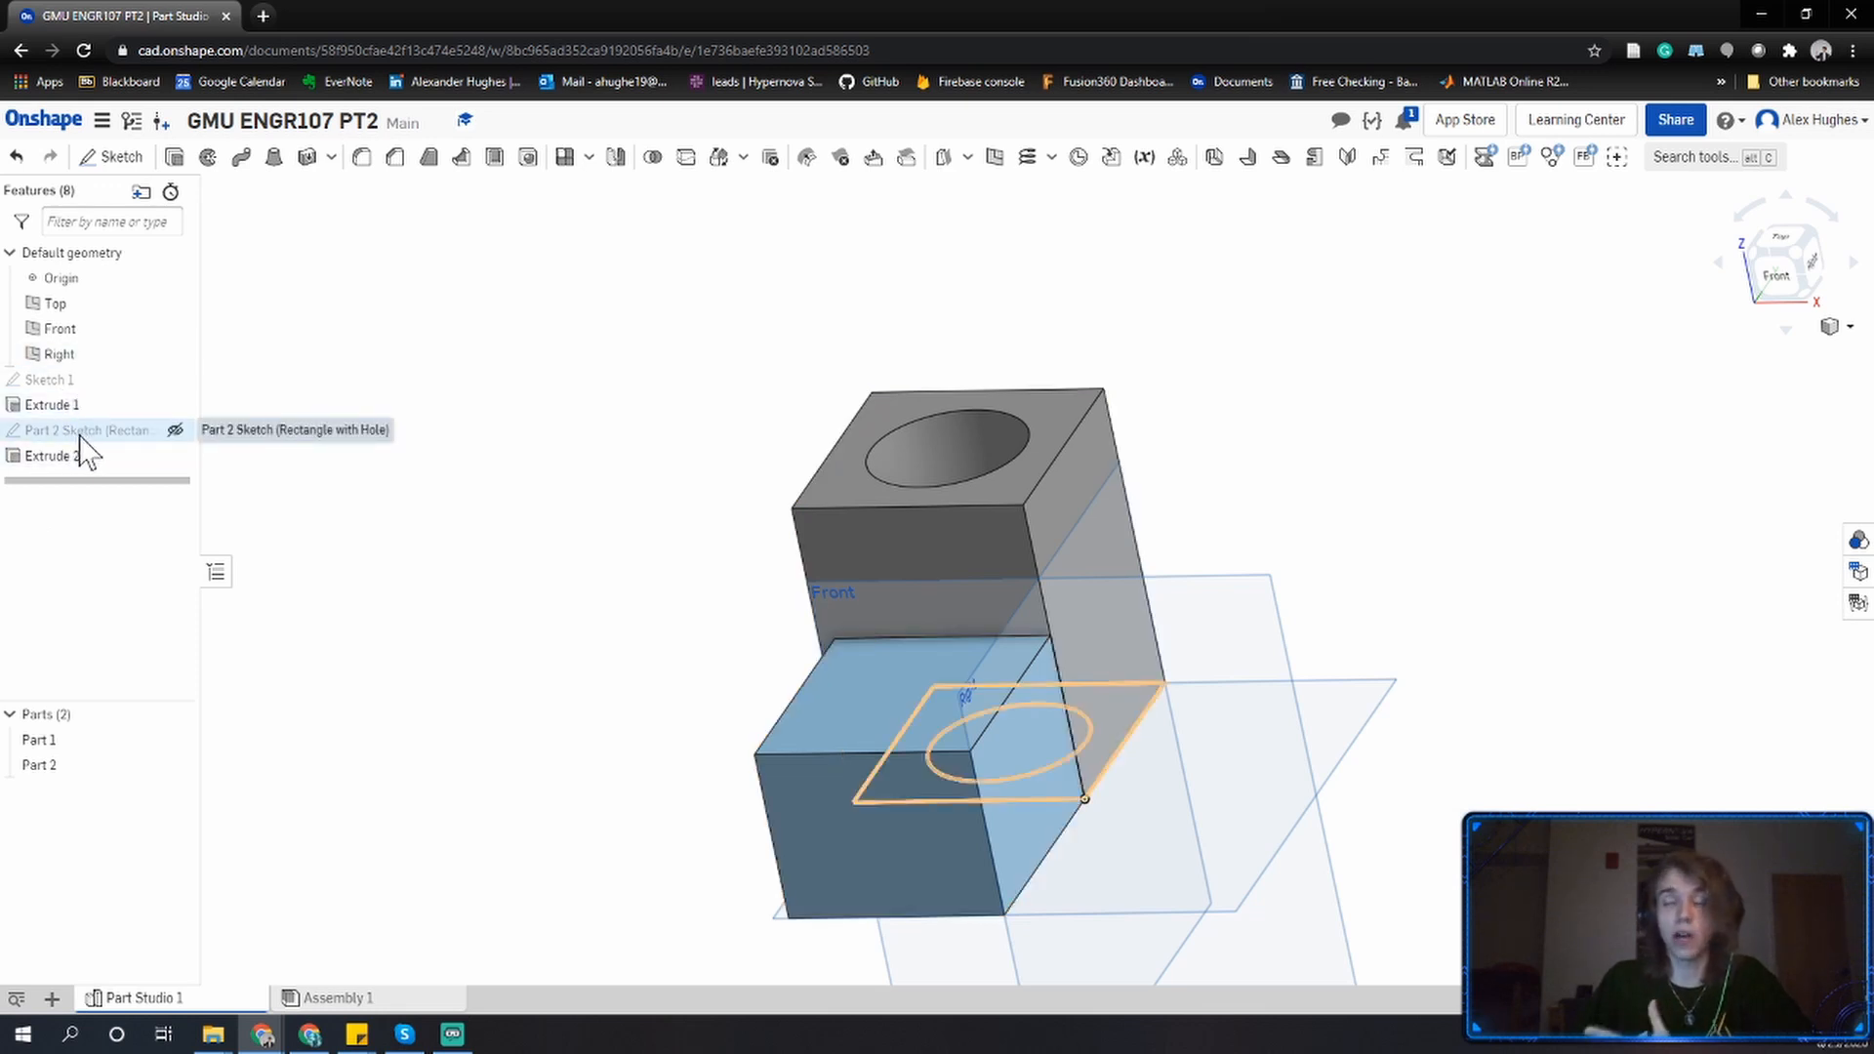
middle_click_drag(322, 541, 412, 543)
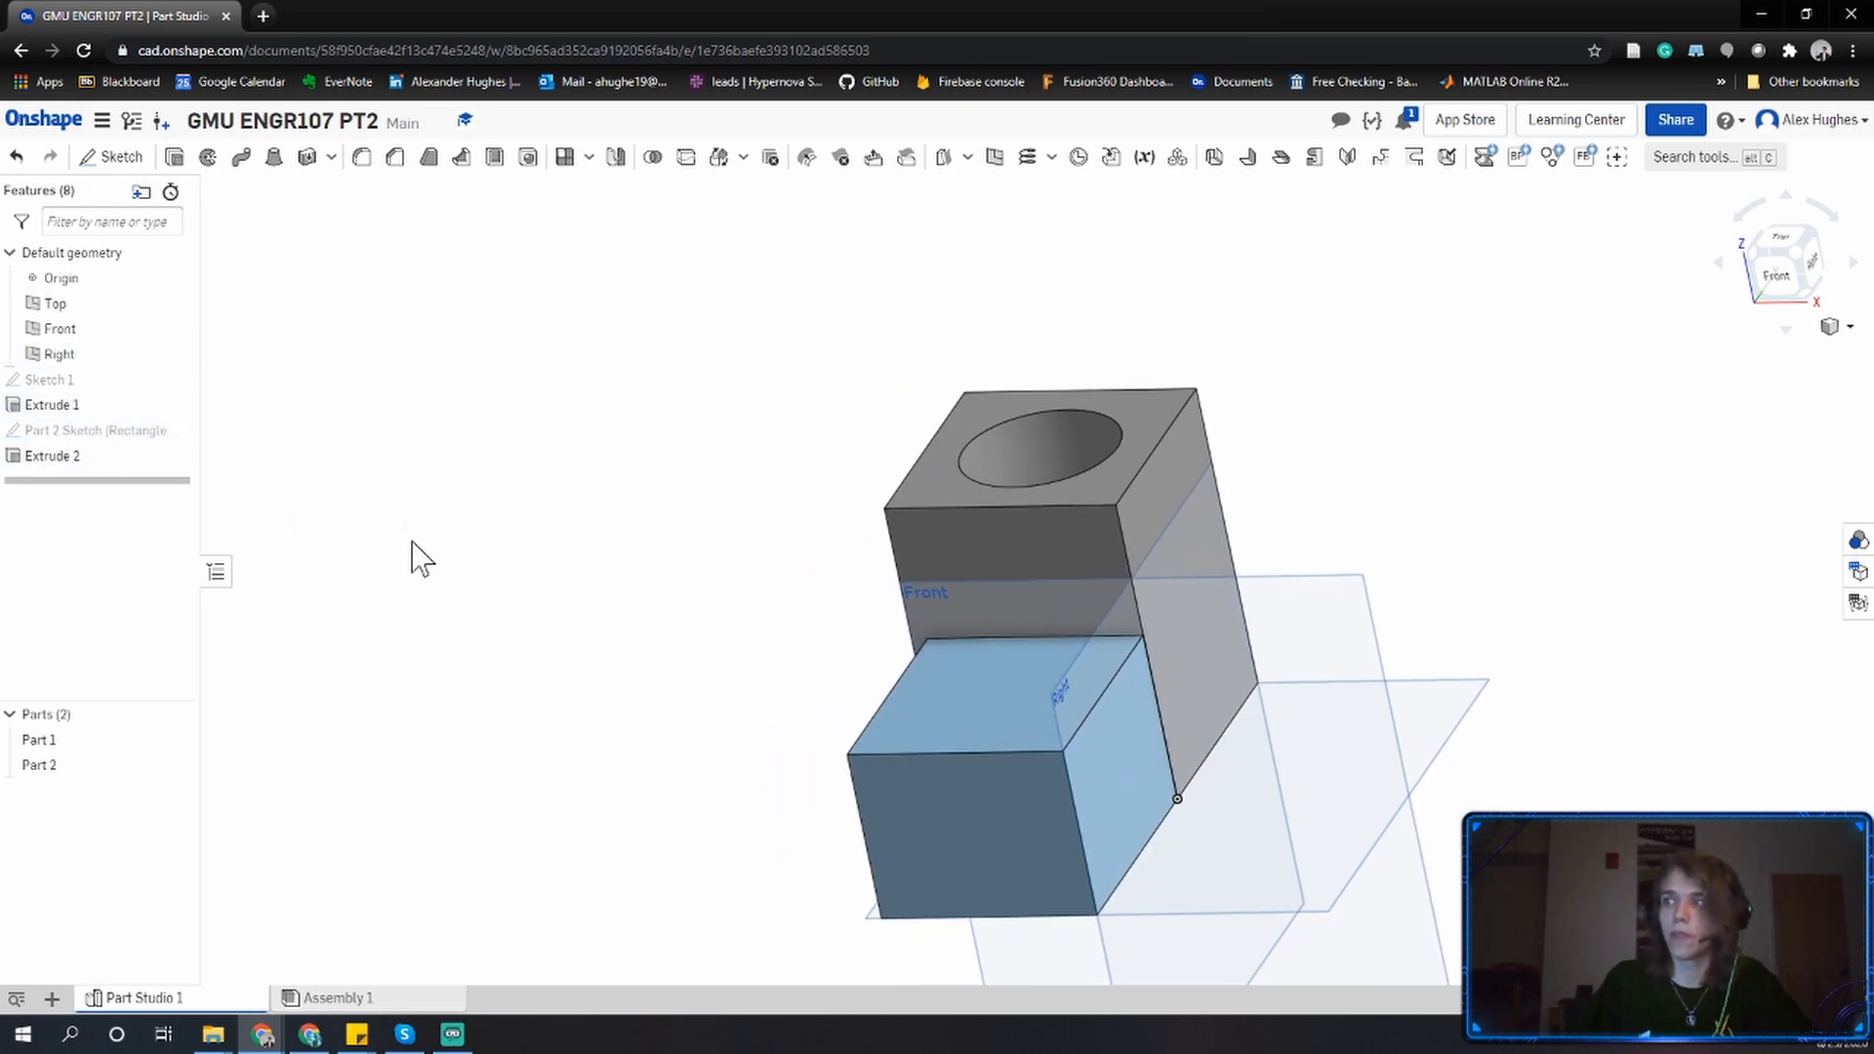
right_click_drag(412, 542, 514, 479)
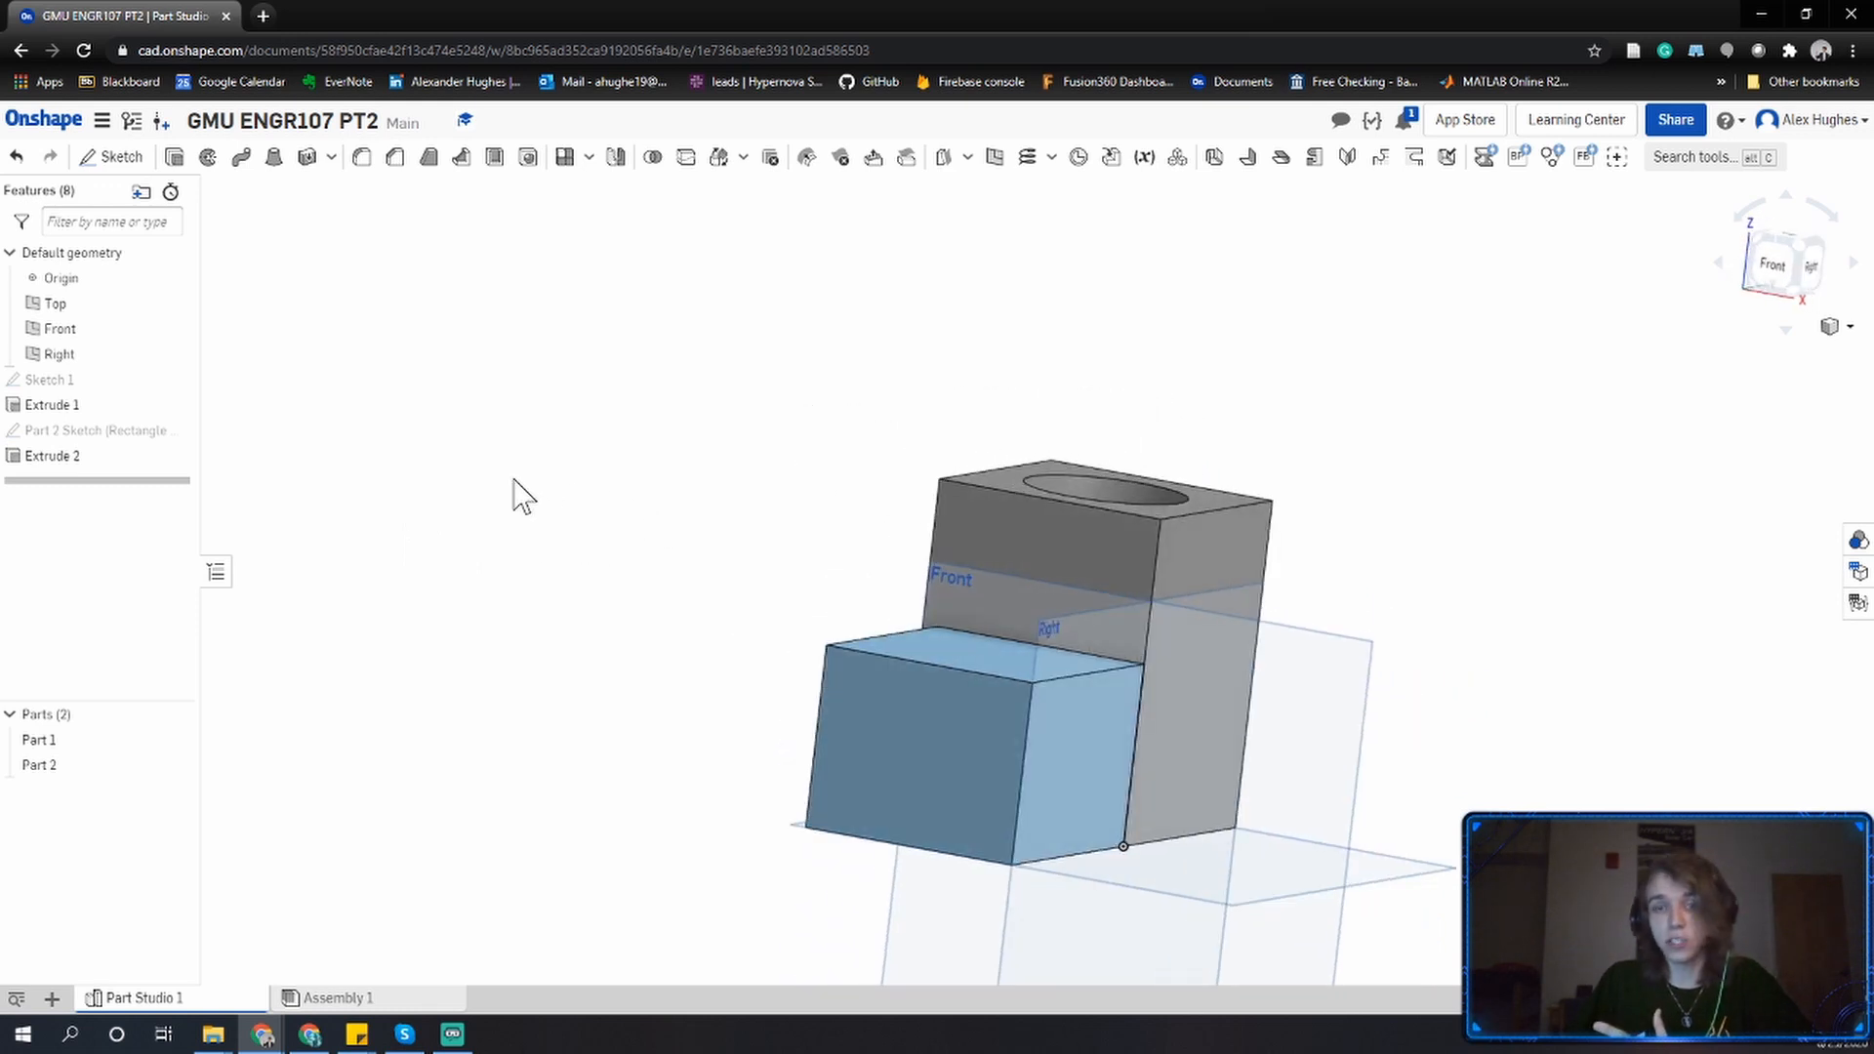